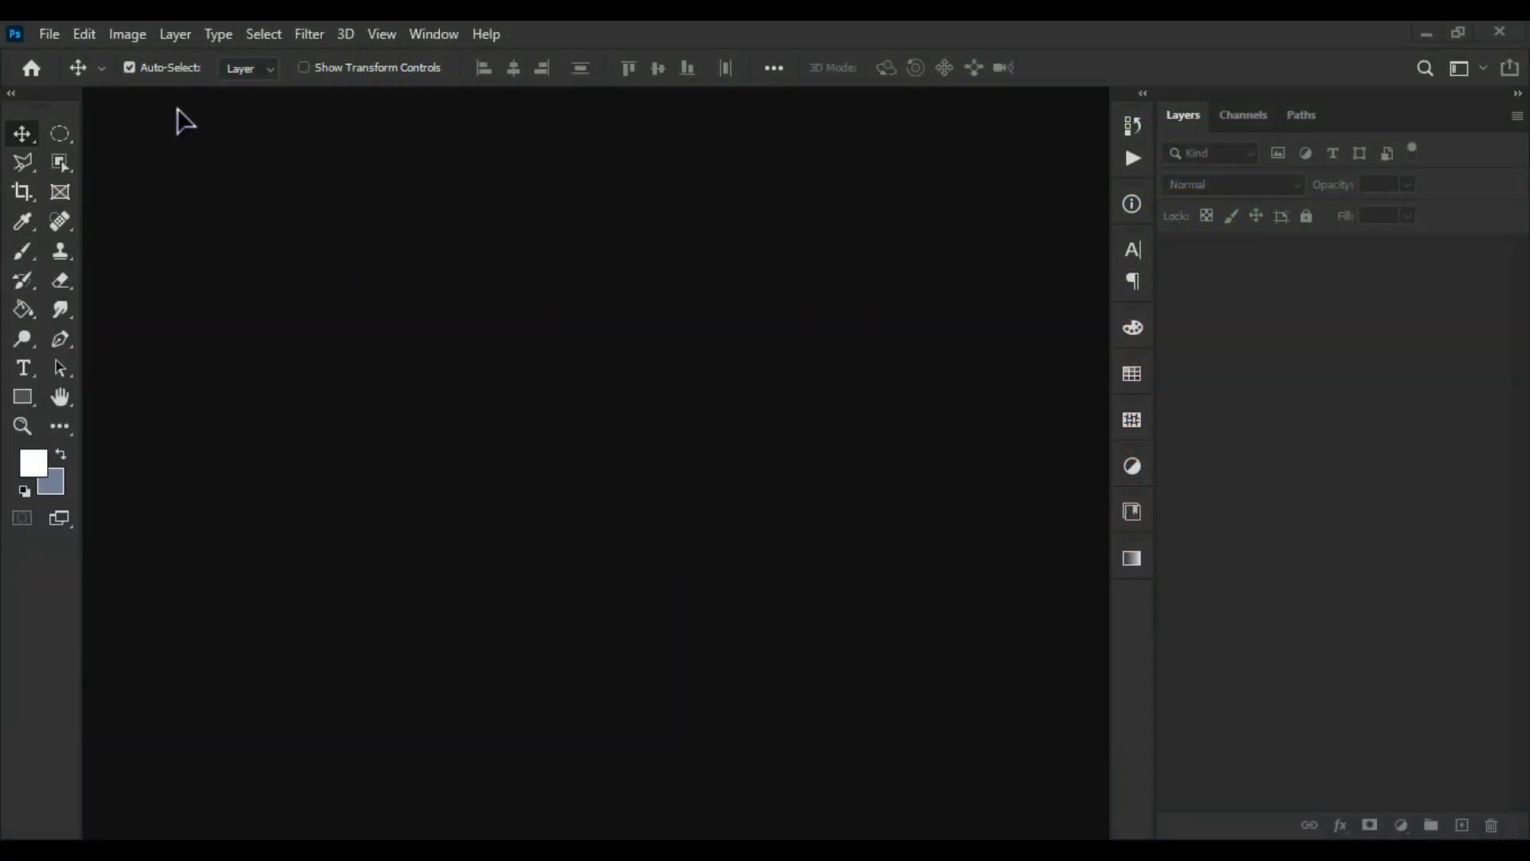
# Start a new document and name it Food Web Banner Design
pyautogui.click(50, 34)
pyautogui.click(64, 55)
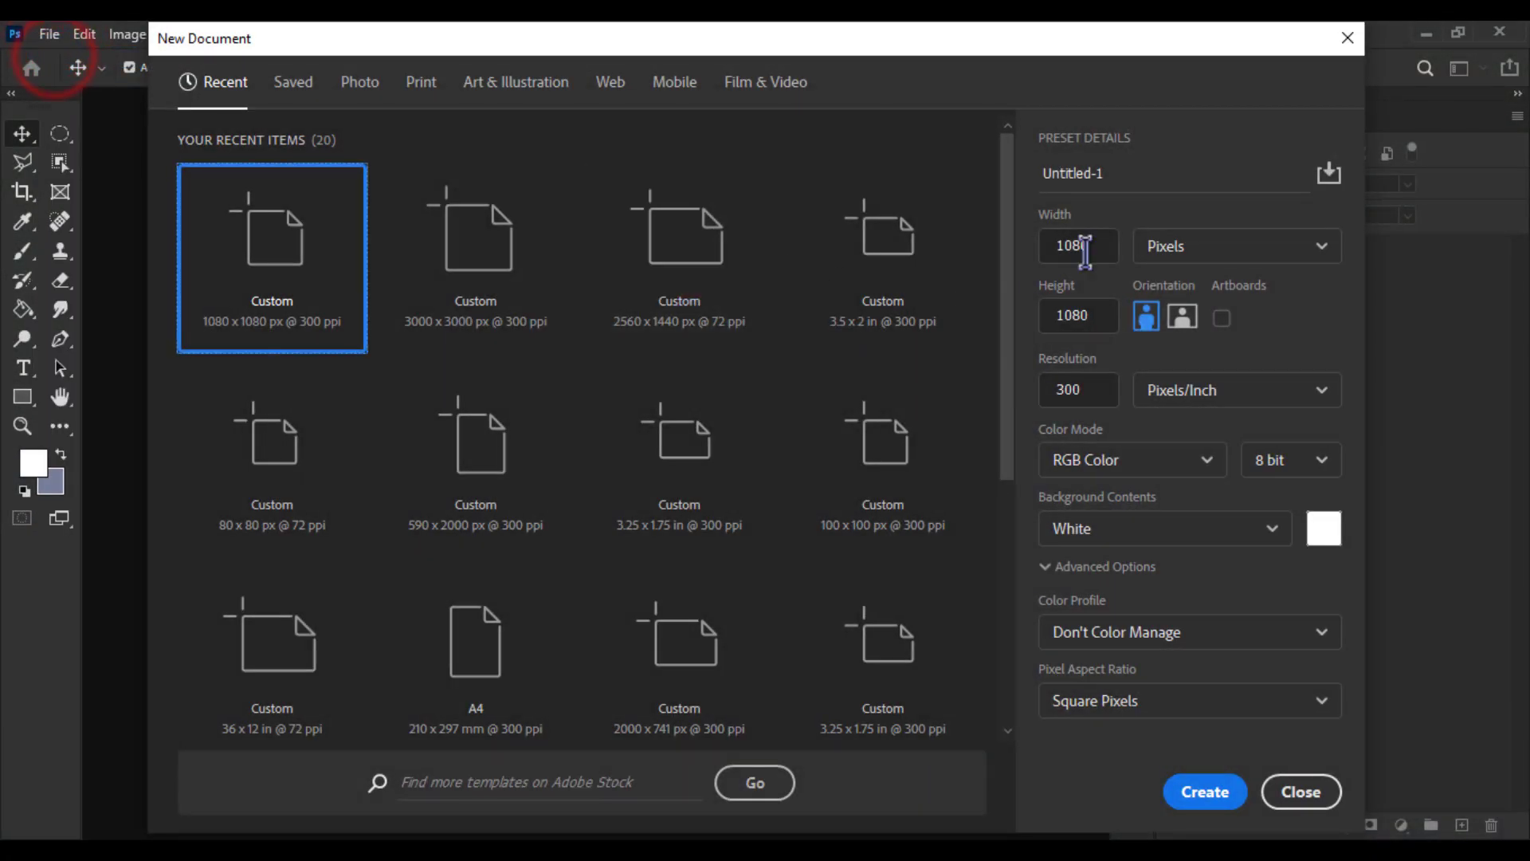
pyautogui.click(1144, 180)
pyautogui.write('F')
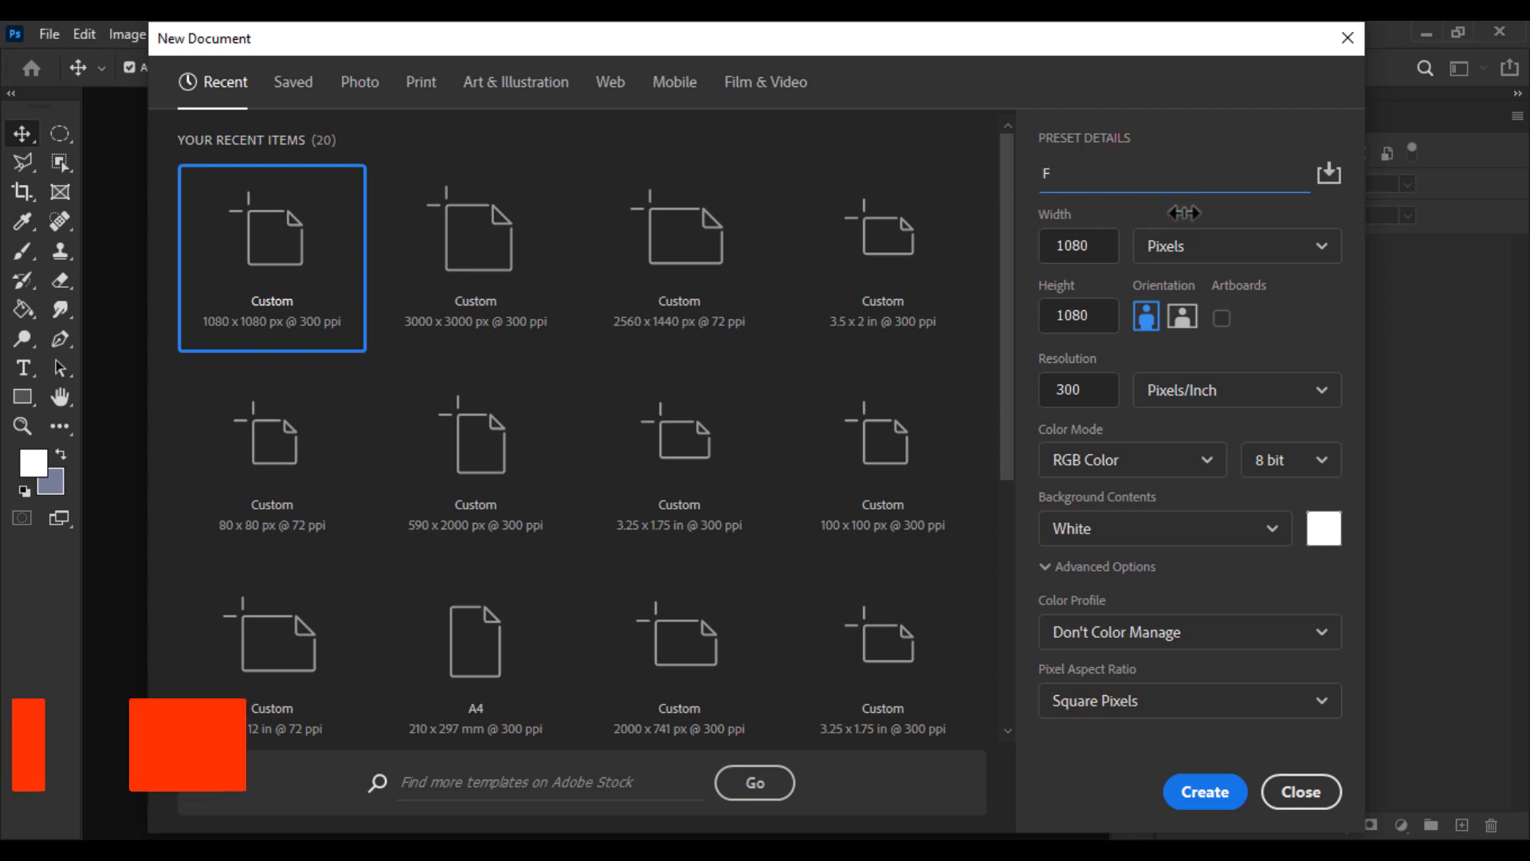
pyautogui.write('ood Web Banner Design')
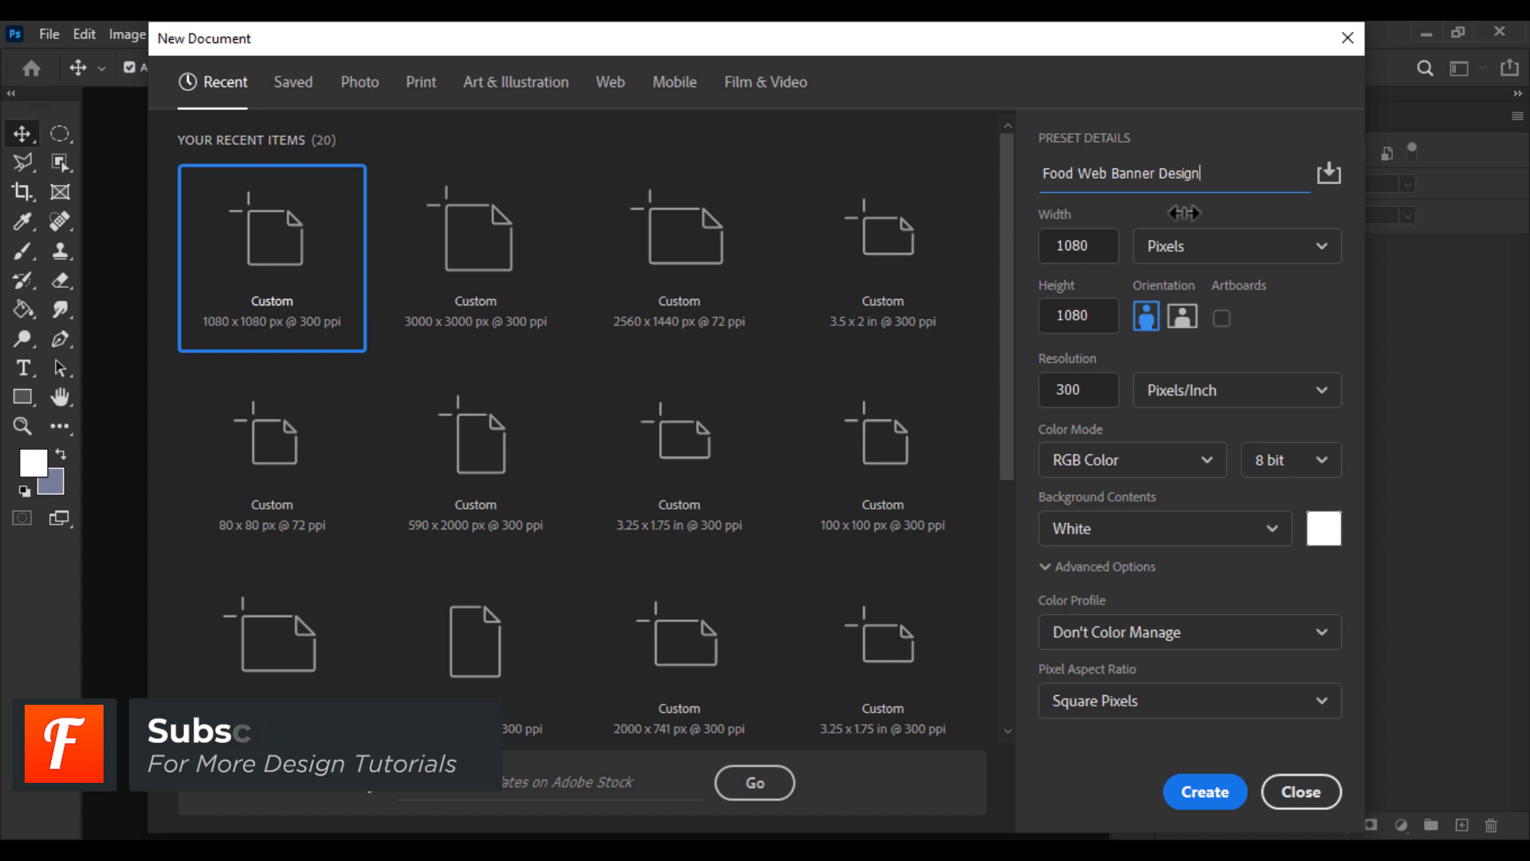
# Create the document from the 2560 x 1440 px recent preset with its resolution set to 300 pixels/inch
pyautogui.click(648, 296)
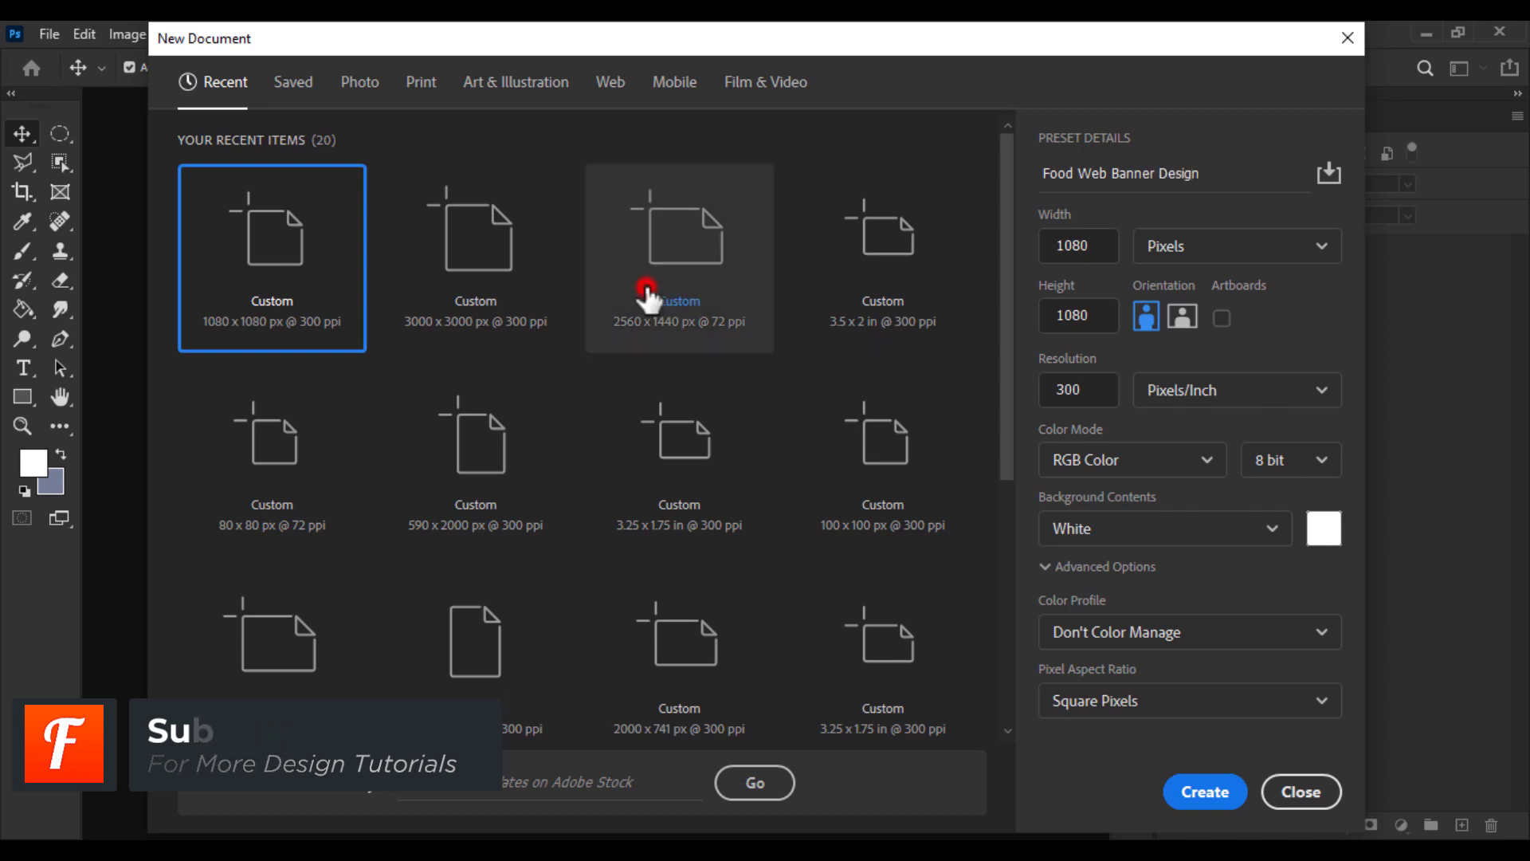
pyautogui.click(1106, 245)
pyautogui.doubleClick(1067, 245)
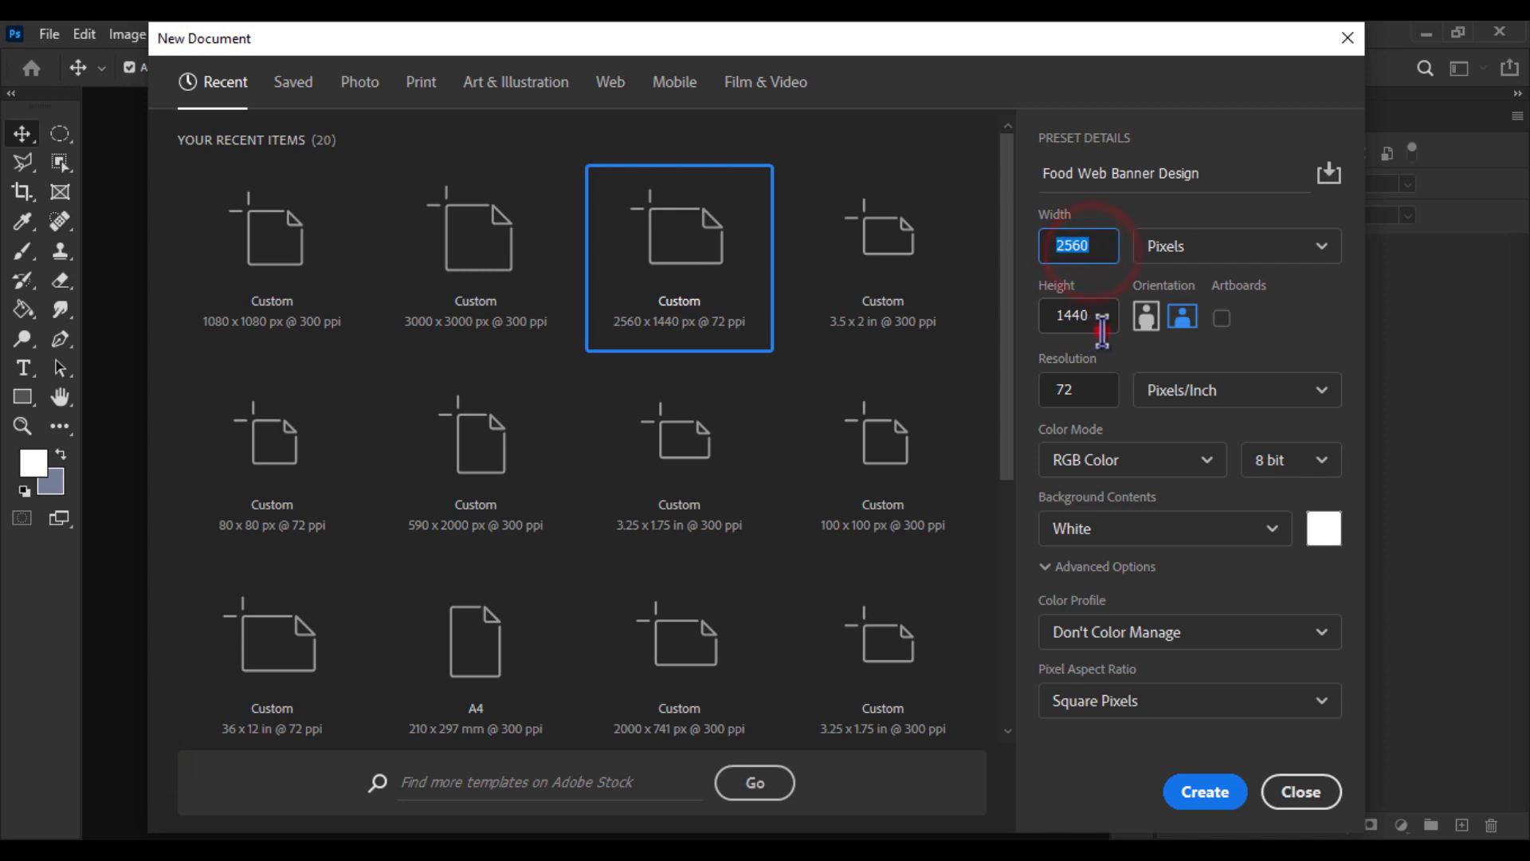
pyautogui.click(1078, 323)
pyautogui.doubleClick(1078, 323)
pyautogui.doubleClick(1069, 389)
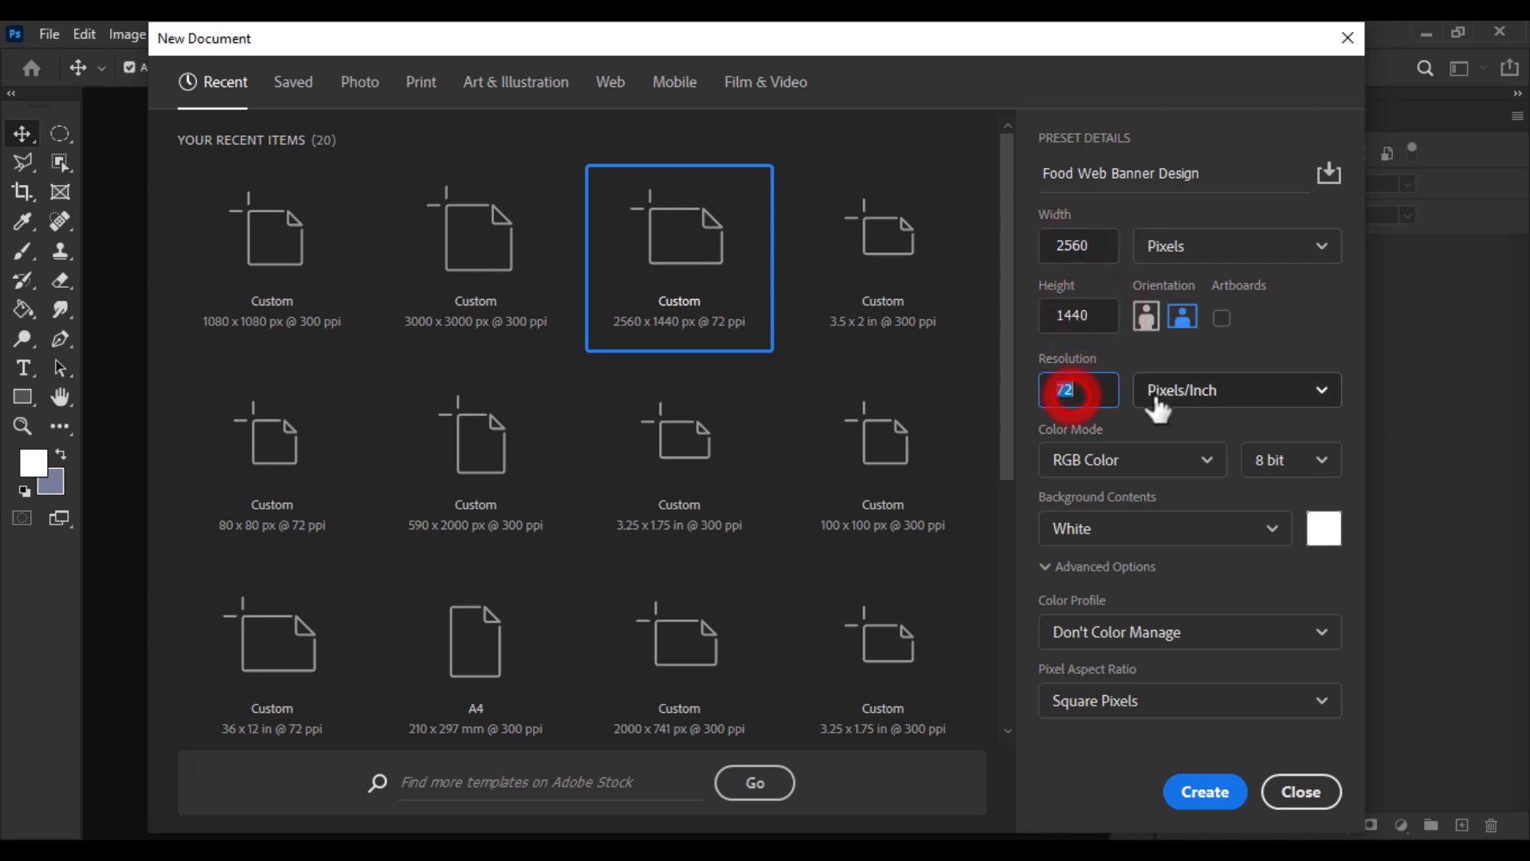
pyautogui.write('300')
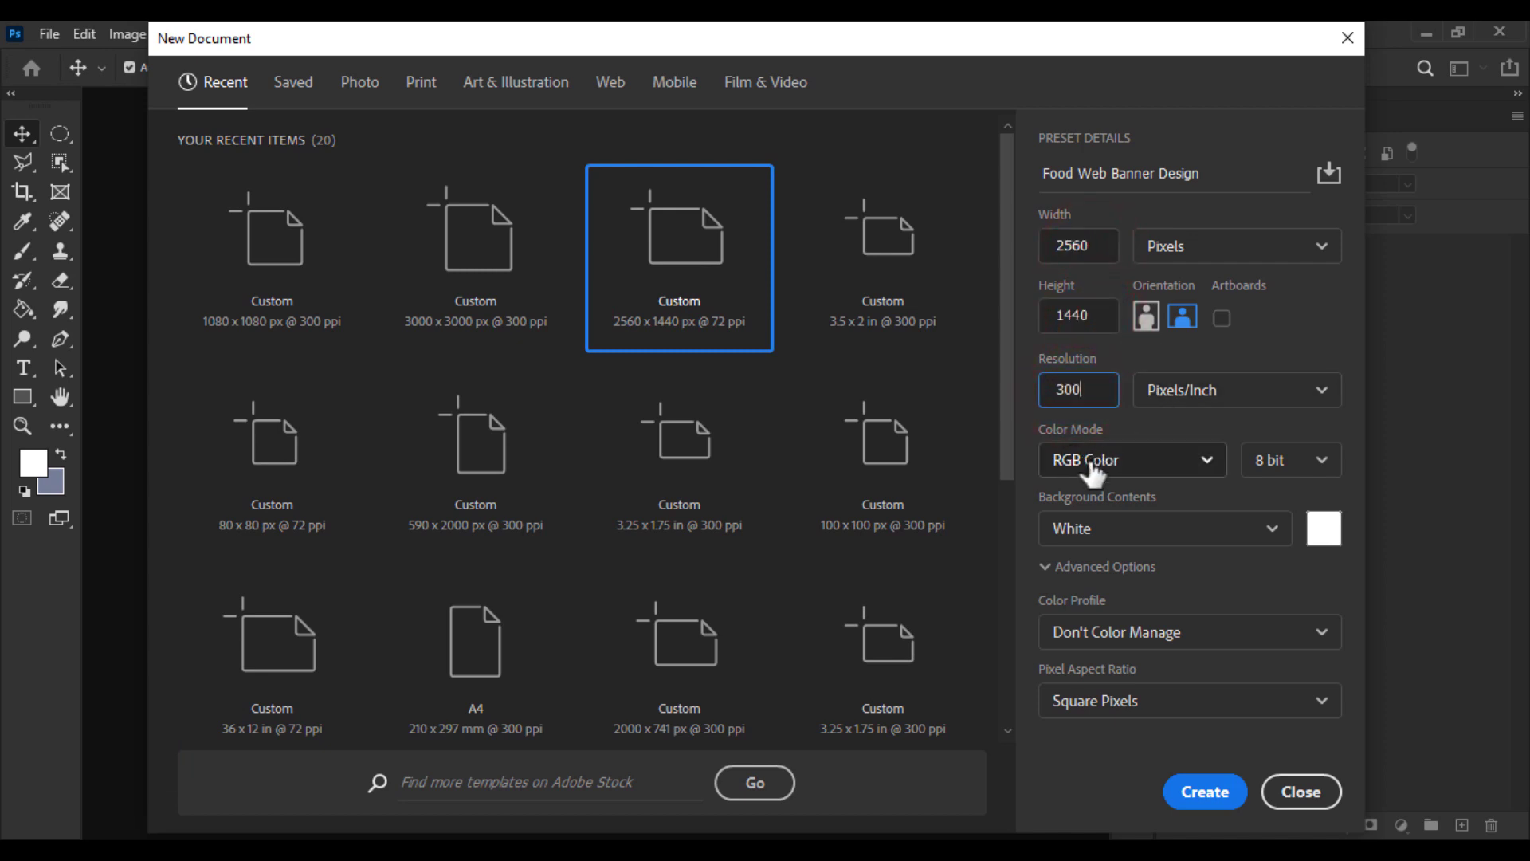
pyautogui.click(1203, 791)
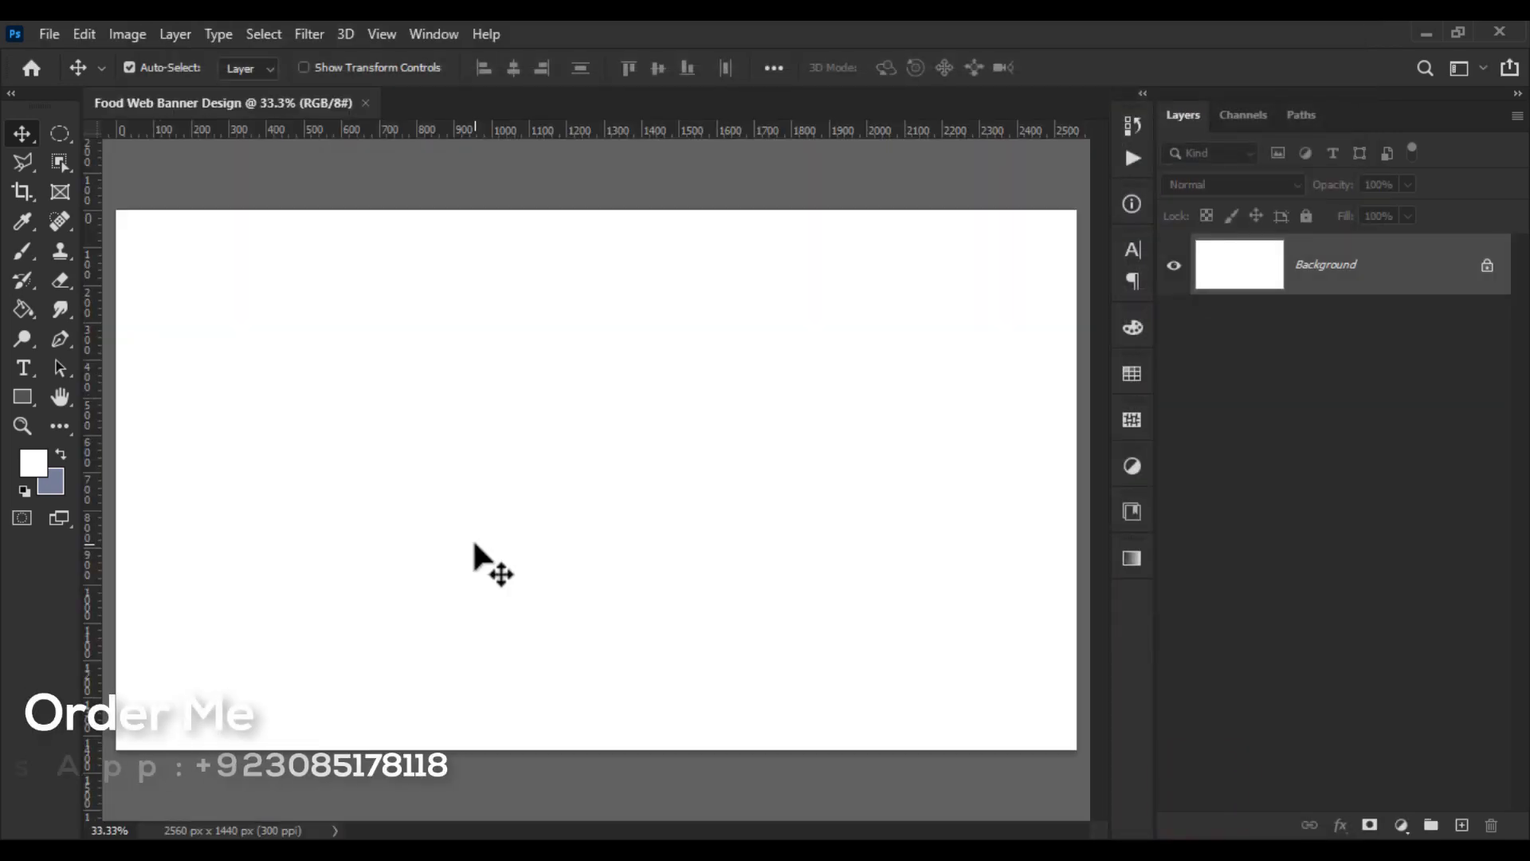
# Add a Gradient Fill layer above the background using the pale pink preset gradient
pyautogui.scroll(-1, 475, 545)
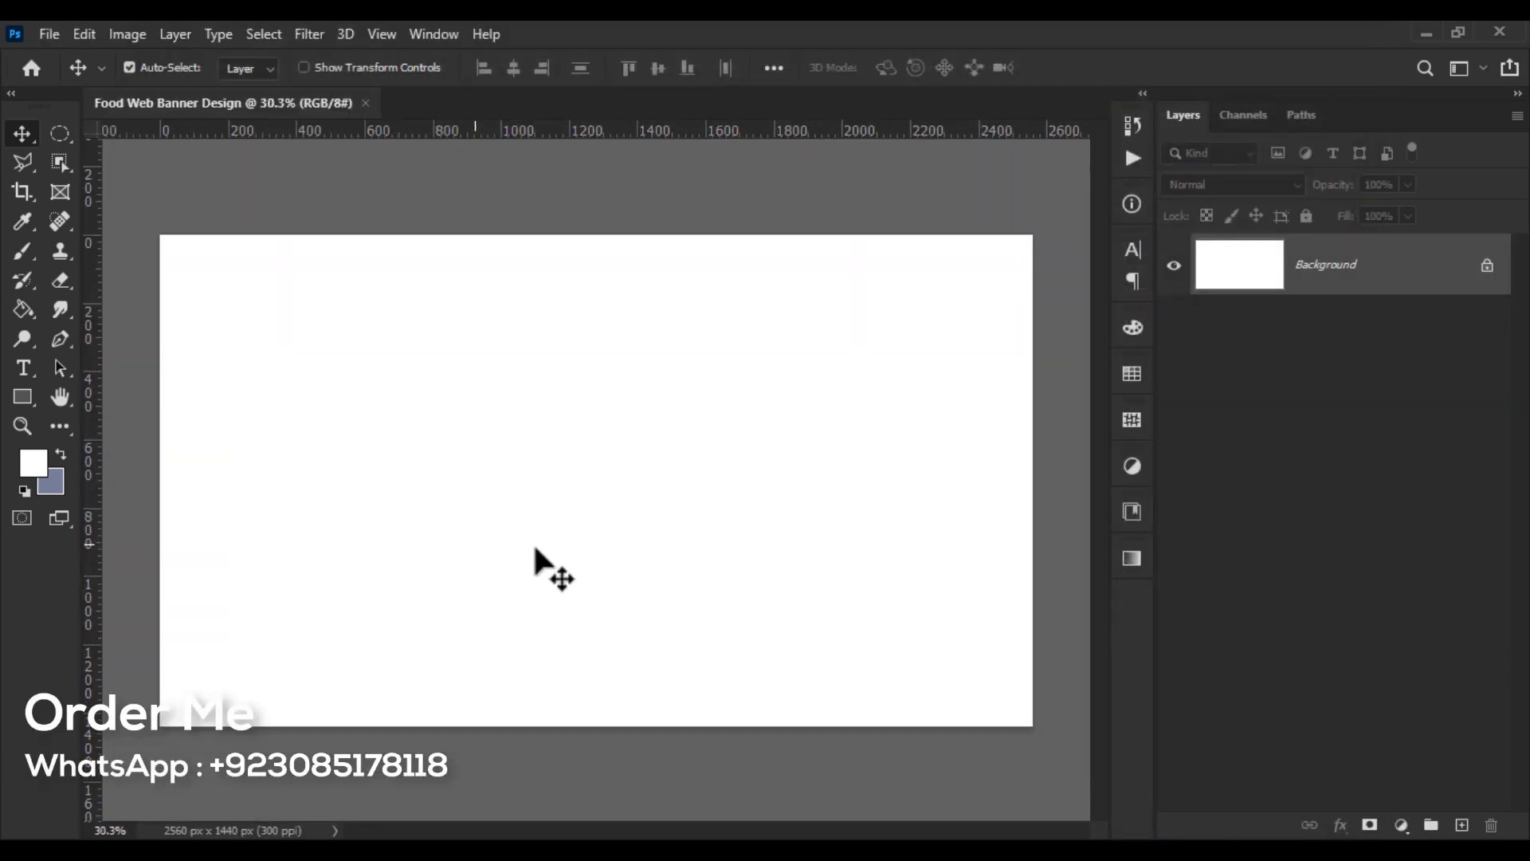
pyautogui.click(1401, 825)
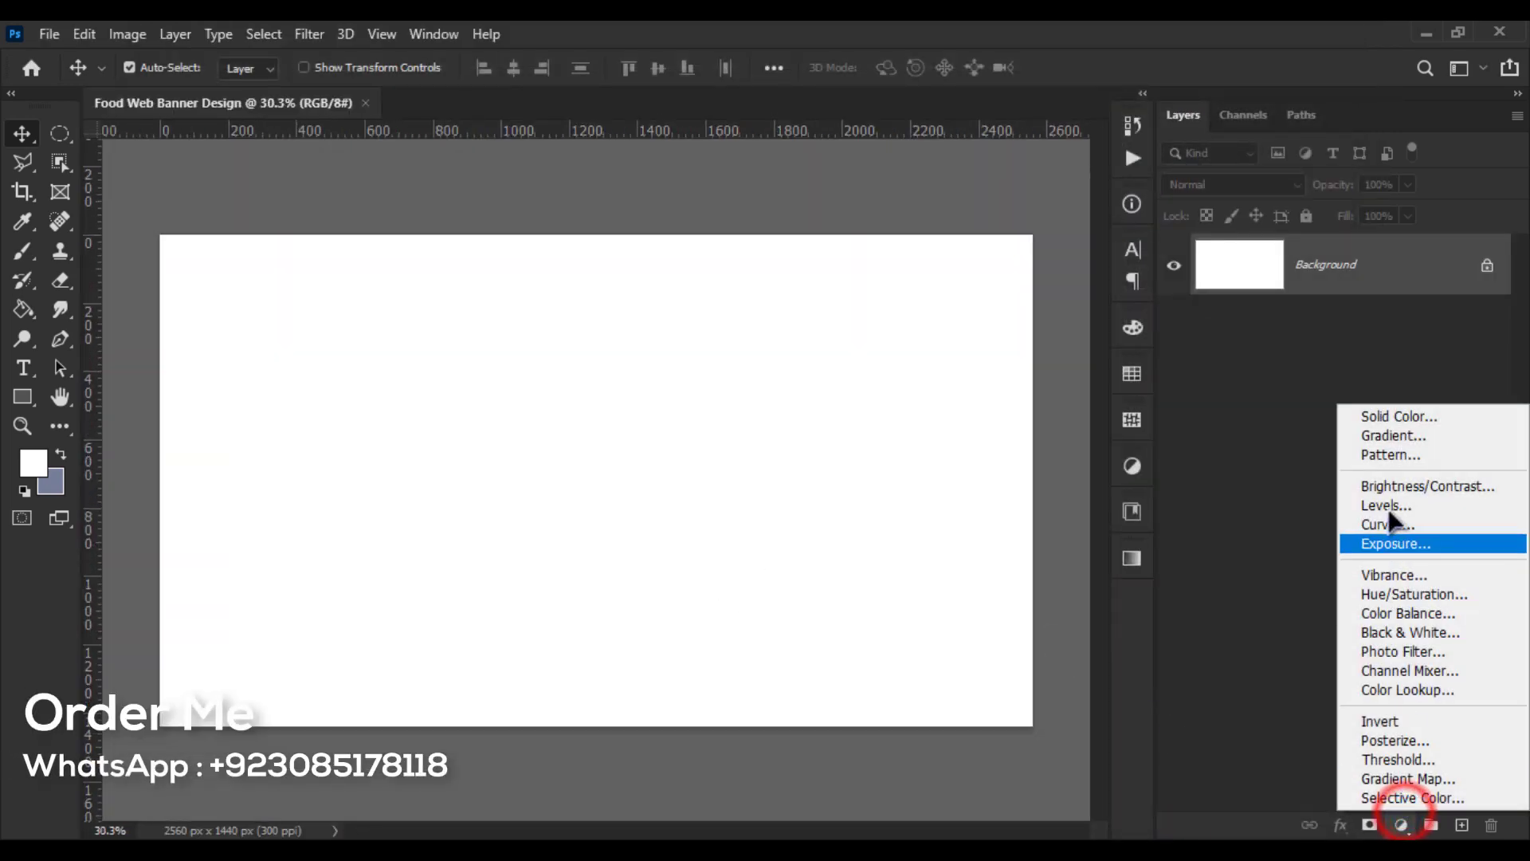
pyautogui.click(1389, 442)
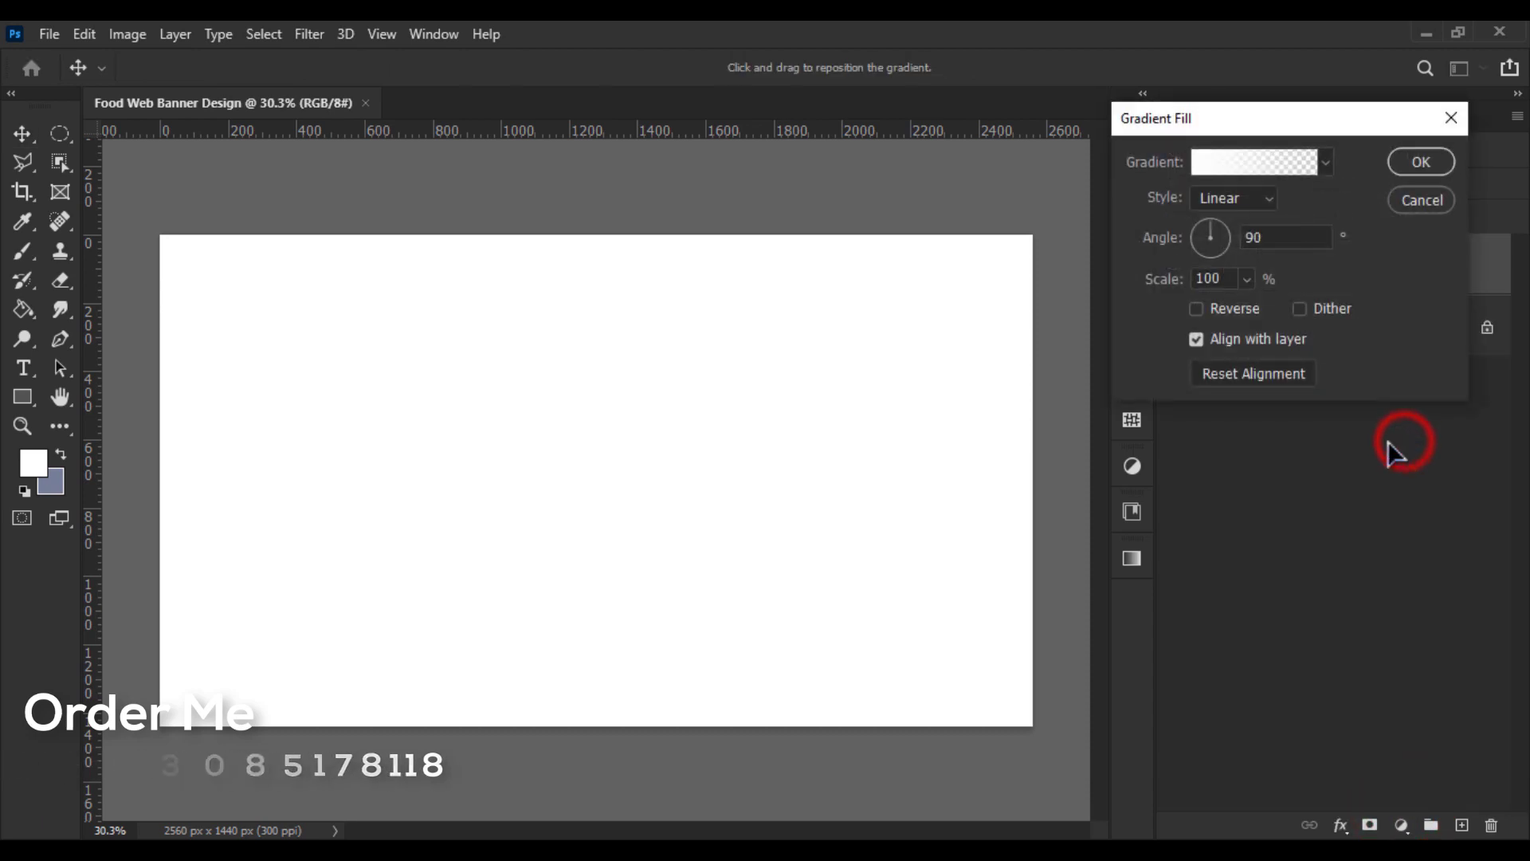
pyautogui.click(1336, 162)
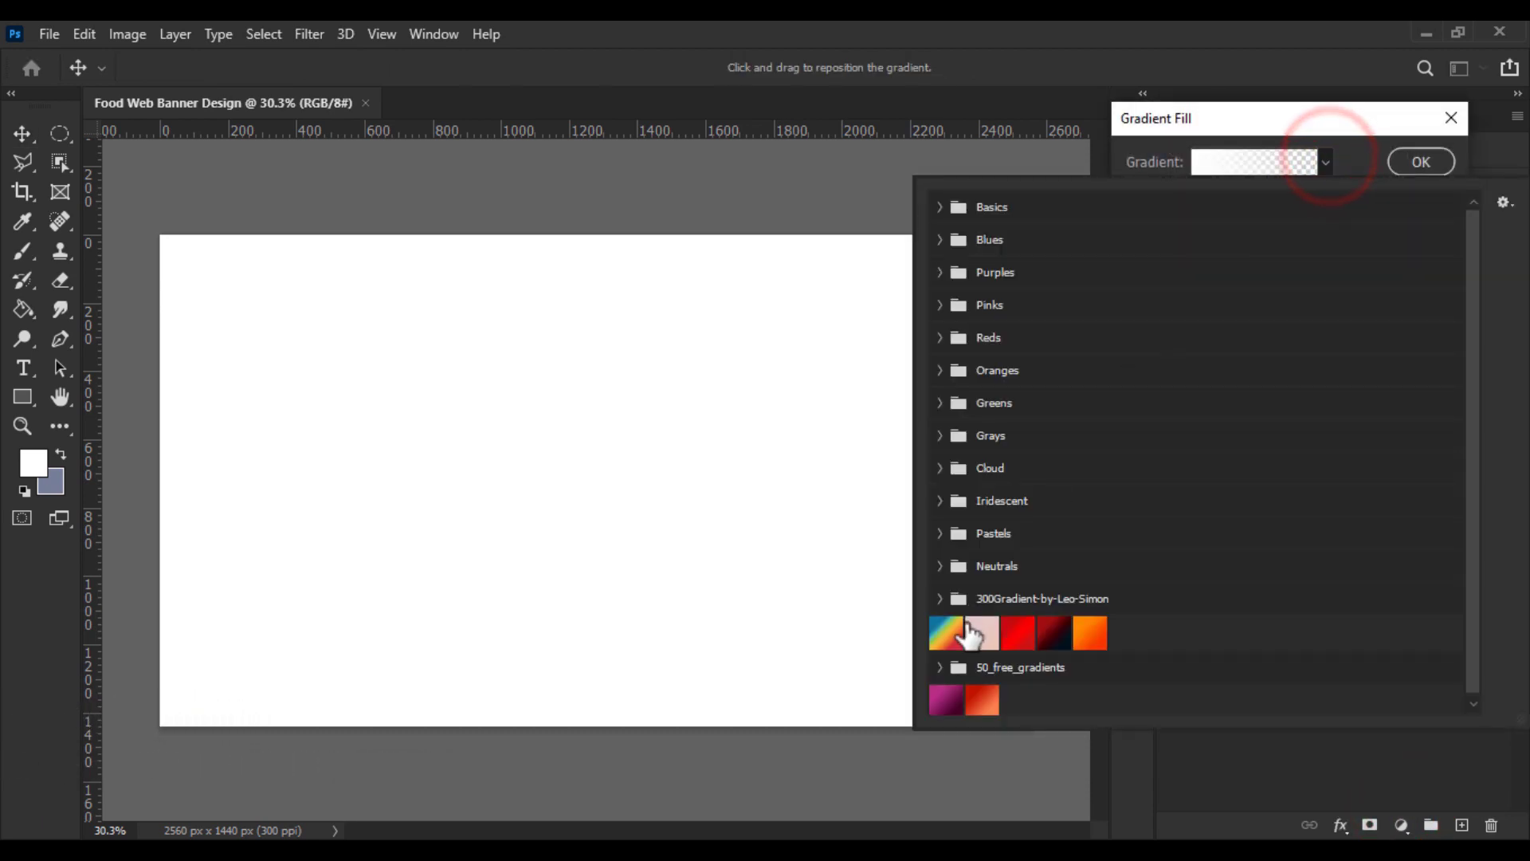
pyautogui.click(977, 632)
# Edit the gradient and set its start color stop to white, ffffff
pyautogui.click(1232, 170)
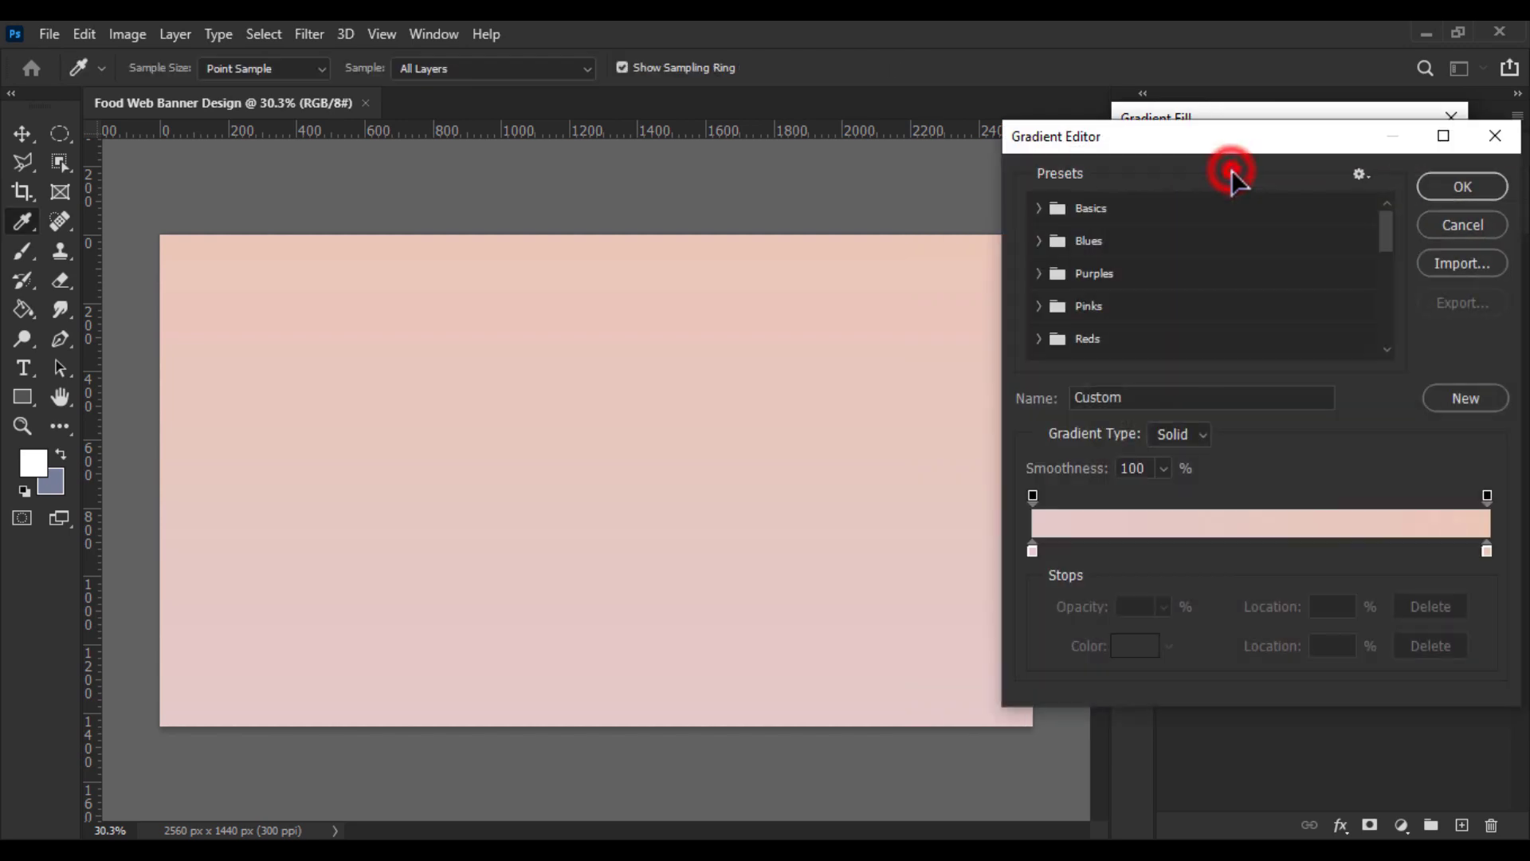
pyautogui.click(1031, 552)
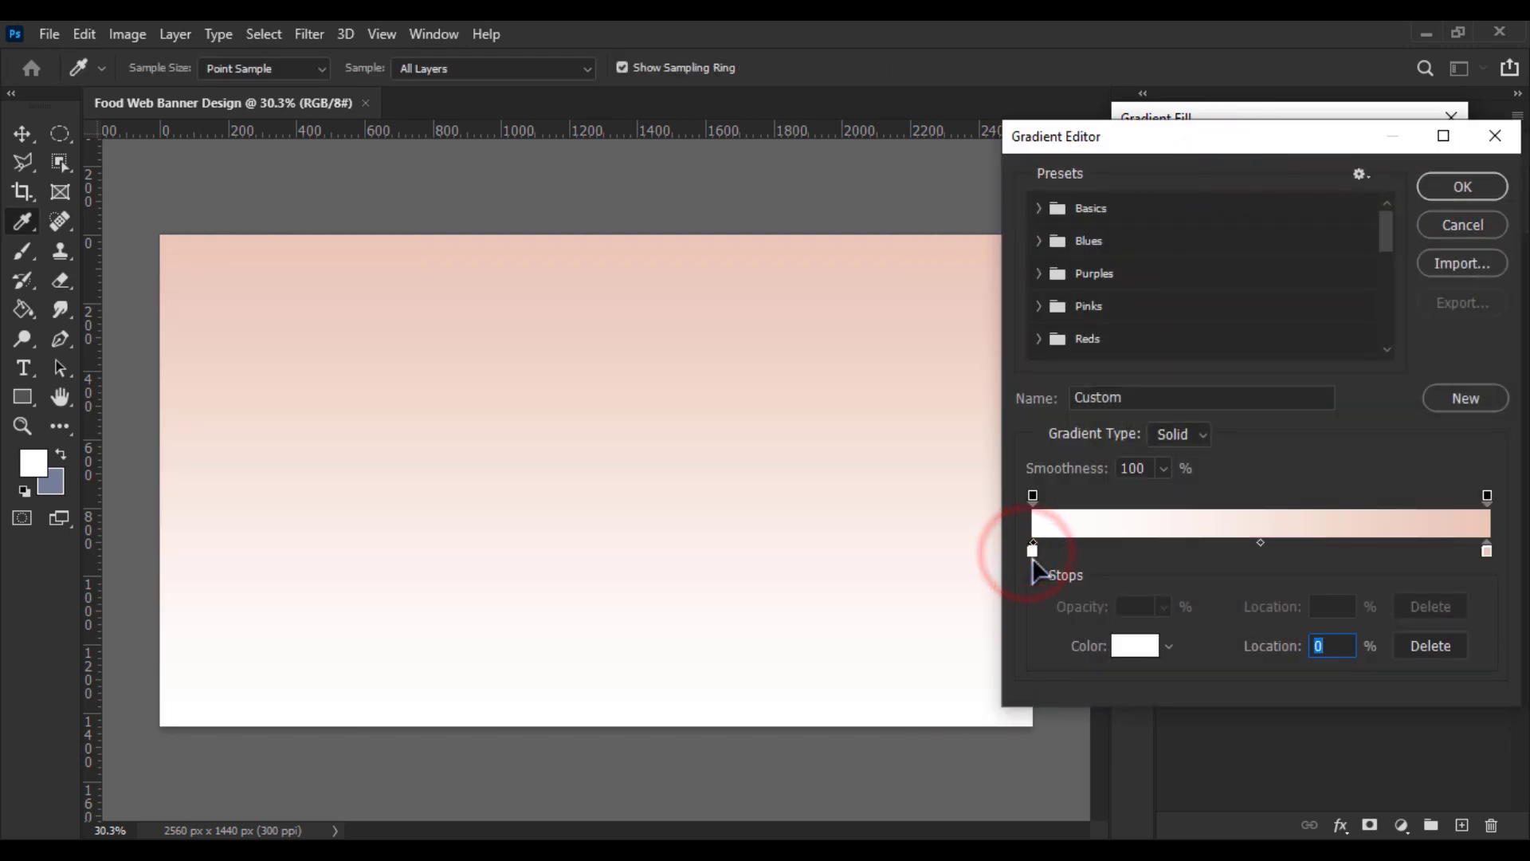
pyautogui.moveTo(1032, 551); pyautogui.dragTo(1058, 563)
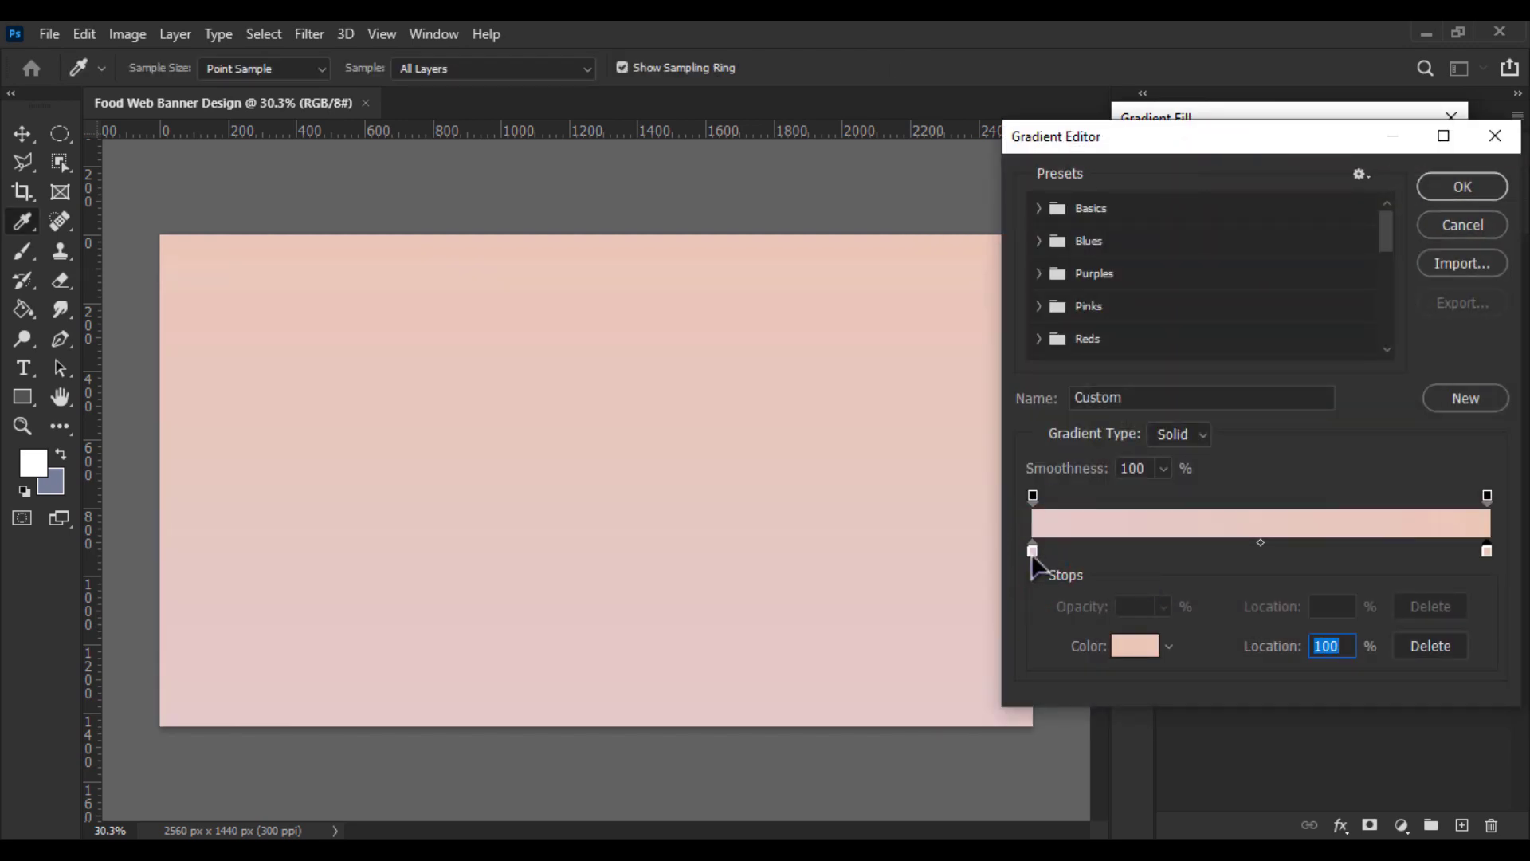
pyautogui.doubleClick(1032, 551)
pyautogui.click(35, 464)
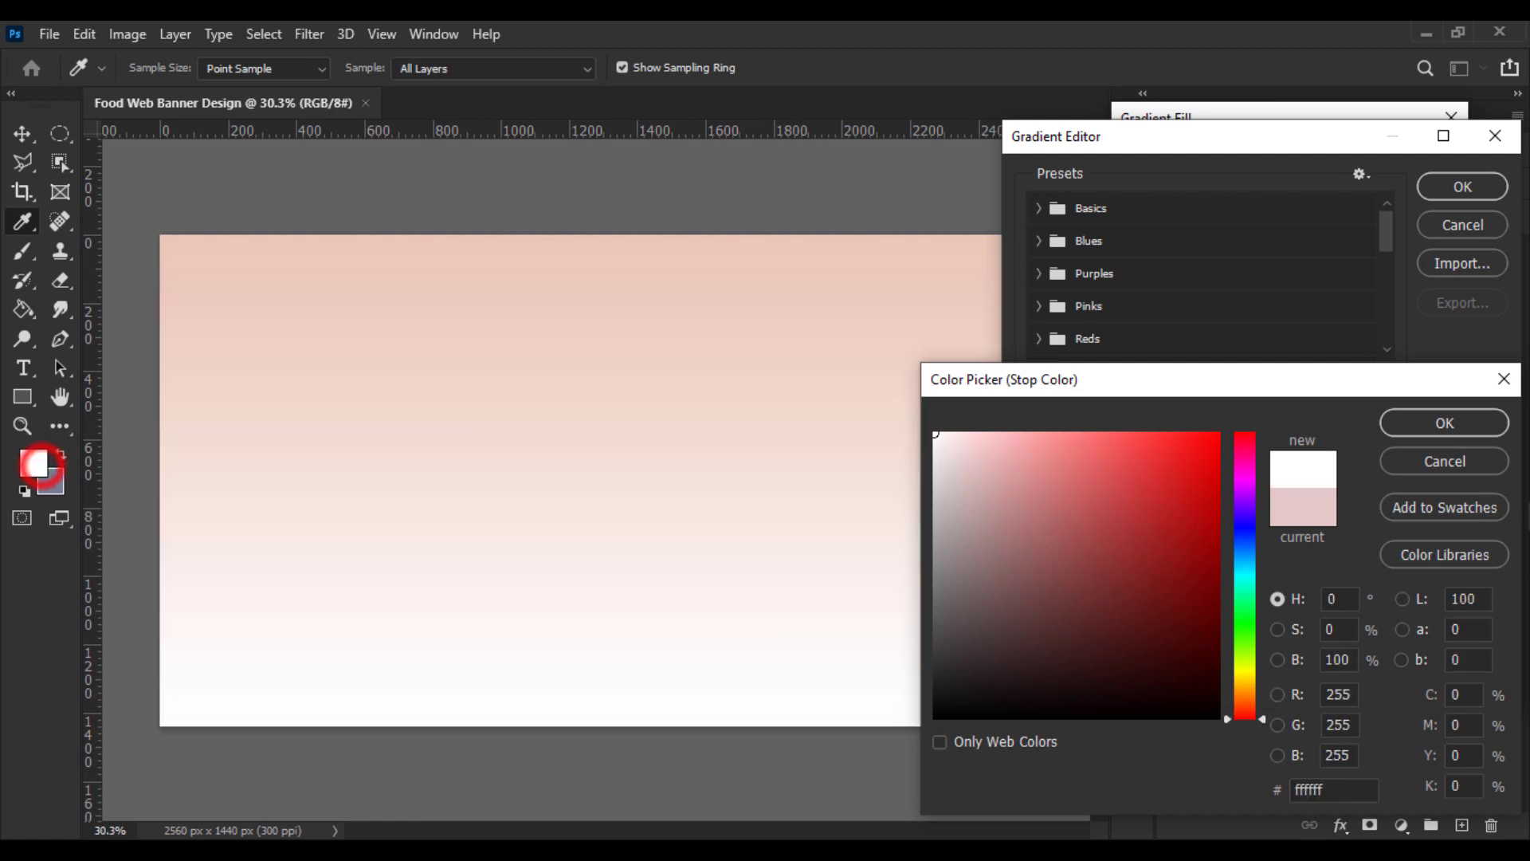
pyautogui.click(1455, 423)
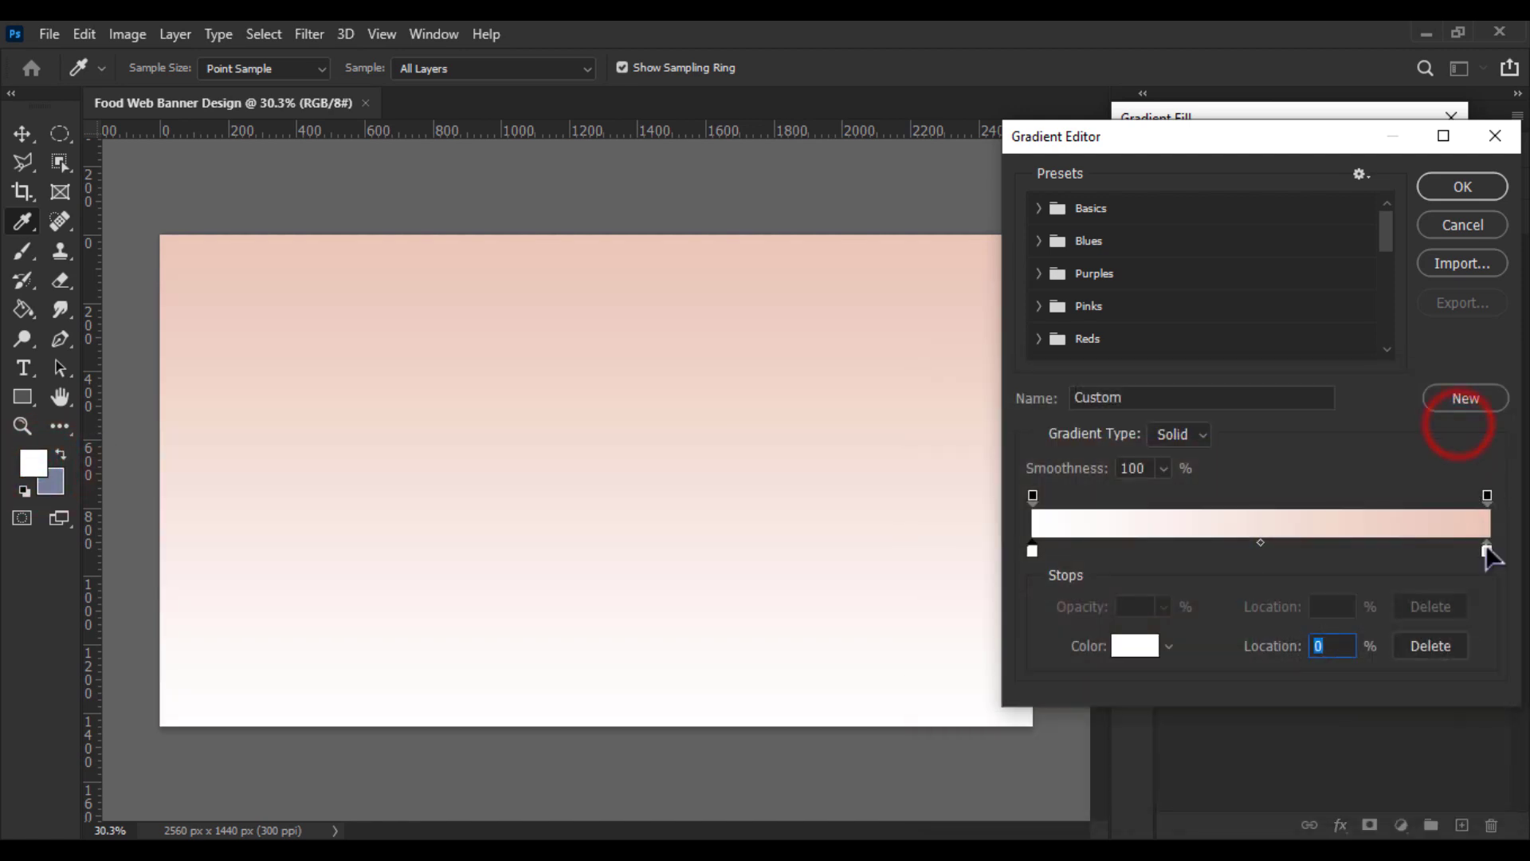
# Set the gradient's end color stop to blue-grey 757f9a and accept the edited gradient
pyautogui.doubleClick(1487, 551)
pyautogui.click(50, 481)
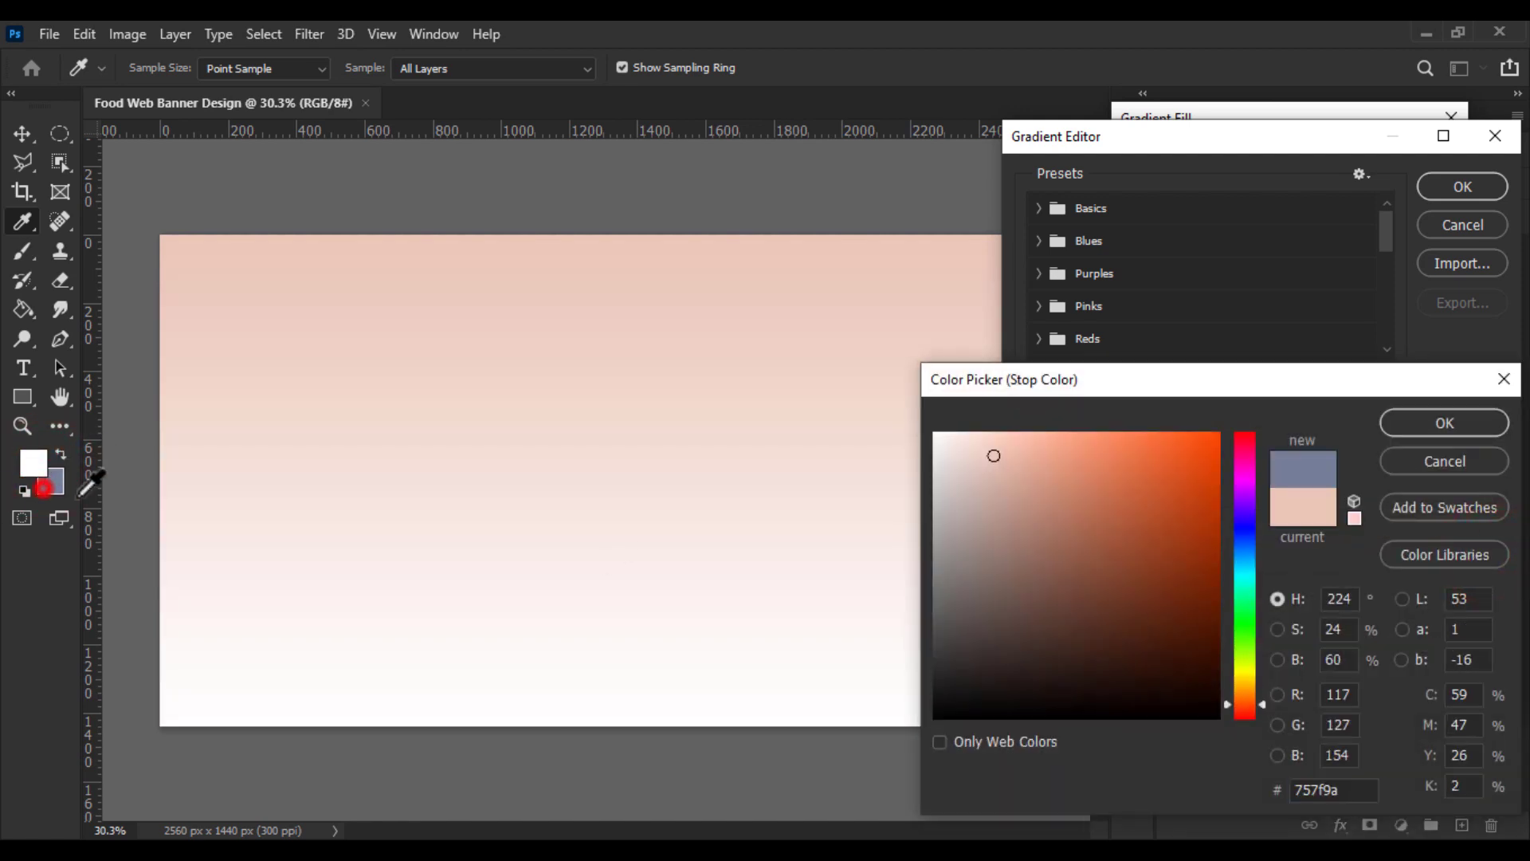
pyautogui.click(1431, 424)
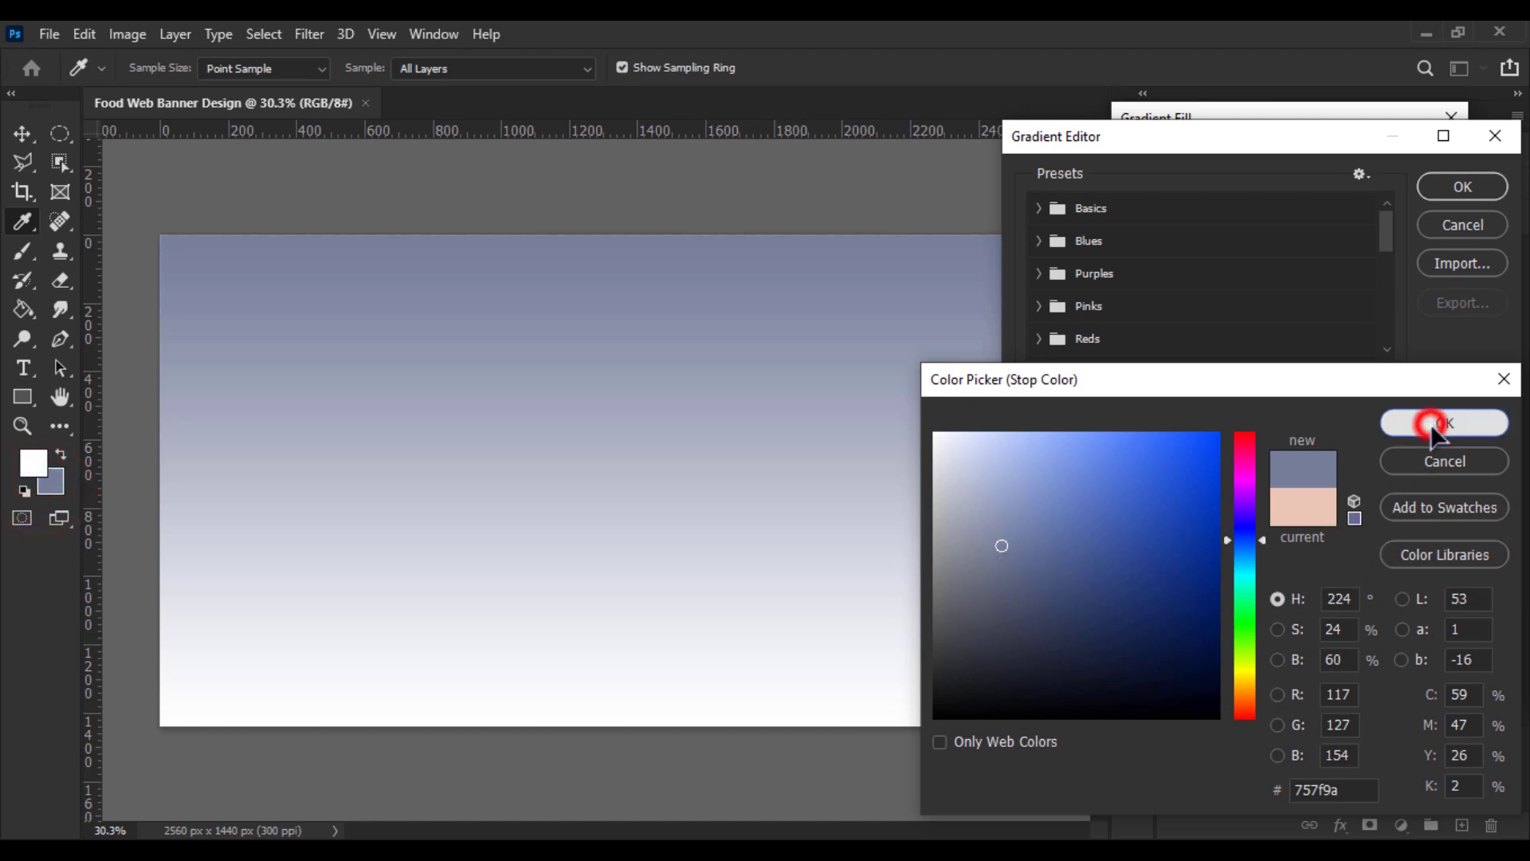
pyautogui.click(1455, 185)
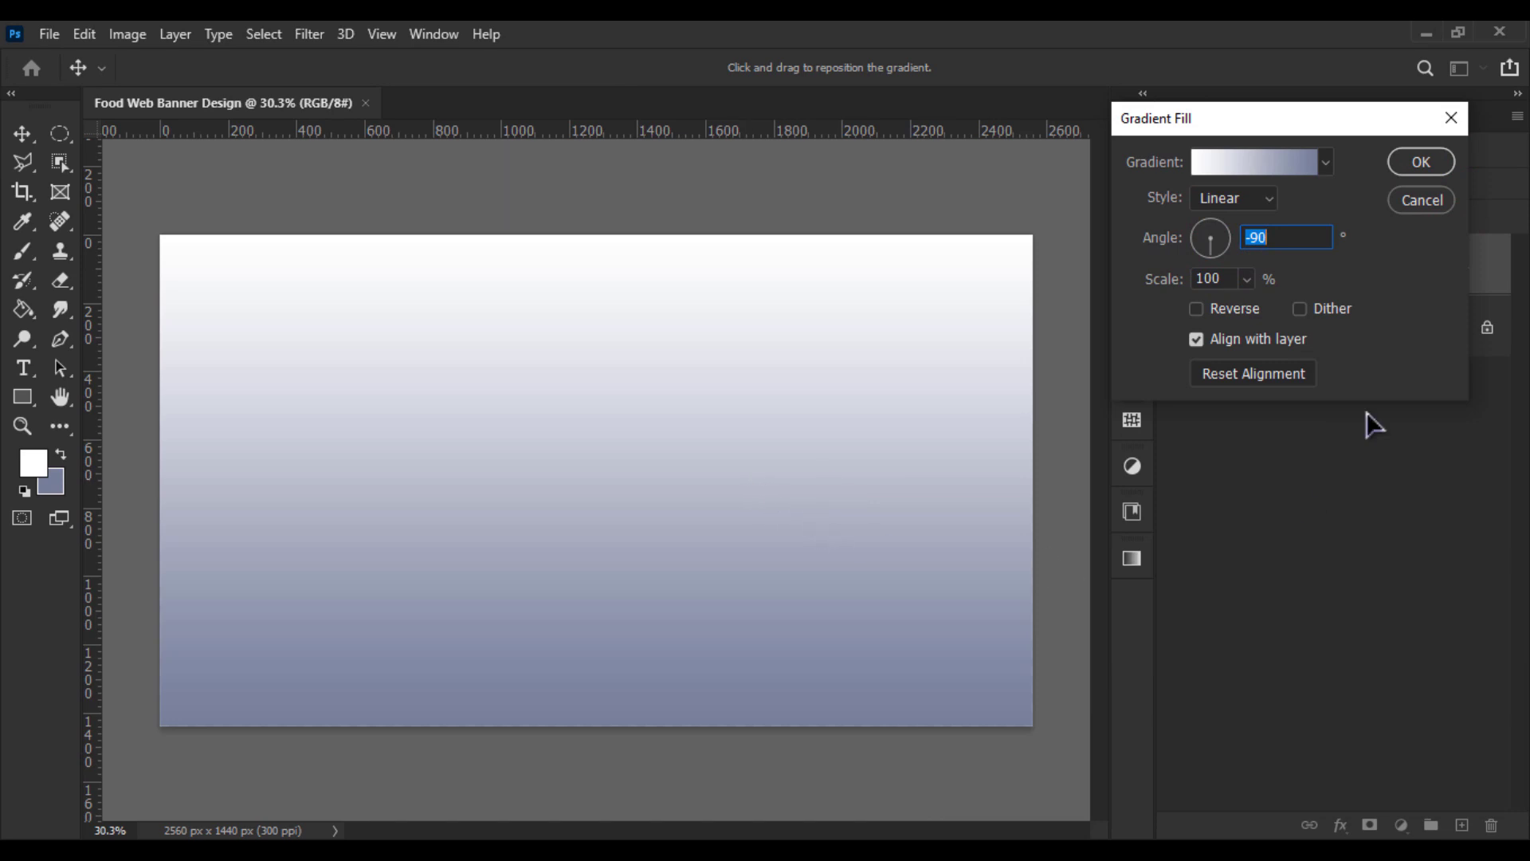
# Shift the gradient downward on the canvas, set its angle to -90°, and apply the fill
pyautogui.moveTo(701, 504); pyautogui.dragTo(700, 683)
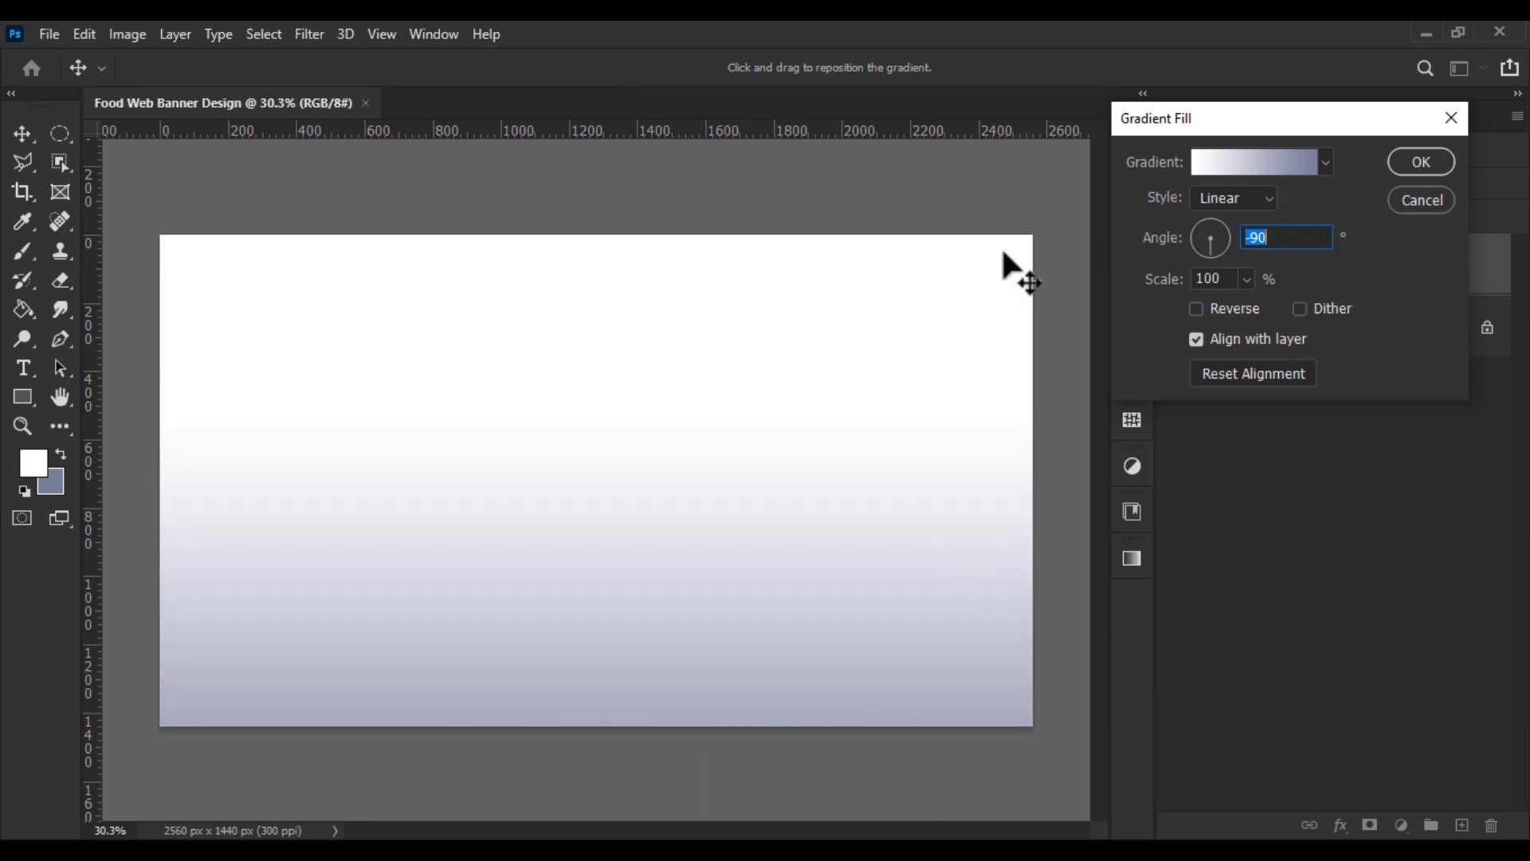
pyautogui.click(1179, 212)
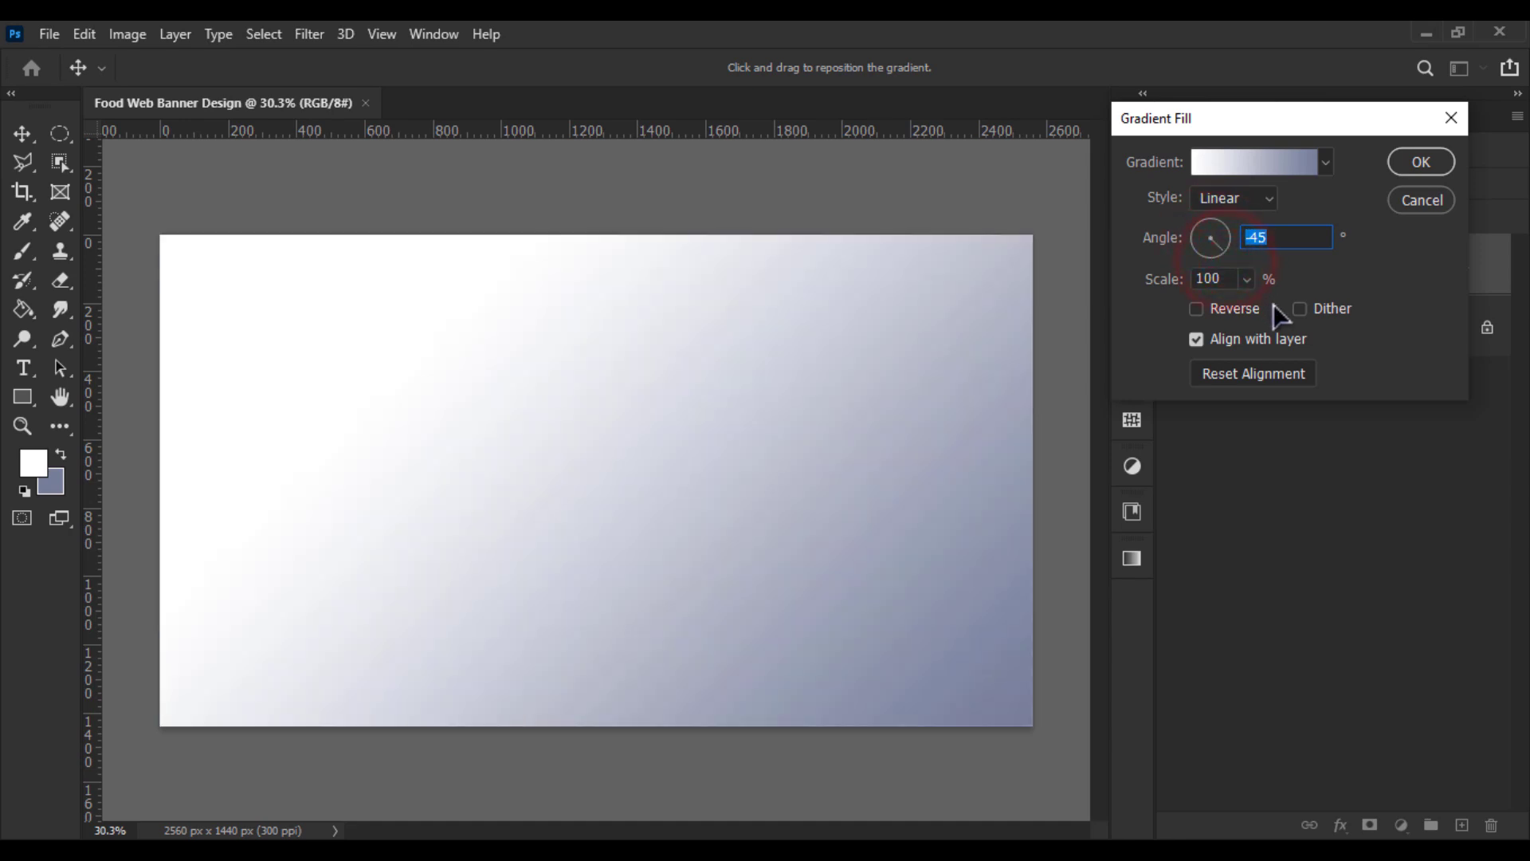
pyautogui.moveTo(1219, 261); pyautogui.dragTo(1209, 261)
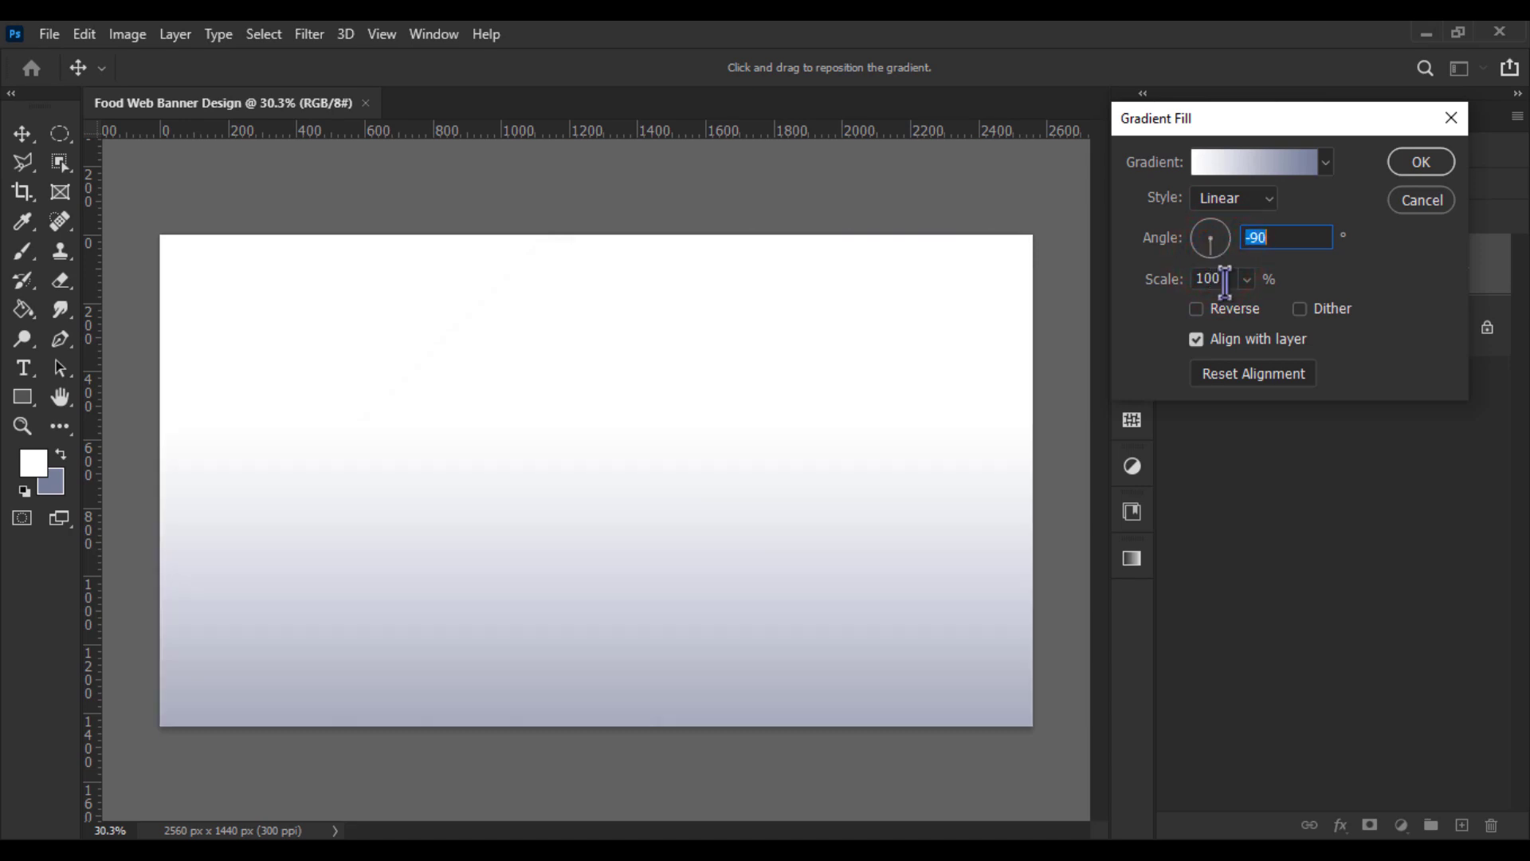
pyautogui.click(1419, 162)
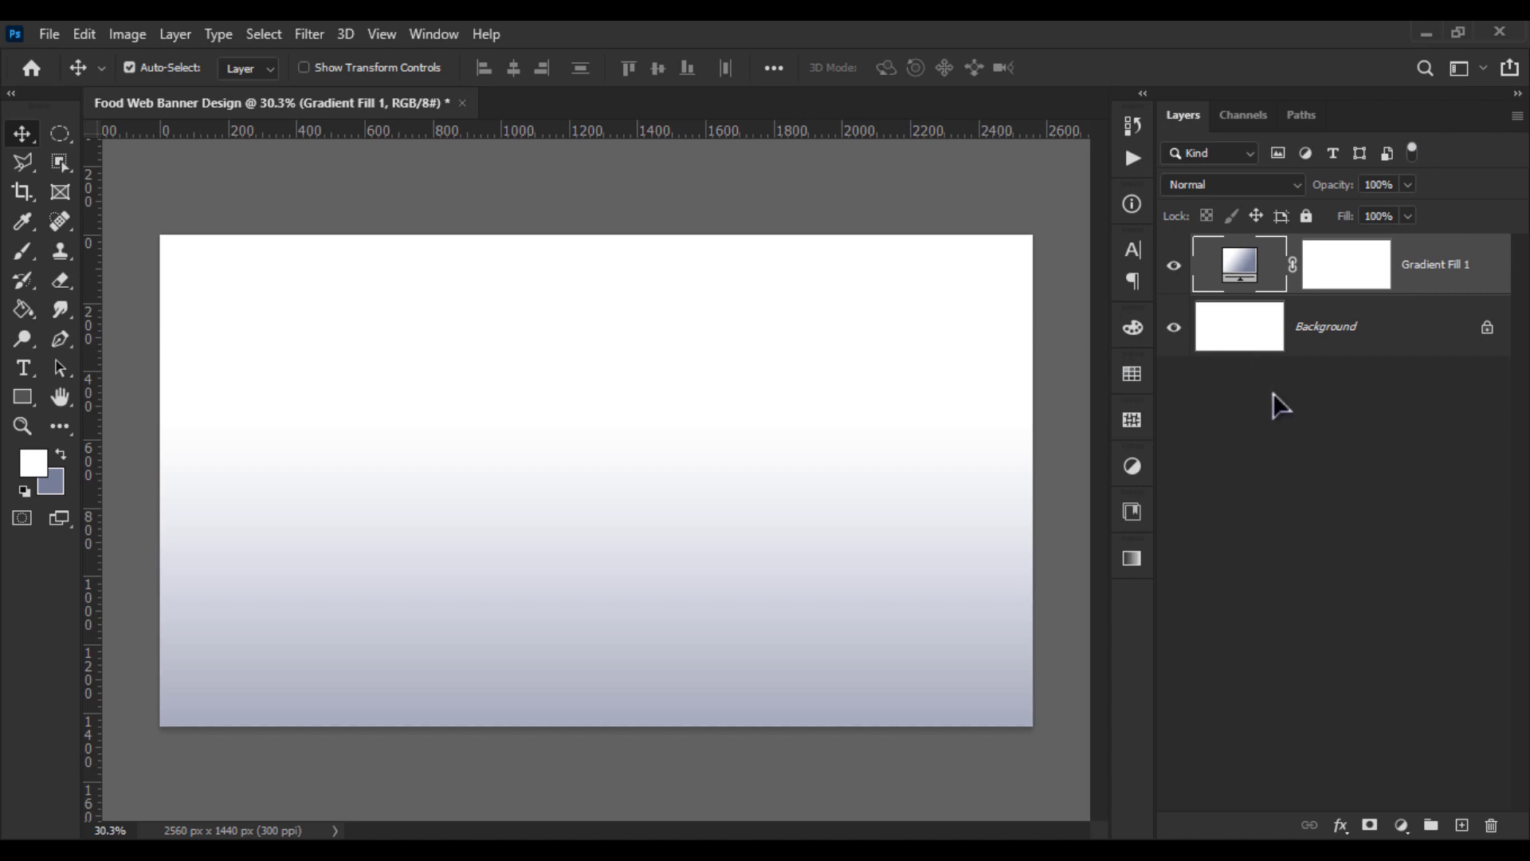
# Delete the white Background layer beneath the gradient fill
pyautogui.click(1273, 414)
pyautogui.click(1341, 329)
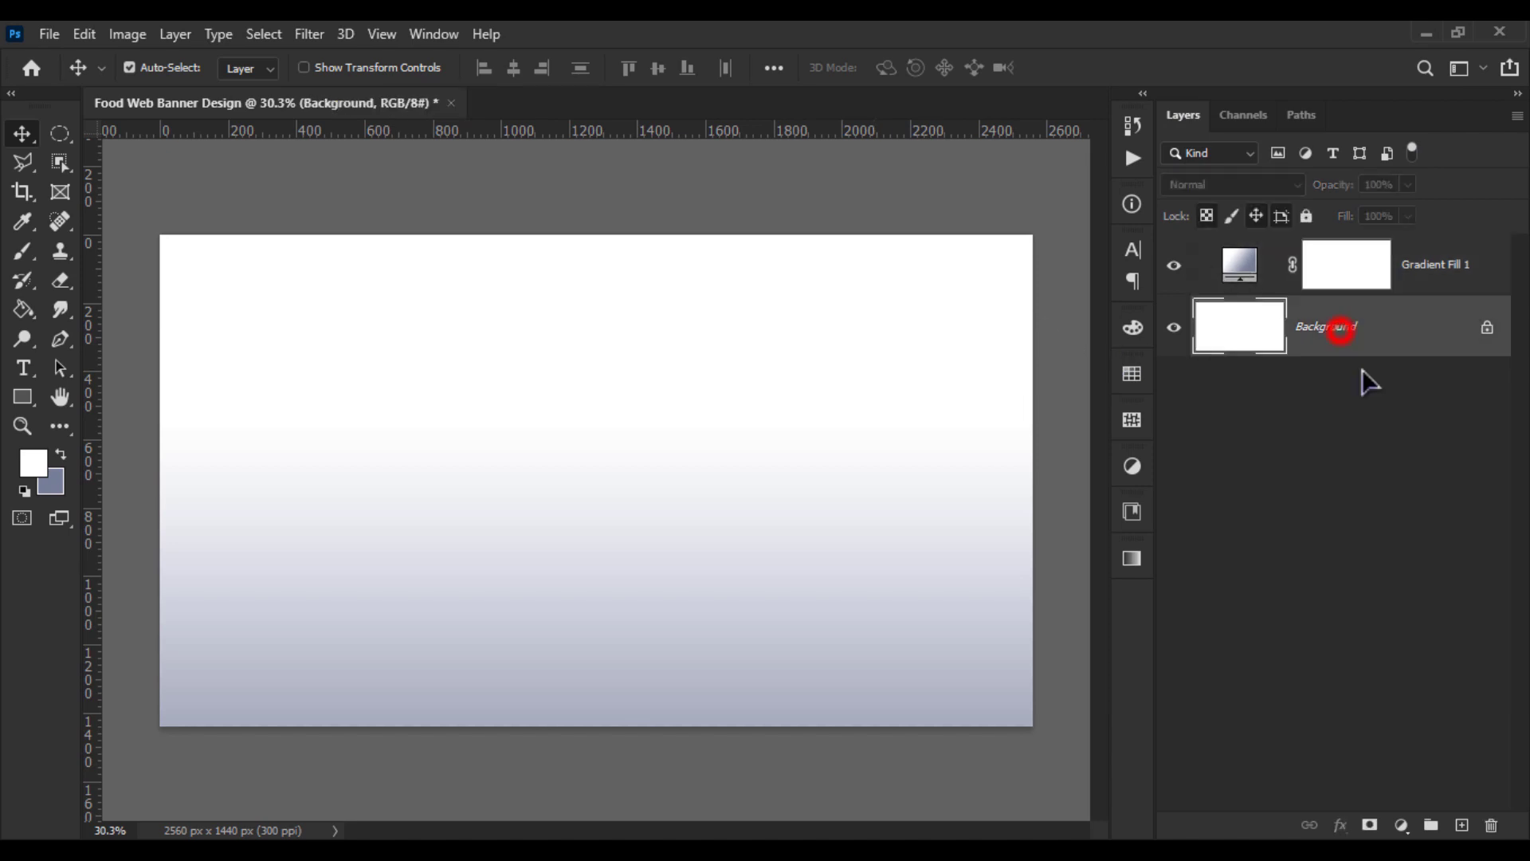
pyautogui.press('Delete')
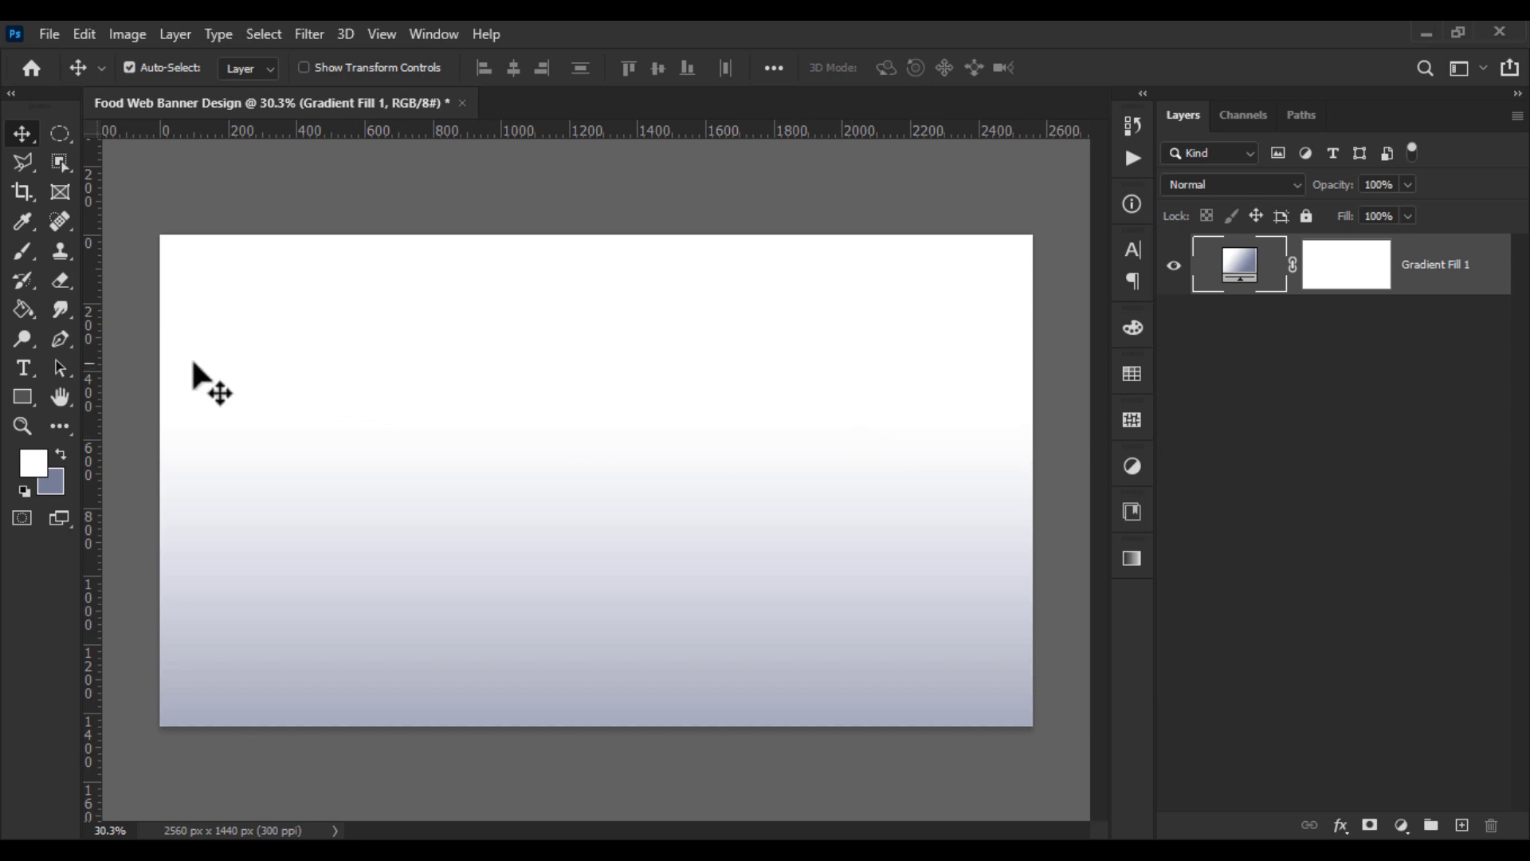
# Draw a rounded square about 1104 px wide on the canvas and rotate it to stand as a diamond
pyautogui.click(23, 396)
pyautogui.click(92, 418)
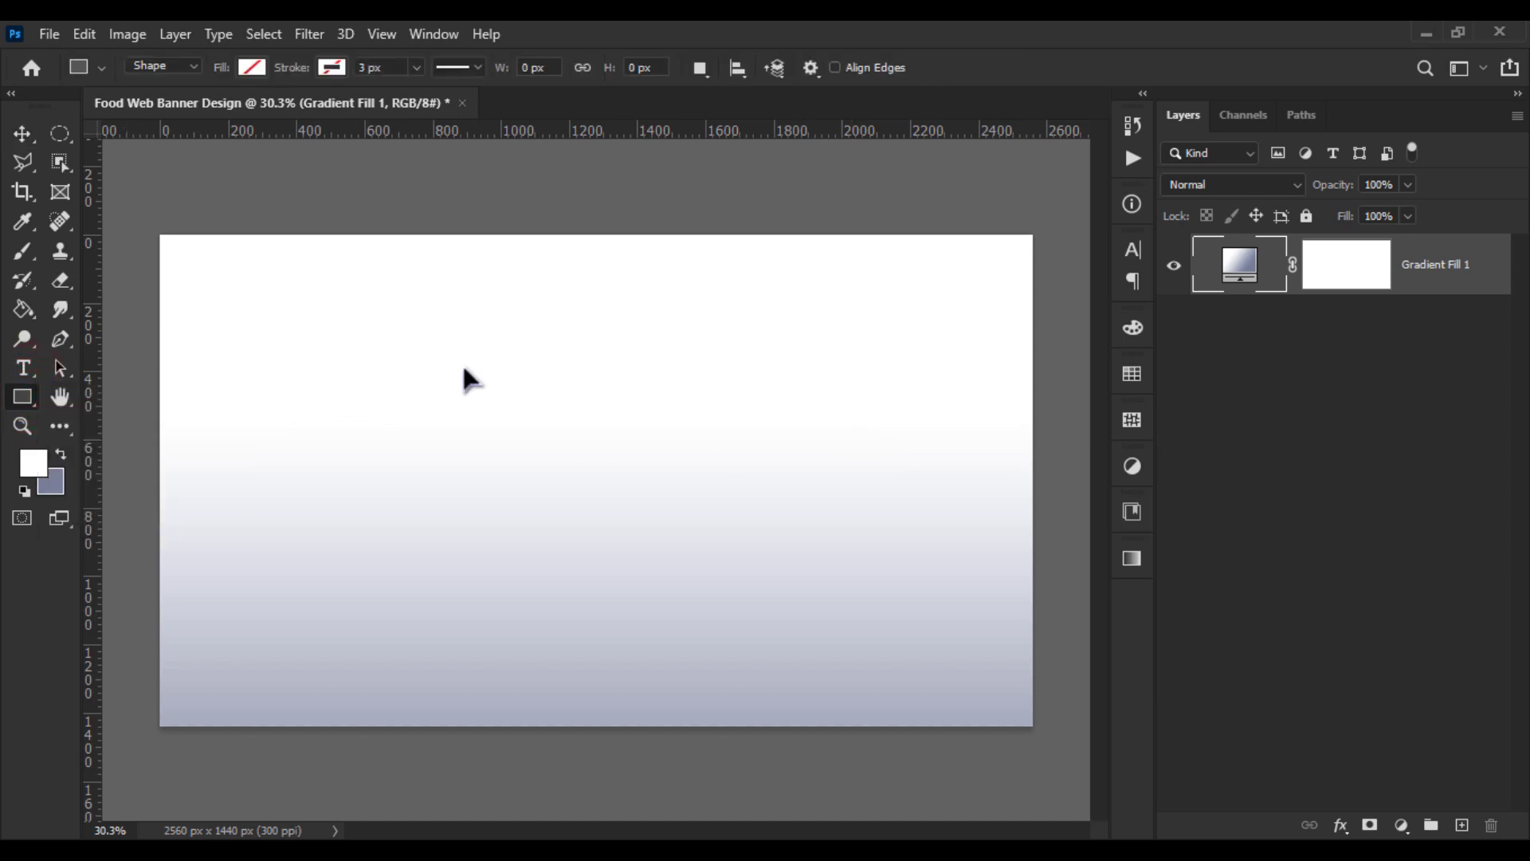
pyautogui.moveTo(475, 329); pyautogui.dragTo(850, 705)
pyautogui.click(991, 502)
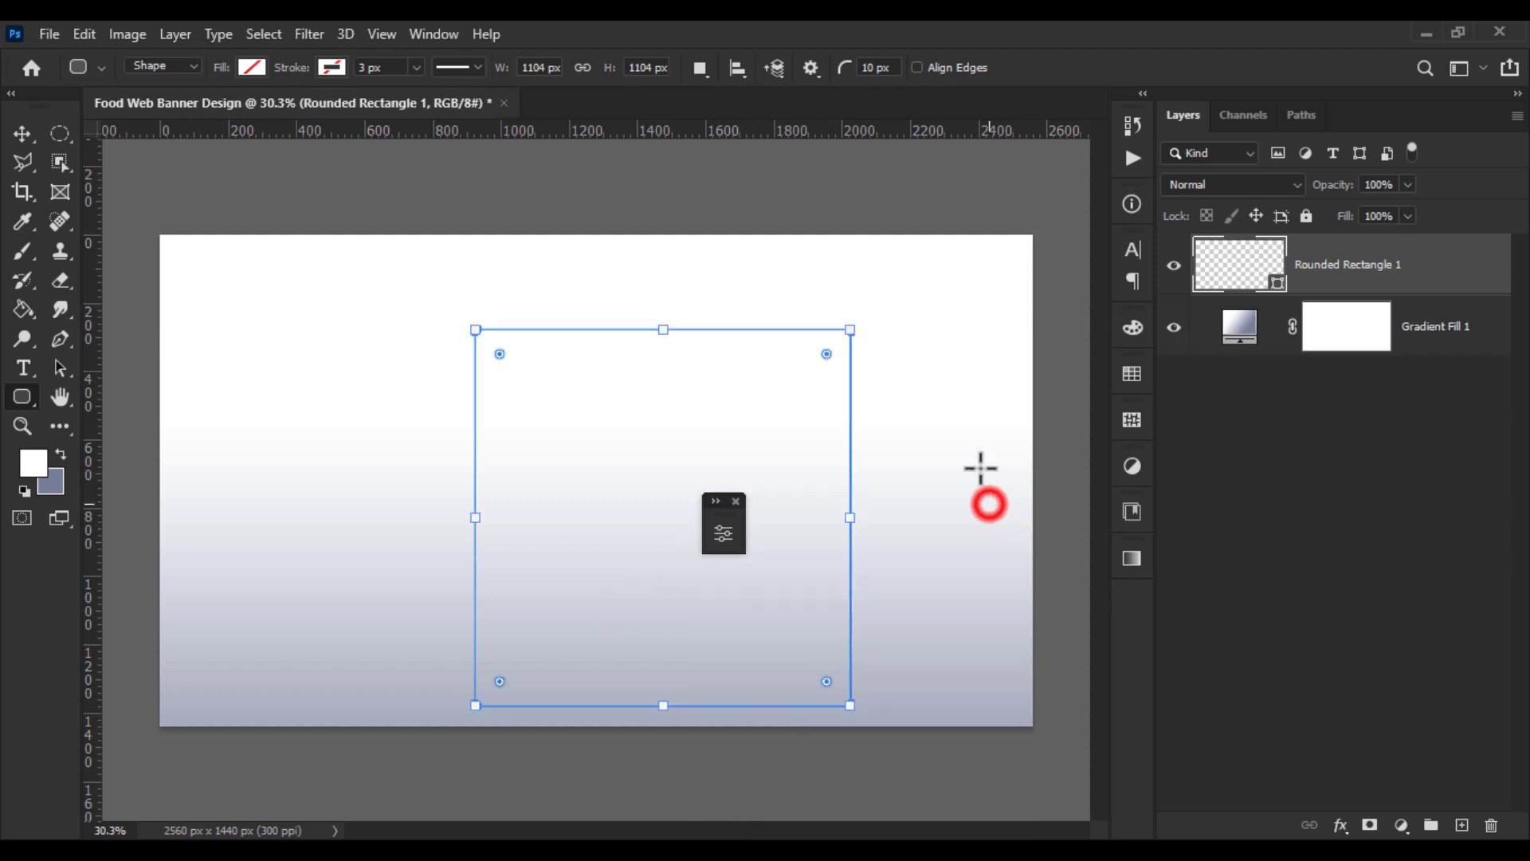
pyautogui.moveTo(868, 318); pyautogui.dragTo(929, 539)
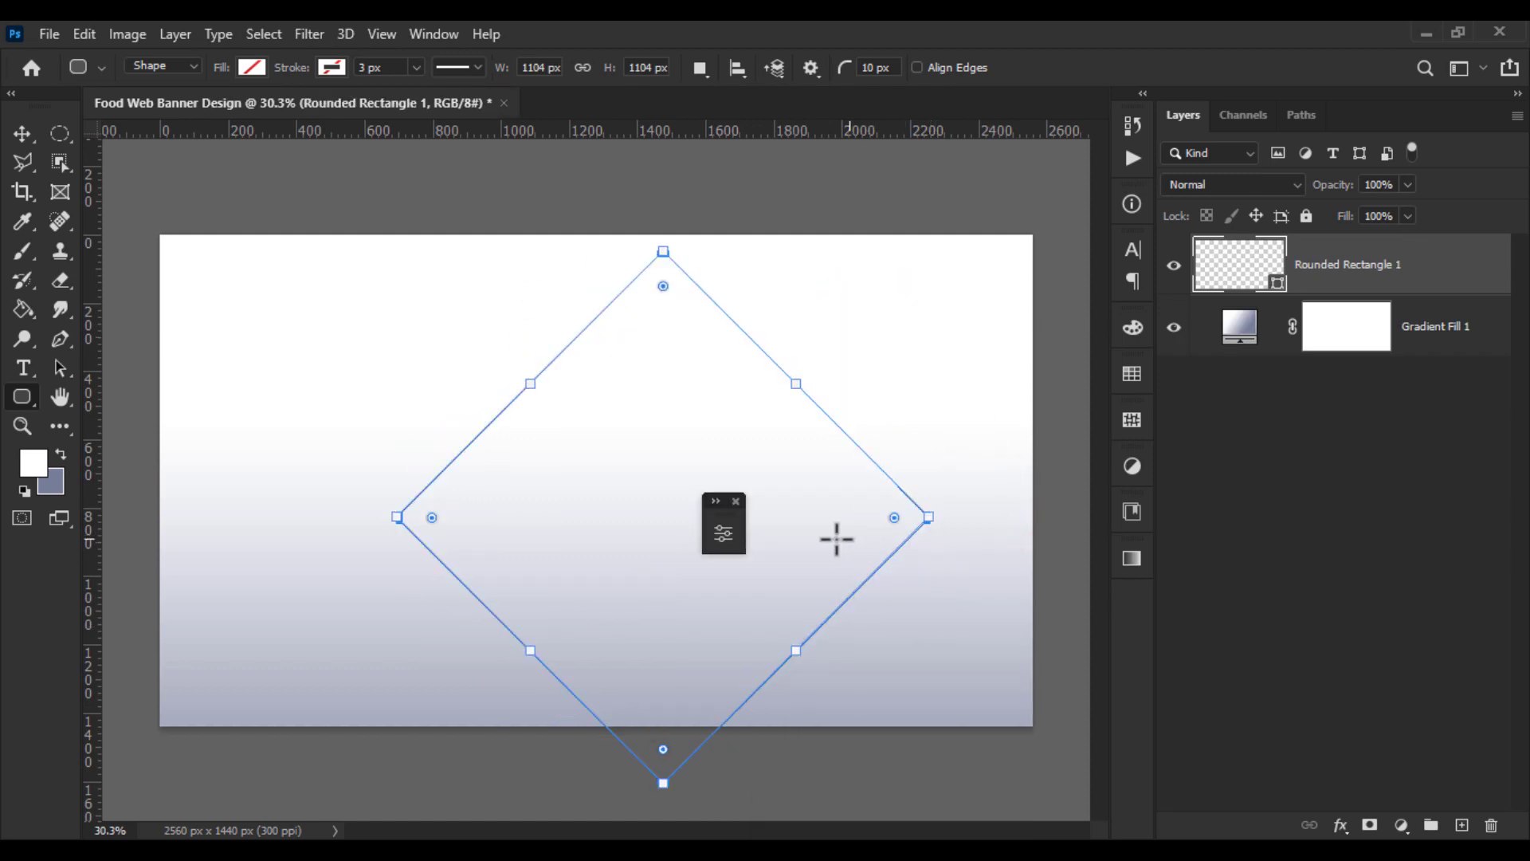
# Fill the diamond with magenta and move it up and right so it spans the canvas height
pyautogui.click(236, 65)
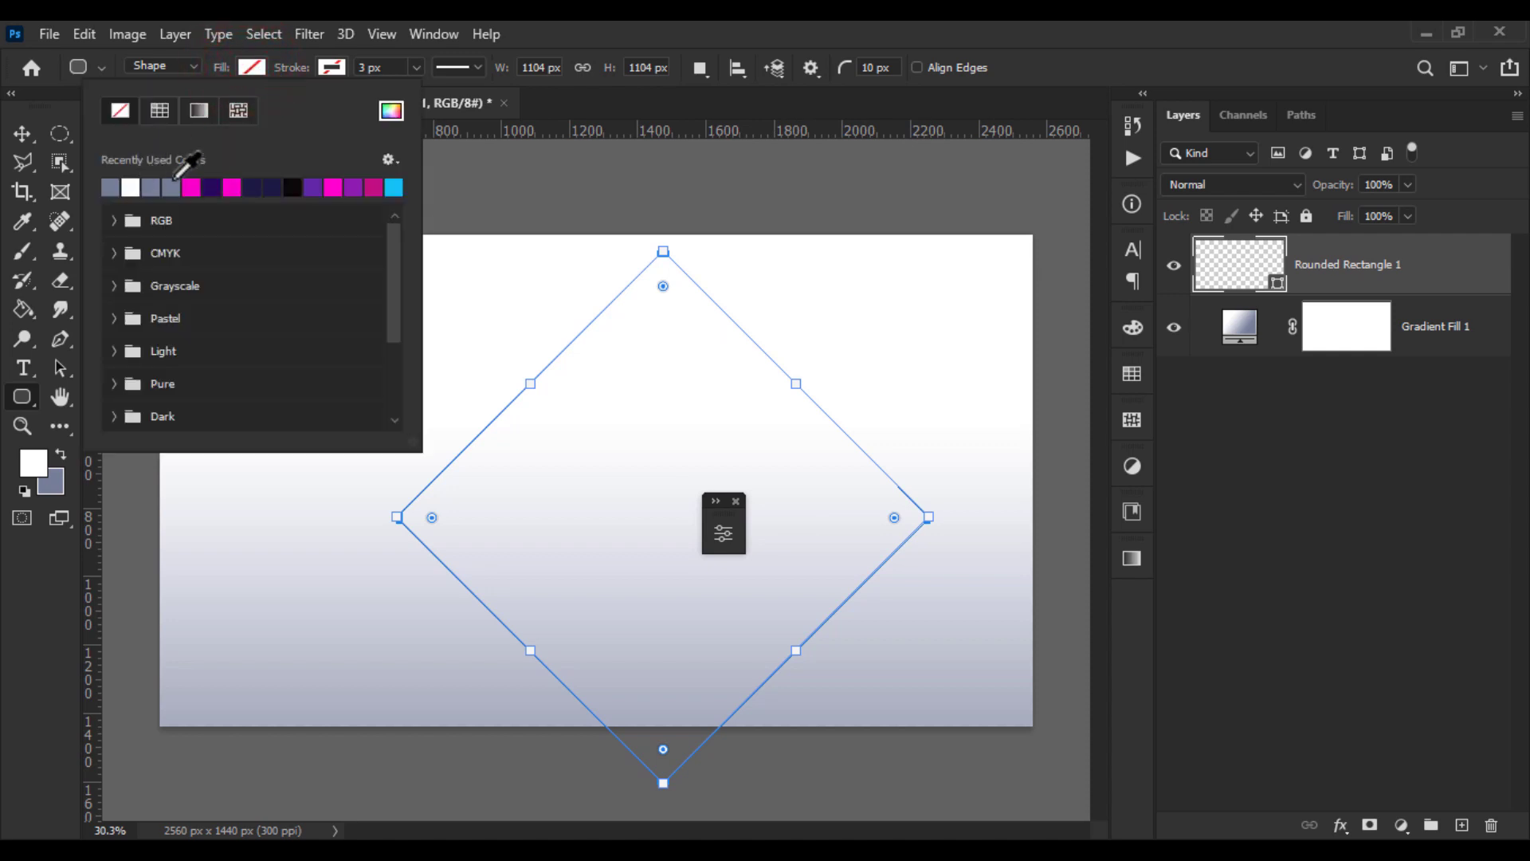
pyautogui.click(191, 187)
pyautogui.click(23, 133)
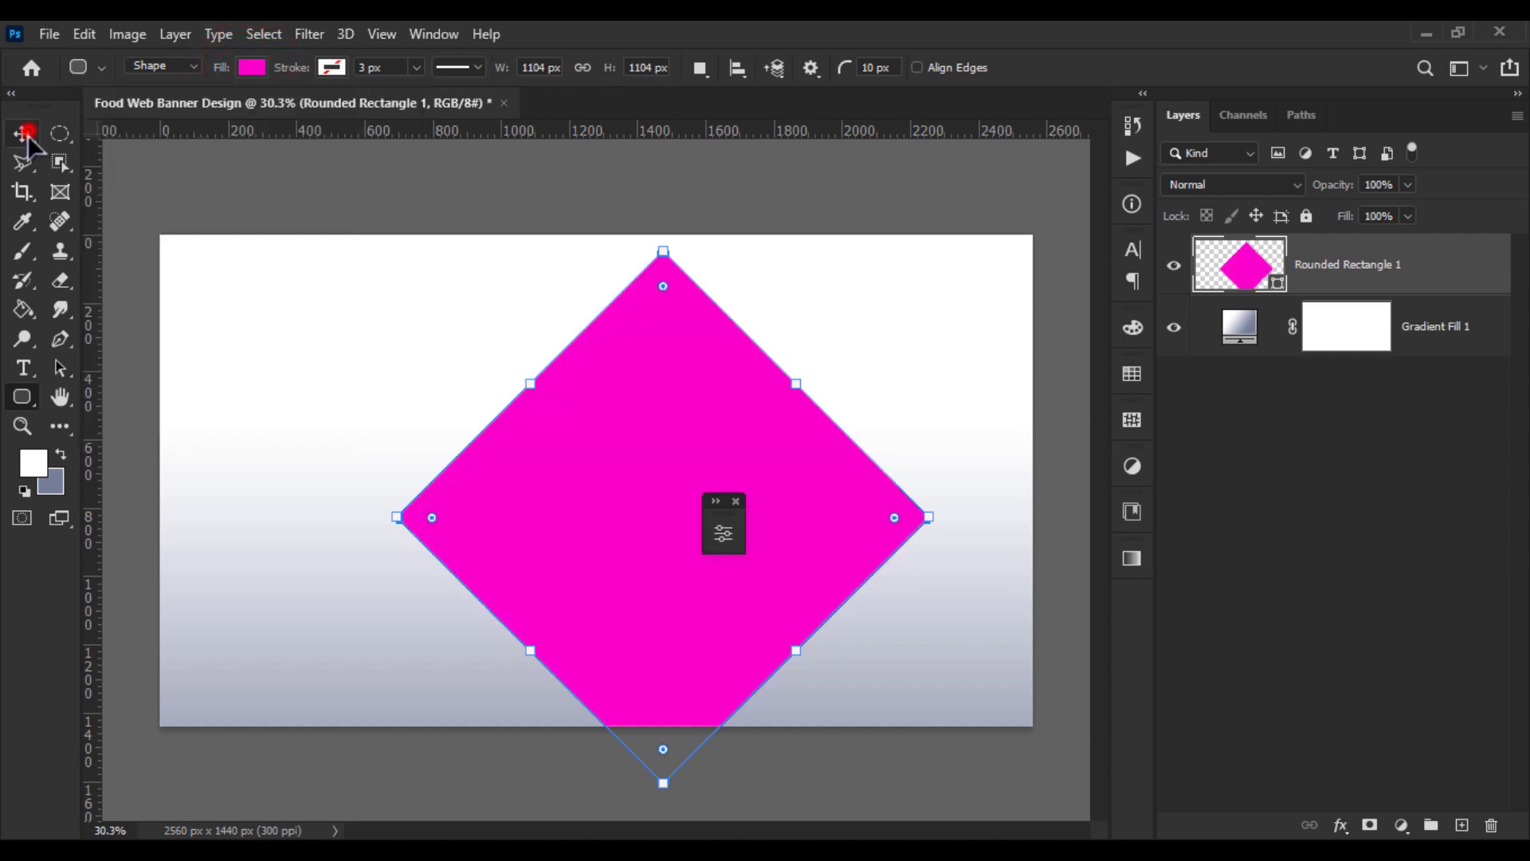
pyautogui.click(23, 133)
pyautogui.moveTo(496, 494); pyautogui.dragTo(546, 457)
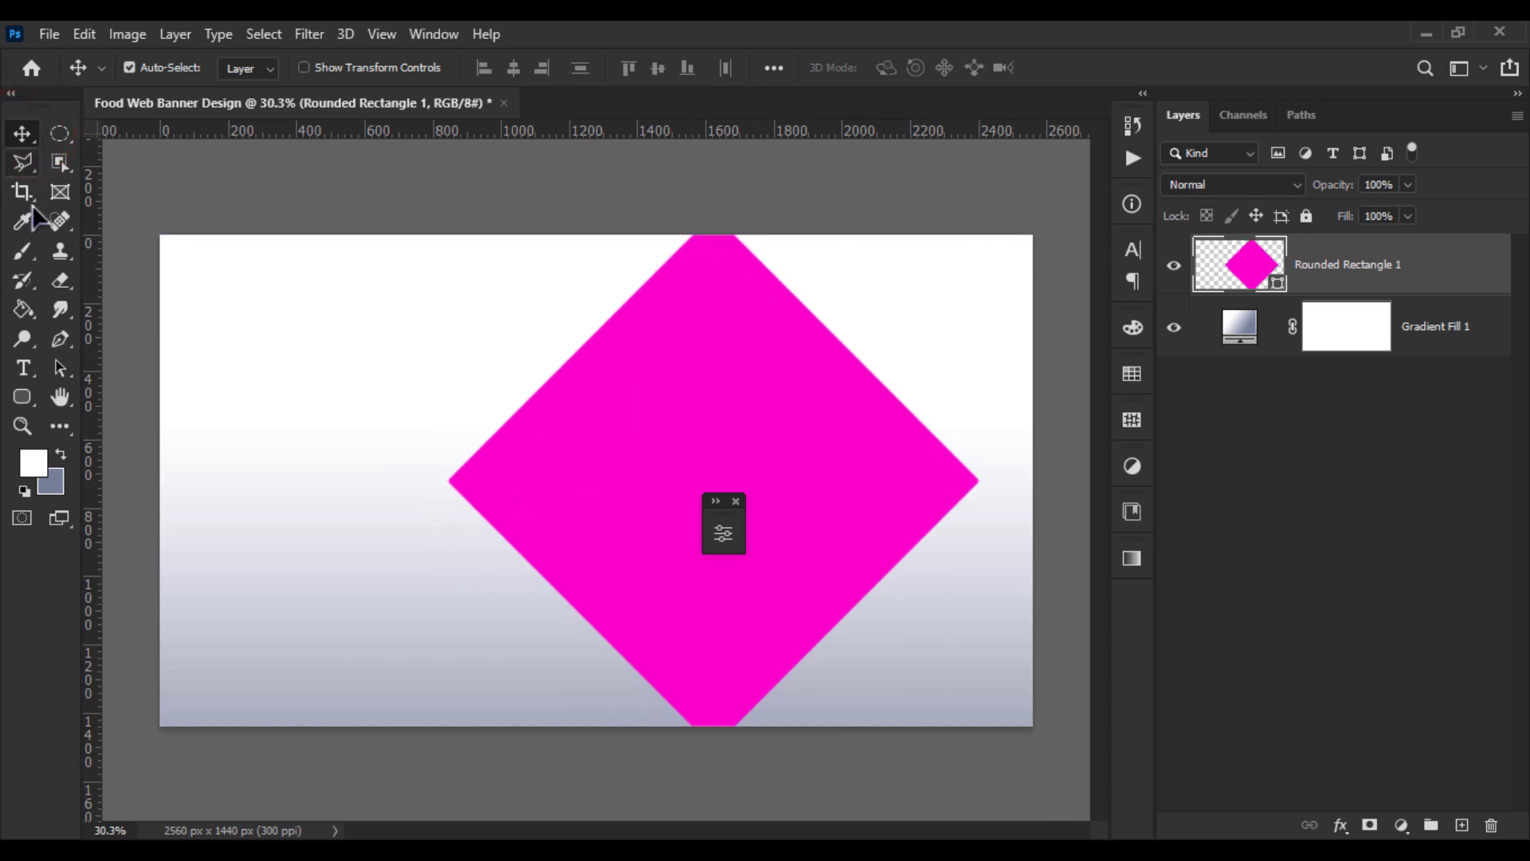
# Round the diamond's corners strongly and enlarge it to about 2281 px per side
pyautogui.click(22, 396)
pyautogui.scroll(1, 550, 486)
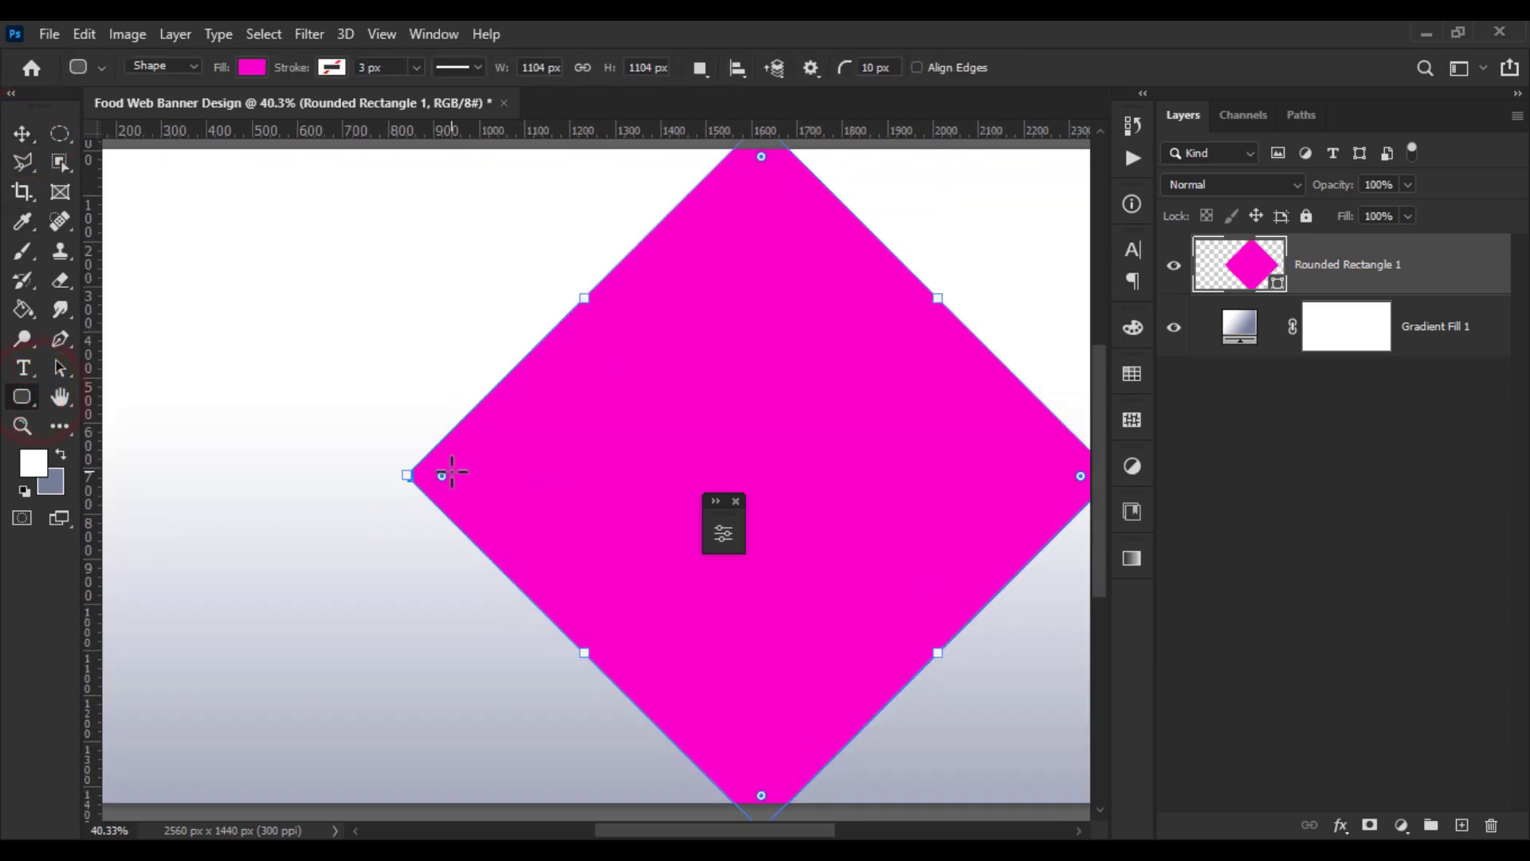
pyautogui.moveTo(441, 475); pyautogui.dragTo(562, 480)
pyautogui.scroll(-3, 590, 481)
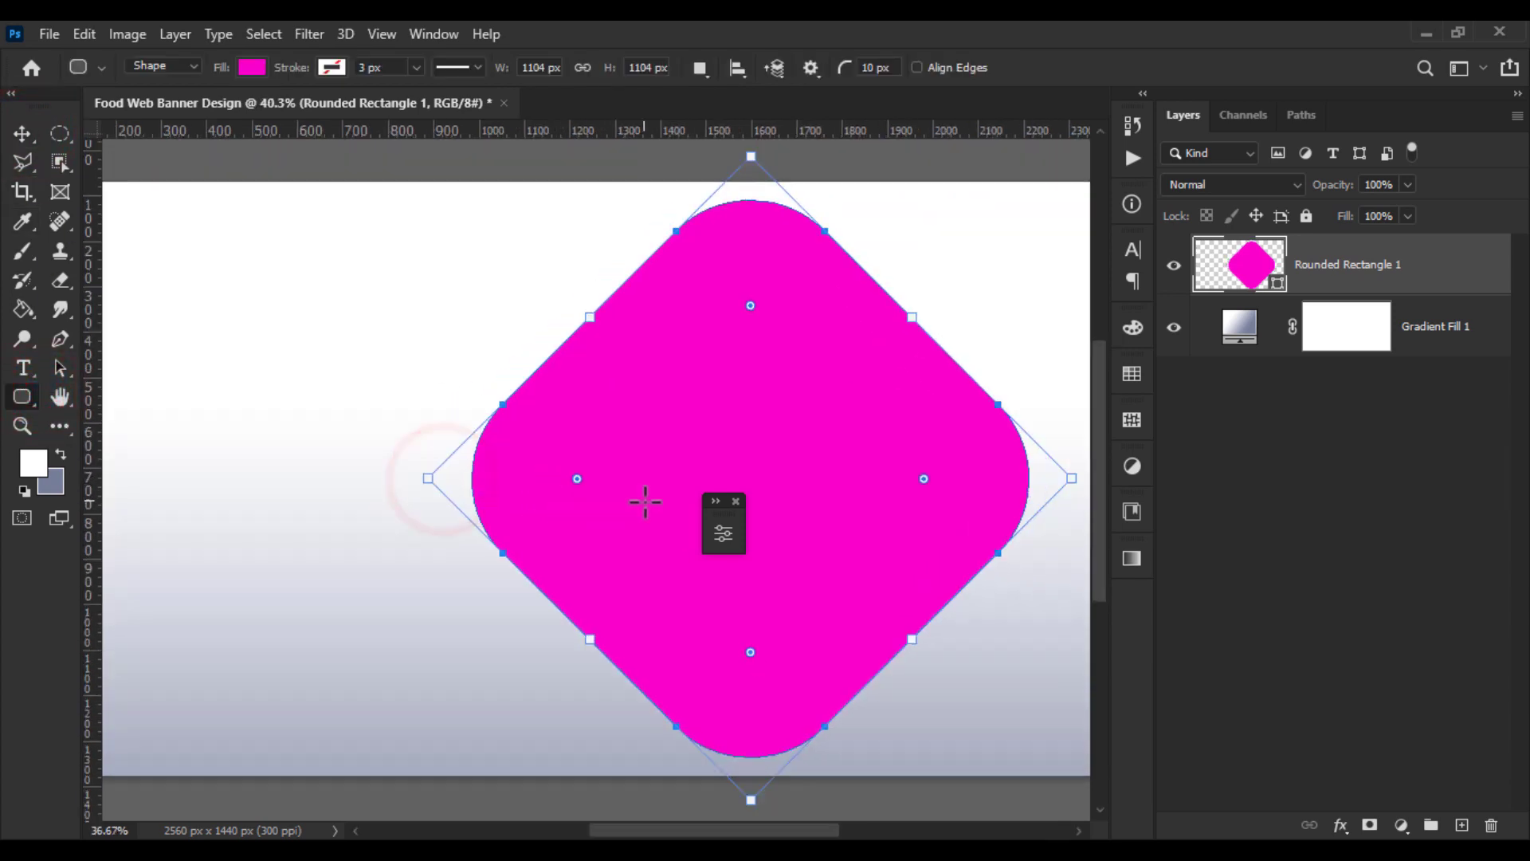
pyautogui.moveTo(802, 479); pyautogui.dragTo(948, 480)
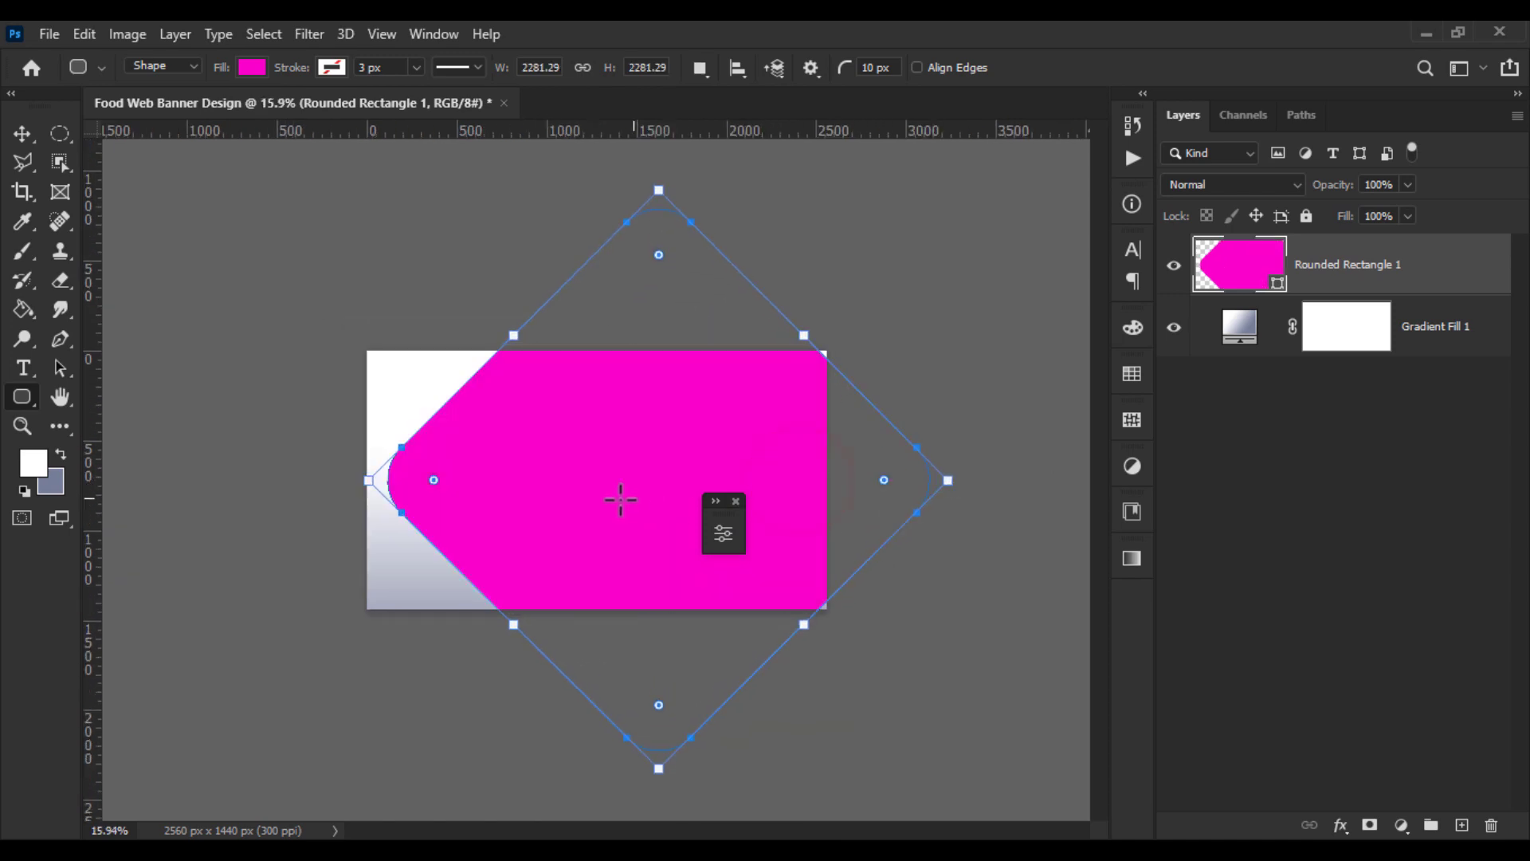
# Move the magenta diamond right so only its tip shows on the canvas, and round its corners more strongly
pyautogui.click(22, 134)
pyautogui.scroll(2, 558, 490)
pyautogui.moveTo(589, 486); pyautogui.dragTo(921, 505)
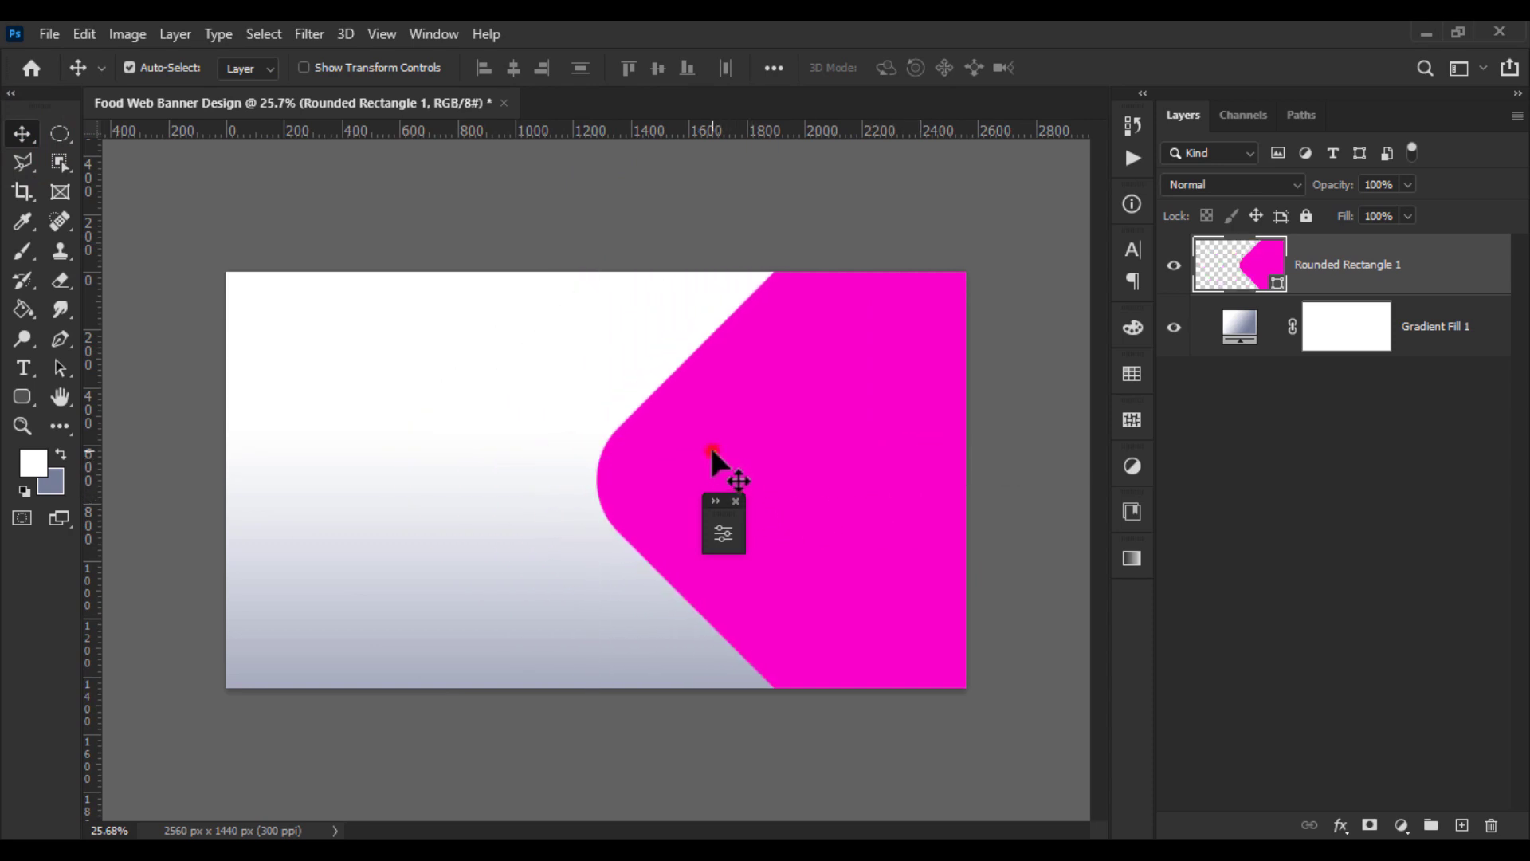
pyautogui.press('u')
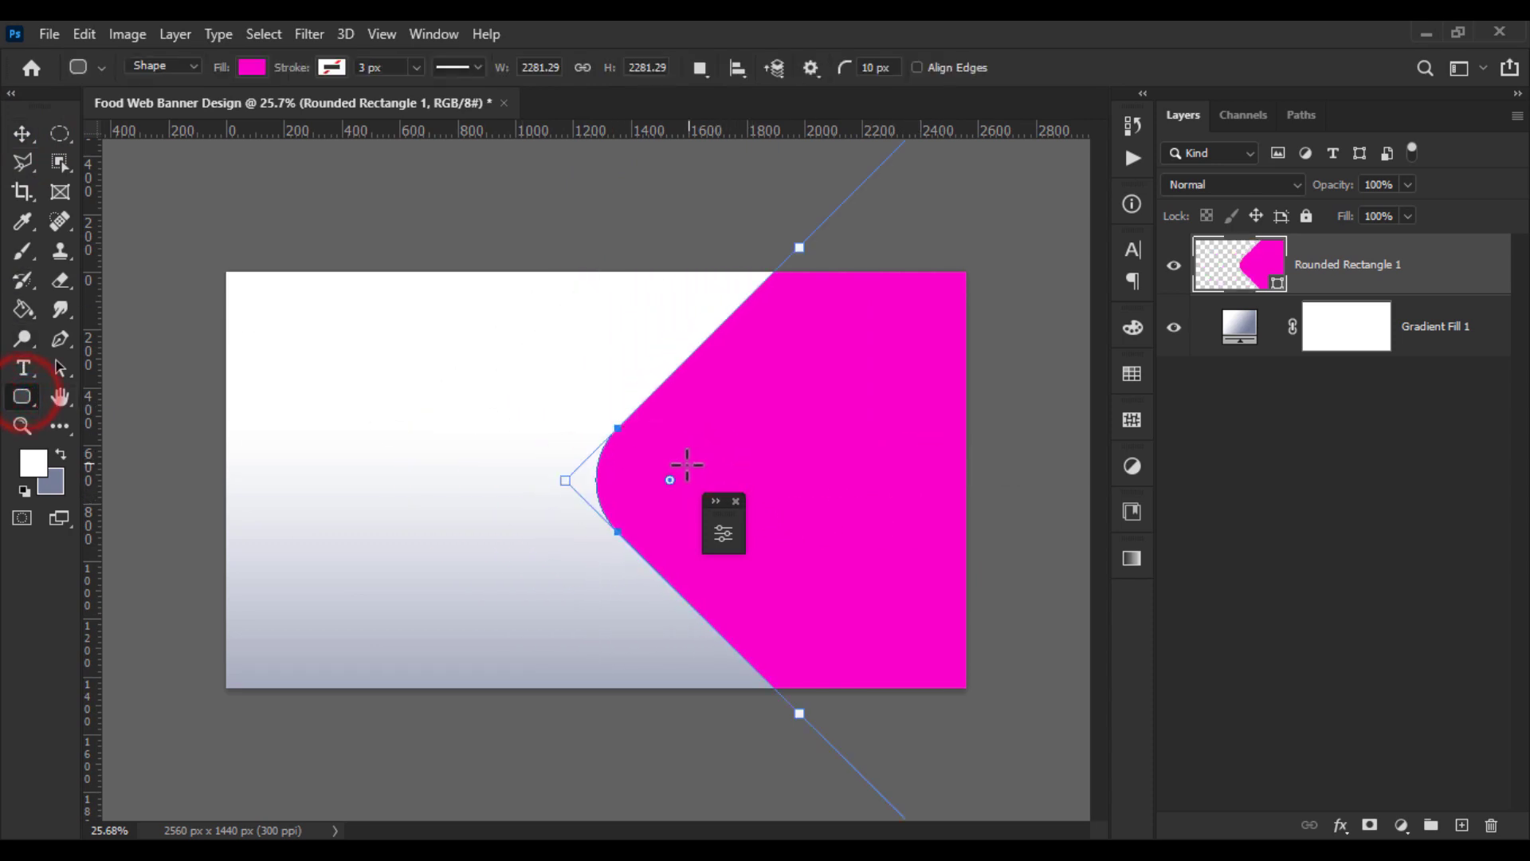
pyautogui.moveTo(671, 478); pyautogui.dragTo(816, 481)
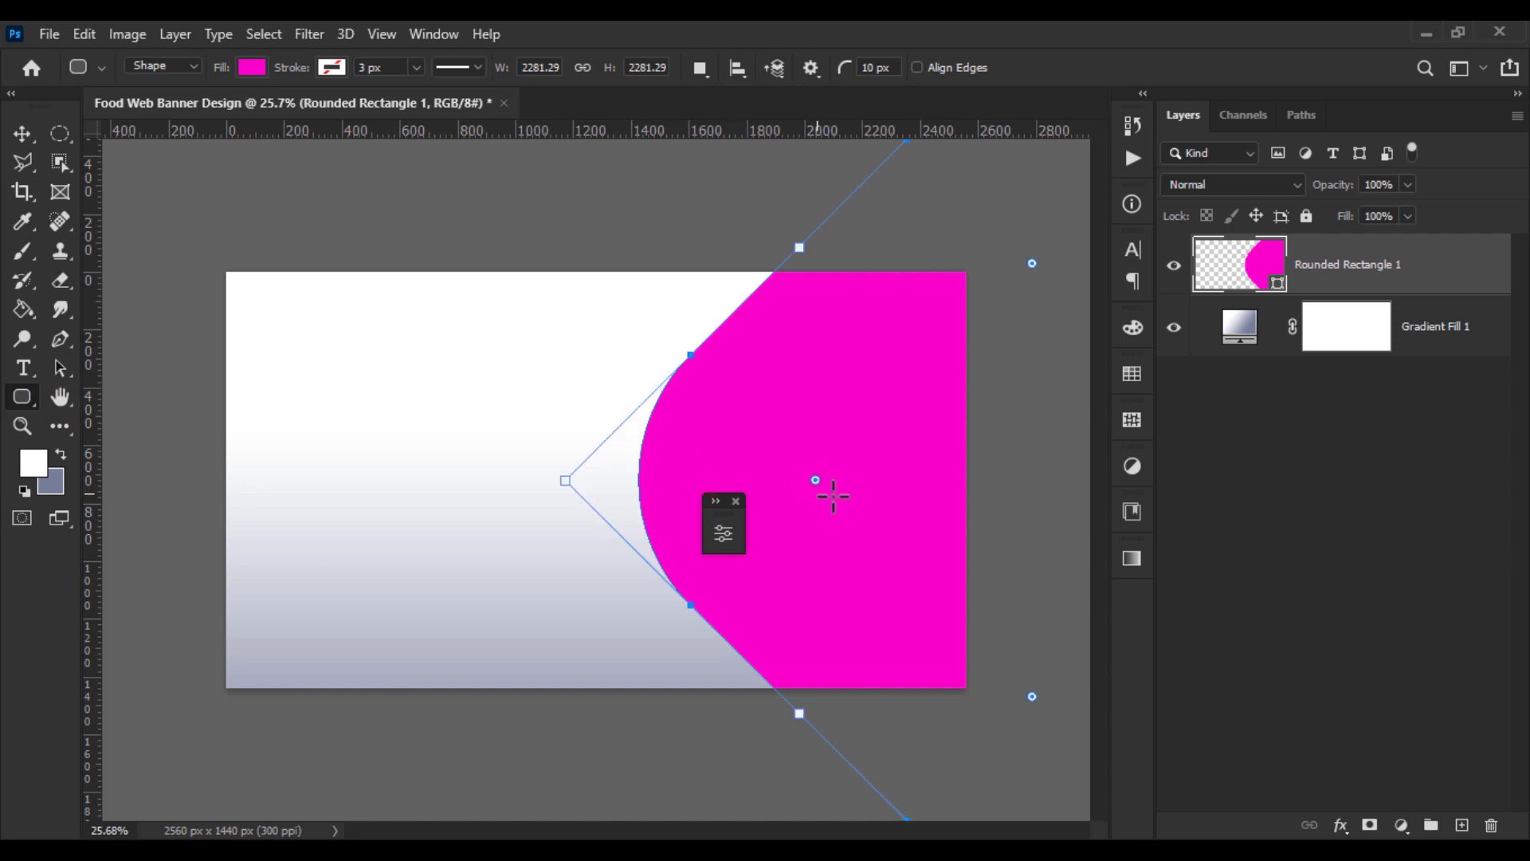
# Shift the magenta shape slightly left and dock the floating Properties panel with the collapsed side panels
pyautogui.click(24, 133)
pyautogui.moveTo(874, 447); pyautogui.dragTo(801, 462)
pyautogui.click(725, 501)
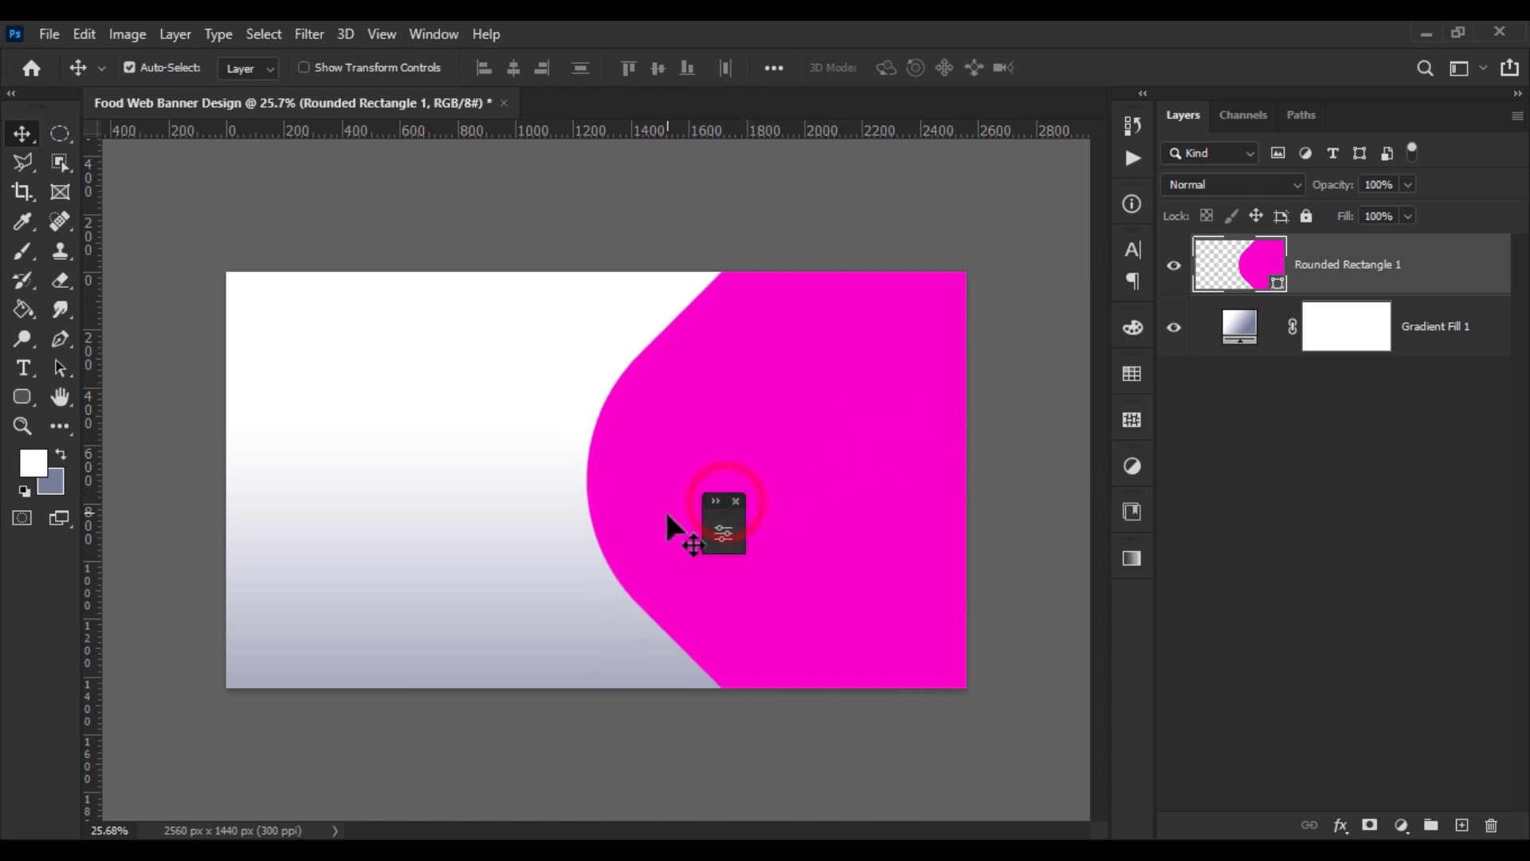
pyautogui.moveTo(724, 518); pyautogui.dragTo(1138, 647)
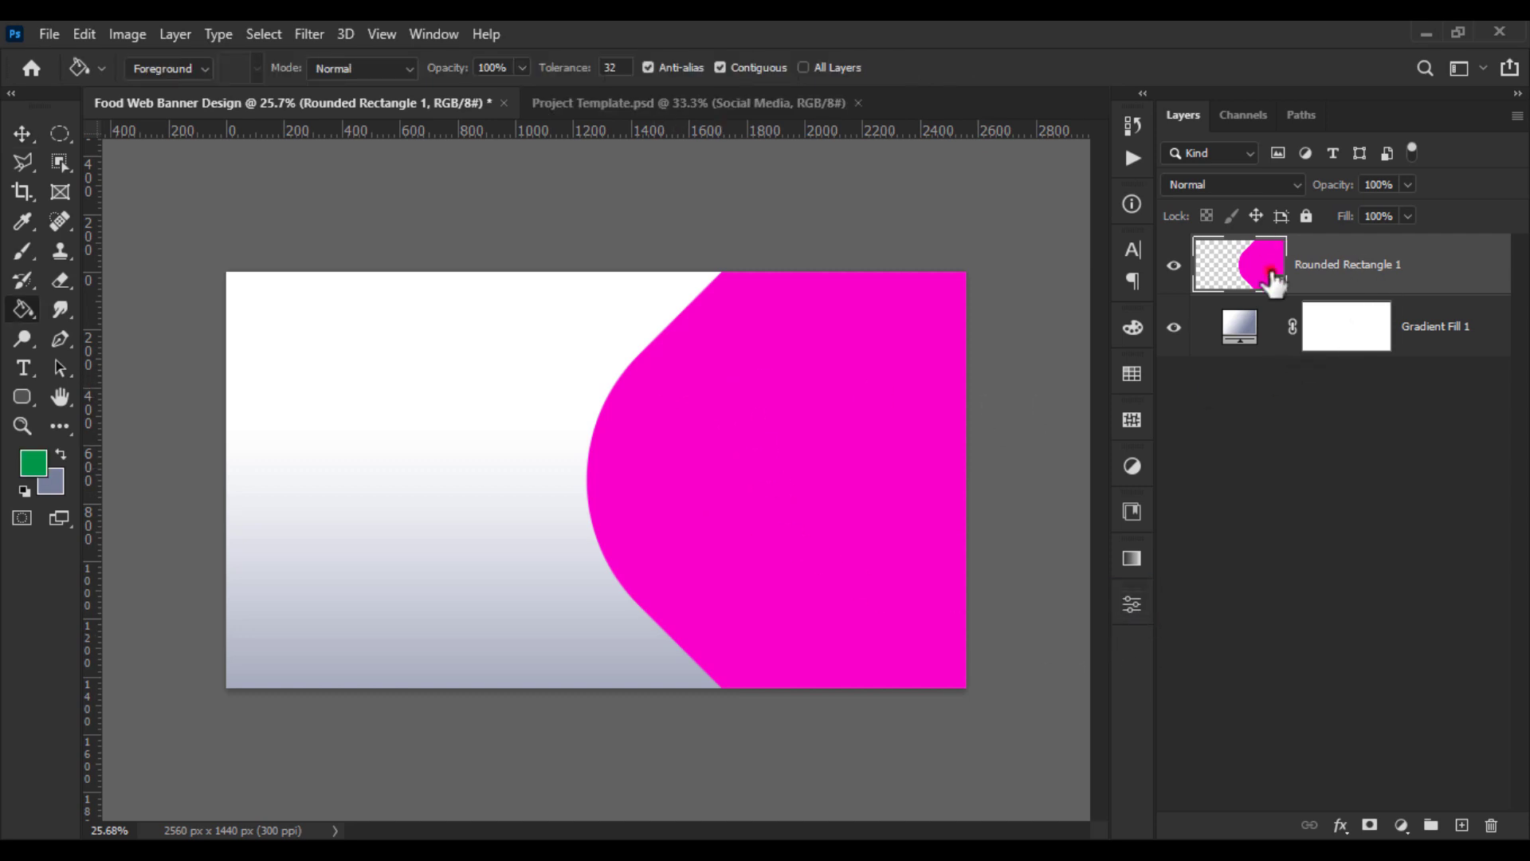
# Change the rounded shape's fill color to green 009846
pyautogui.doubleClick(1273, 280)
pyautogui.click(33, 462)
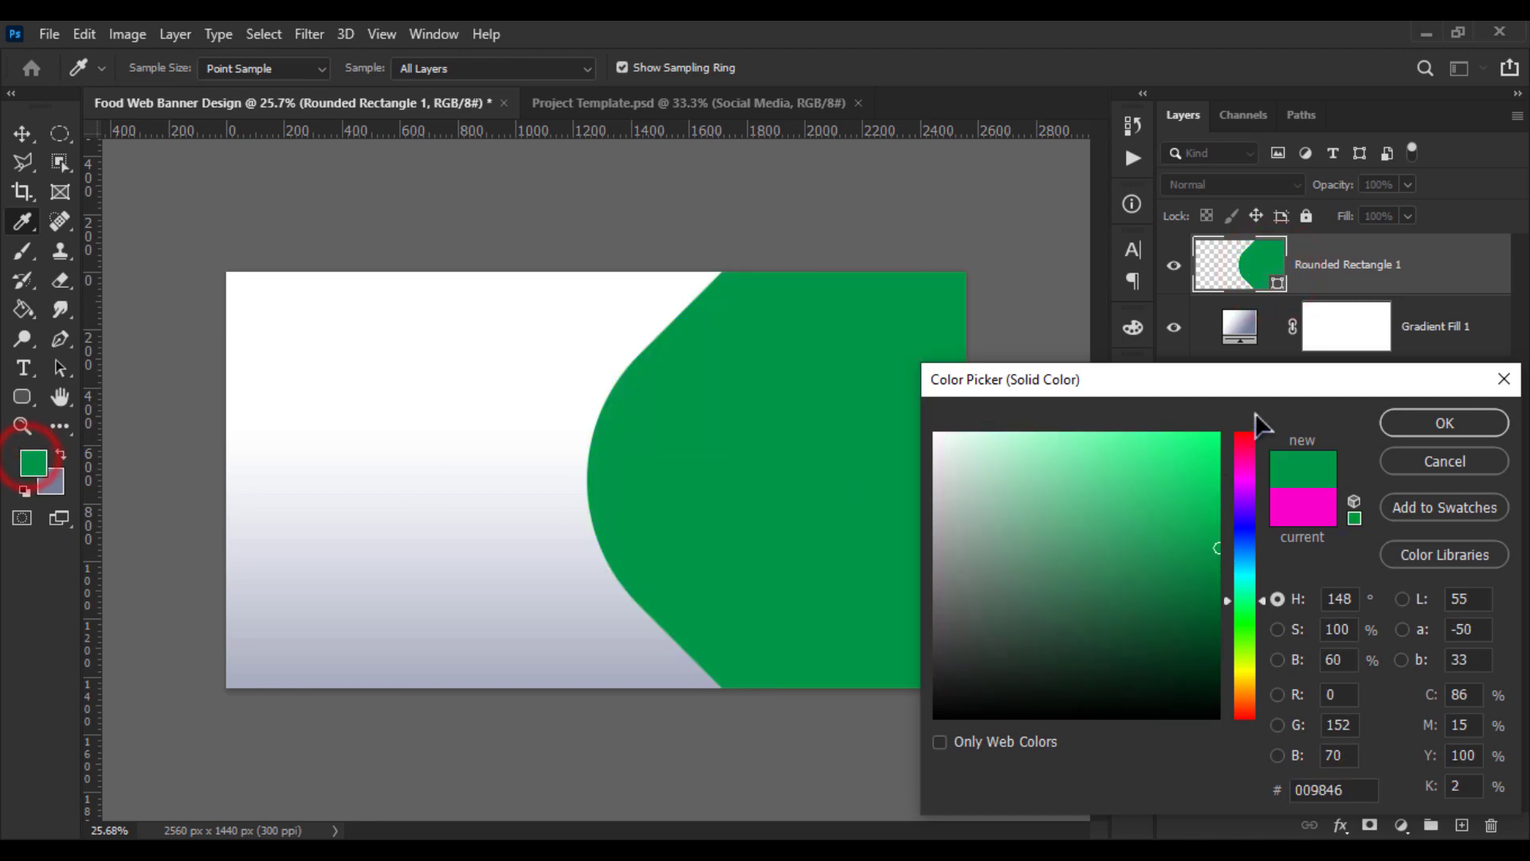
pyautogui.click(1359, 788)
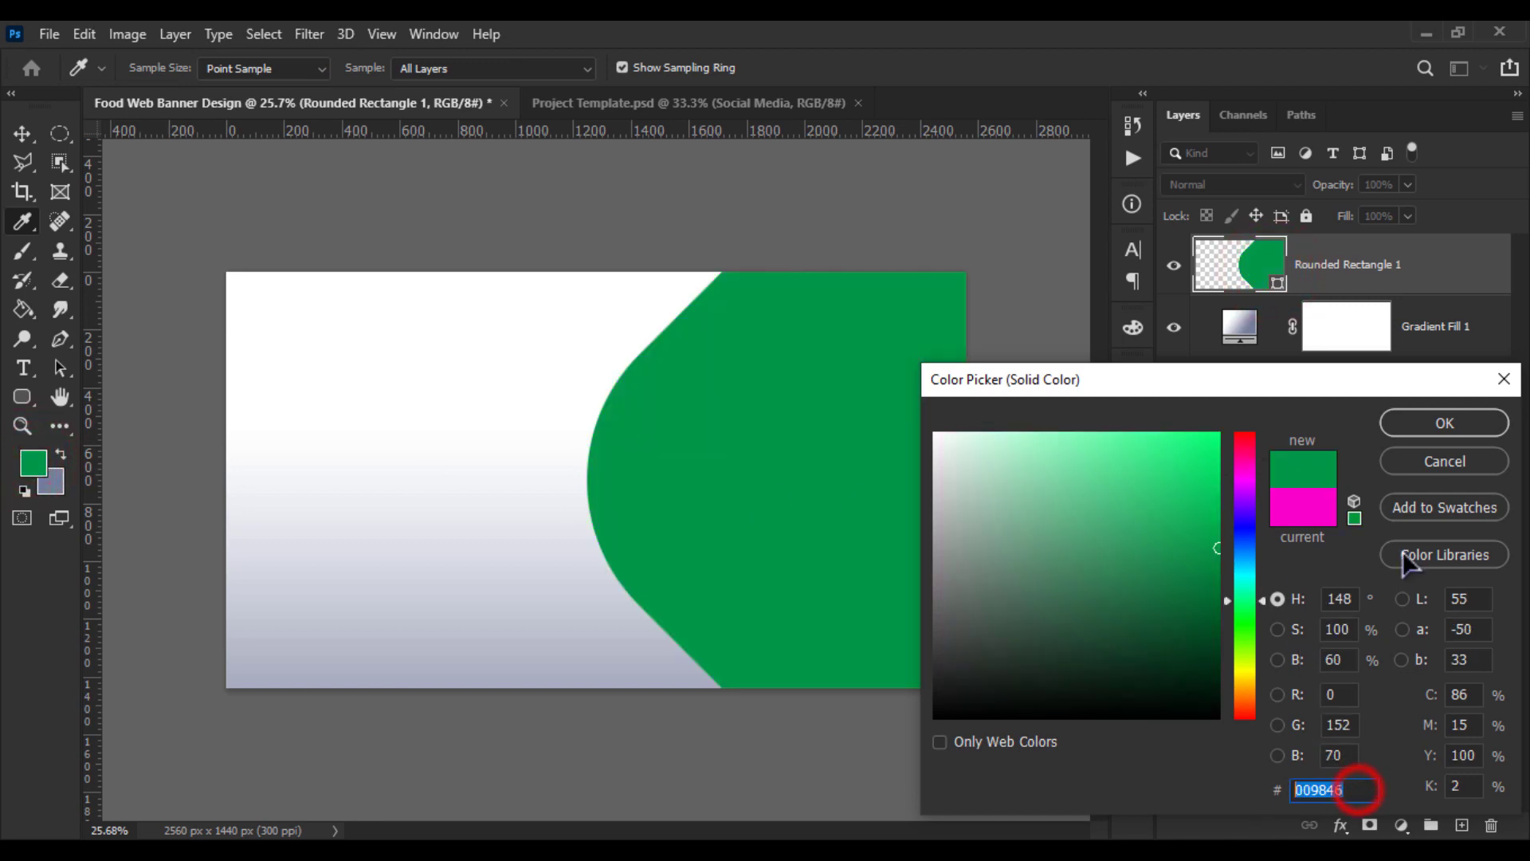
pyautogui.click(1435, 423)
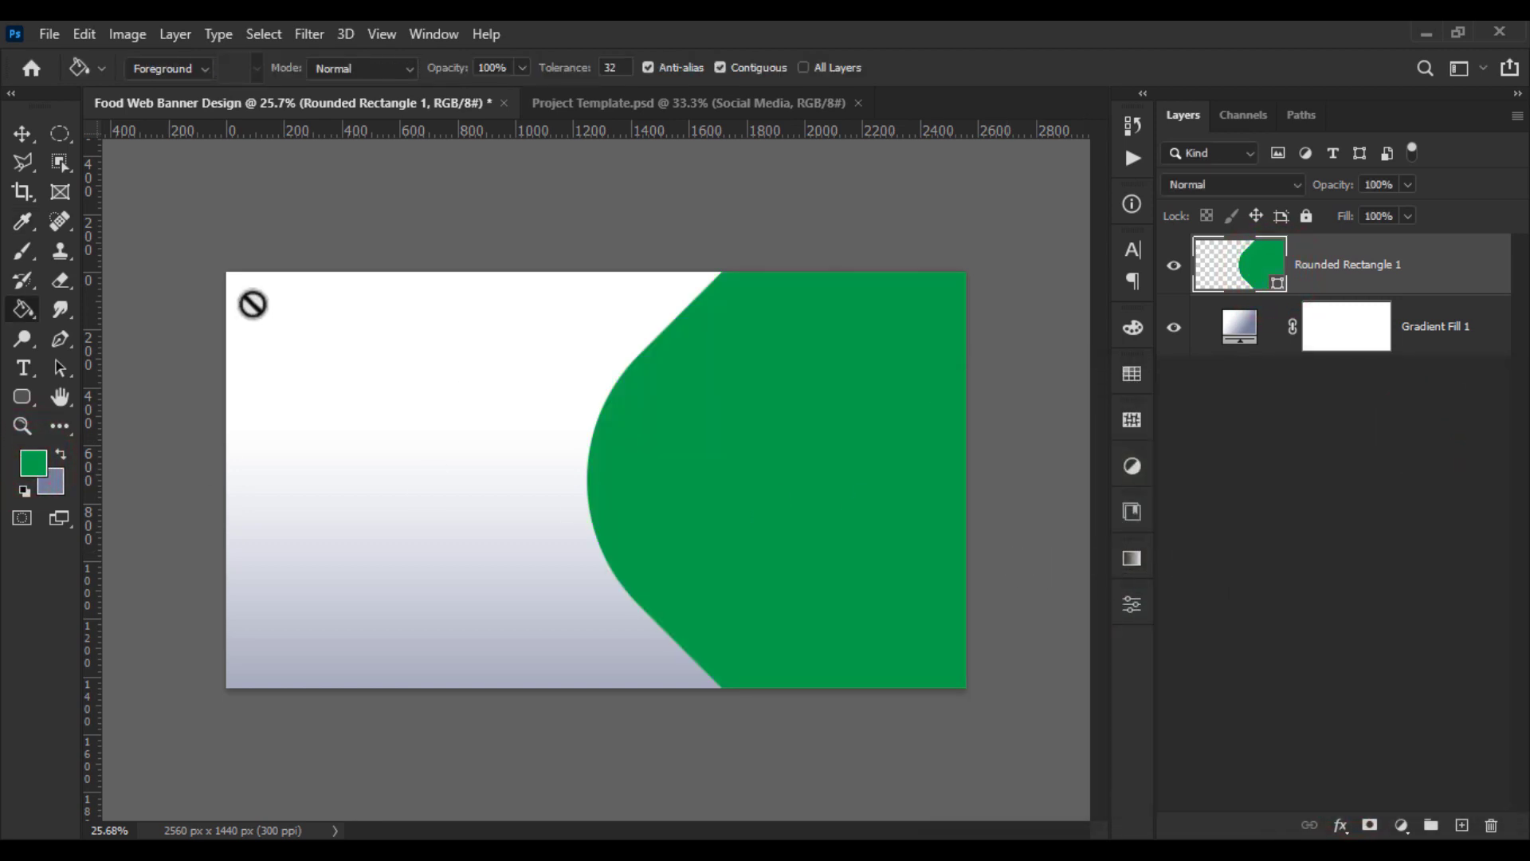
# Place the Food image from the Element folder in File Explorer, move it onto the green shape, and enlarge it to 108.93%
pyautogui.click(22, 133)
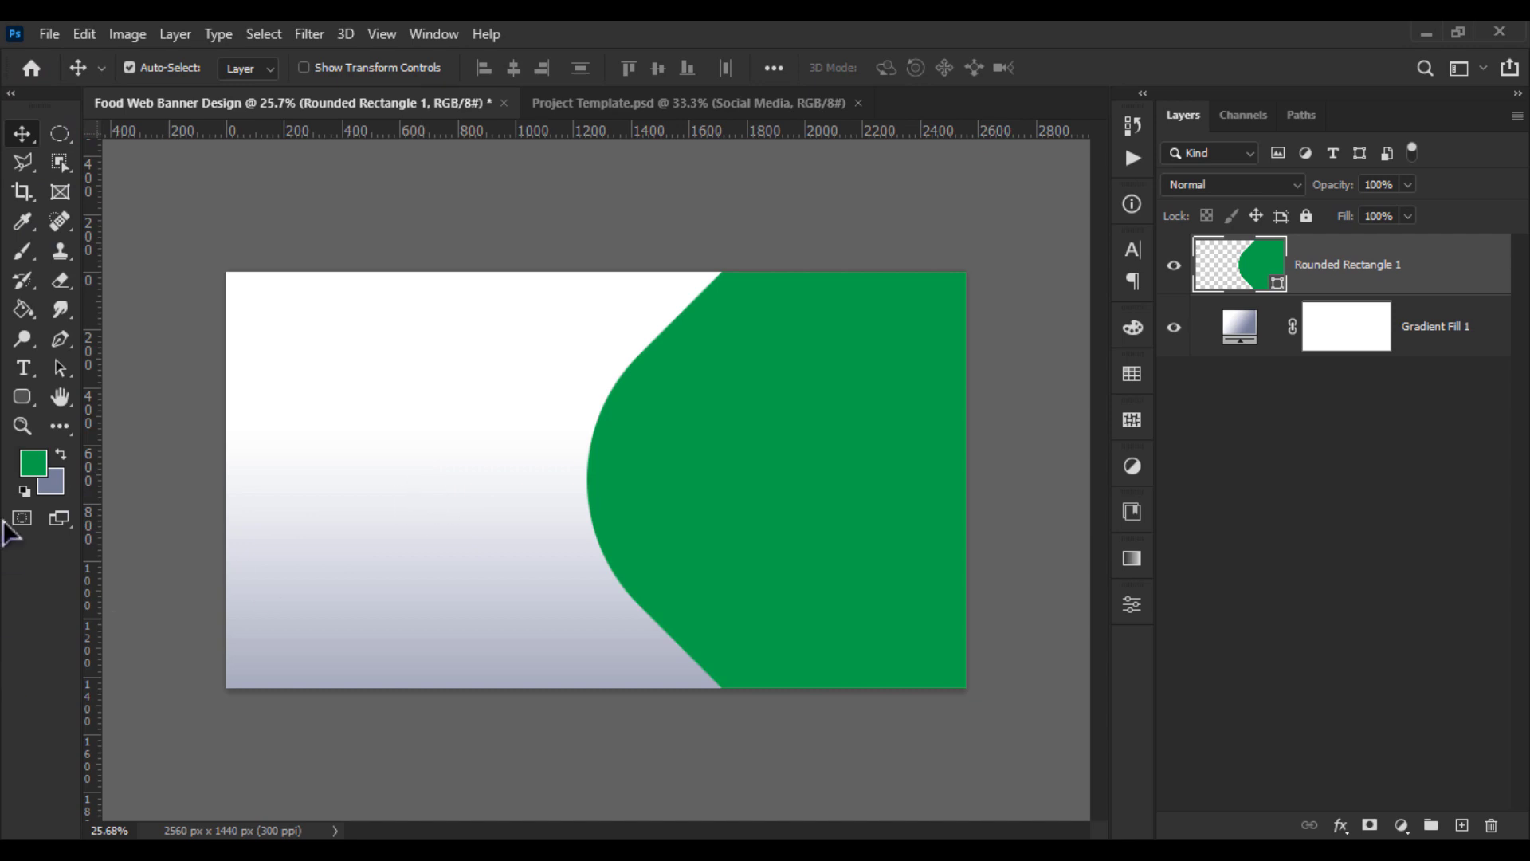
pyautogui.hotkey('alt', 'Tab')
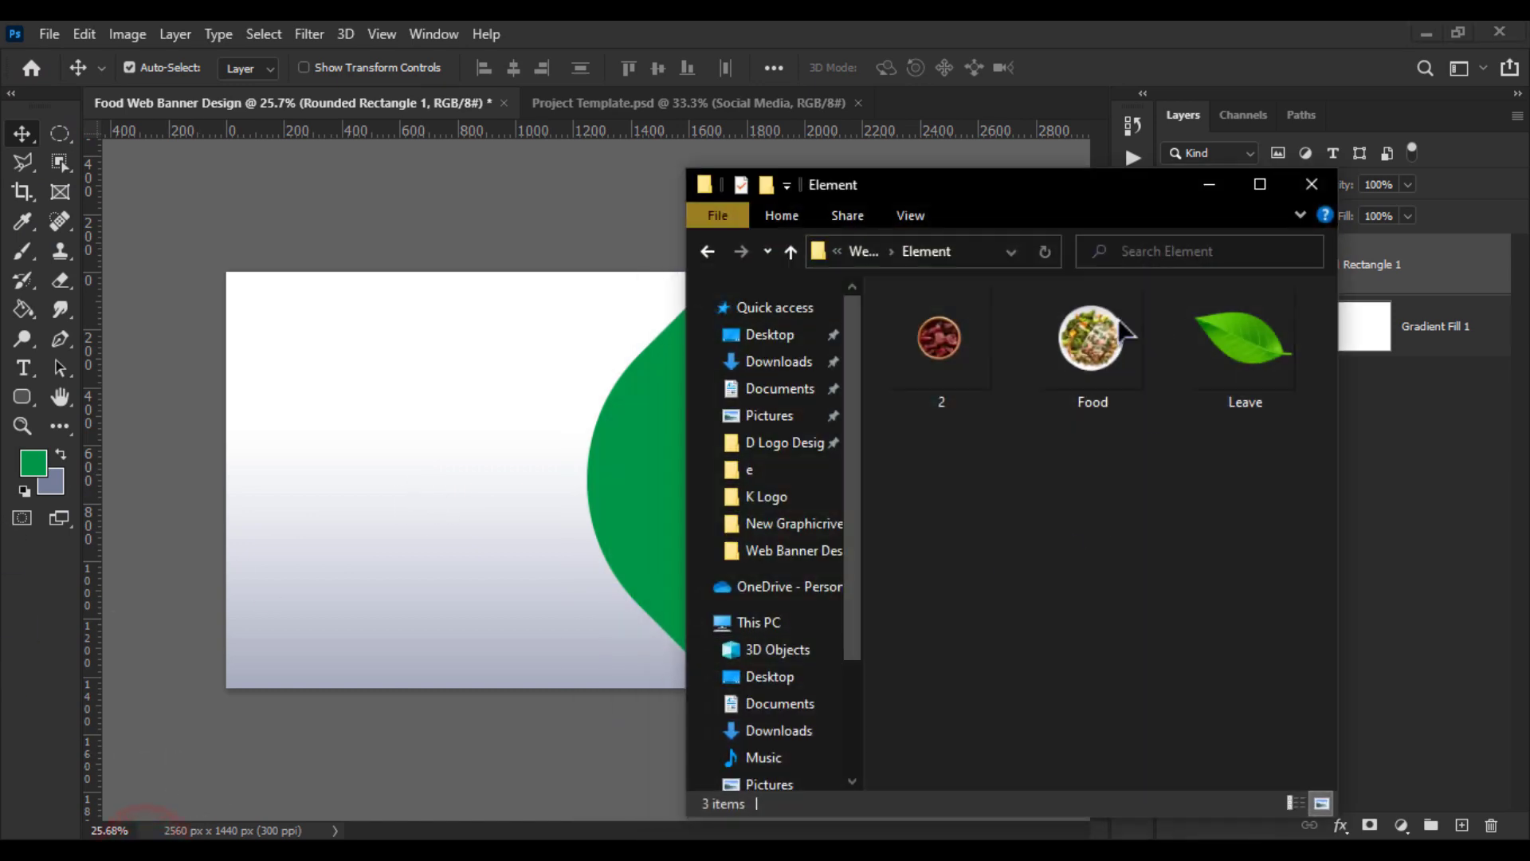
pyautogui.moveTo(1093, 345); pyautogui.dragTo(547, 403)
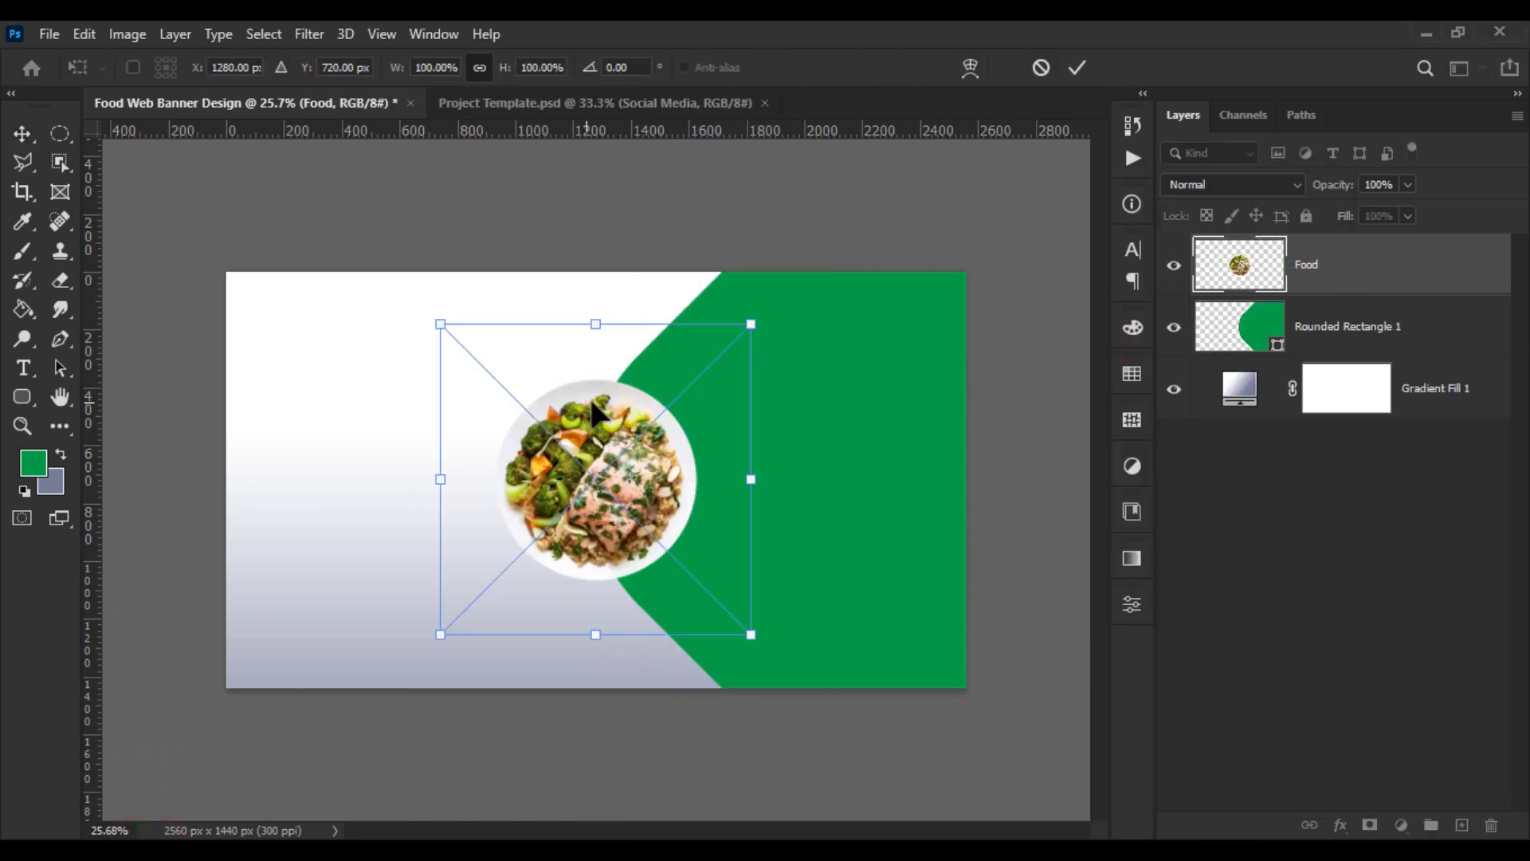
pyautogui.moveTo(628, 462); pyautogui.dragTo(830, 452)
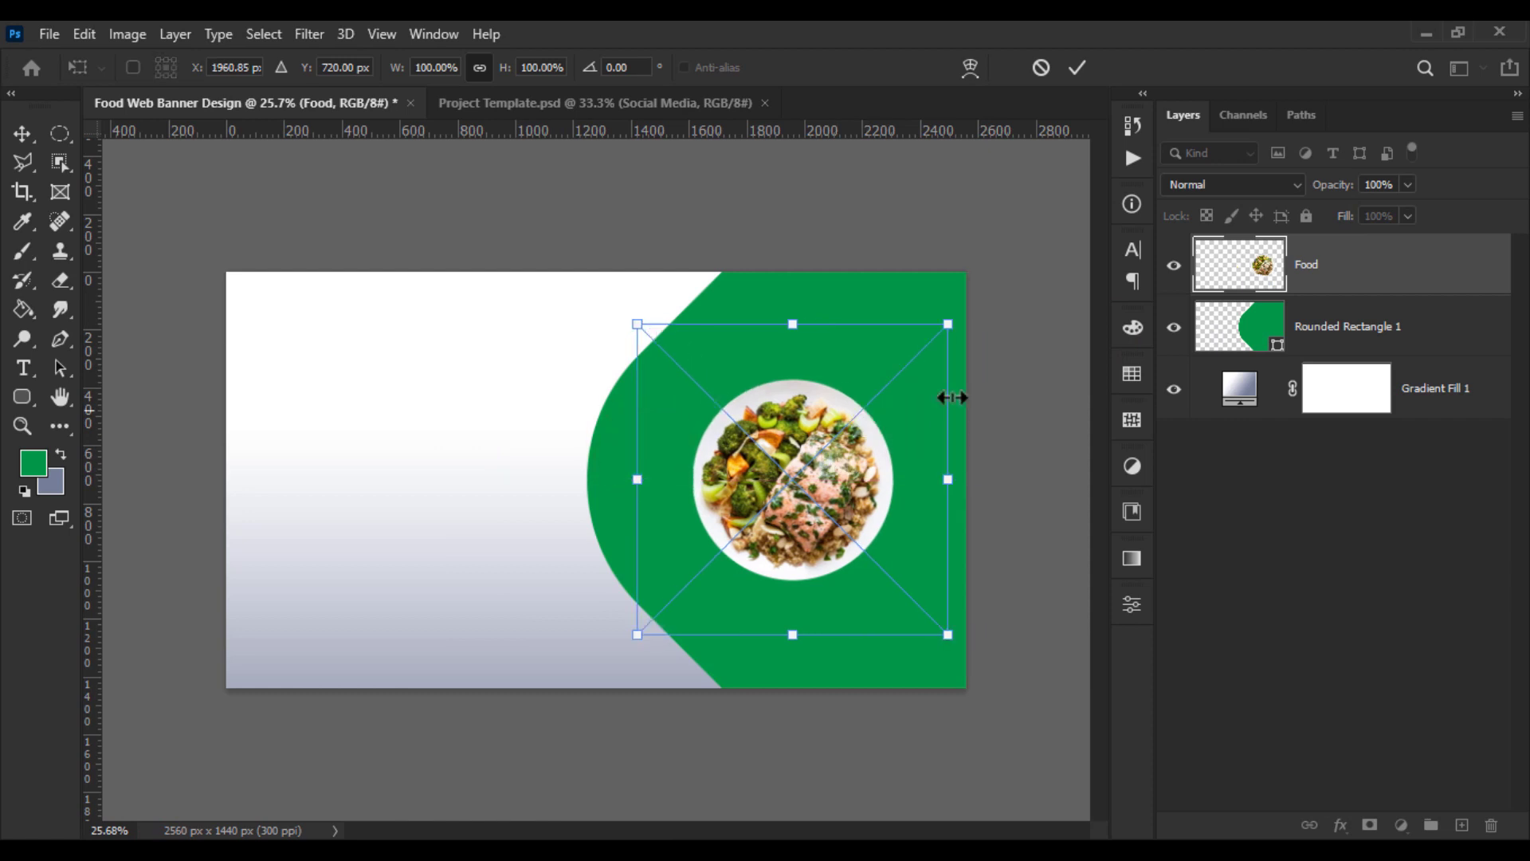
pyautogui.scroll(2, 953, 396)
pyautogui.moveTo(1023, 292); pyautogui.dragTo(1041, 273)
pyautogui.moveTo(862, 412); pyautogui.dragTo(862, 413)
pyautogui.press('Return')
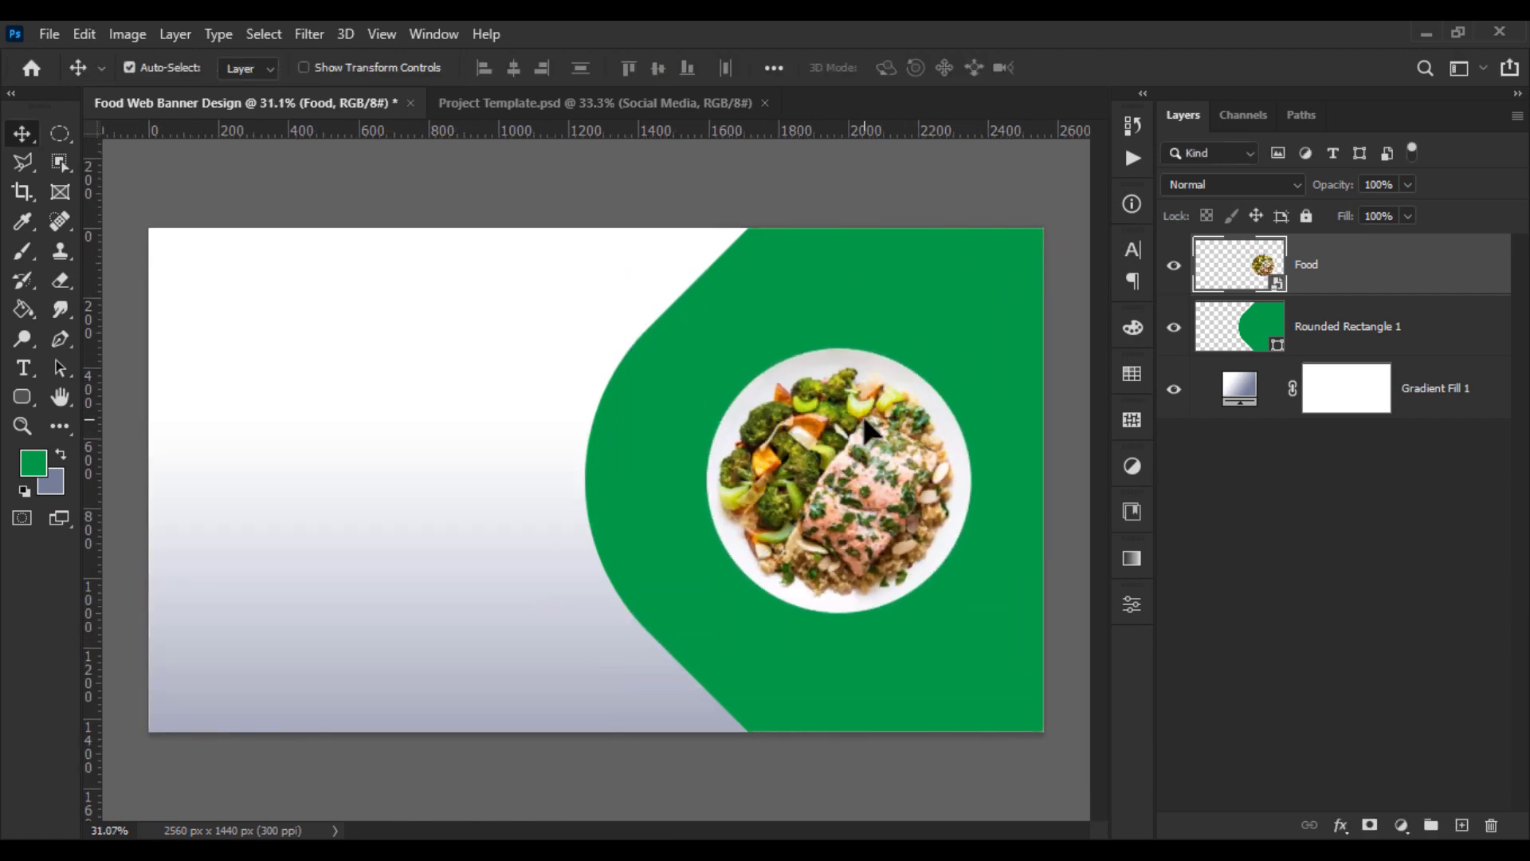
# Add a drop shadow to the Food layer and set its color to black (000000)
pyautogui.rightClick(1315, 267)
pyautogui.click(1093, 54)
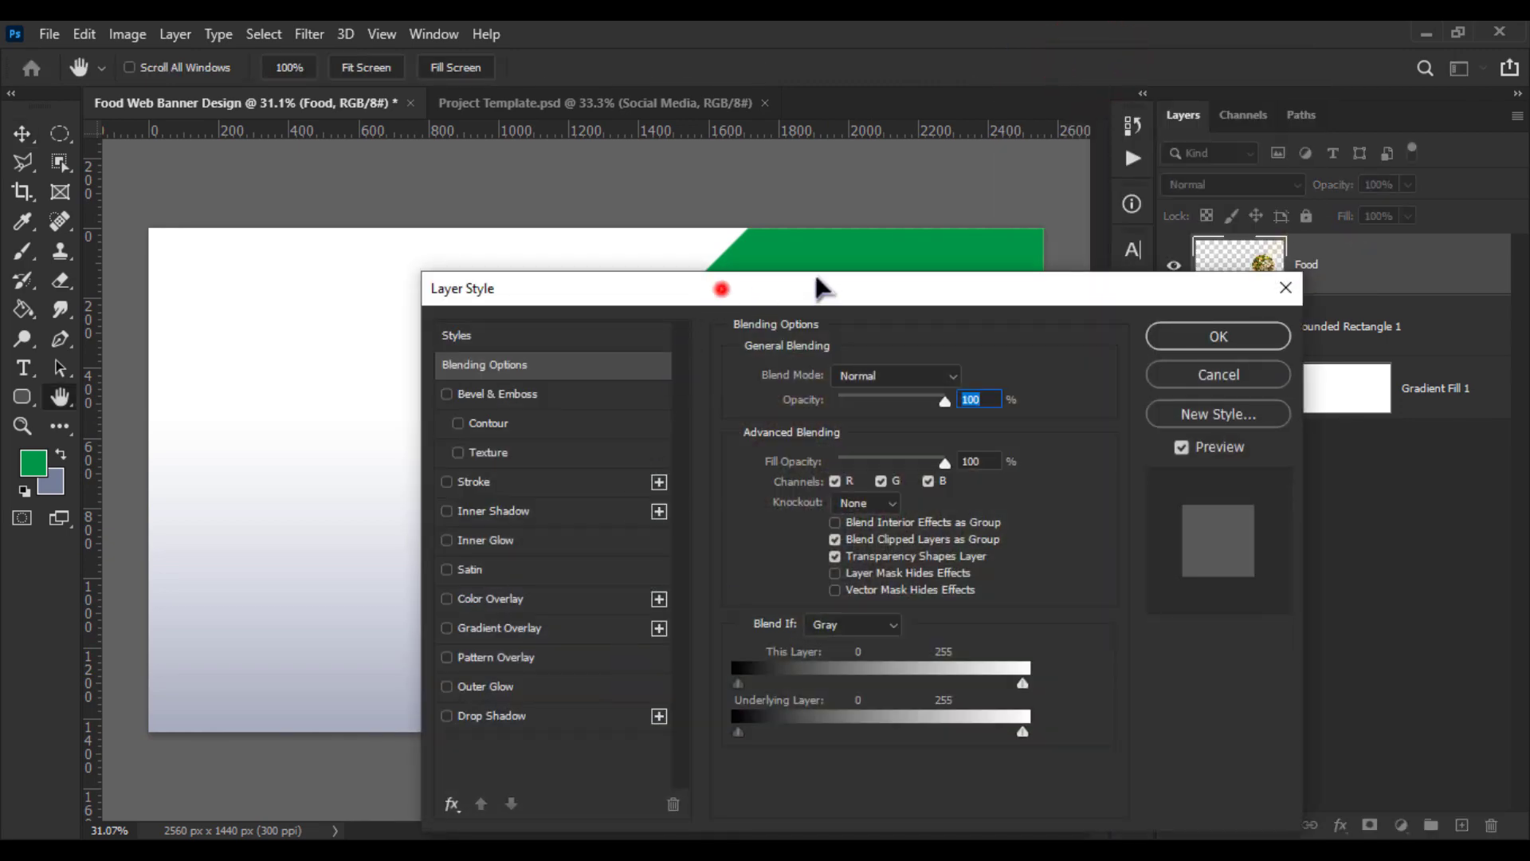
pyautogui.moveTo(821, 288); pyautogui.dragTo(1196, 40)
pyautogui.click(985, 467)
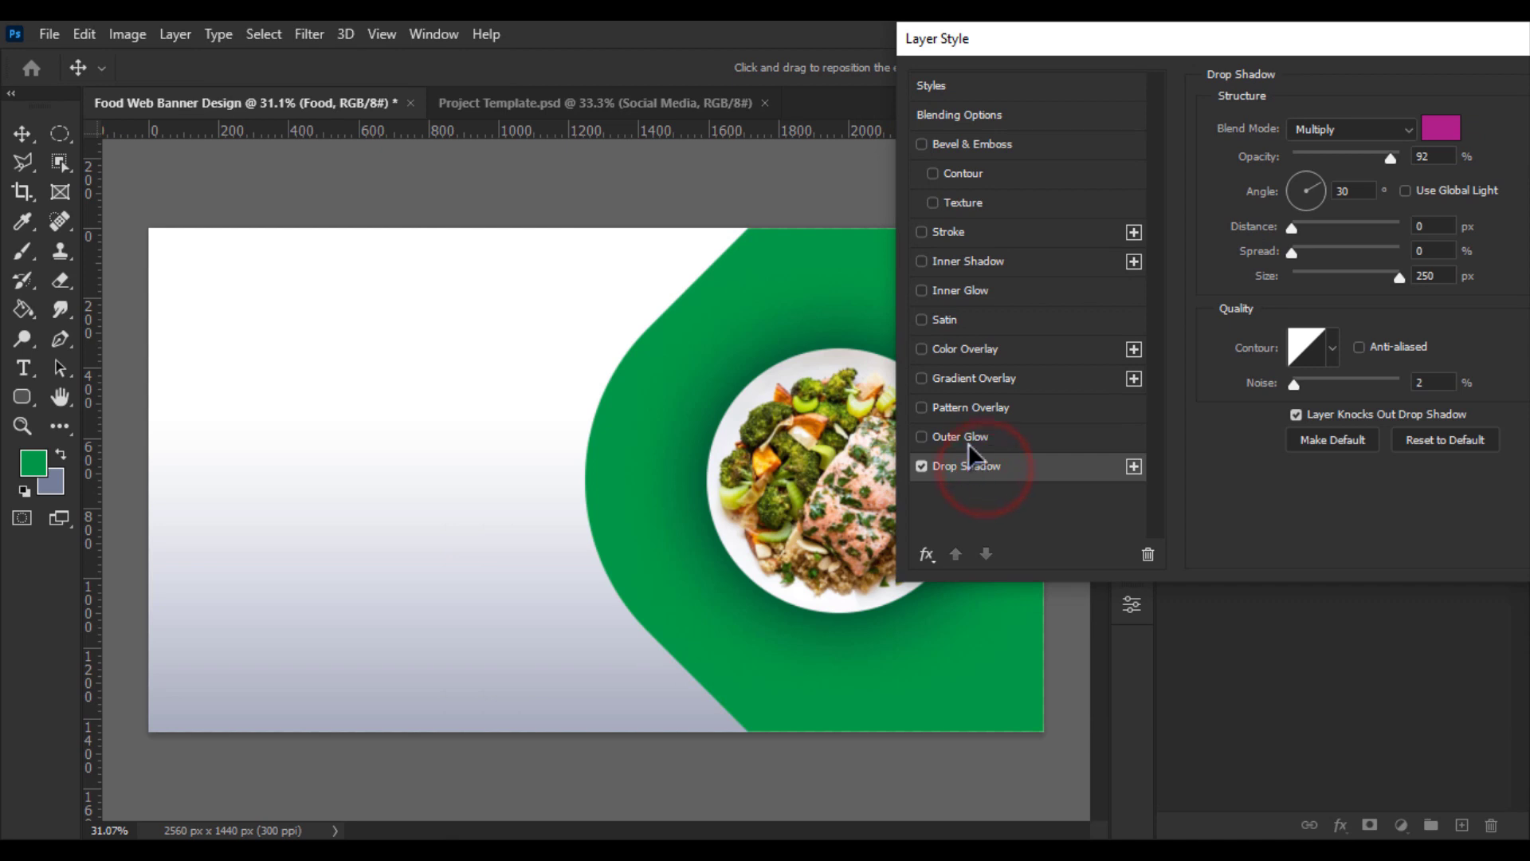
pyautogui.click(1439, 129)
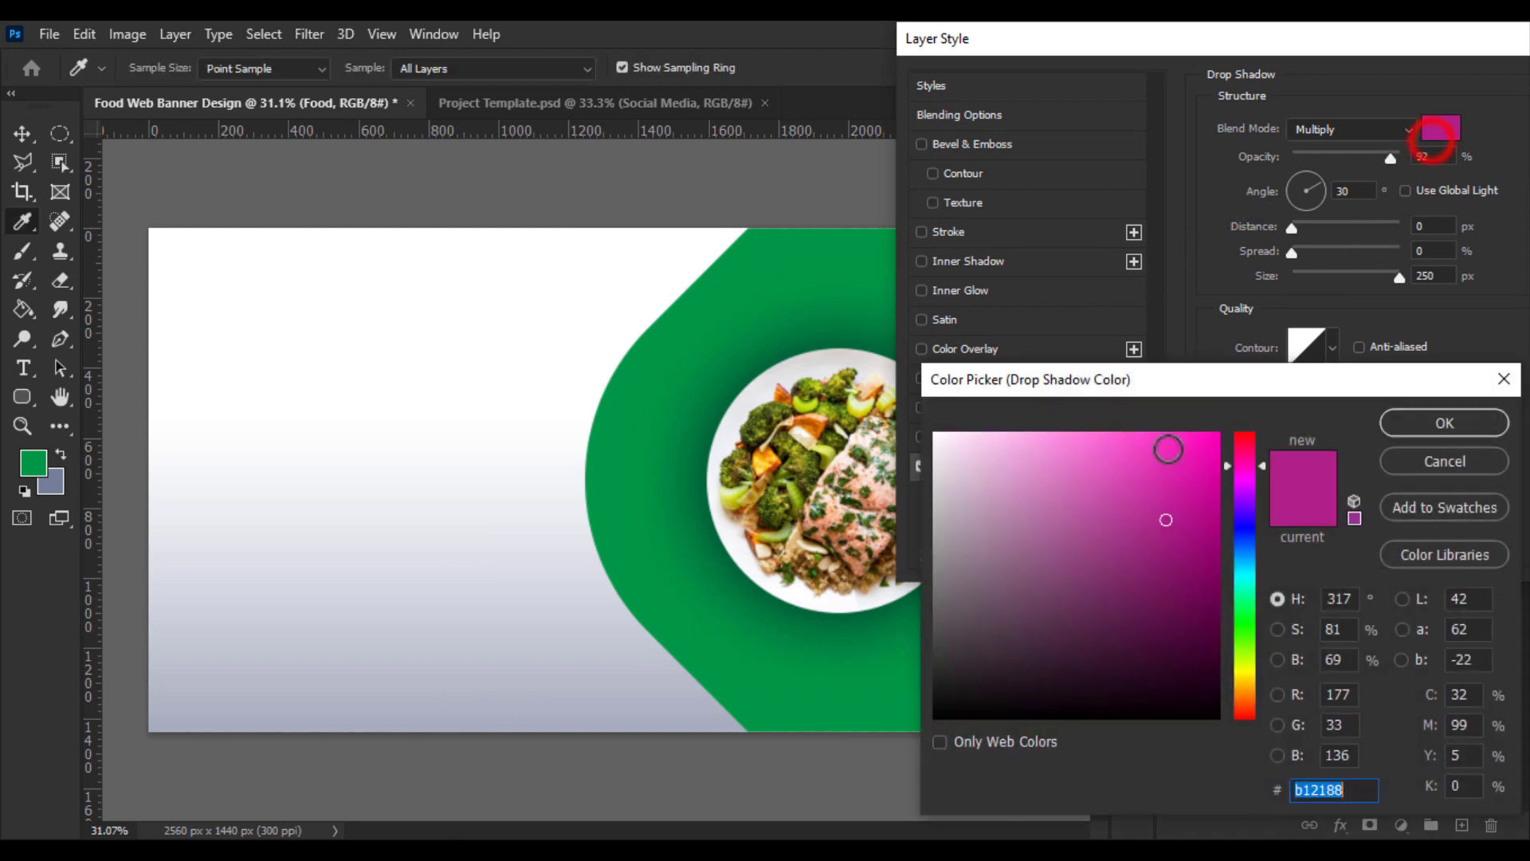
pyautogui.write('000000')
pyautogui.click(1442, 424)
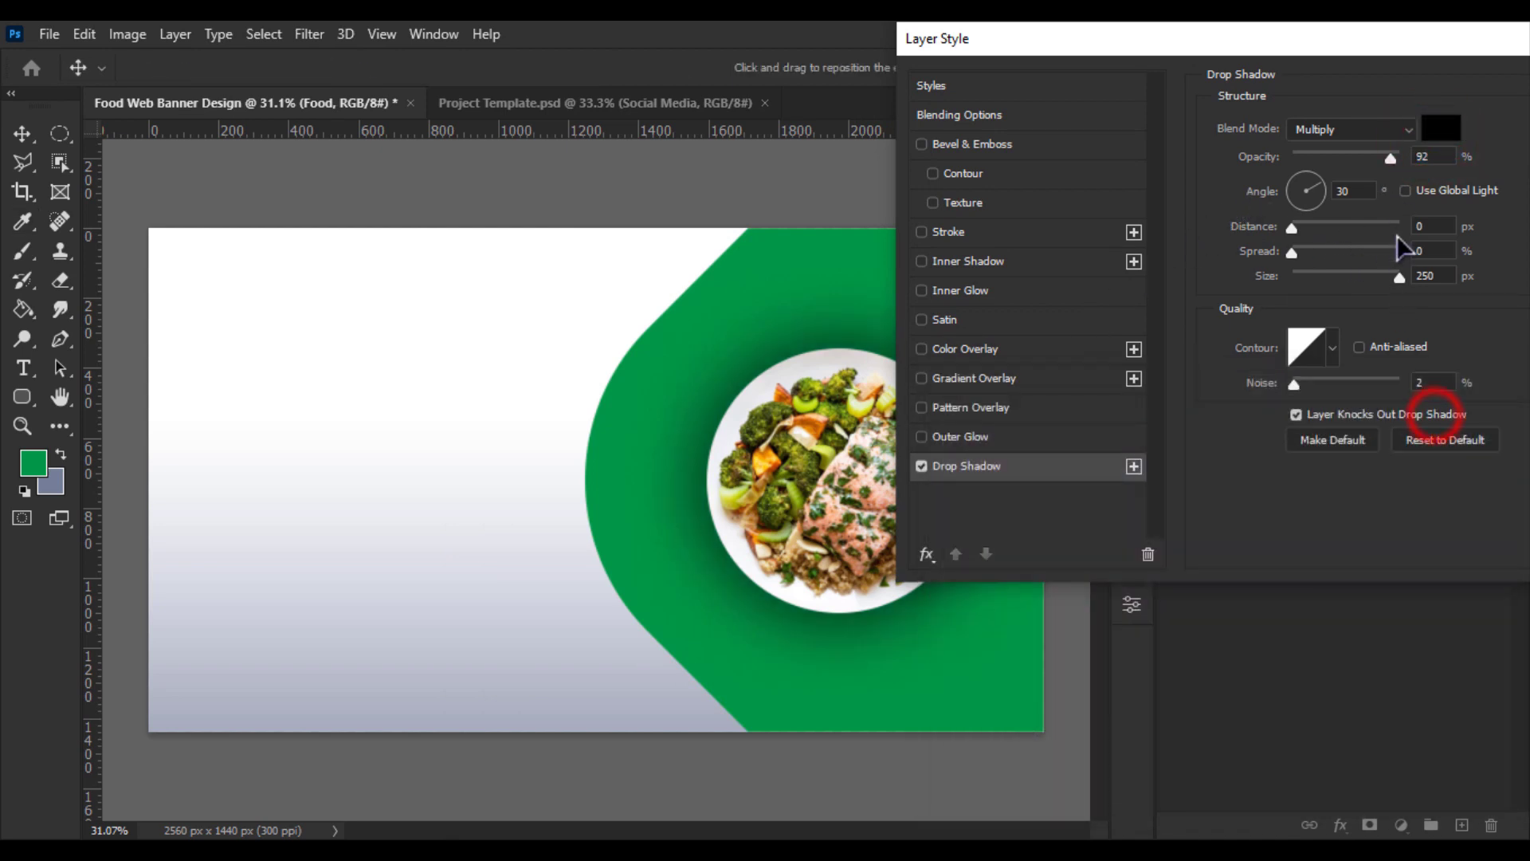
# Set the plate's drop shadow to 44% opacity, an 88° angle, and a distance of 129 px, and apply it
pyautogui.moveTo(1391, 158); pyautogui.dragTo(1331, 159)
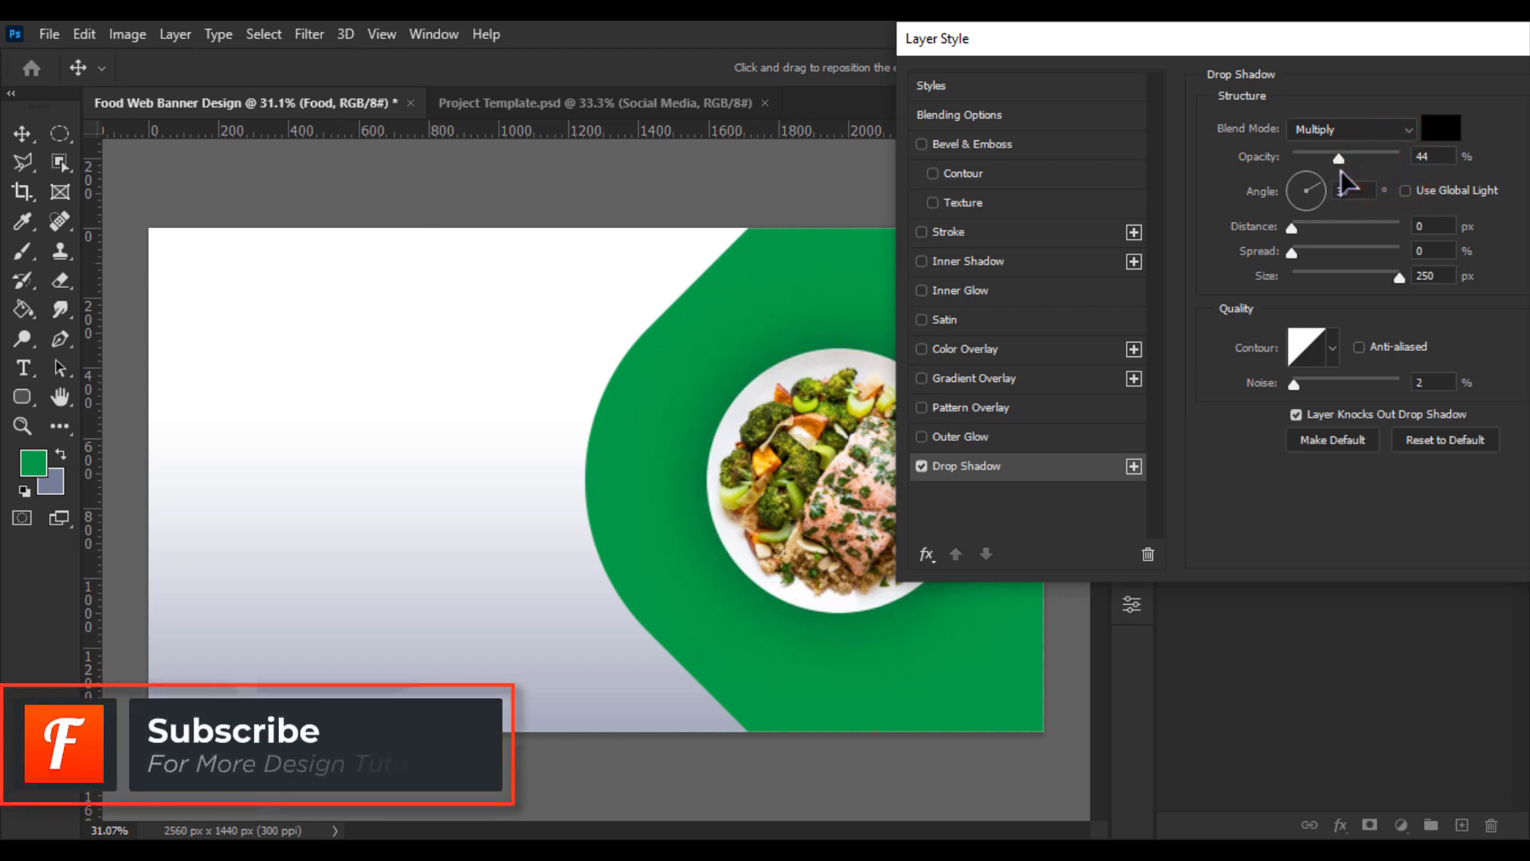
pyautogui.moveTo(851, 580); pyautogui.dragTo(851, 621)
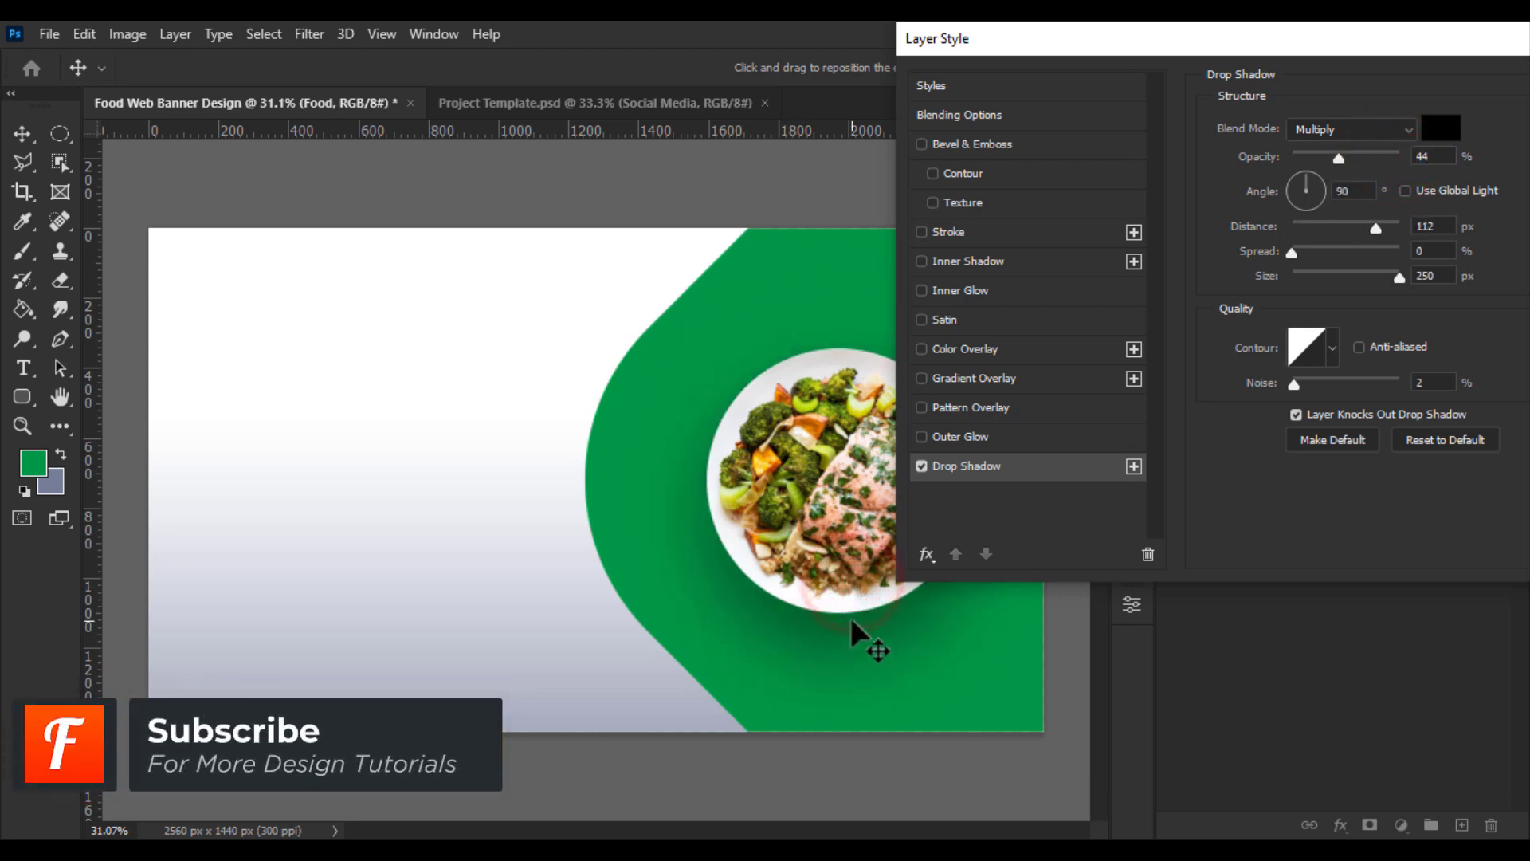
pyautogui.moveTo(1373, 230); pyautogui.dragTo(1154, 233)
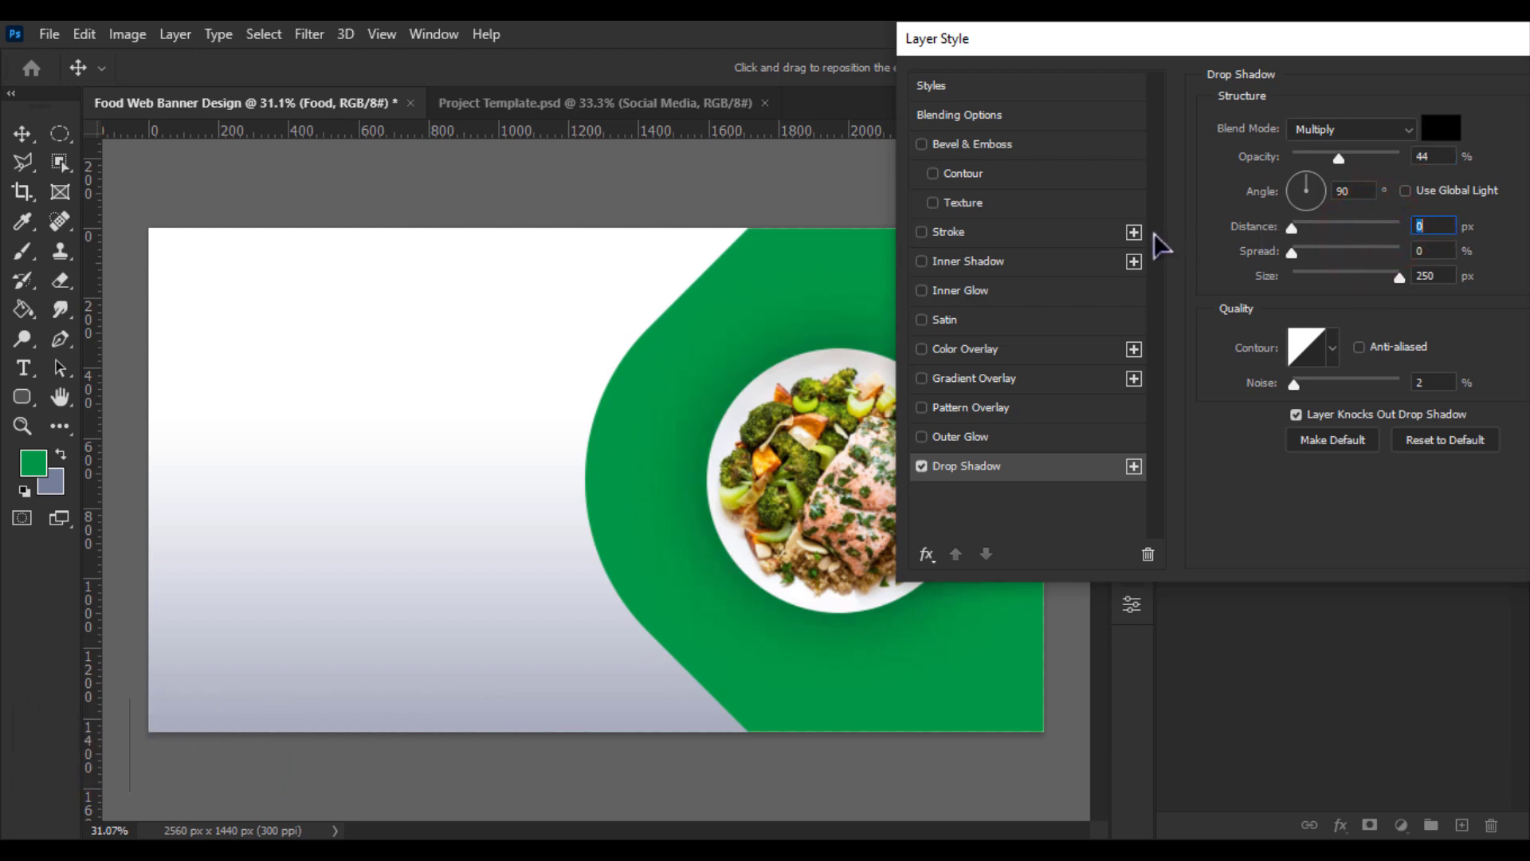
pyautogui.moveTo(820, 608)
pyautogui.mouseDown()
pyautogui.moveTo(819, 673)
pyautogui.moveTo(805, 634)
pyautogui.mouseUp()
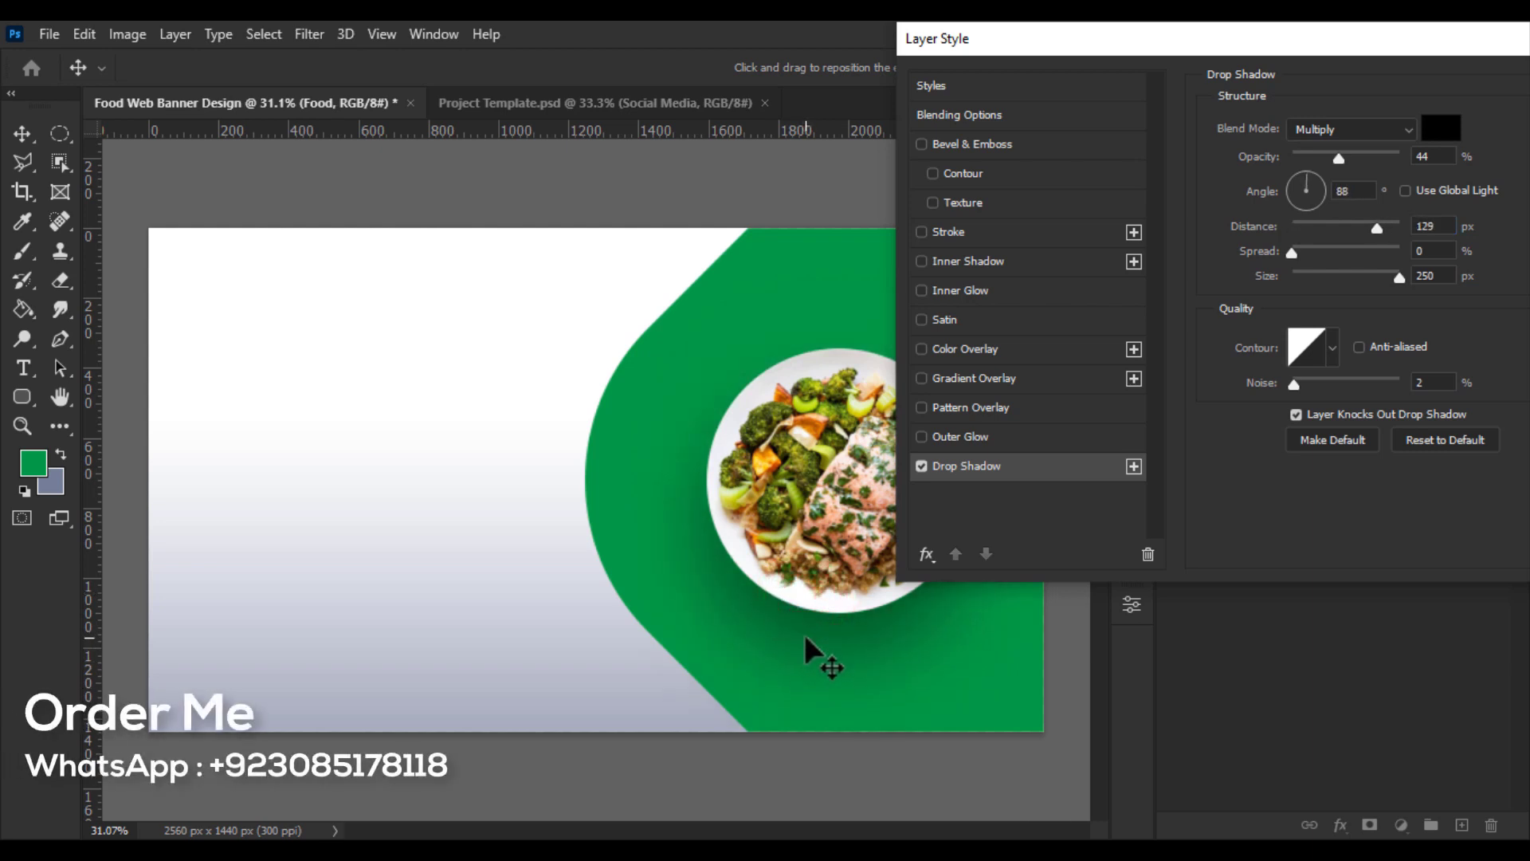
pyautogui.click(1399, 278)
pyautogui.moveTo(1339, 158)
pyautogui.mouseDown()
pyautogui.moveTo(1367, 168)
pyautogui.moveTo(1340, 161)
pyautogui.mouseUp()
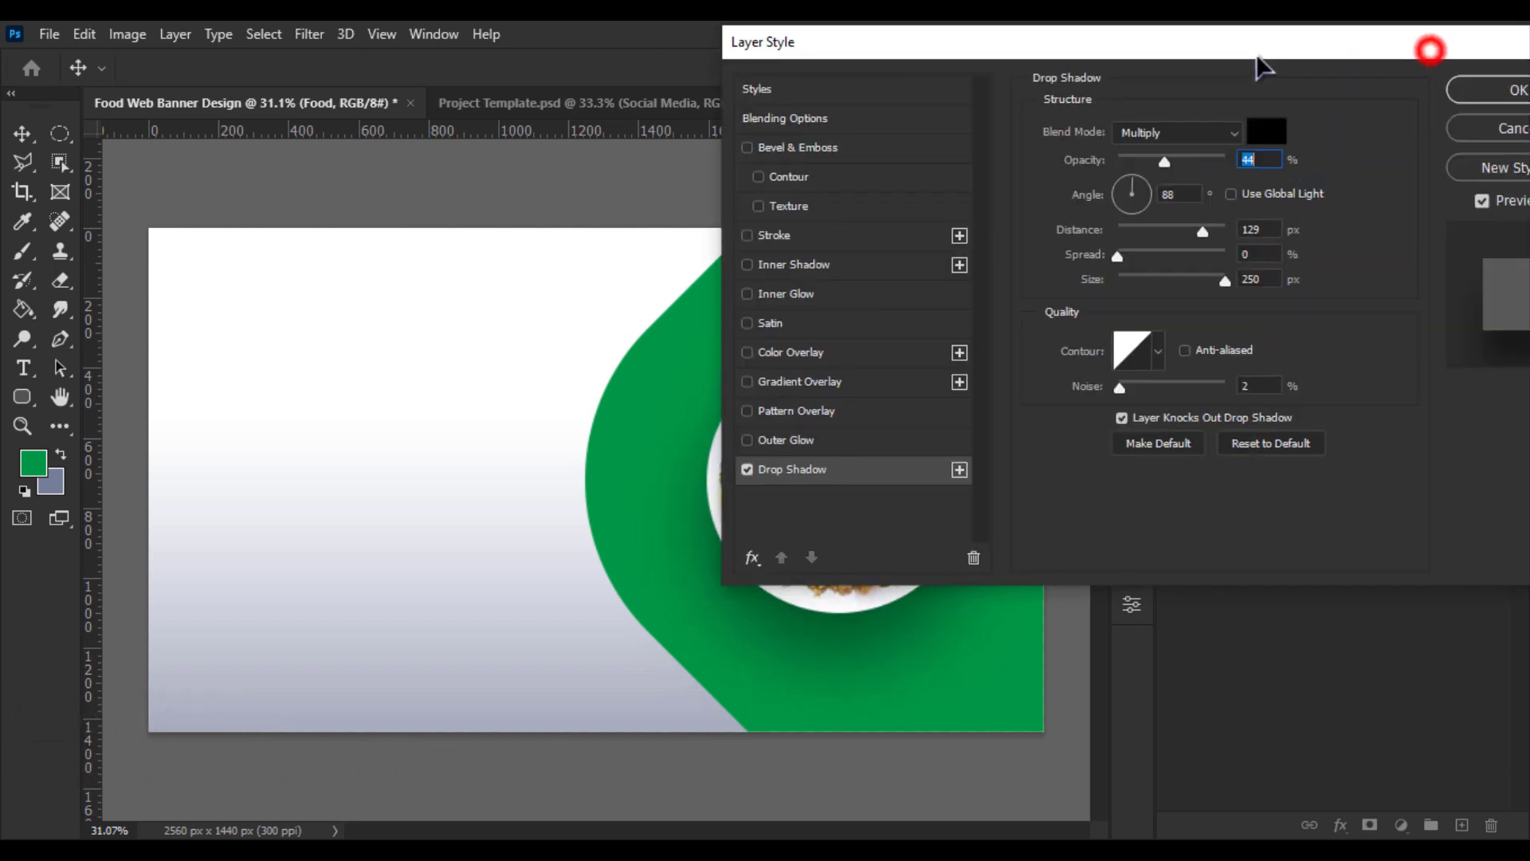
pyautogui.click(1502, 91)
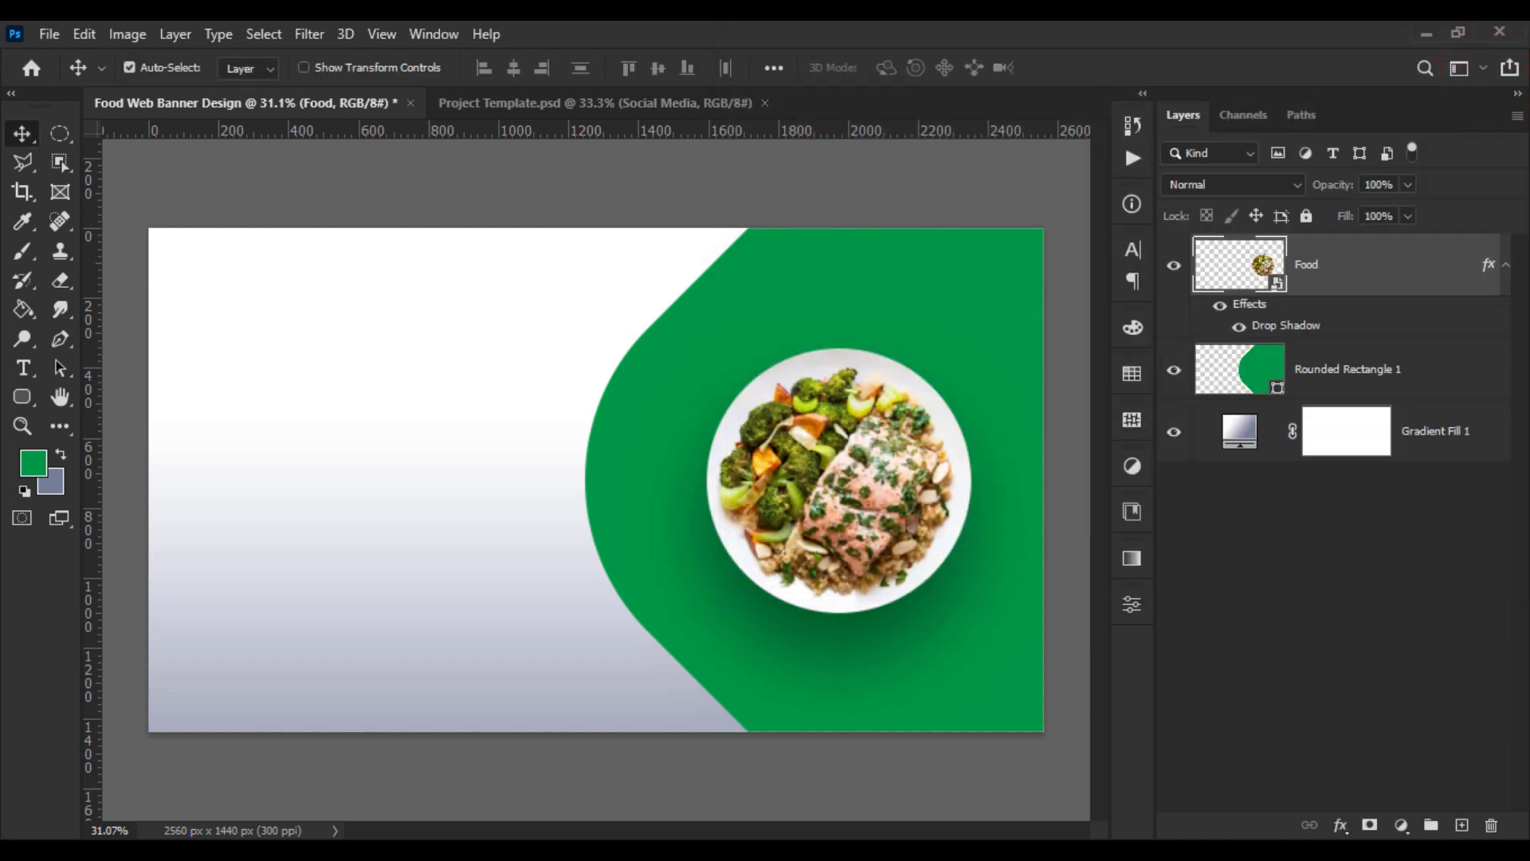
# Place image 2, the bowl of dried berries, from the Element folder, shrink it, and position it above and left of the plate
pyautogui.click(293, 850)
pyautogui.moveTo(939, 385); pyautogui.dragTo(625, 438)
pyautogui.moveTo(782, 293); pyautogui.dragTo(701, 374)
pyautogui.moveTo(616, 479); pyautogui.dragTo(802, 271)
pyautogui.press('Return')
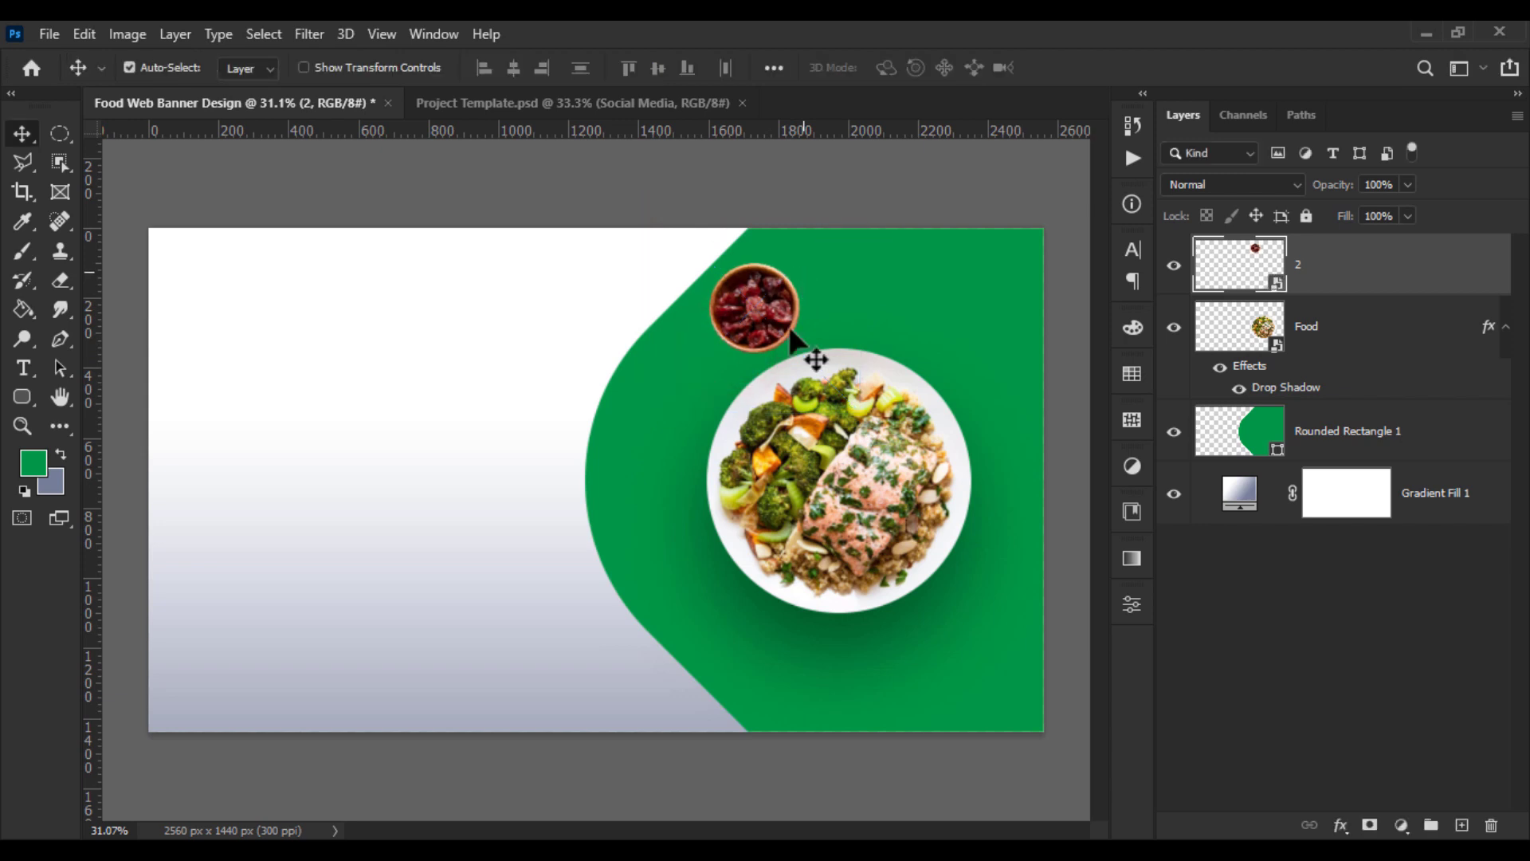
# Move the food plate right and slightly down, and shift the berry bowl a little left and down
pyautogui.scroll(3, 872, 446)
pyautogui.moveTo(871, 436); pyautogui.dragTo(715, 525)
pyautogui.moveTo(562, 308); pyautogui.dragTo(547, 329)
pyautogui.scroll(-3, 547, 329)
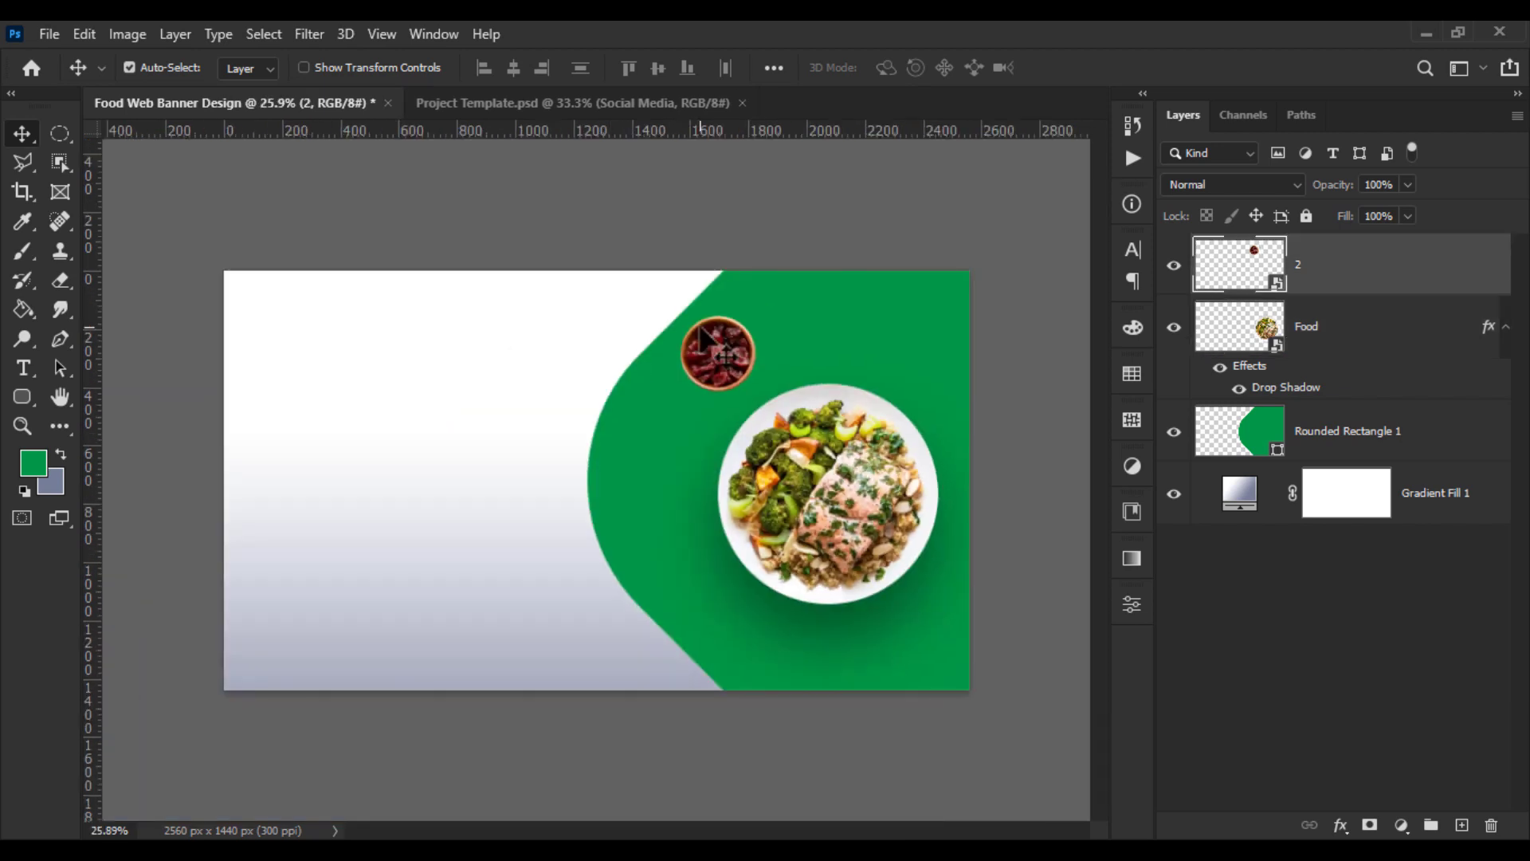
# Scale the food plate down to 98.38% about its center
pyautogui.click(789, 471)
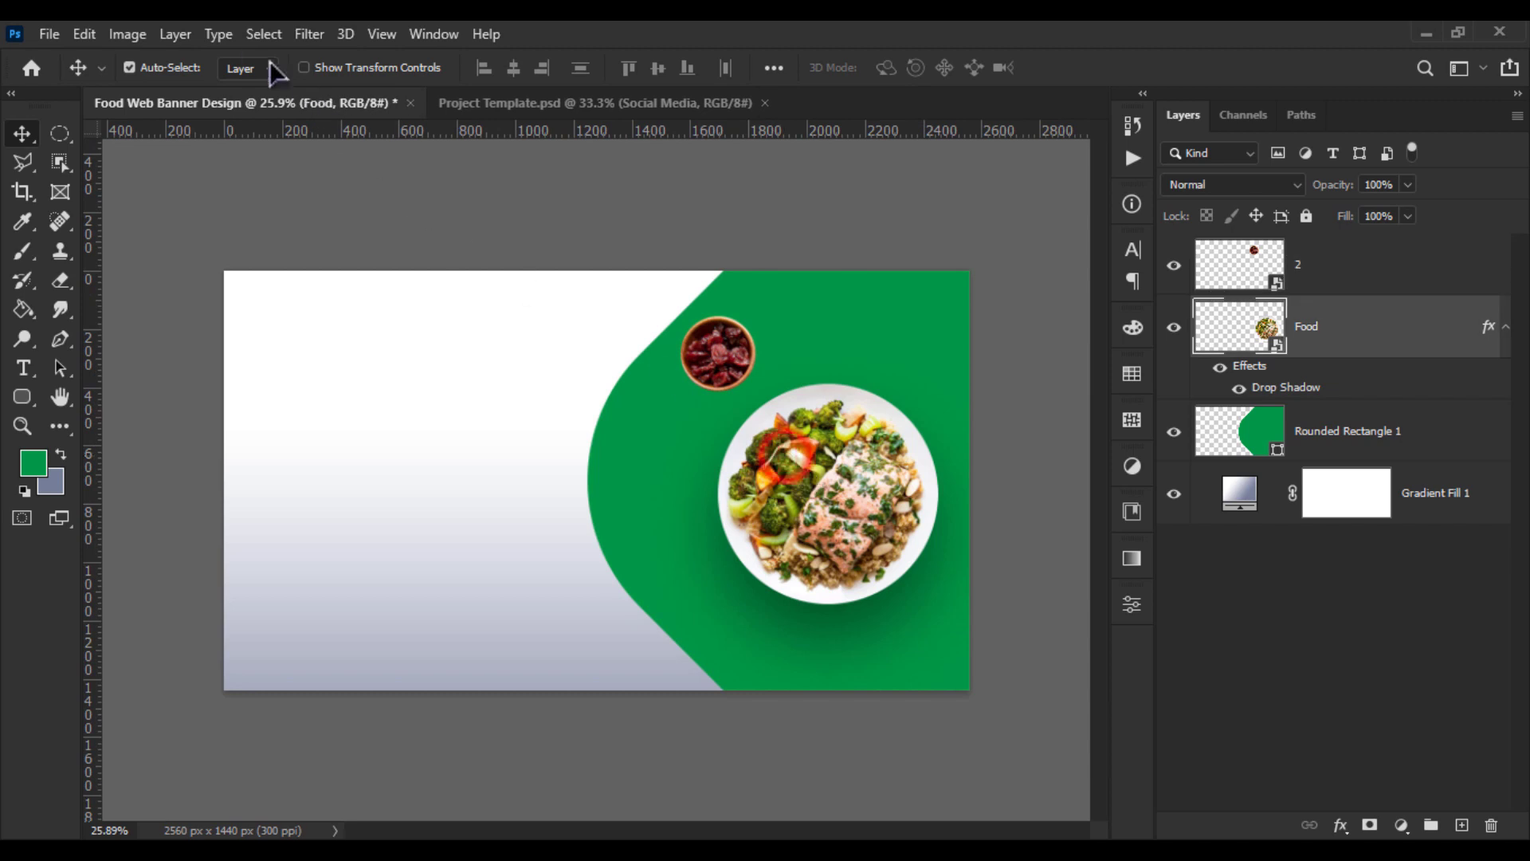
pyautogui.click(94, 33)
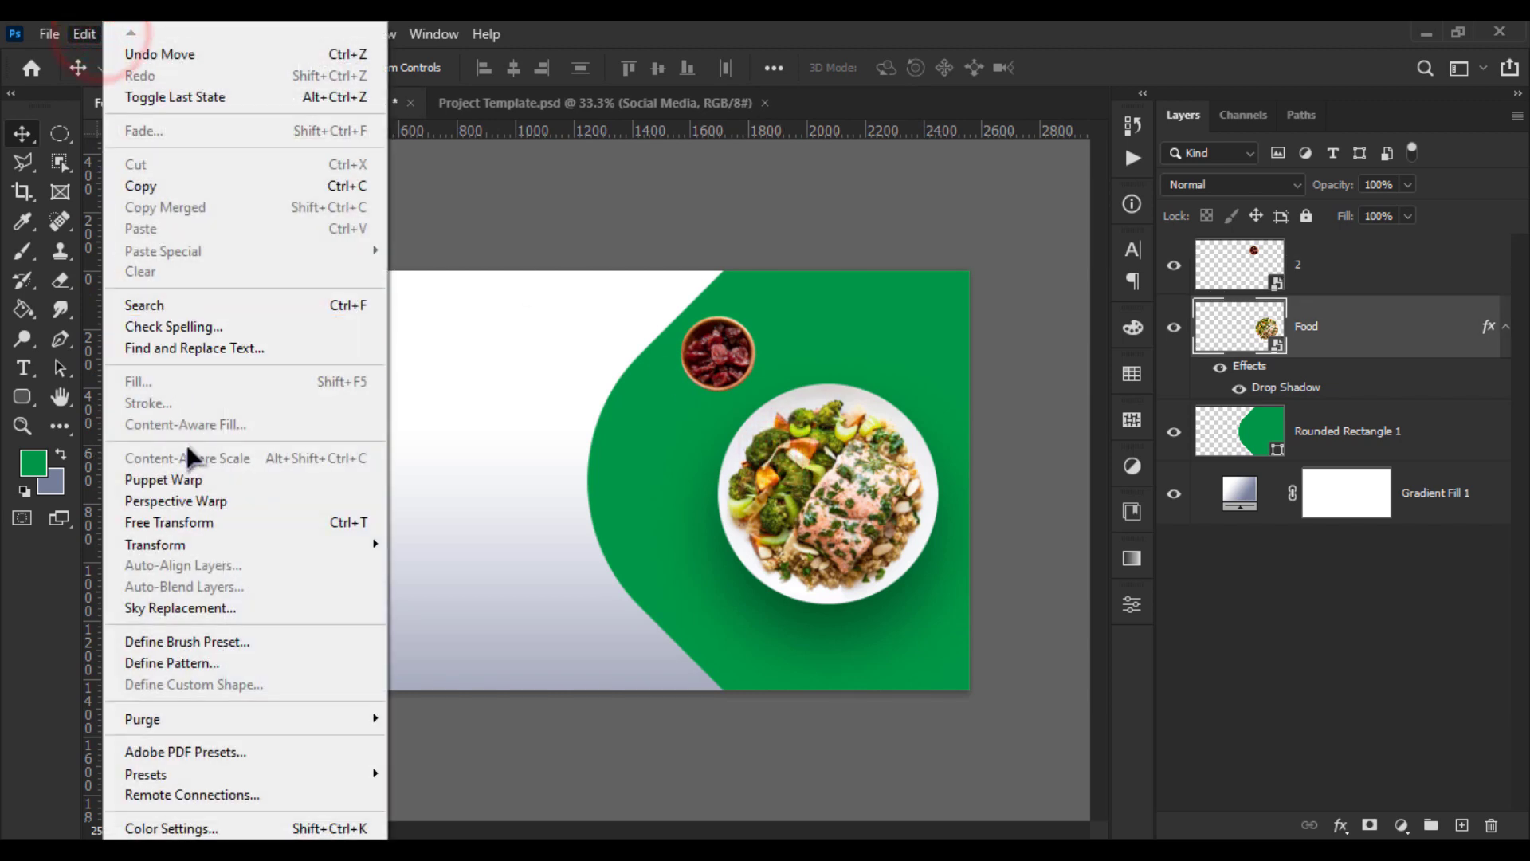
pyautogui.click(223, 522)
pyautogui.hotkey('ctrl', '0')
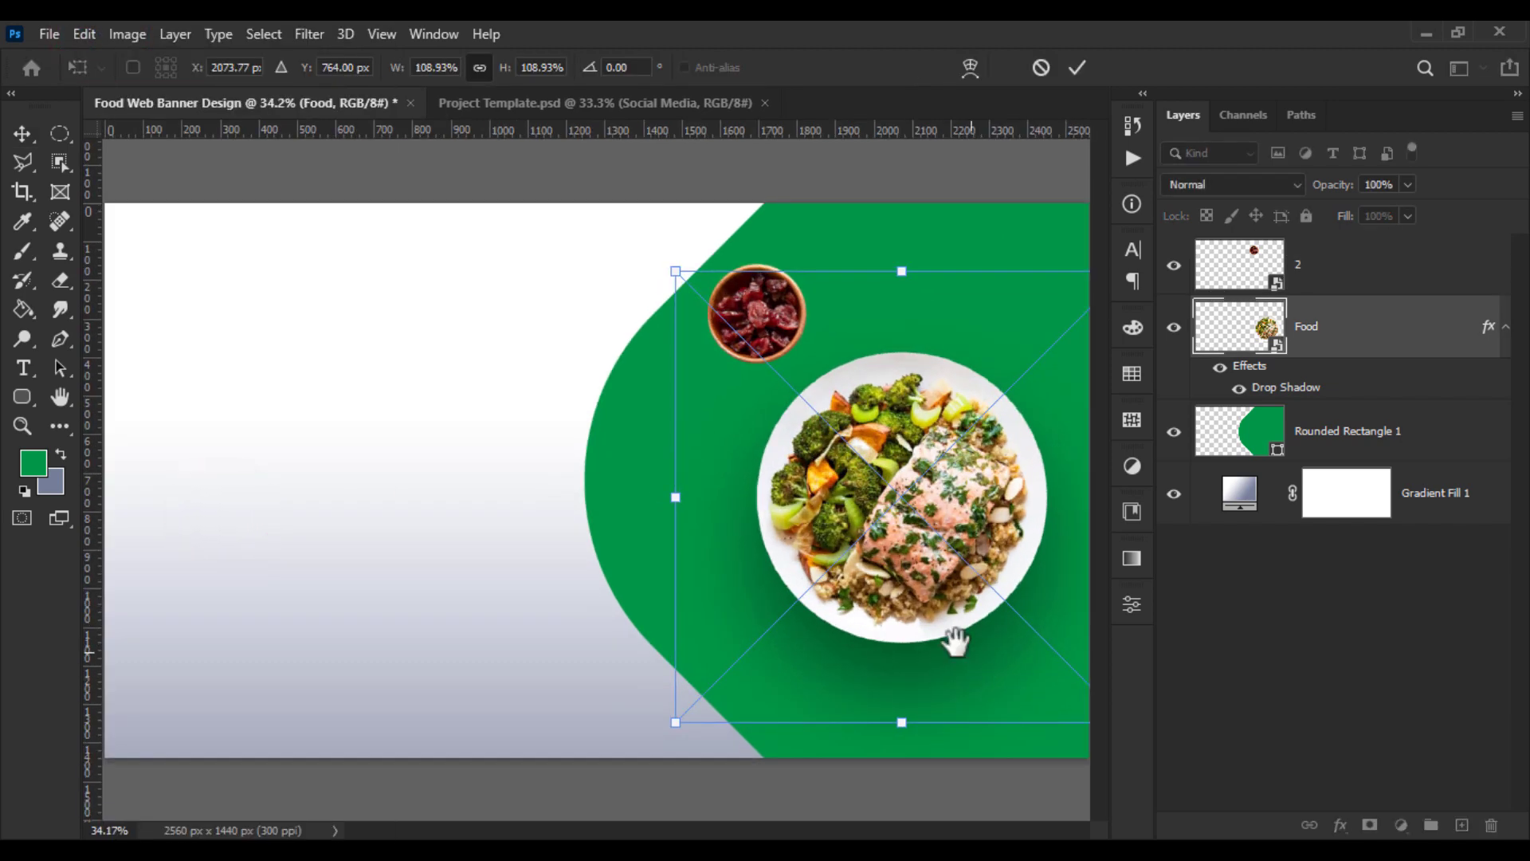
pyautogui.moveTo(941, 638); pyautogui.dragTo(377, 538)
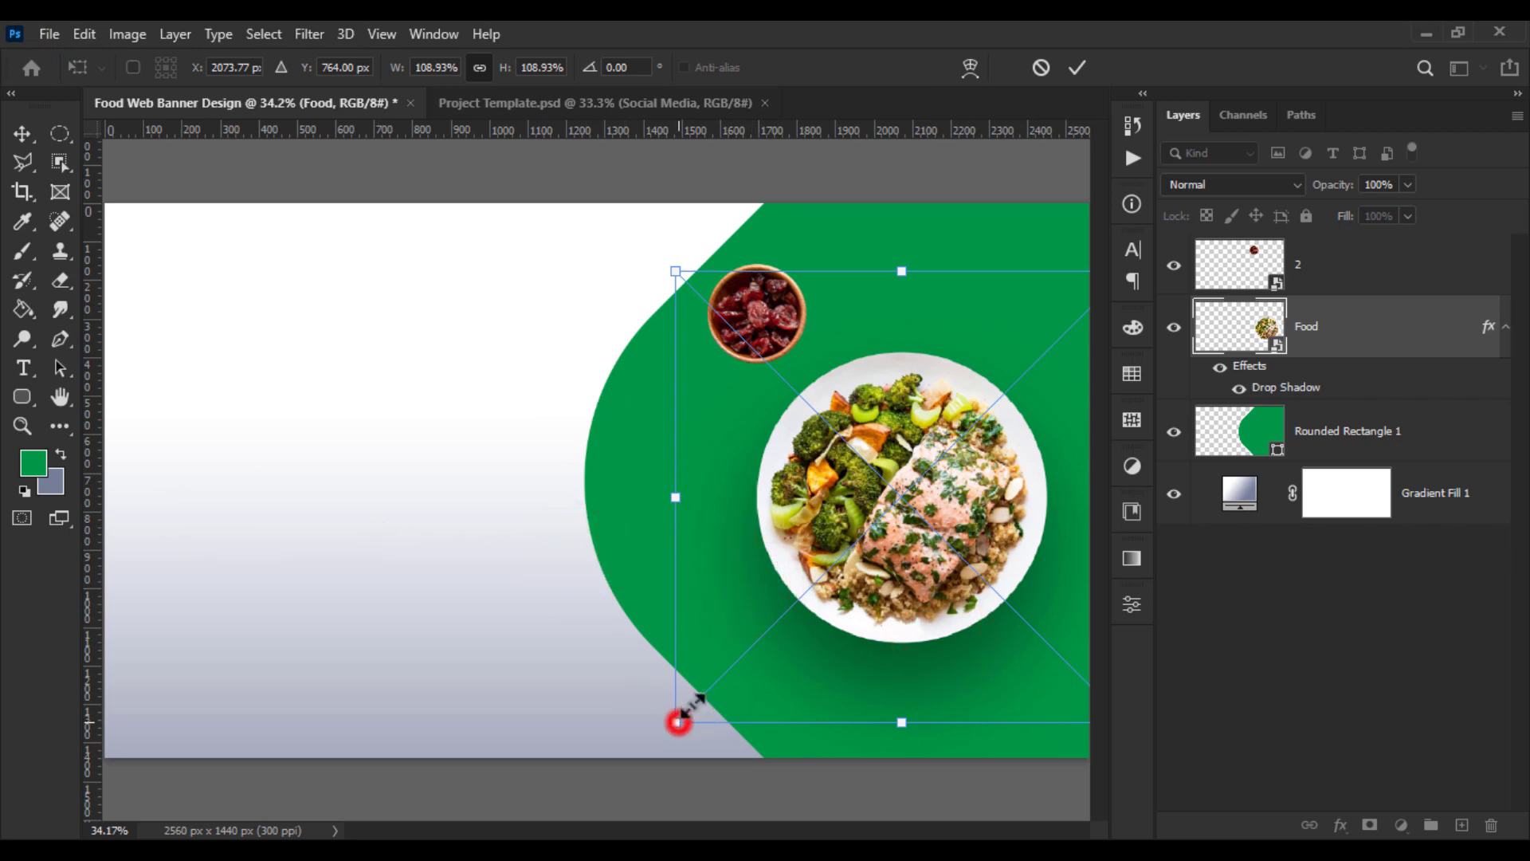
pyautogui.moveTo(678, 722); pyautogui.dragTo(690, 692)
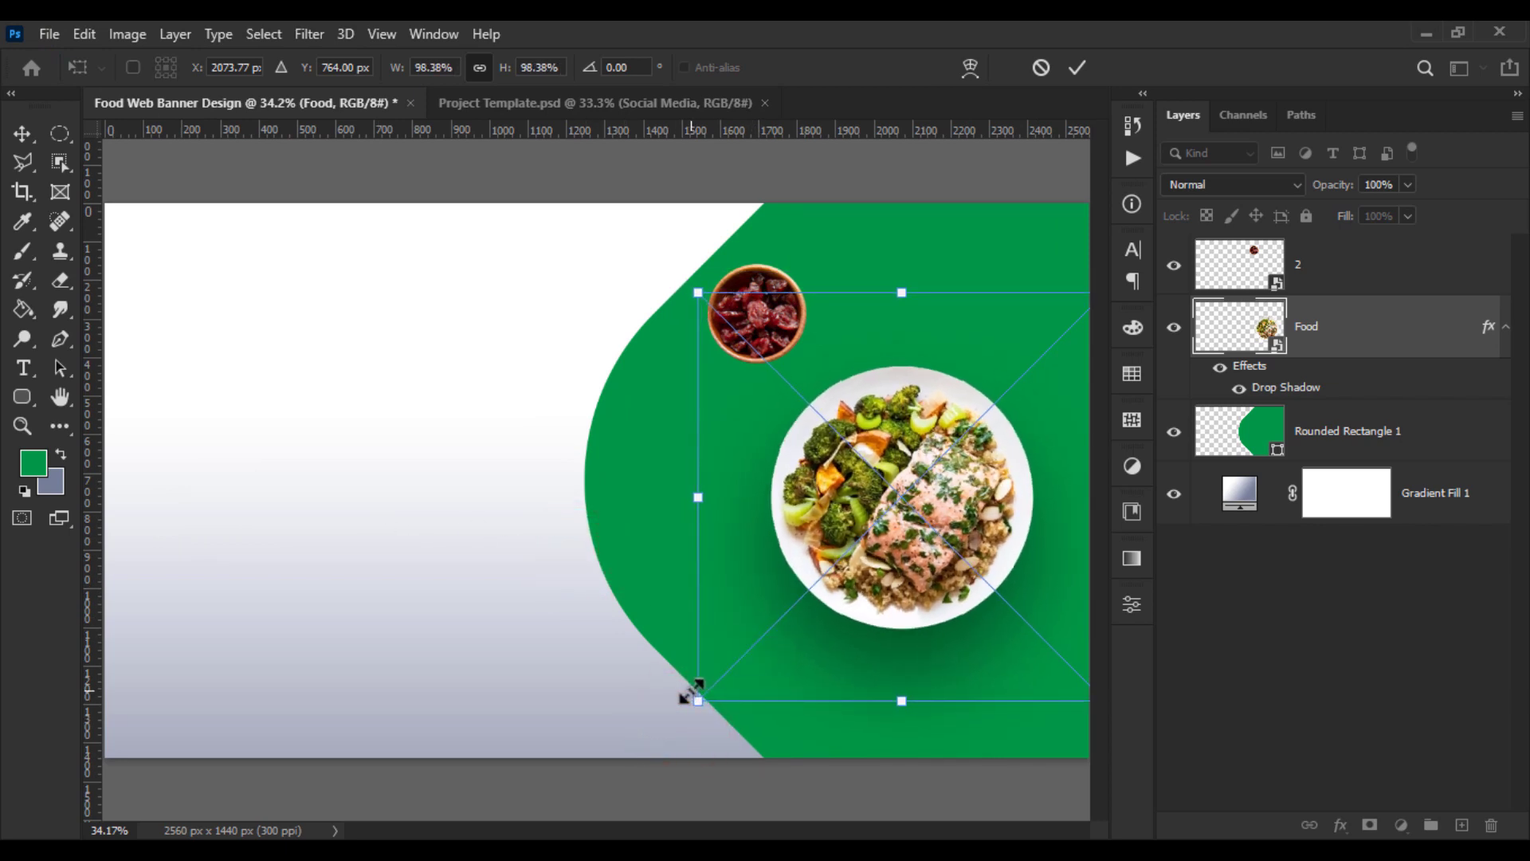
pyautogui.press('Return')
# Nudge the berry bowl slightly down toward the plate
pyautogui.scroll(3, 850, 373)
pyautogui.moveTo(850, 373); pyautogui.dragTo(674, 437)
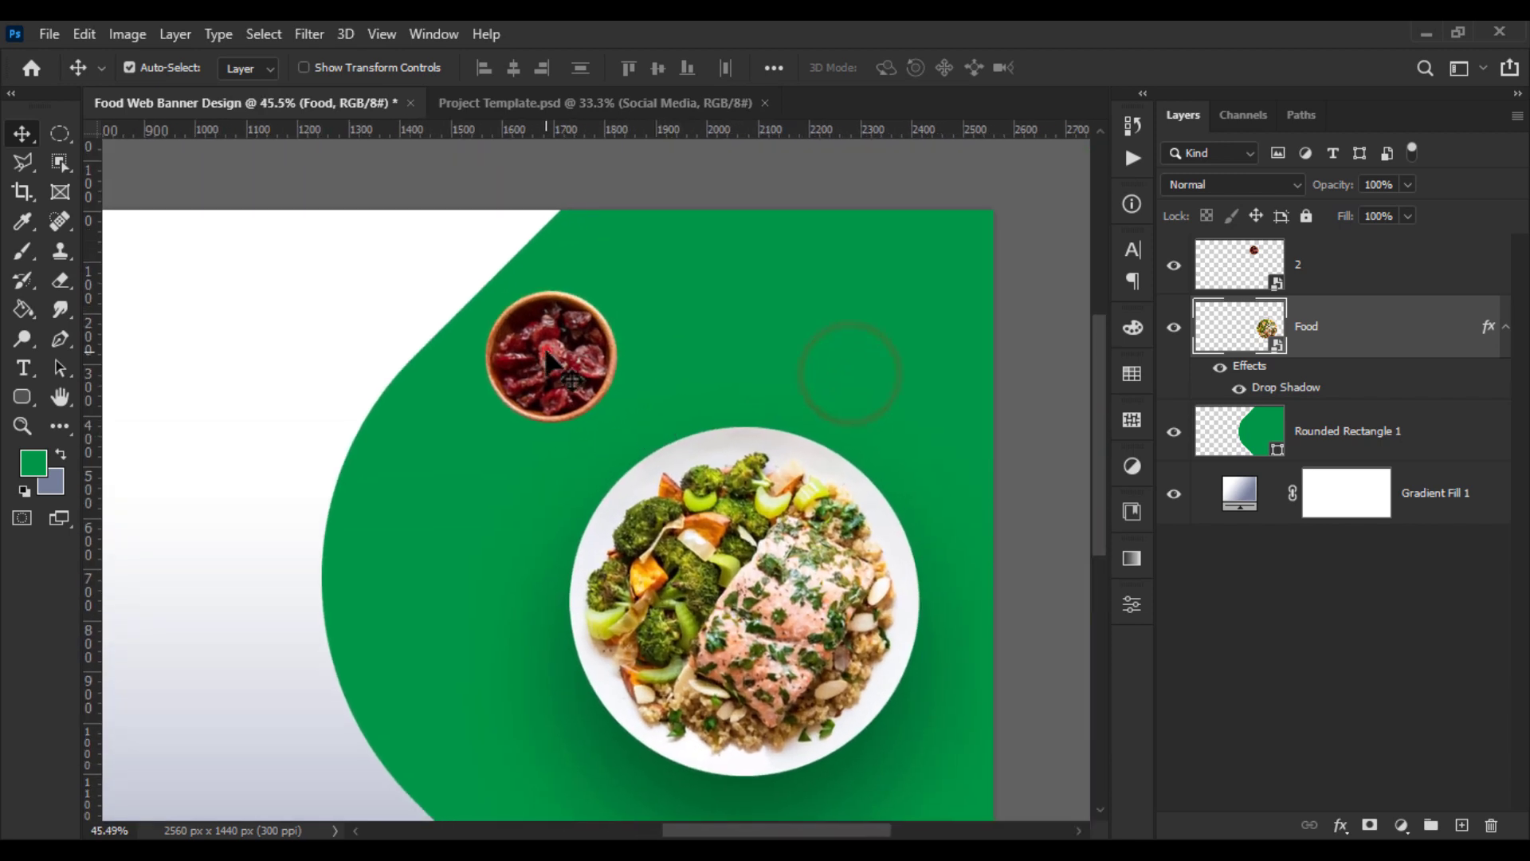
pyautogui.moveTo(547, 360); pyautogui.dragTo(547, 375)
pyautogui.hotkey('ctrl', '0')
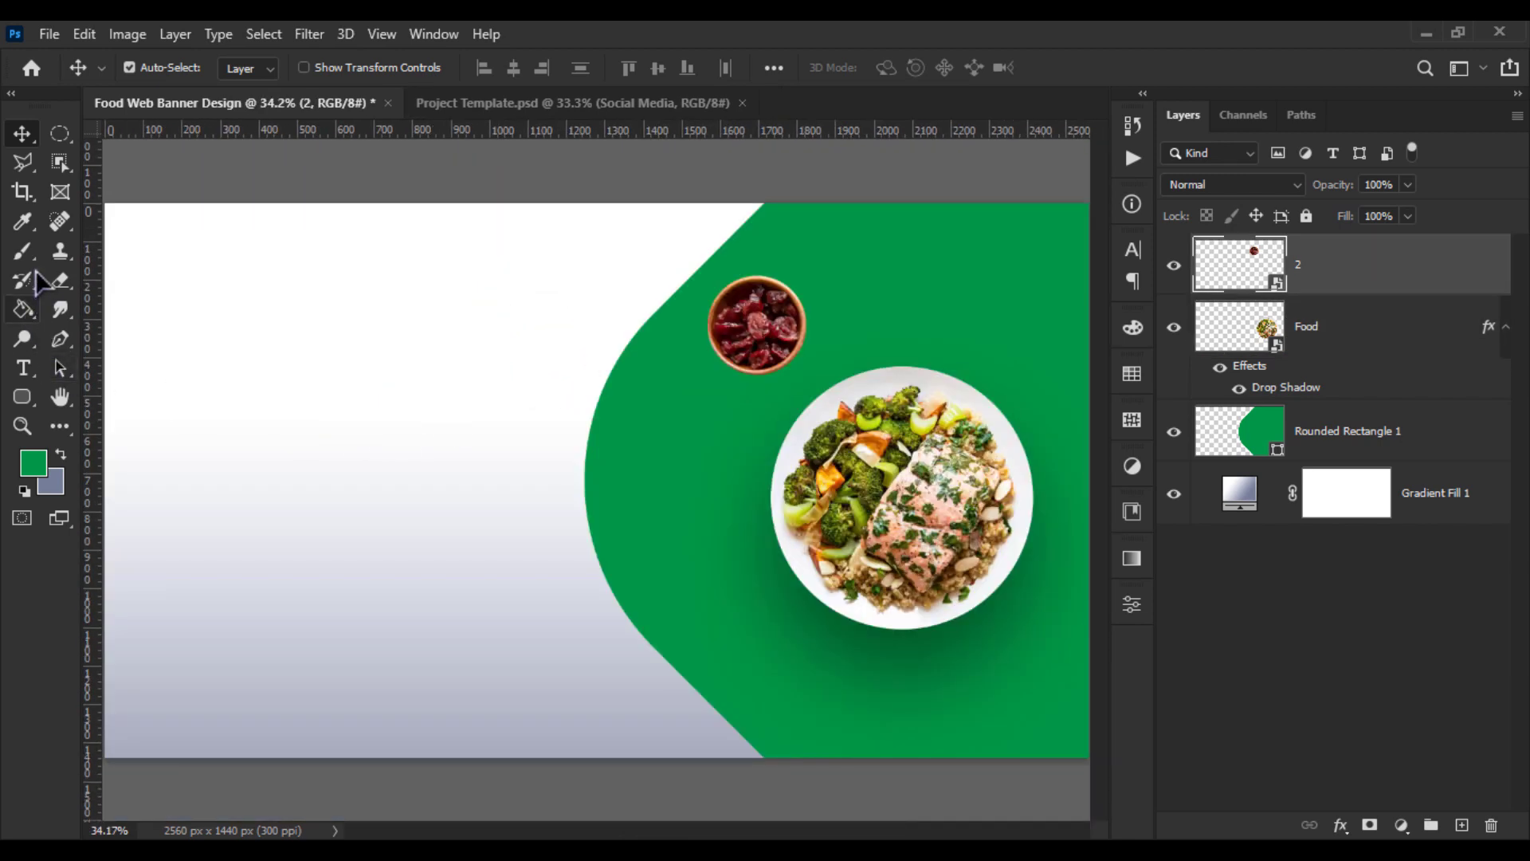
# Create a new layer above the berry bowl and set the Brush to Soft Round, 202 px, 0% hardness
pyautogui.moveTo(24, 245); pyautogui.dragTo(94, 253)
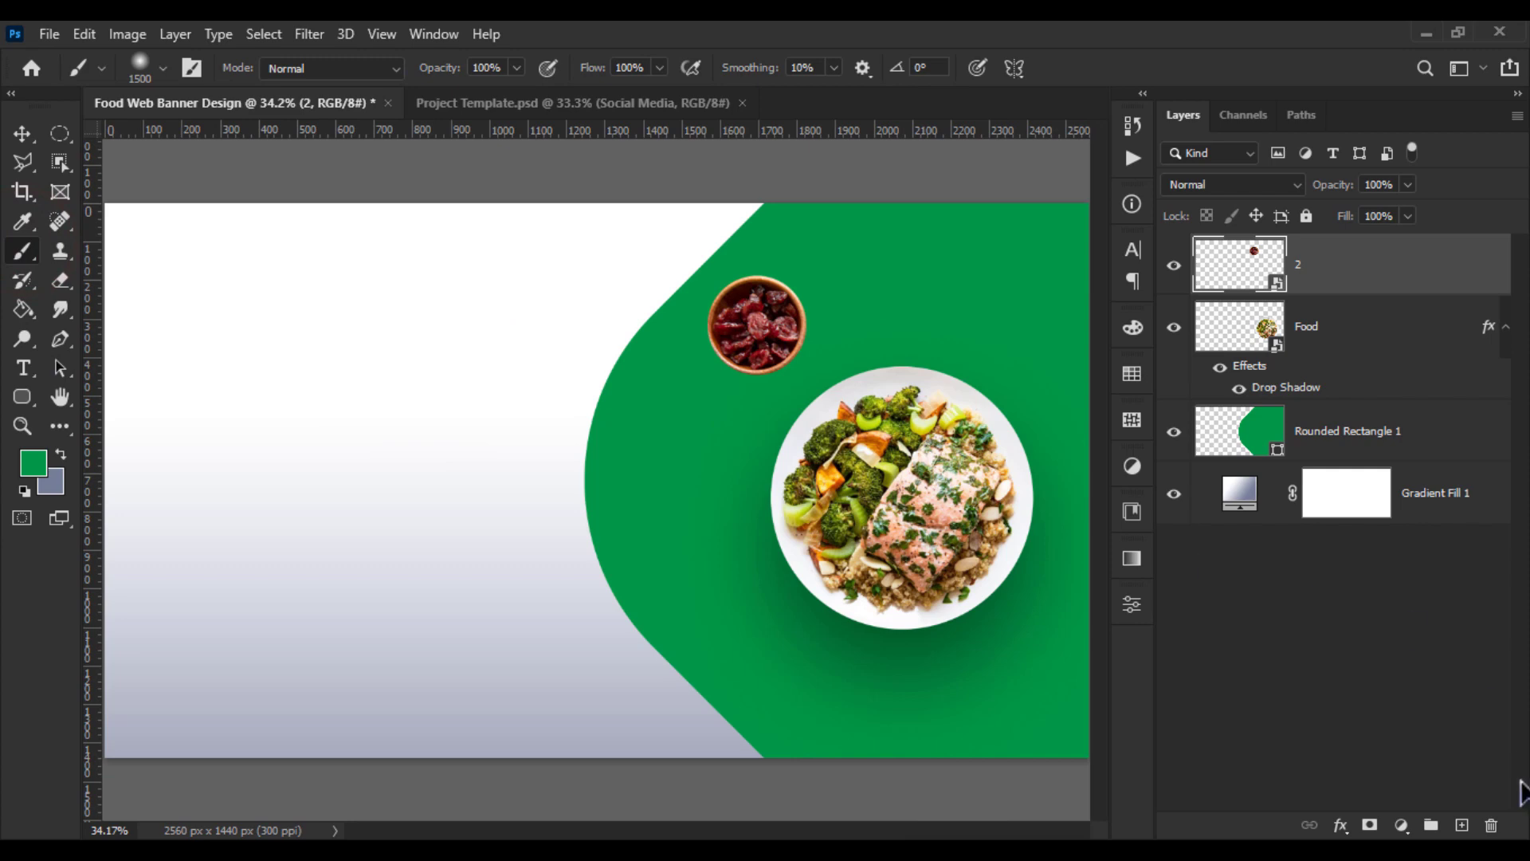
pyautogui.click(1463, 826)
pyautogui.rightClick(478, 461)
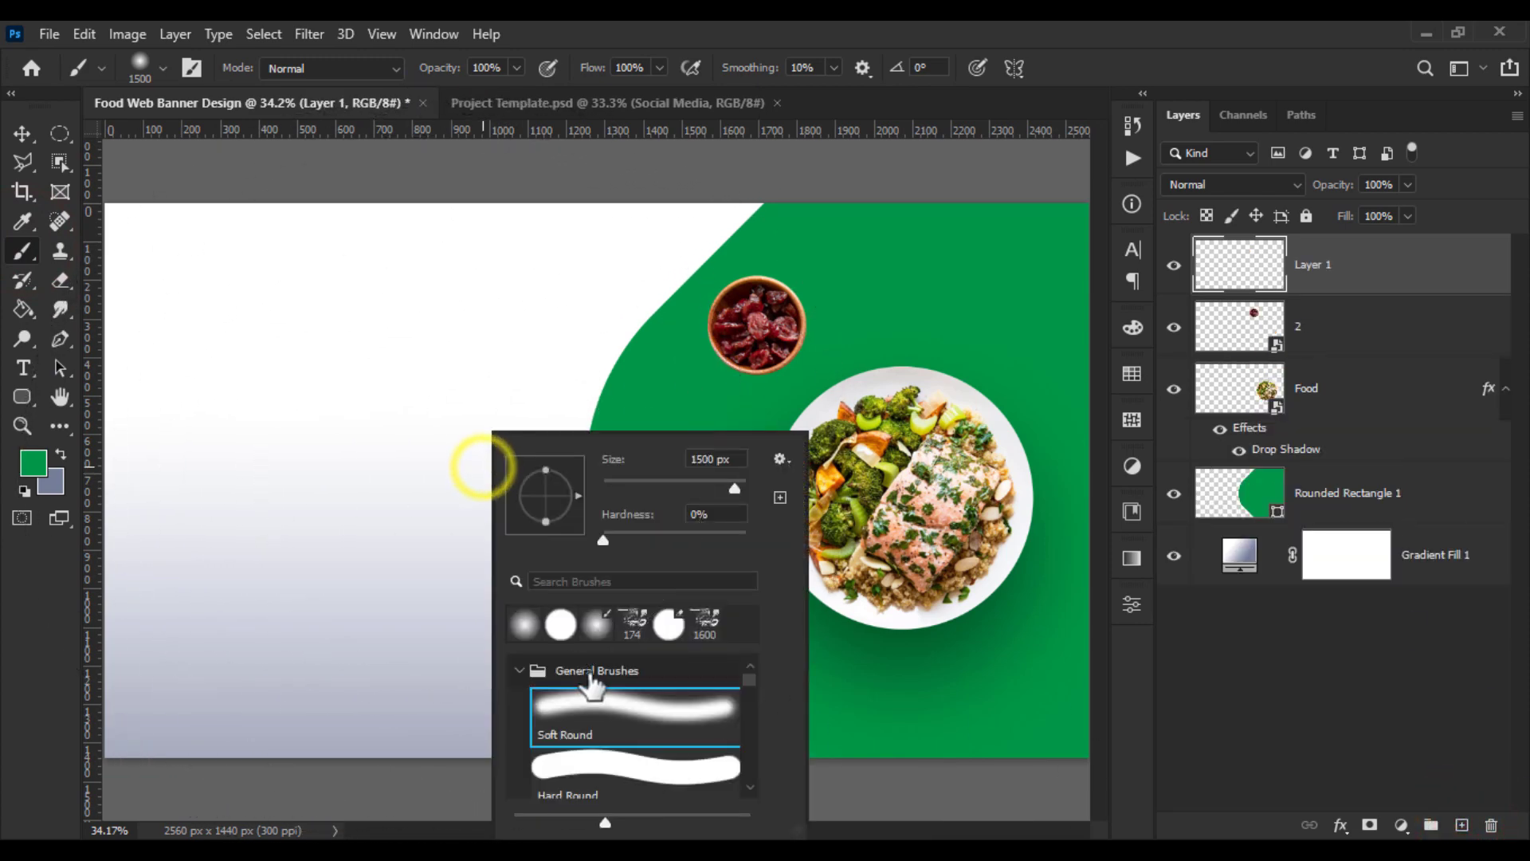
pyautogui.doubleClick(594, 701)
pyautogui.rightClick(499, 440)
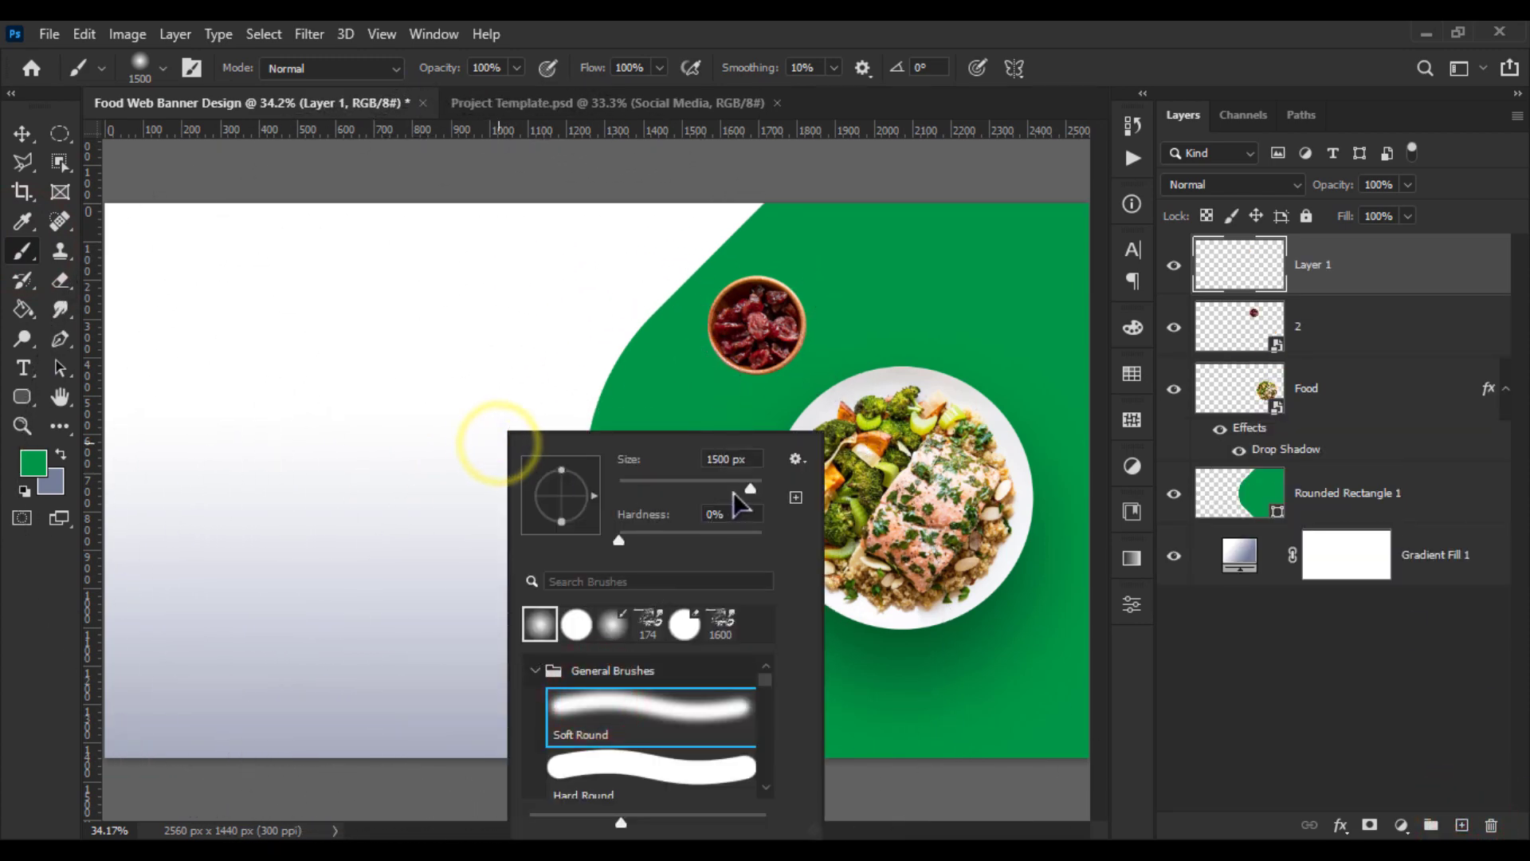
pyautogui.moveTo(751, 487); pyautogui.dragTo(727, 490)
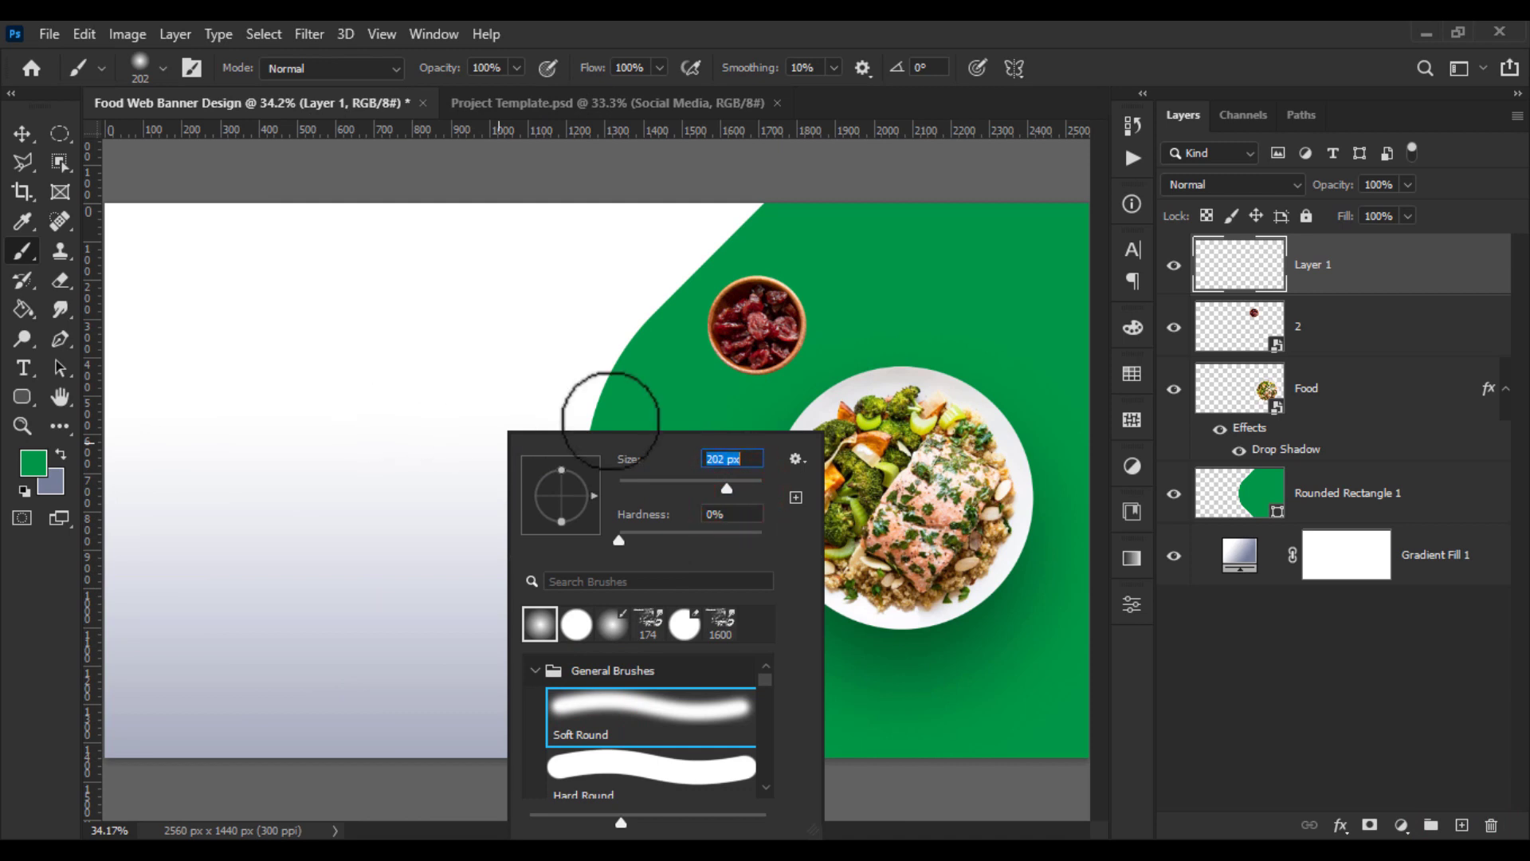
pyautogui.click(1349, 722)
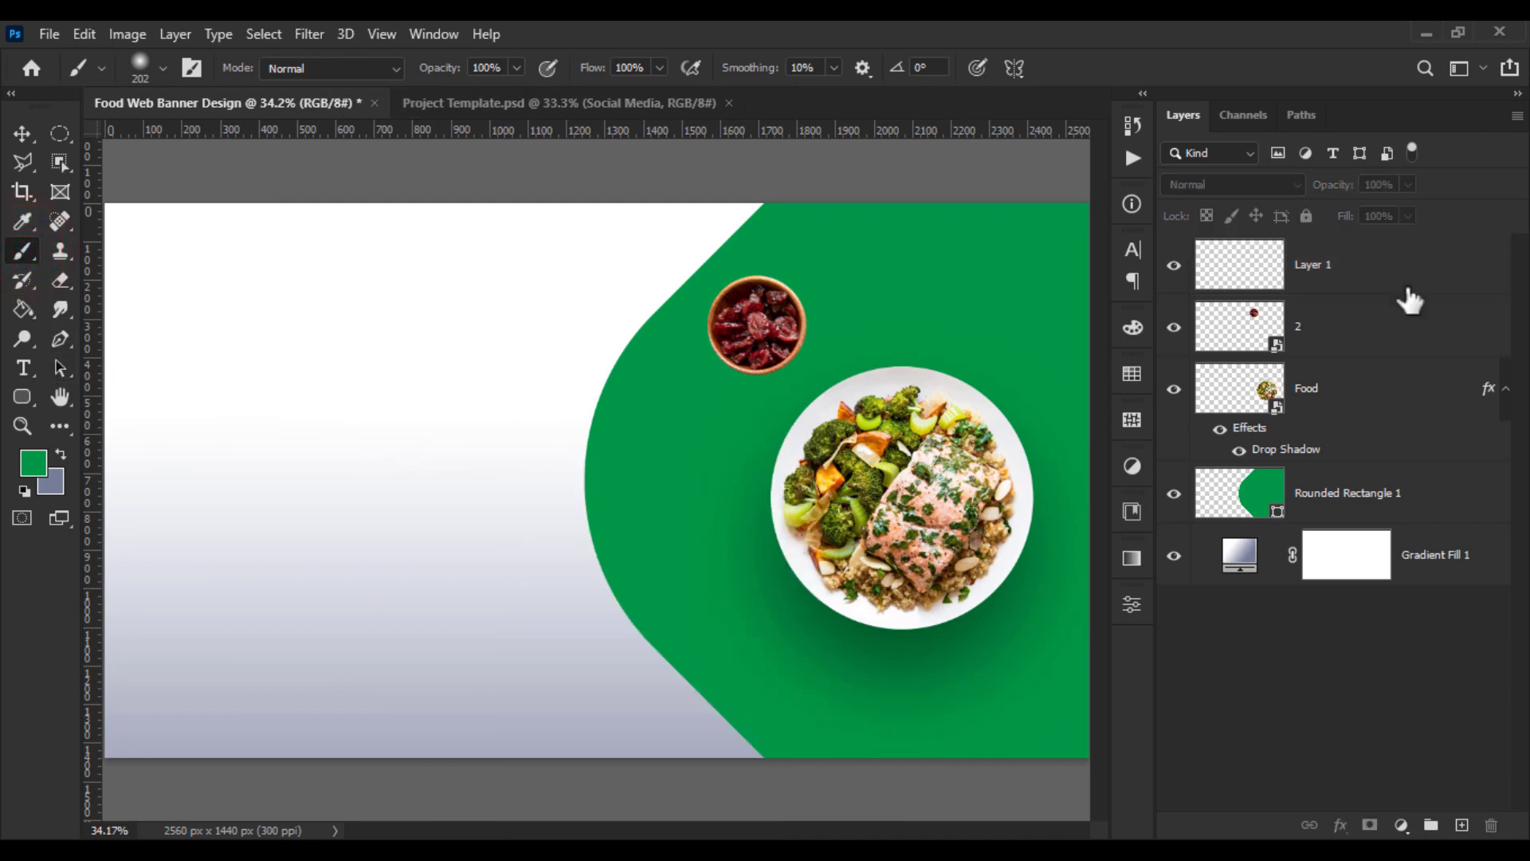
pyautogui.click(1366, 268)
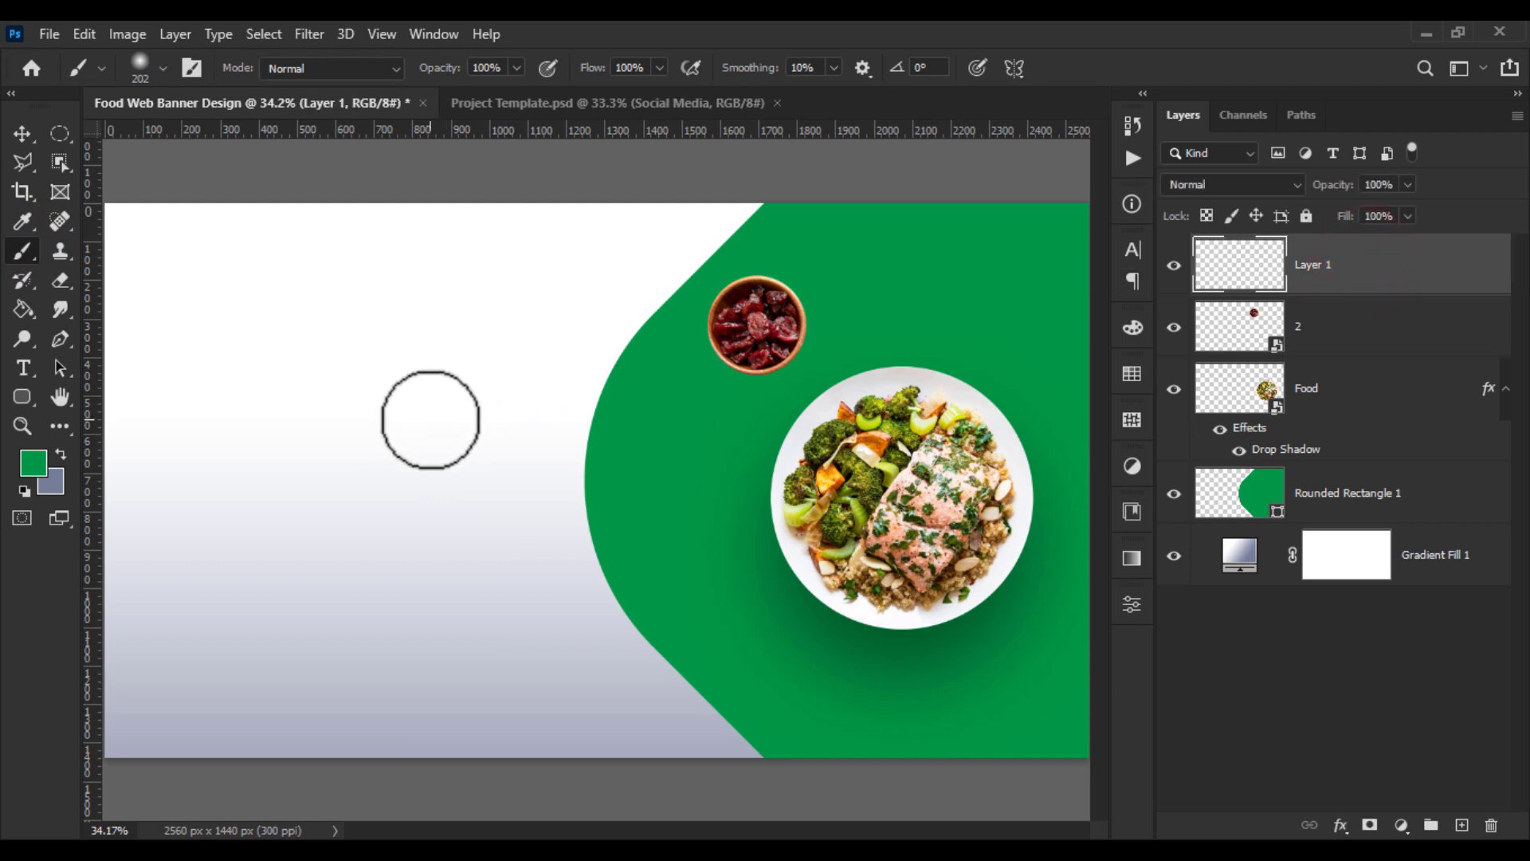
# Stamp one soft black dot with a 600 px brush on the new layer over the white area
pyautogui.press(']')
pyautogui.press(']')
pyautogui.press(']')
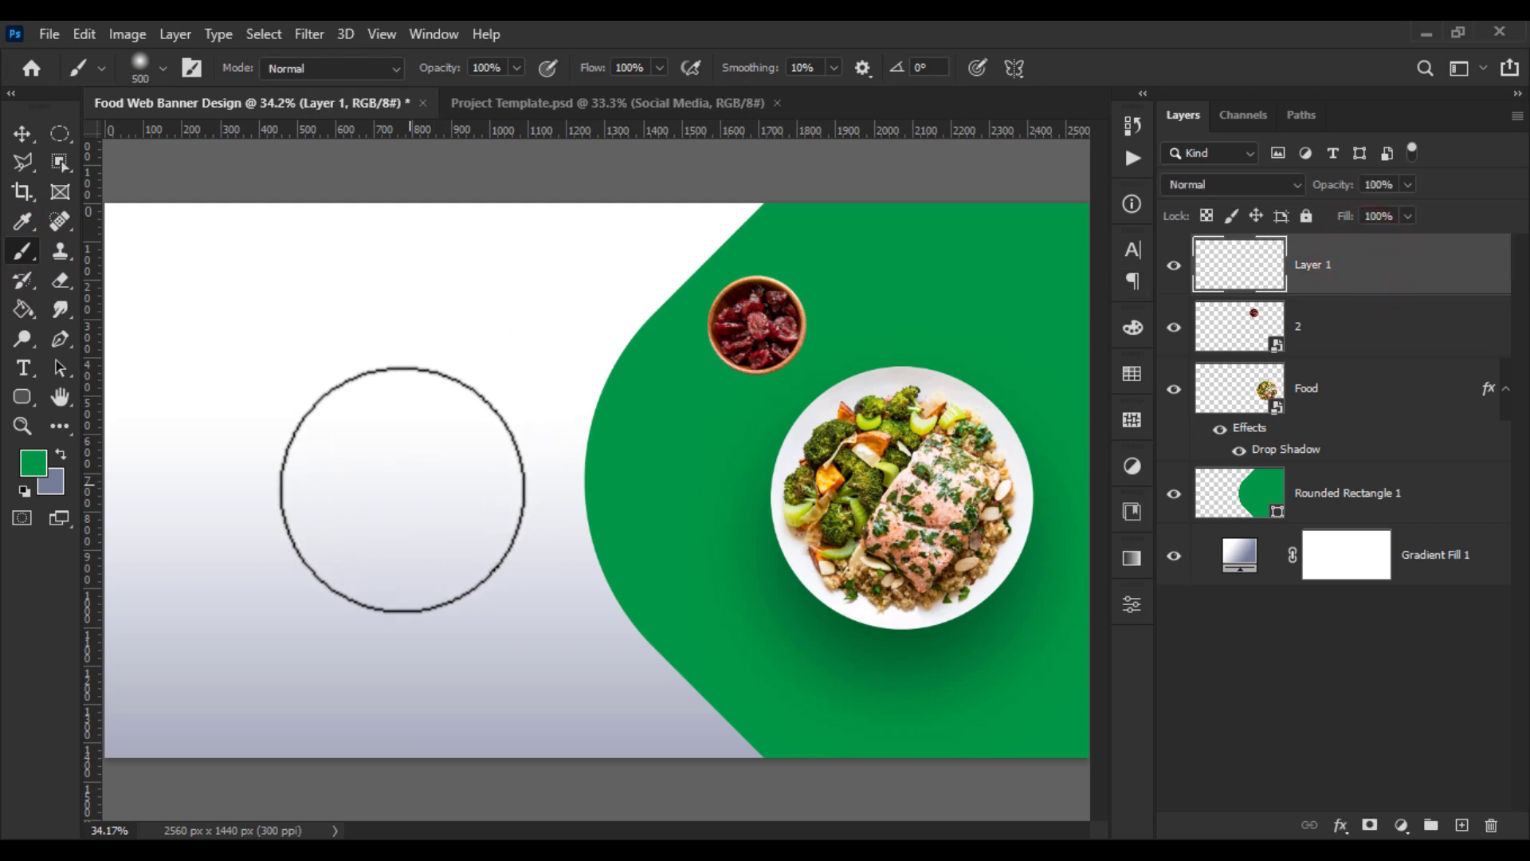
pyautogui.click(25, 489)
pyautogui.click(420, 477)
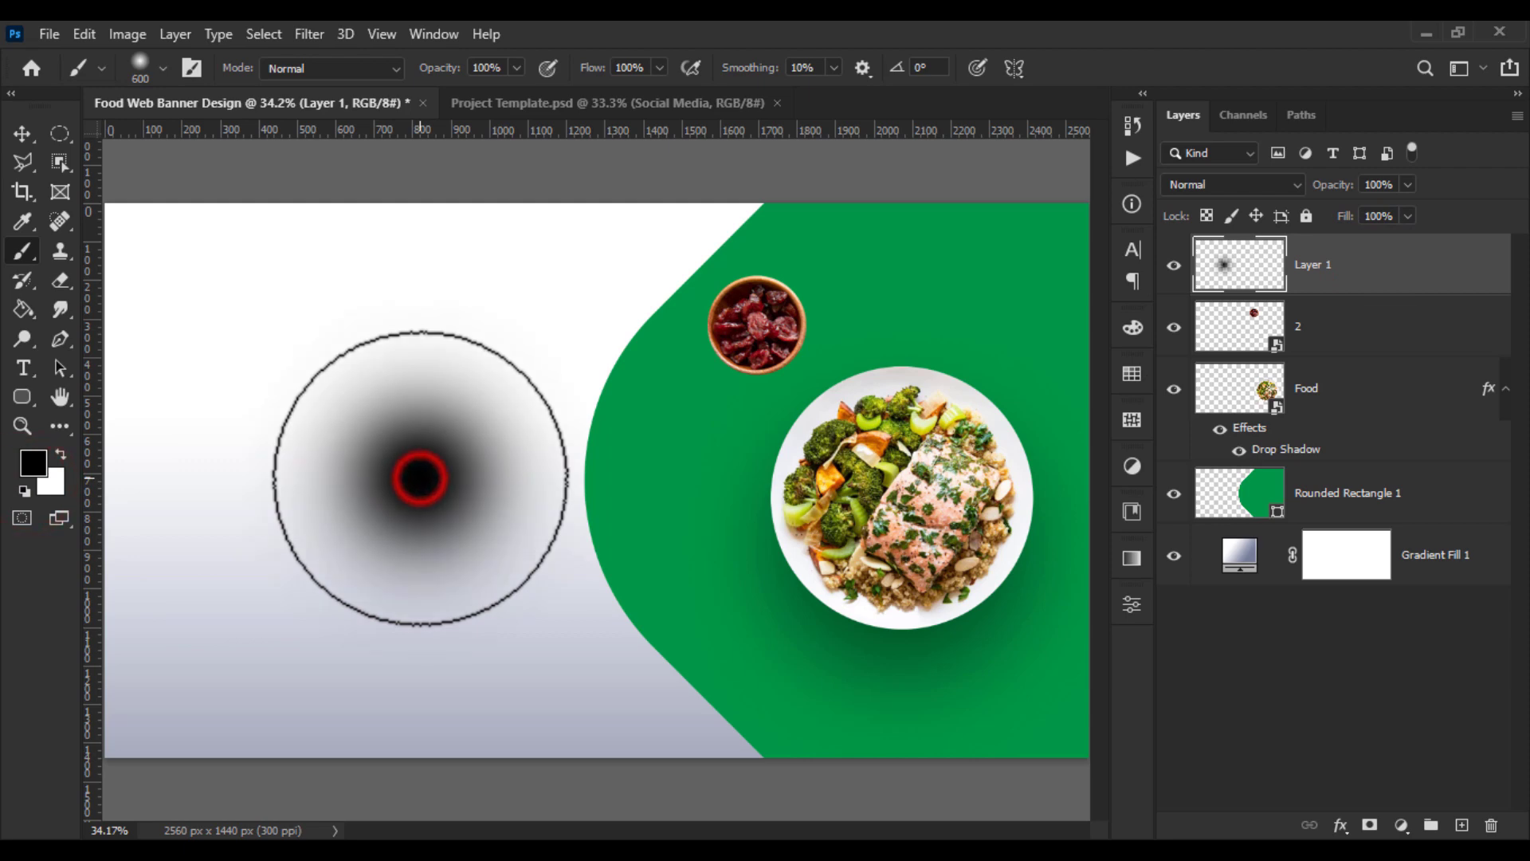
# Reshape the black dot into an upright oval, move it beneath the berry bowl, and place its layer below the bowl's layer
pyautogui.click(23, 133)
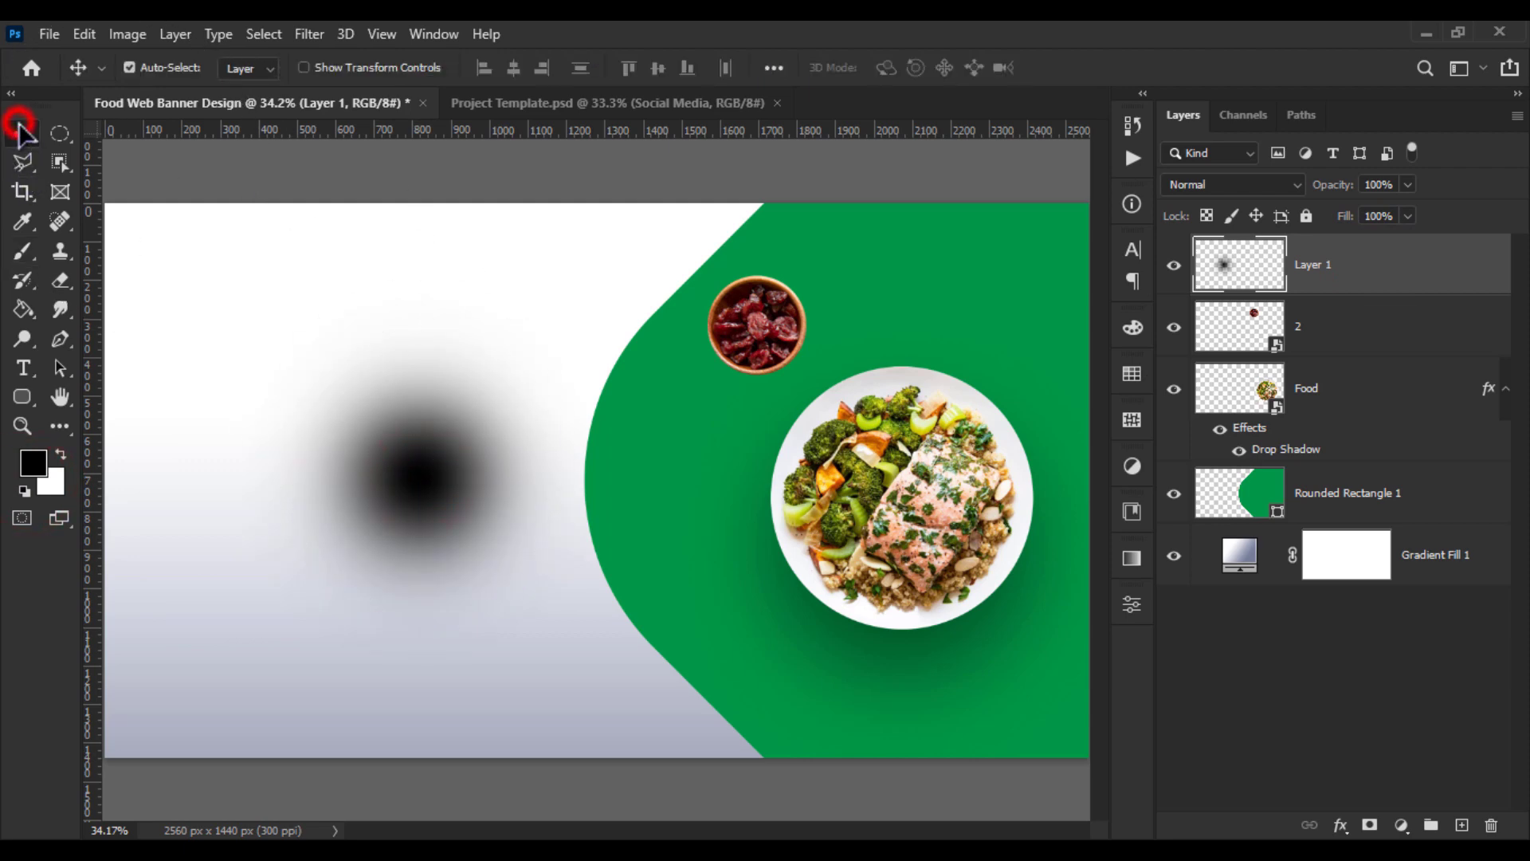
pyautogui.click(83, 33)
pyautogui.click(198, 516)
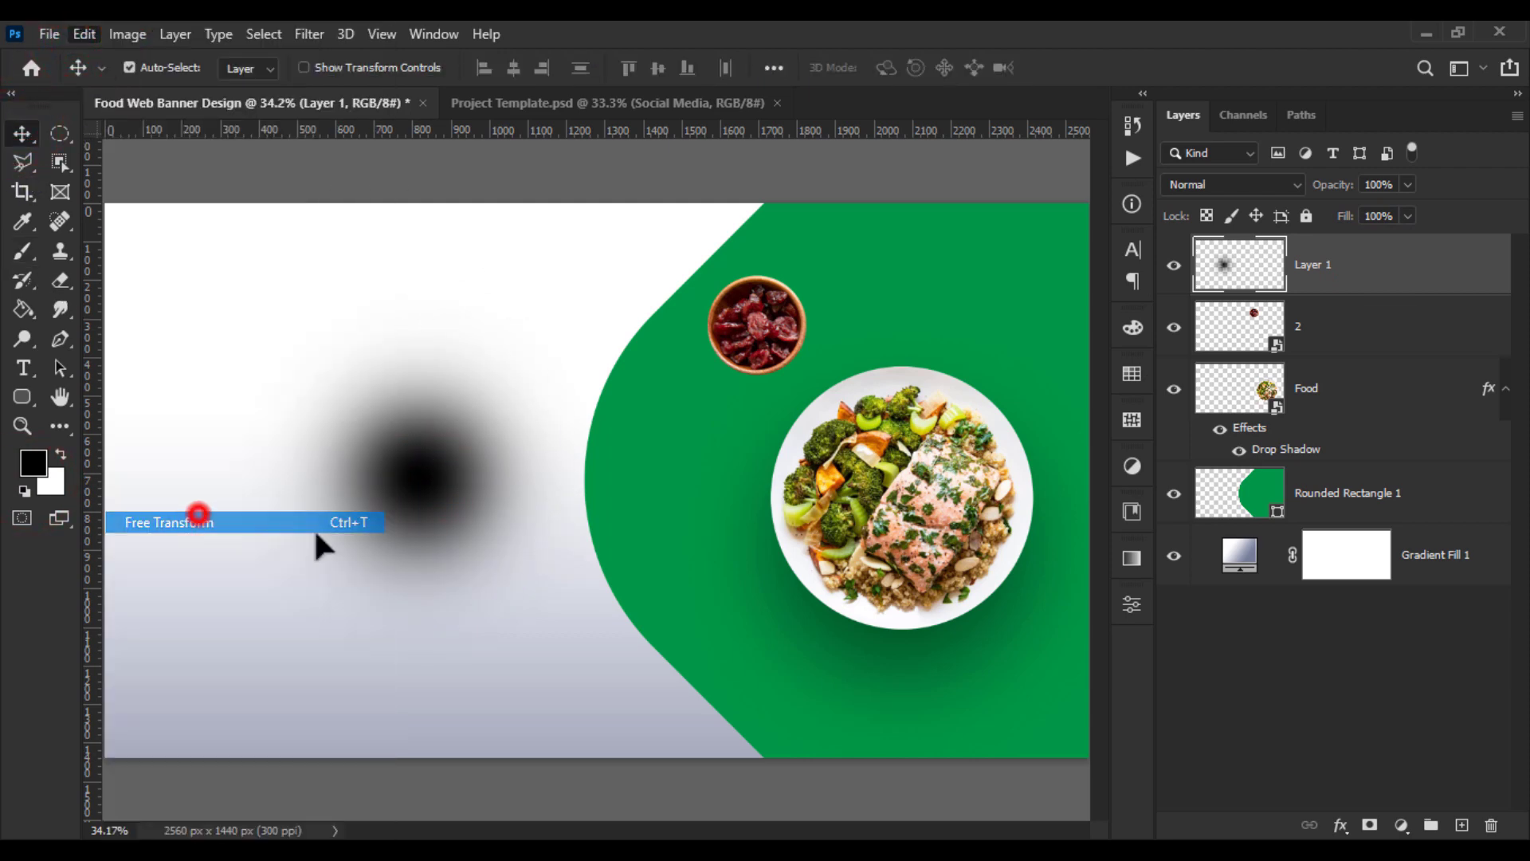
pyautogui.scroll(2, 564, 450)
pyautogui.moveTo(617, 257); pyautogui.dragTo(474, 258)
pyautogui.moveTo(441, 358); pyautogui.dragTo(807, 360)
pyautogui.moveTo(936, 375); pyautogui.dragTo(978, 360)
pyautogui.press('Return')
pyautogui.moveTo(1307, 280); pyautogui.dragTo(1309, 350)
# Scale the painted shadow to 83.50% and nudge it up against the berry bowl's lower edge
pyautogui.scroll(2, 931, 333)
pyautogui.hotkey('ctrl', 't')
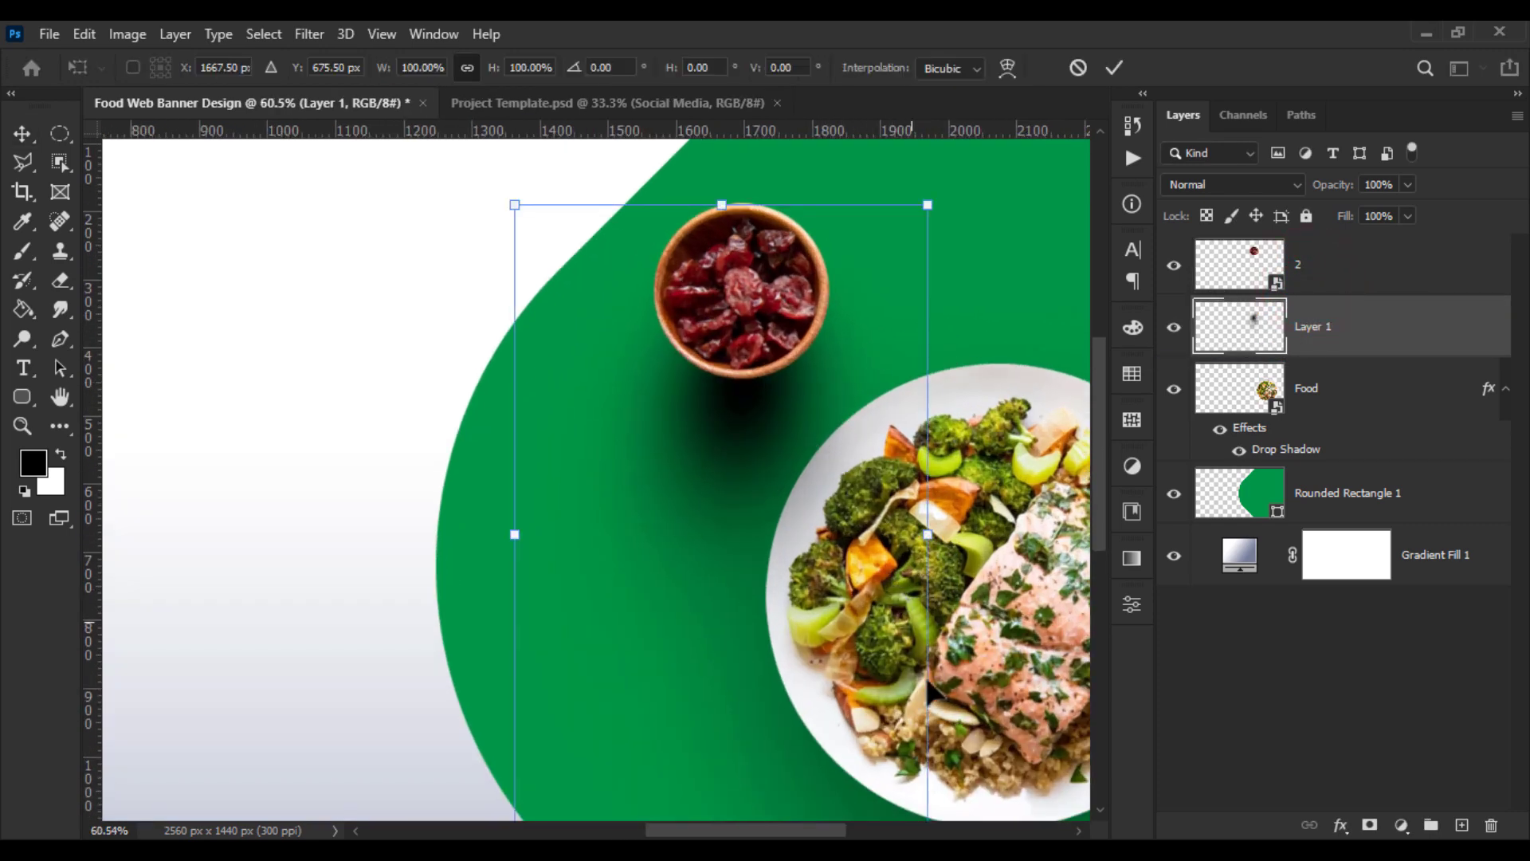
pyautogui.scroll(-2, 929, 742)
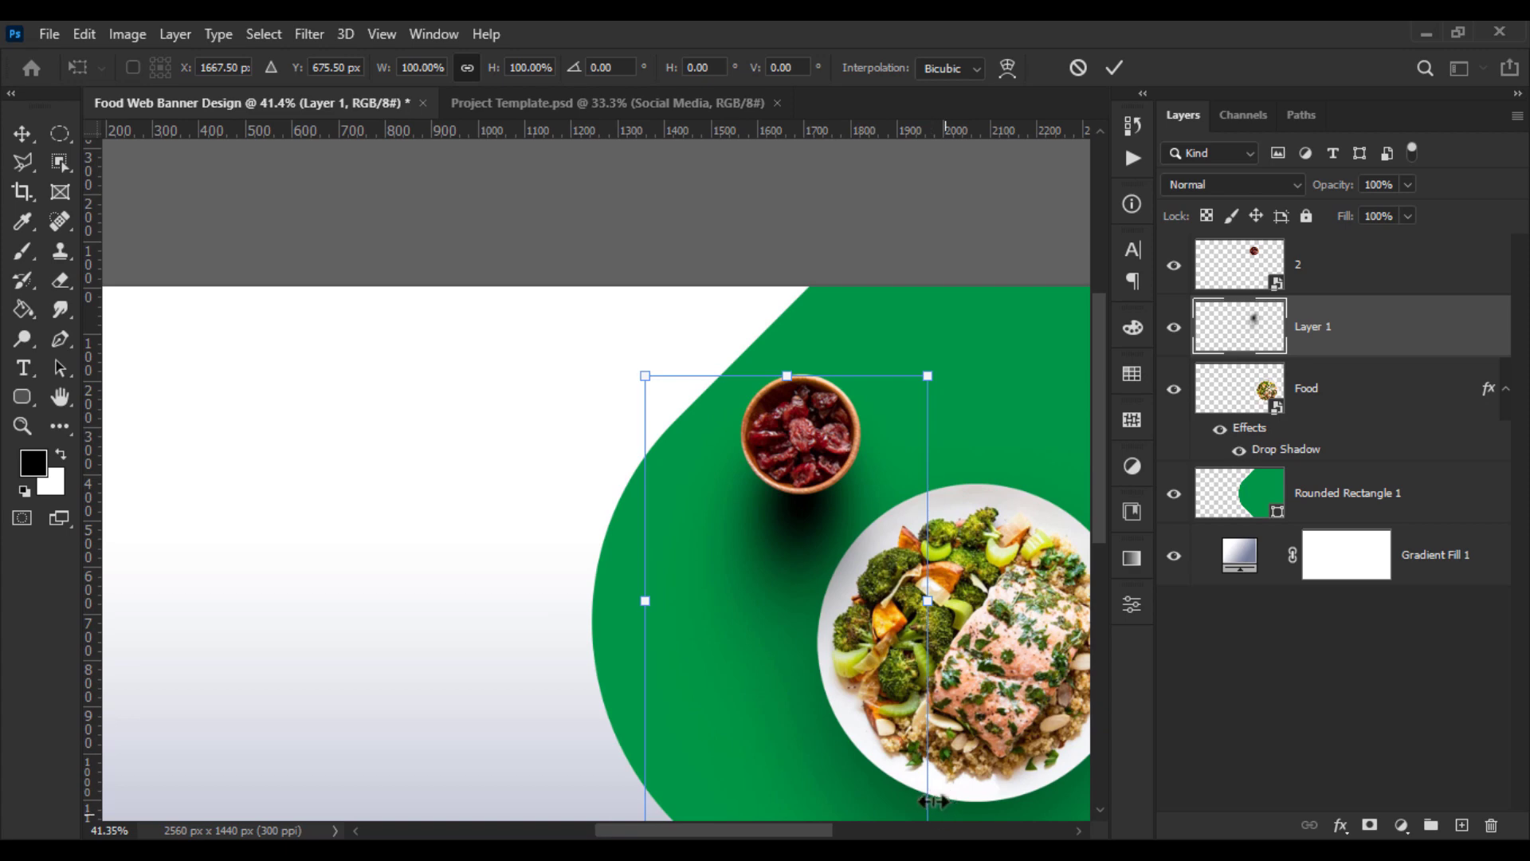
pyautogui.scroll(-1, 932, 801)
pyautogui.moveTo(862, 649); pyautogui.dragTo(843, 618)
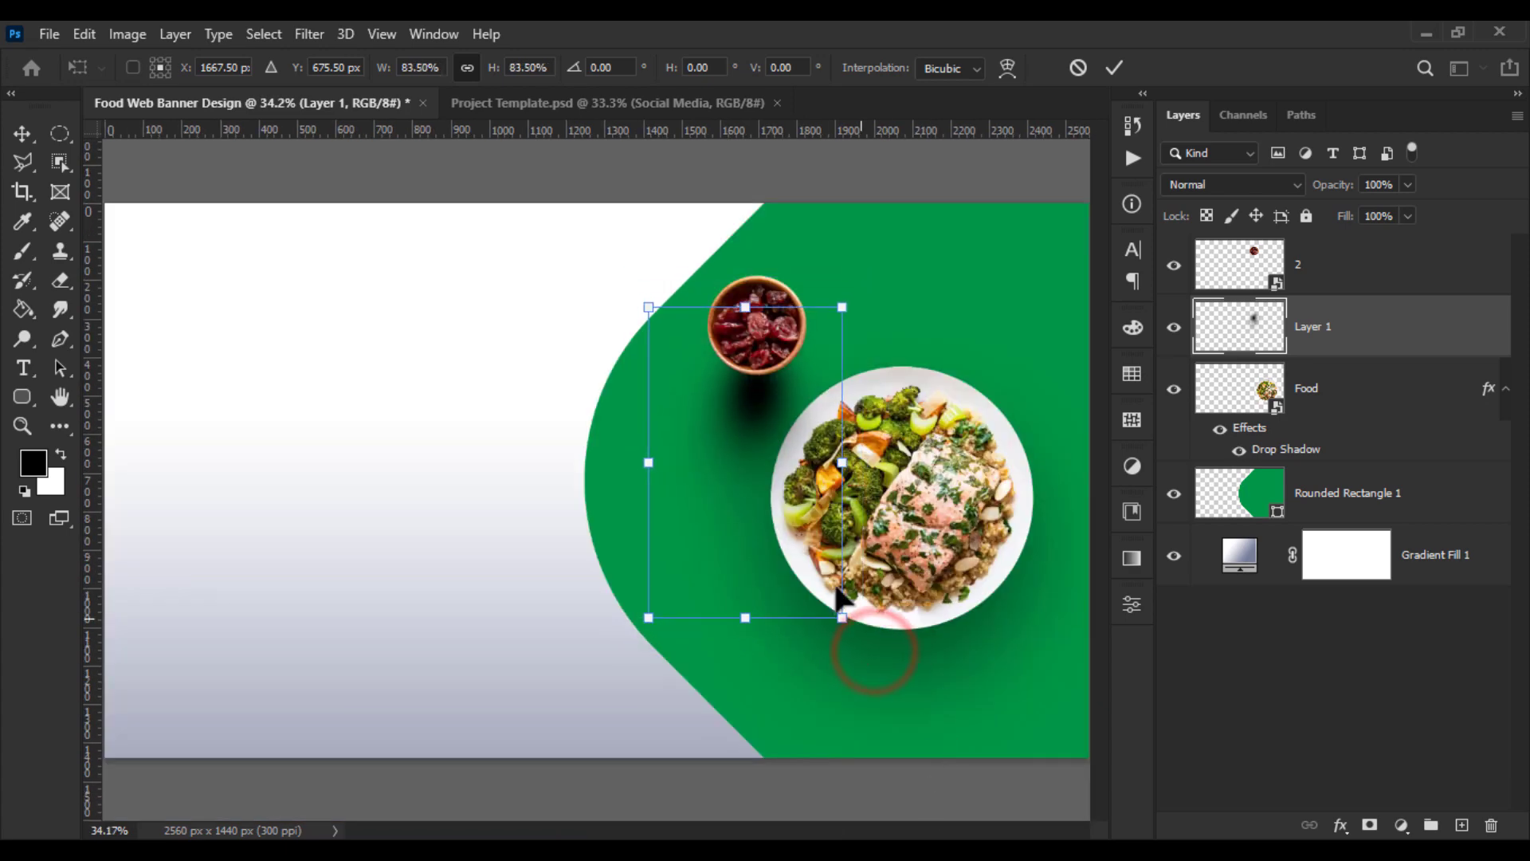
pyautogui.scroll(2, 833, 552)
pyautogui.moveTo(766, 387); pyautogui.dragTo(770, 364)
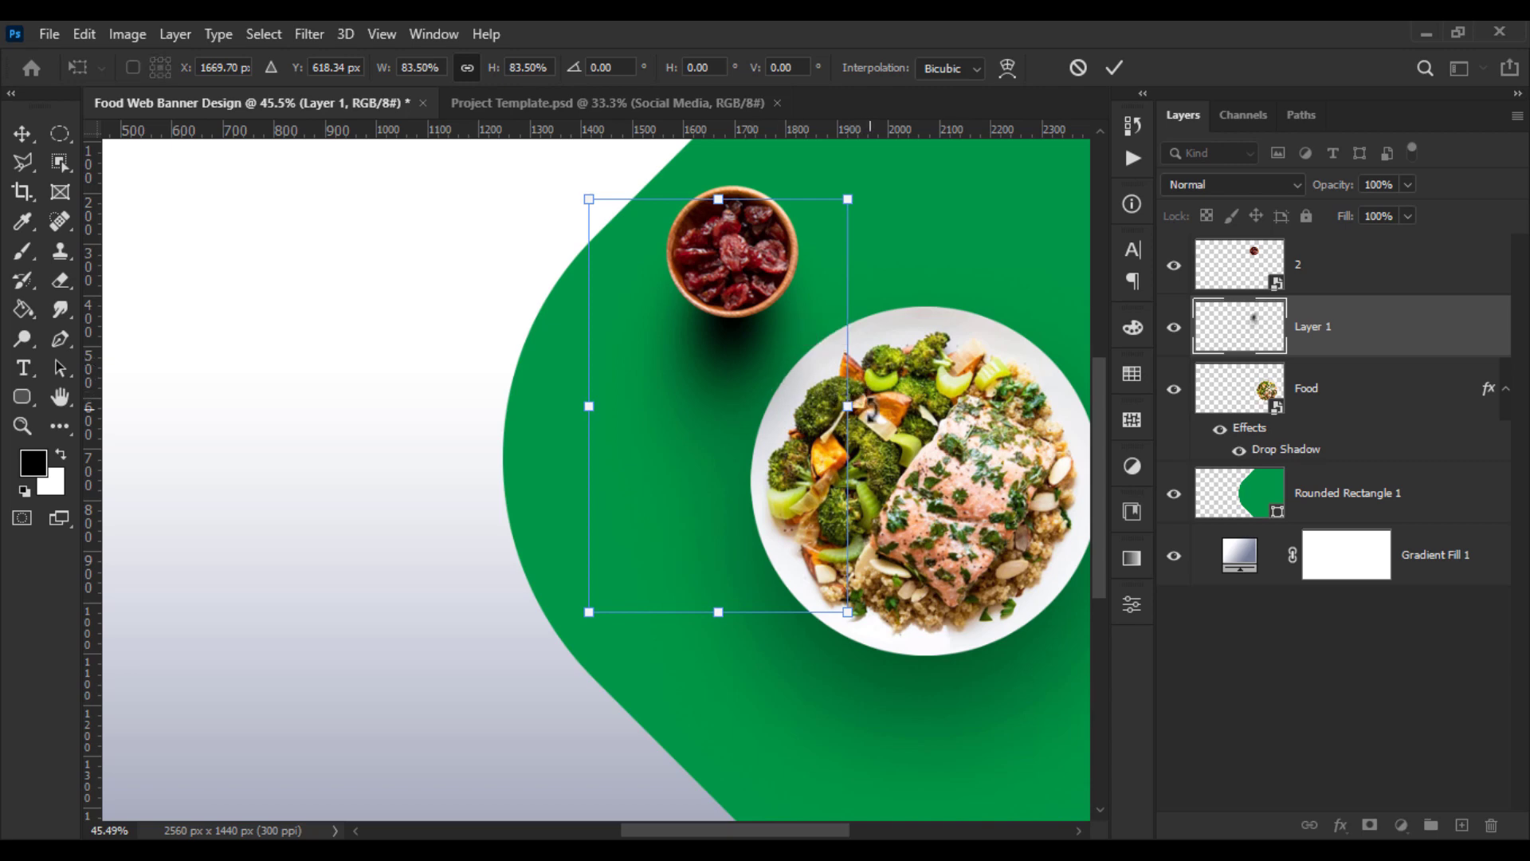
pyautogui.press('Return')
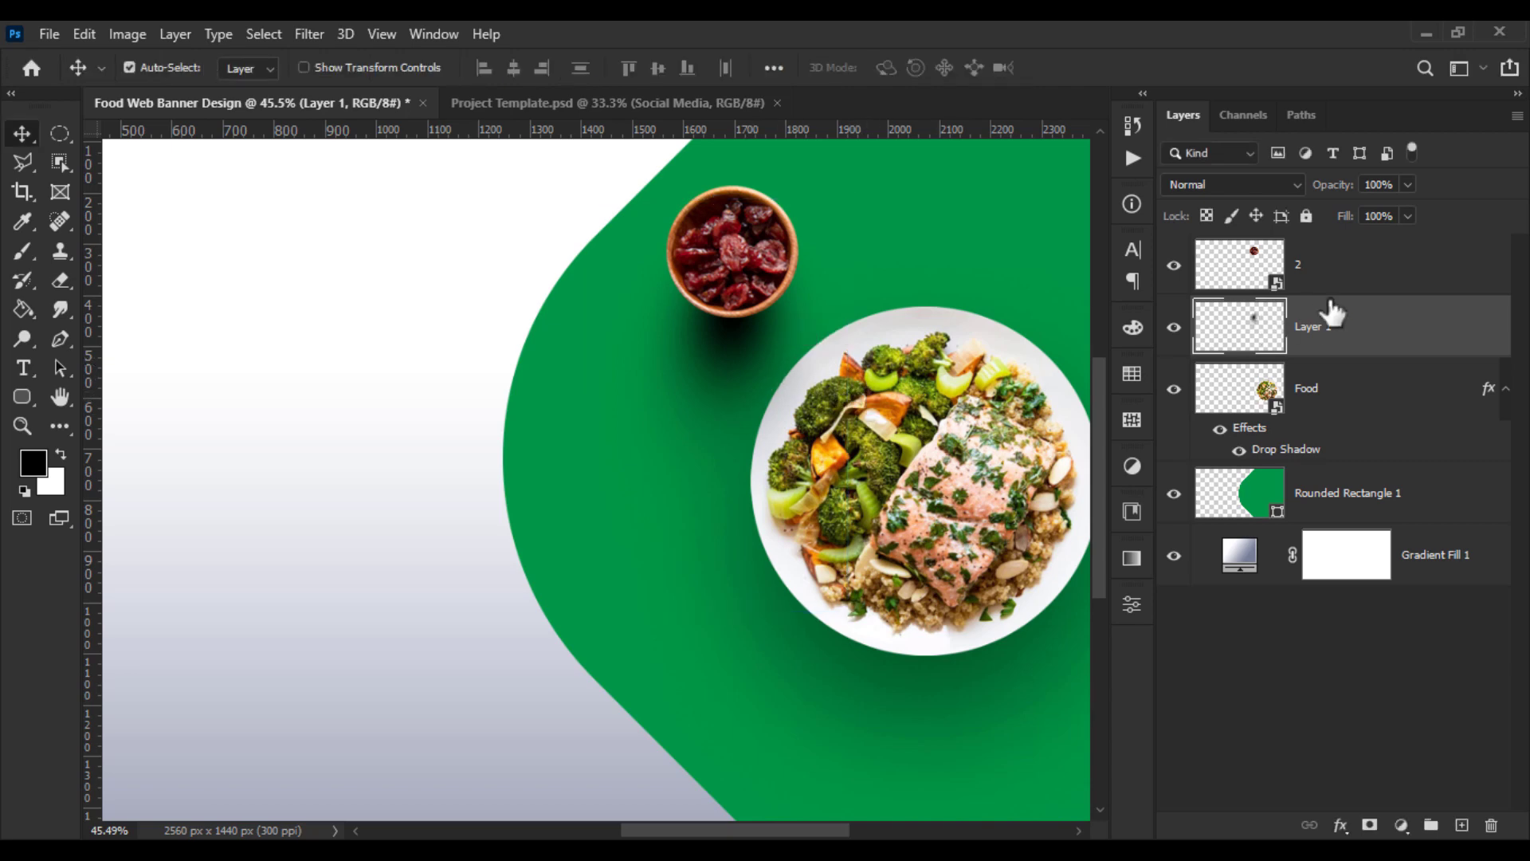
pyautogui.rightClick(1351, 279)
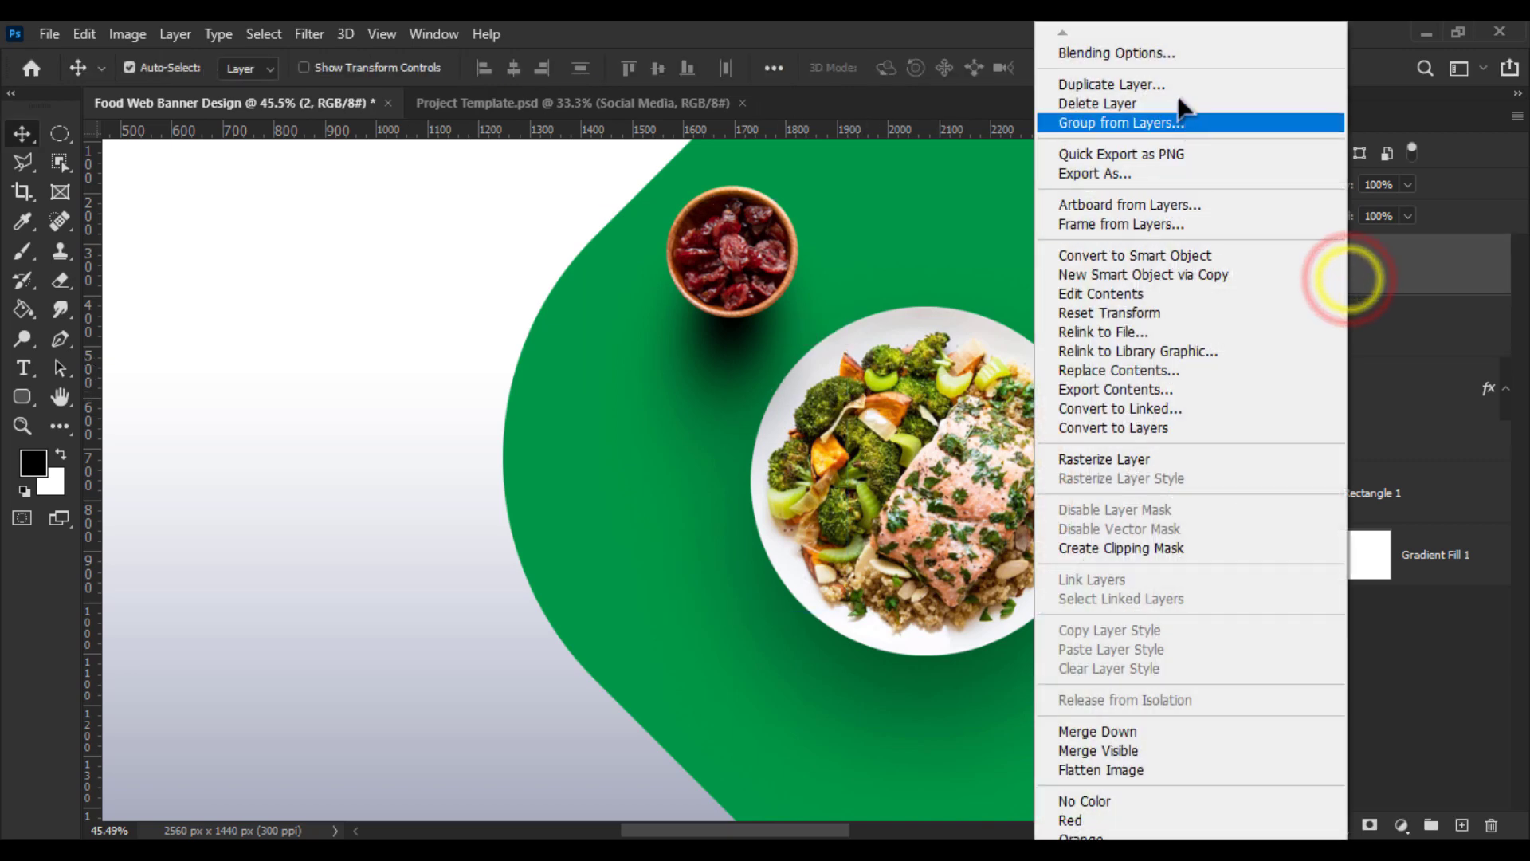
pyautogui.click(1185, 53)
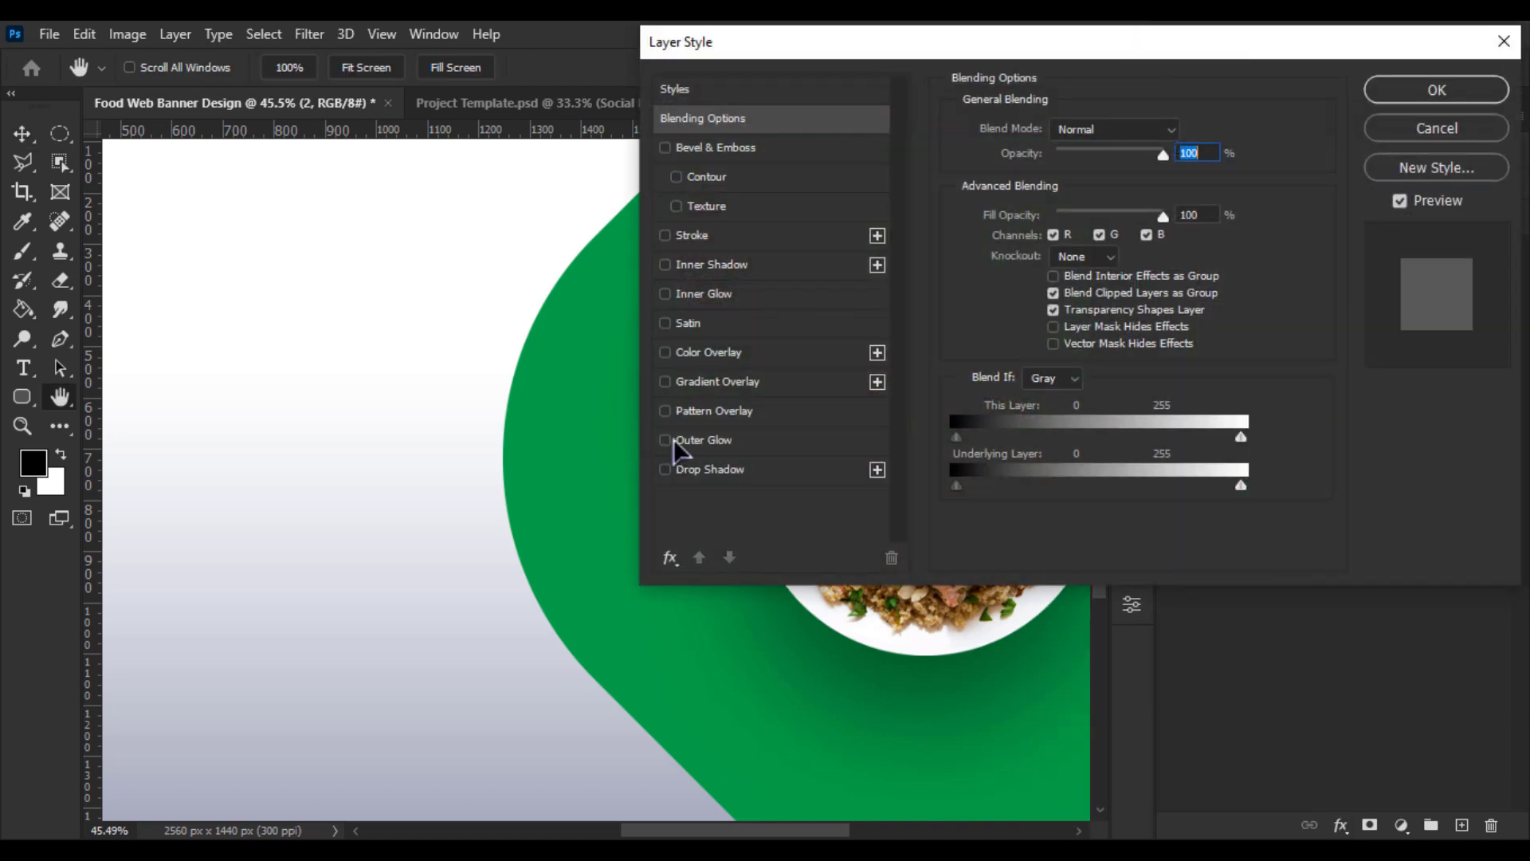
pyautogui.click(691, 468)
pyautogui.moveTo(810, 49); pyautogui.dragTo(996, 78)
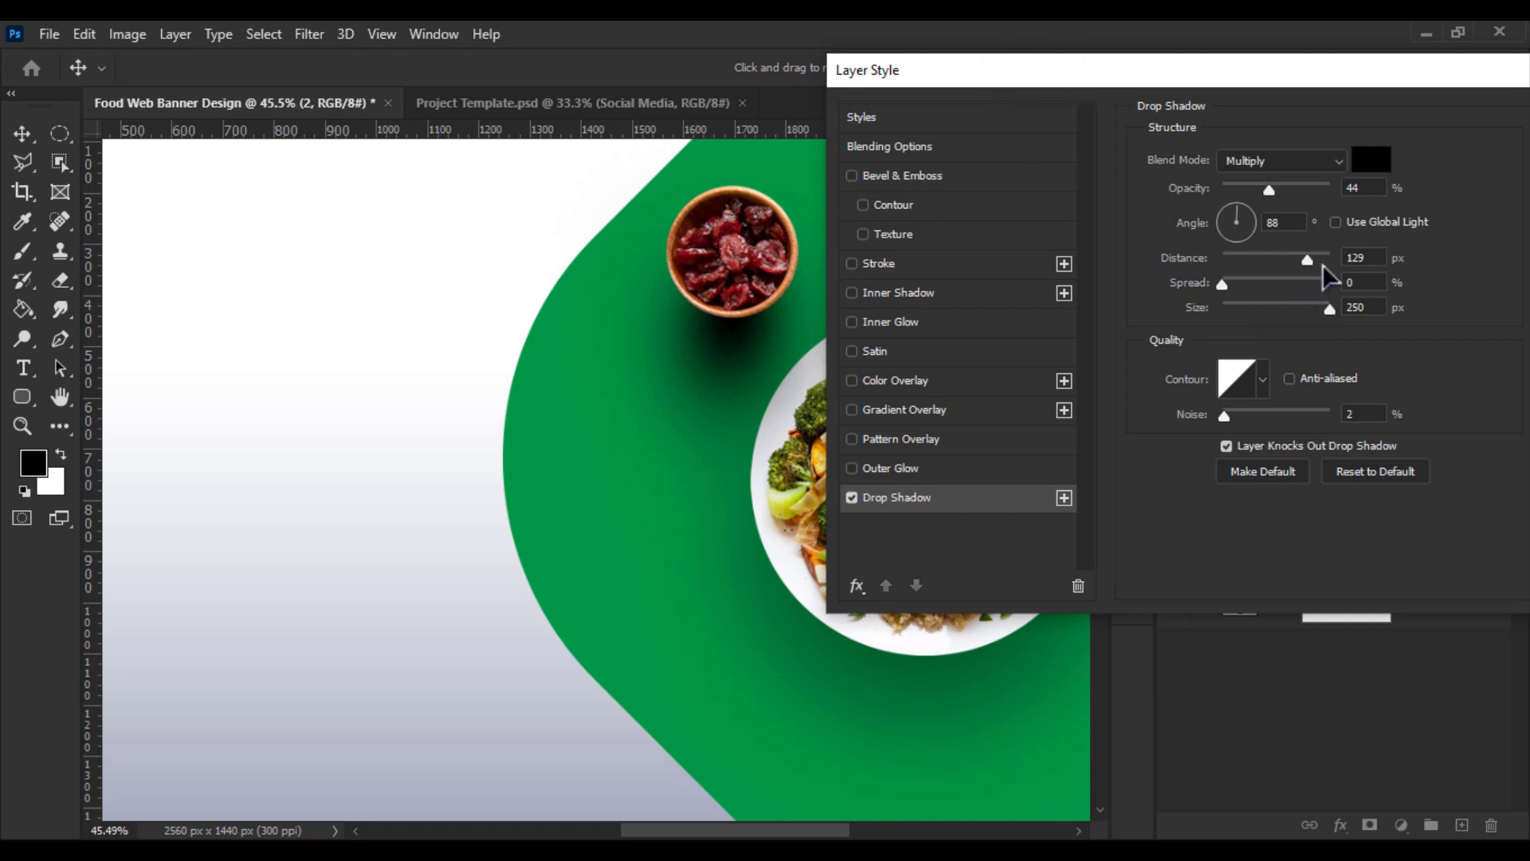
pyautogui.moveTo(1330, 308); pyautogui.dragTo(1286, 312)
pyautogui.click(1341, 91)
pyautogui.click(1146, 87)
pyautogui.moveTo(1081, 69); pyautogui.dragTo(727, 96)
pyautogui.click(1279, 180)
pyautogui.click(1313, 326)
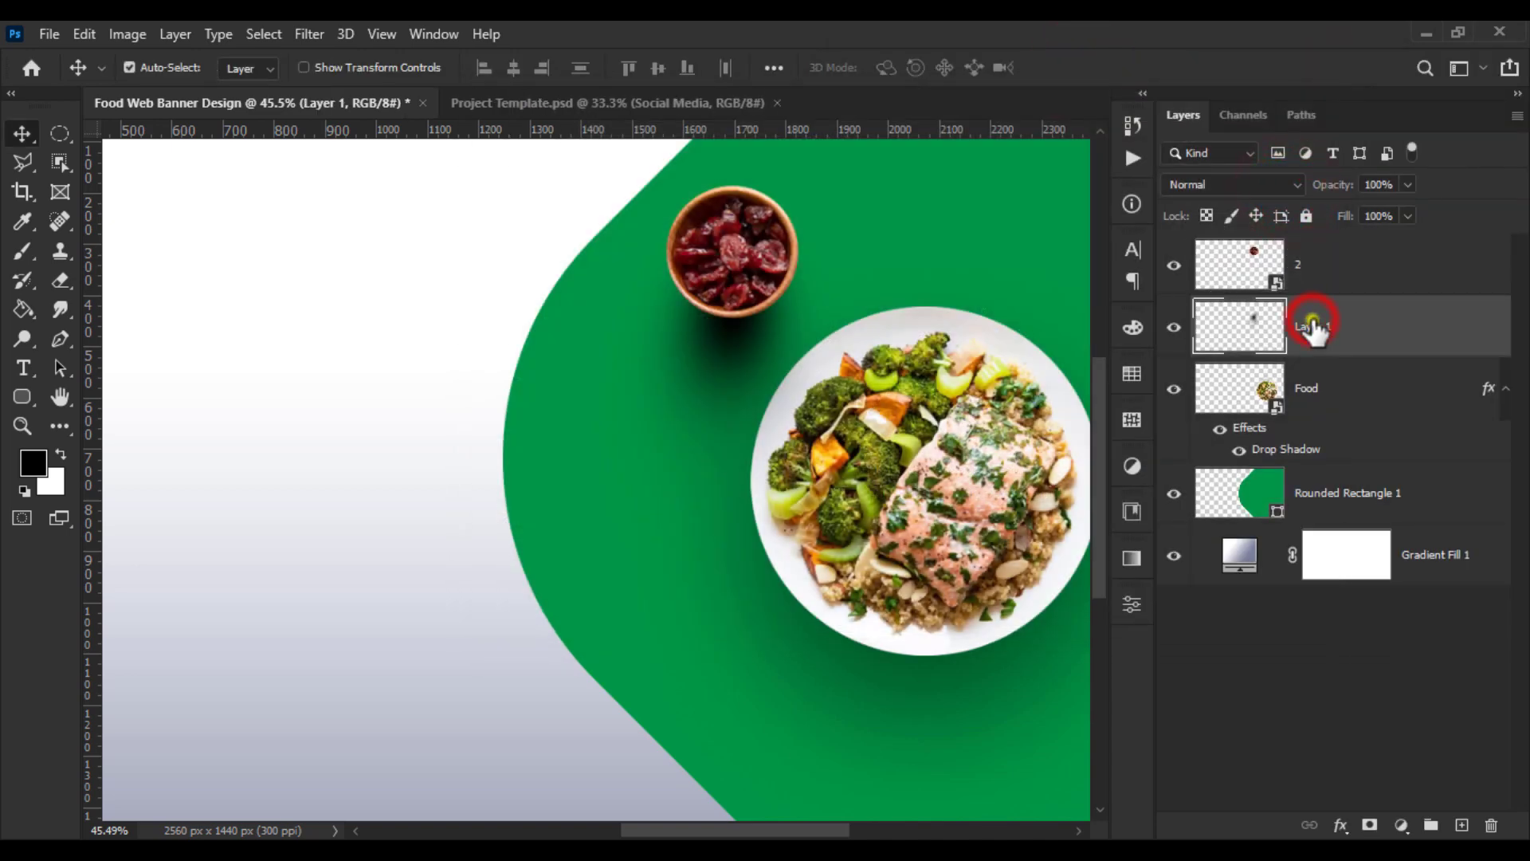
pyautogui.rightClick(1313, 327)
pyautogui.click(1349, 292)
# Add a Multiply Drop Shadow to the berry bowl with 59% opacity, 82° angle, 37 px distance and 150 px size
pyautogui.rightClick(1347, 283)
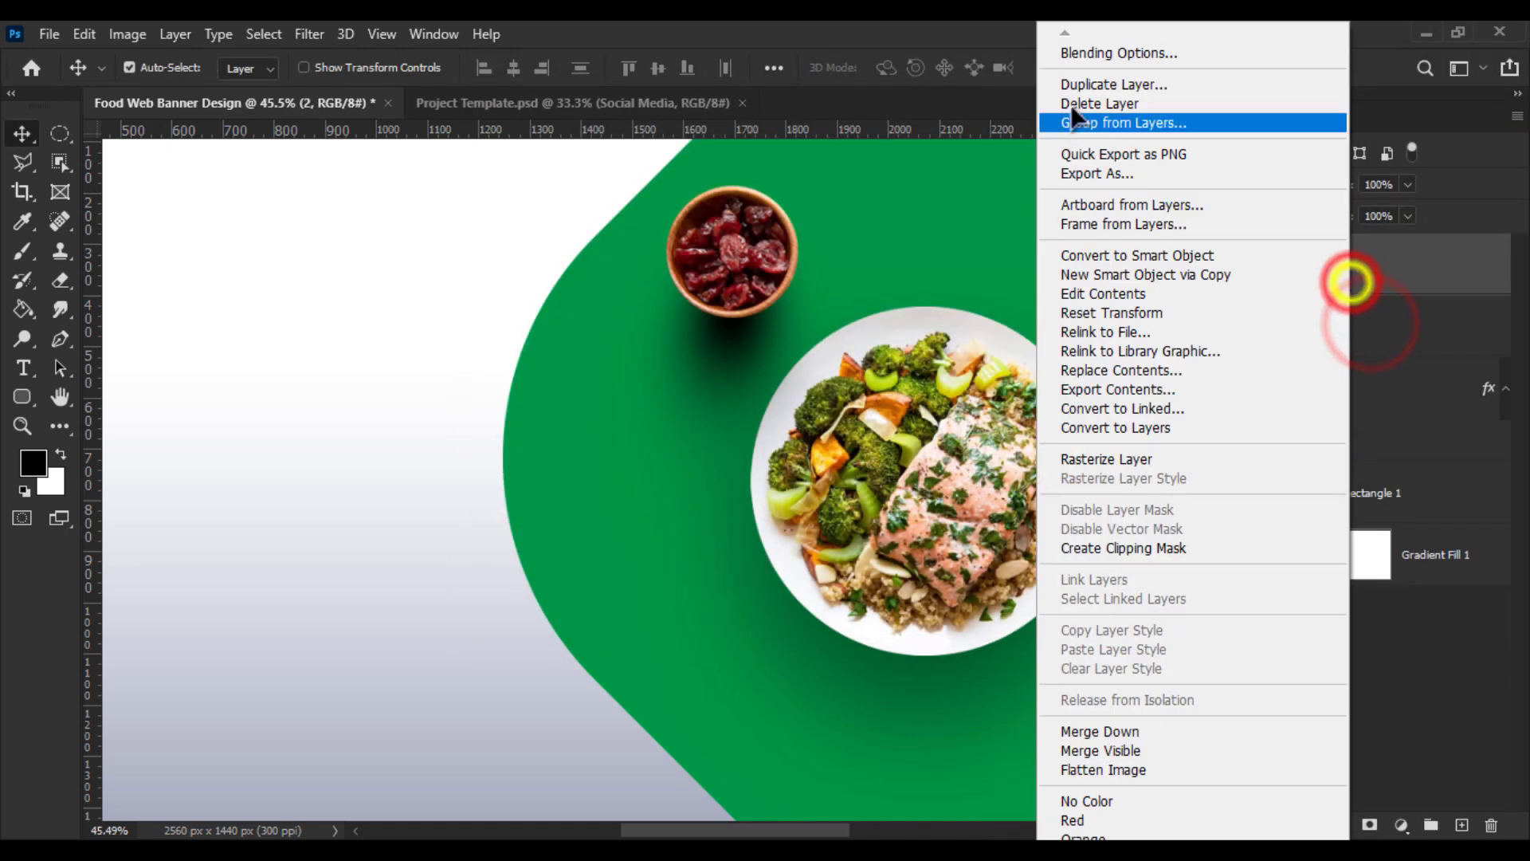
pyautogui.click(1083, 54)
pyautogui.click(522, 525)
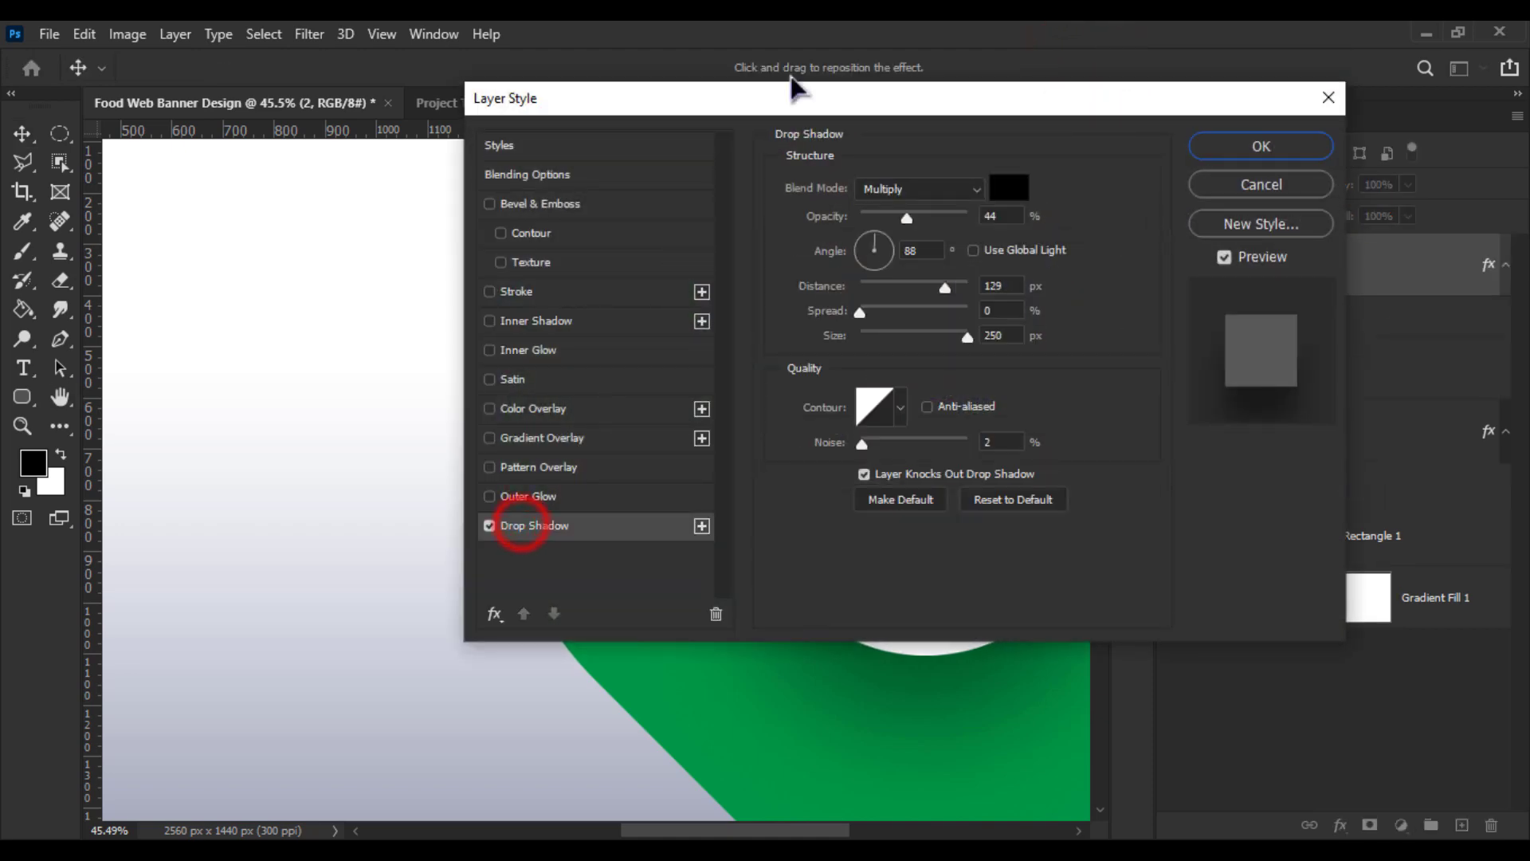
pyautogui.moveTo(845, 110); pyautogui.dragTo(1186, 197)
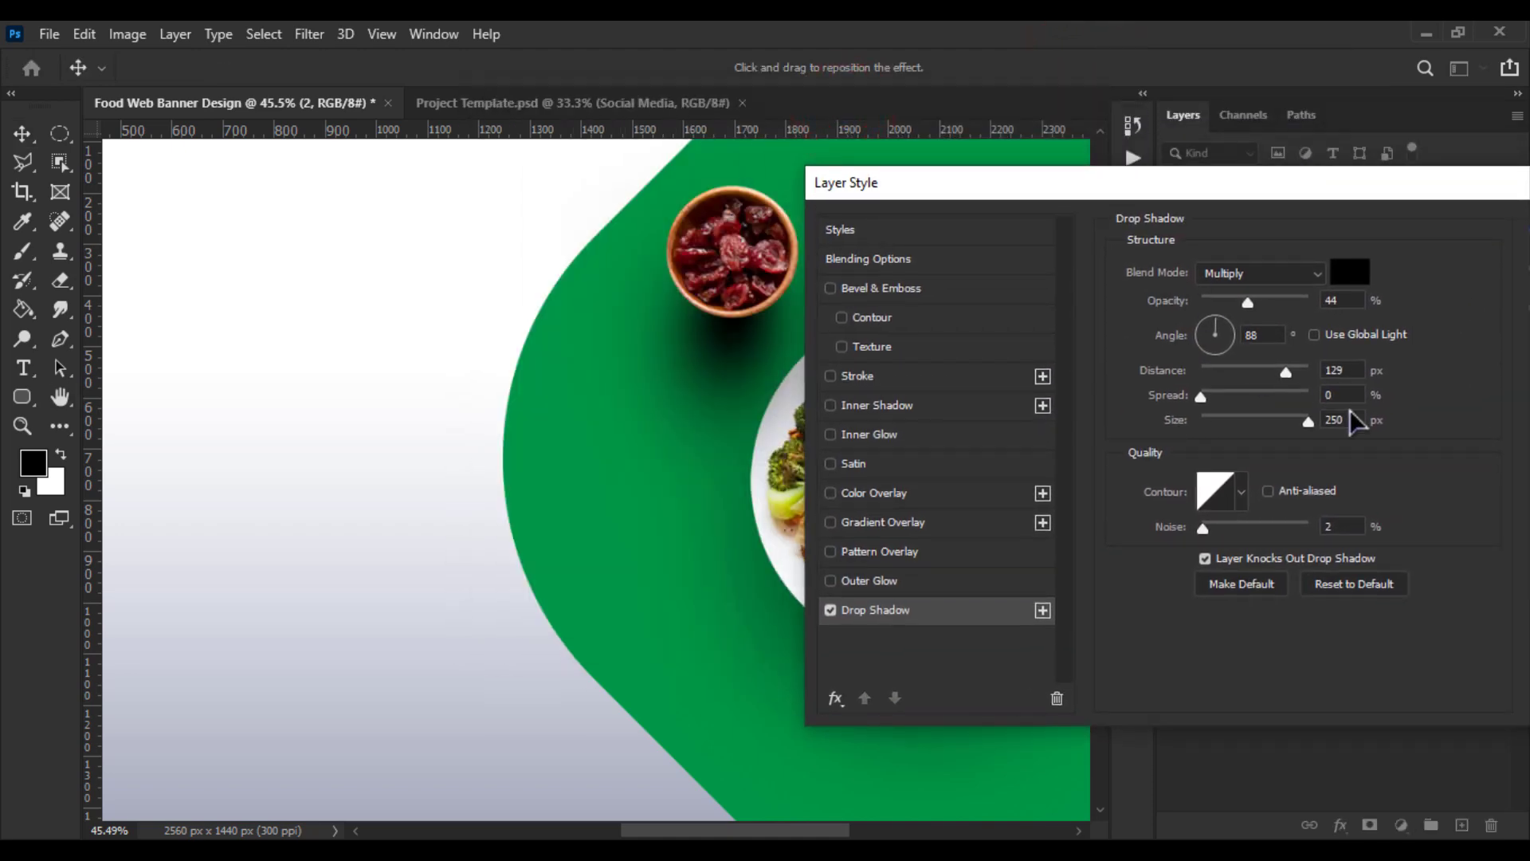
pyautogui.moveTo(1304, 423); pyautogui.dragTo(1270, 426)
pyautogui.moveTo(736, 327); pyautogui.dragTo(730, 291)
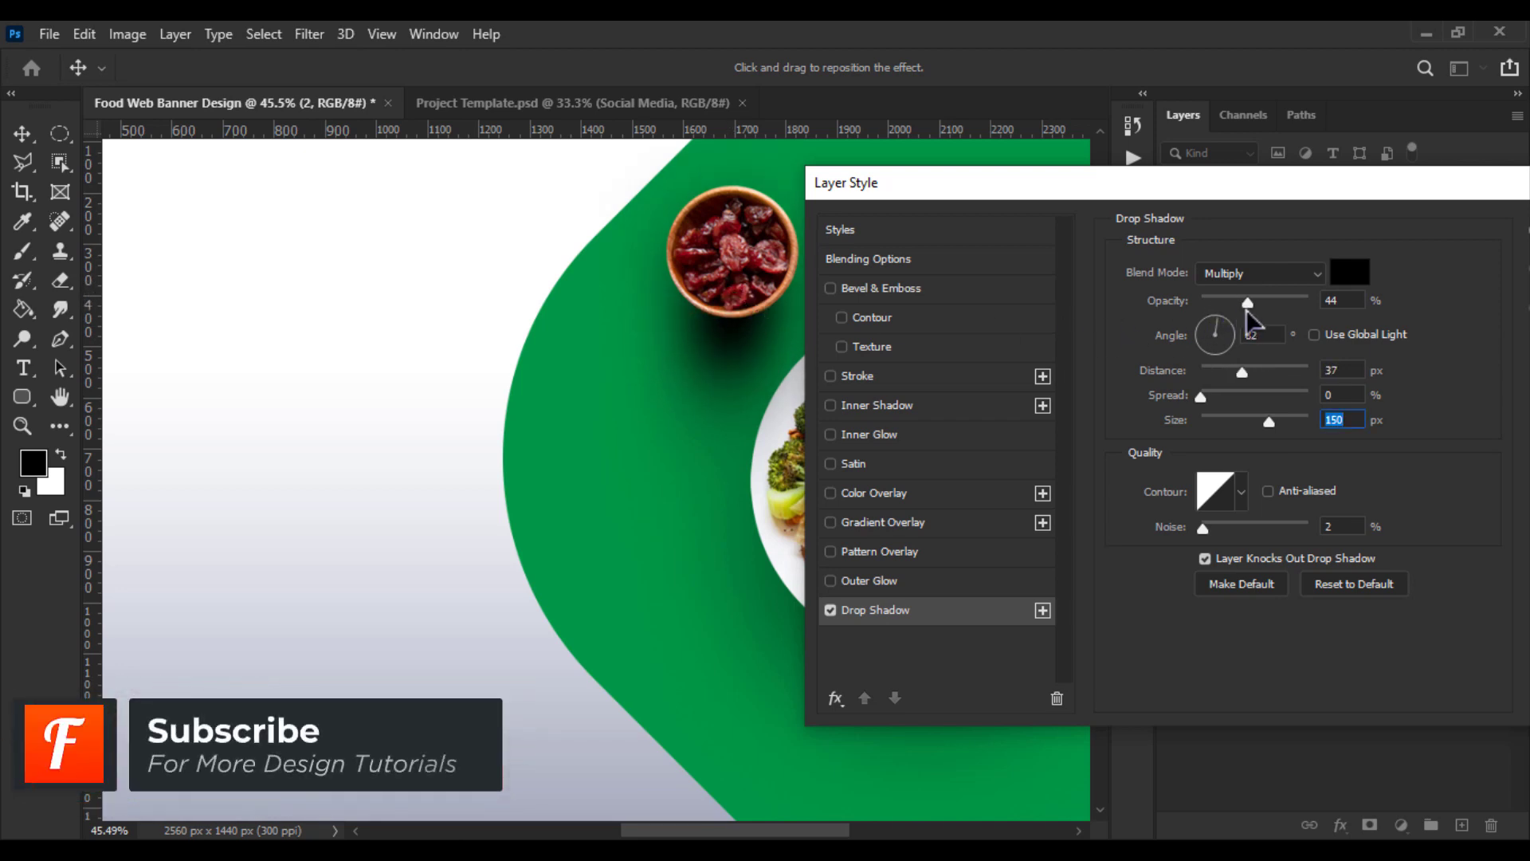
pyautogui.click(1265, 303)
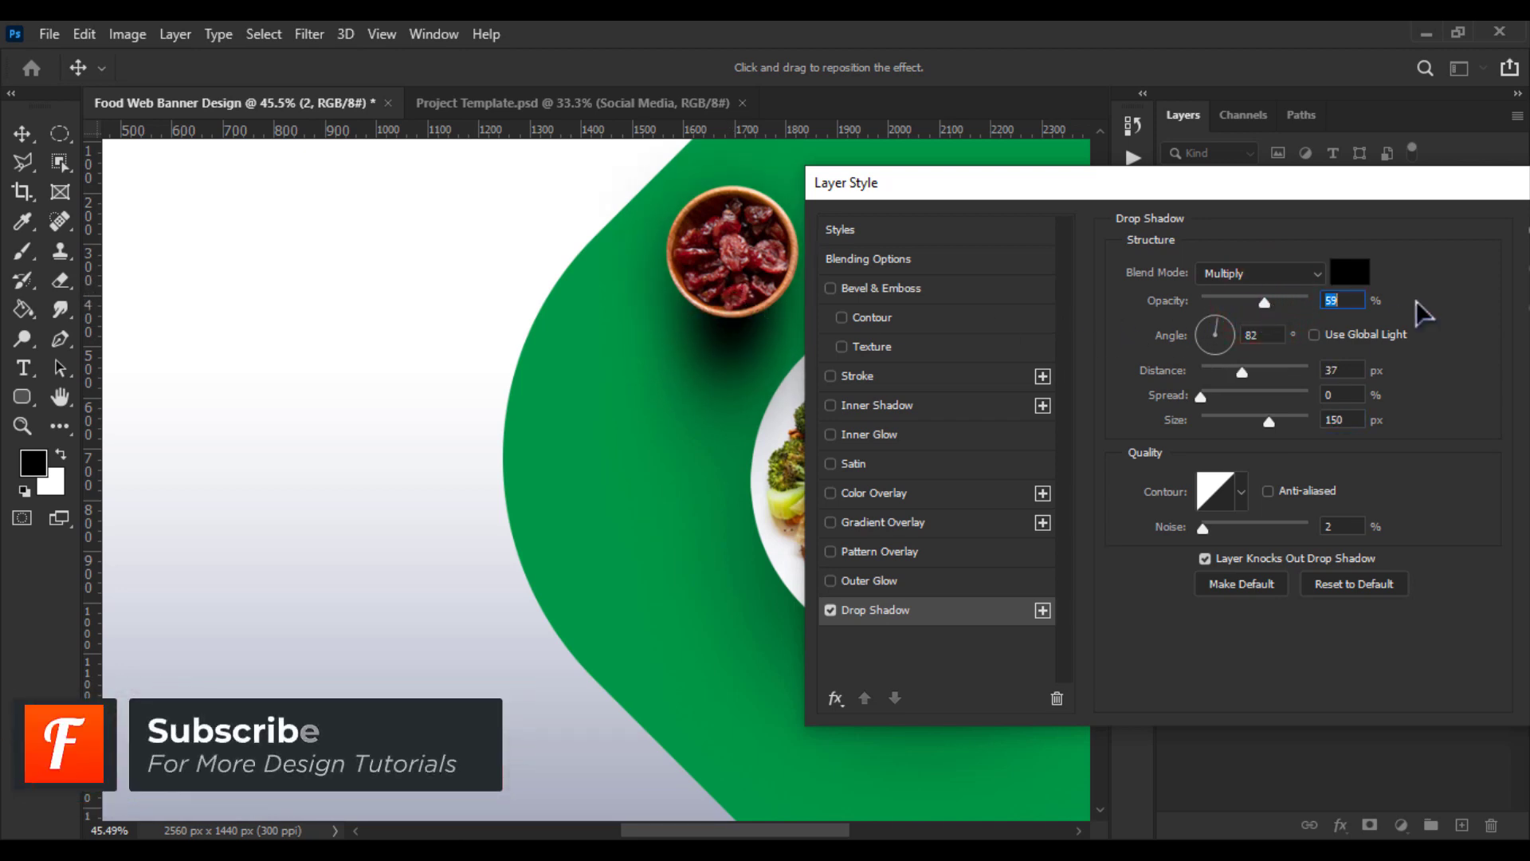
pyautogui.moveTo(1219, 195); pyautogui.dragTo(867, 310)
pyautogui.click(1246, 335)
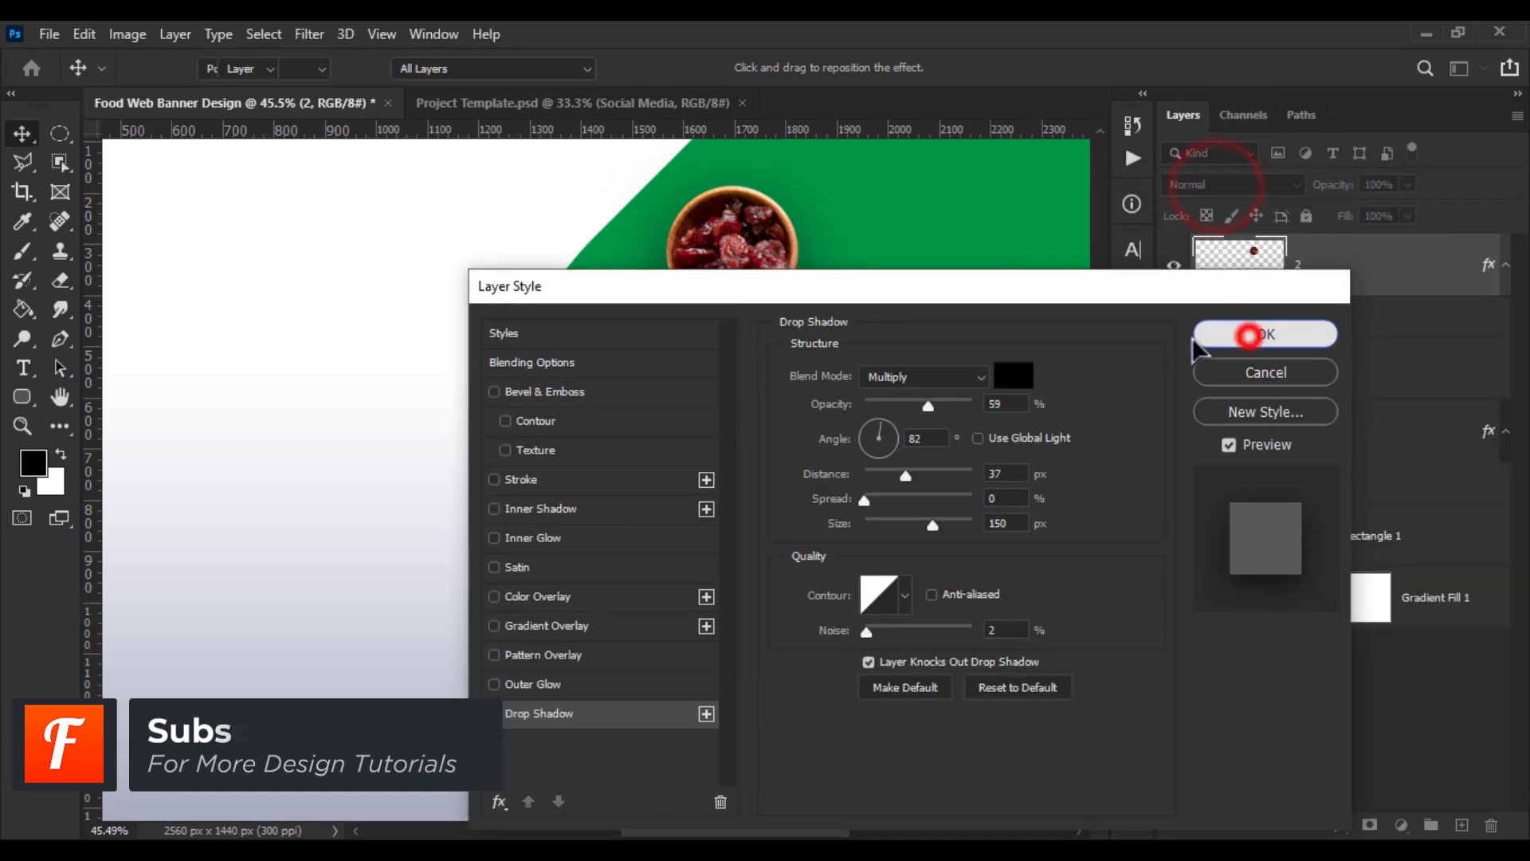
# Widen the painted shadow under the berry bowl to about 117% and slightly narrow its lower end
pyautogui.click(1358, 357)
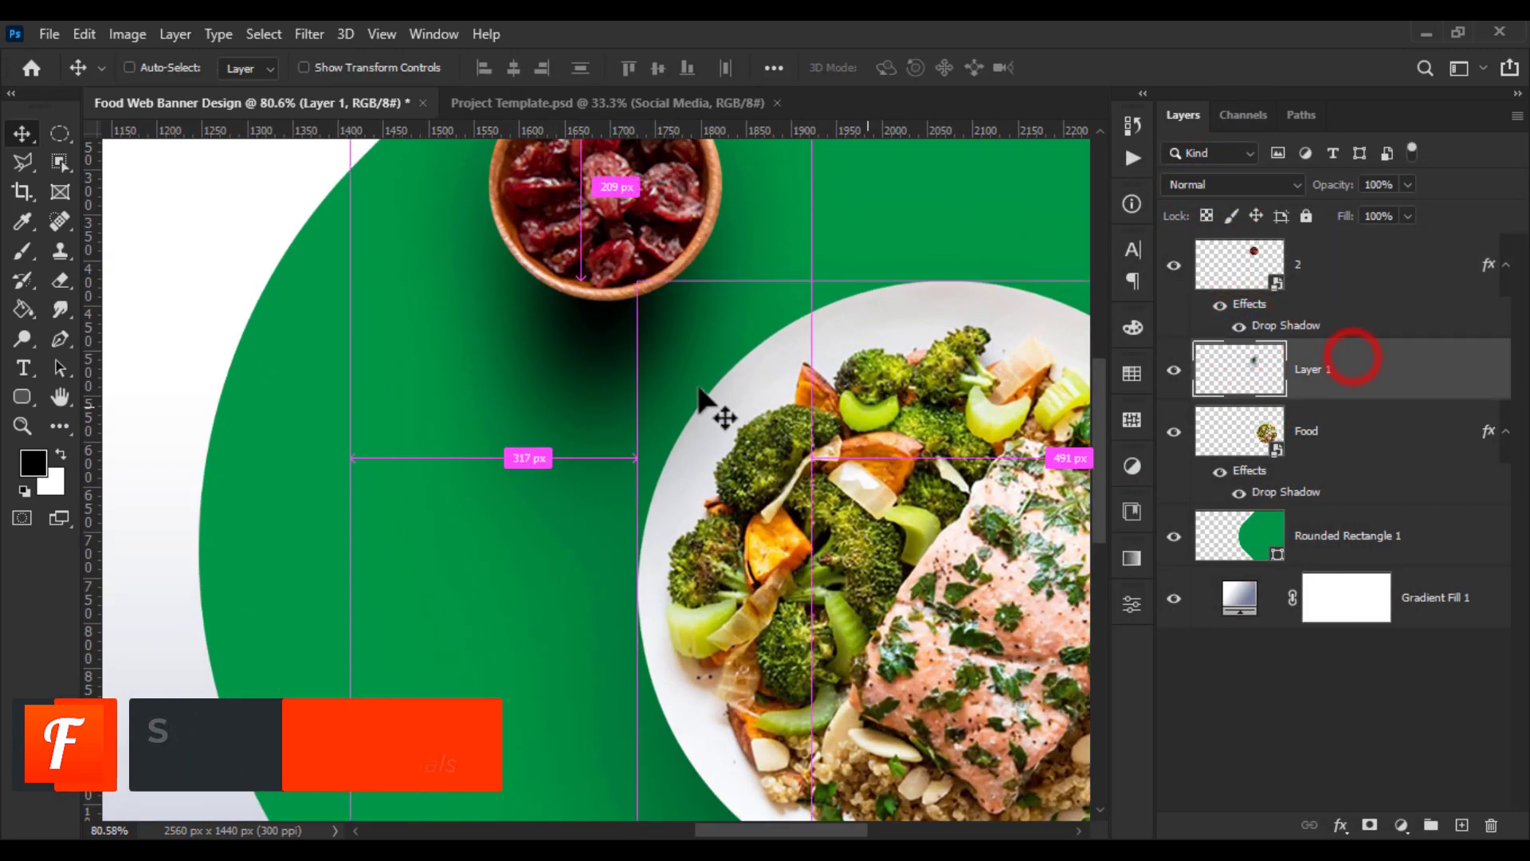
pyautogui.hotkey('ctrl', 't')
pyautogui.scroll(-2, 710, 399)
pyautogui.moveTo(791, 450); pyautogui.dragTo(821, 450)
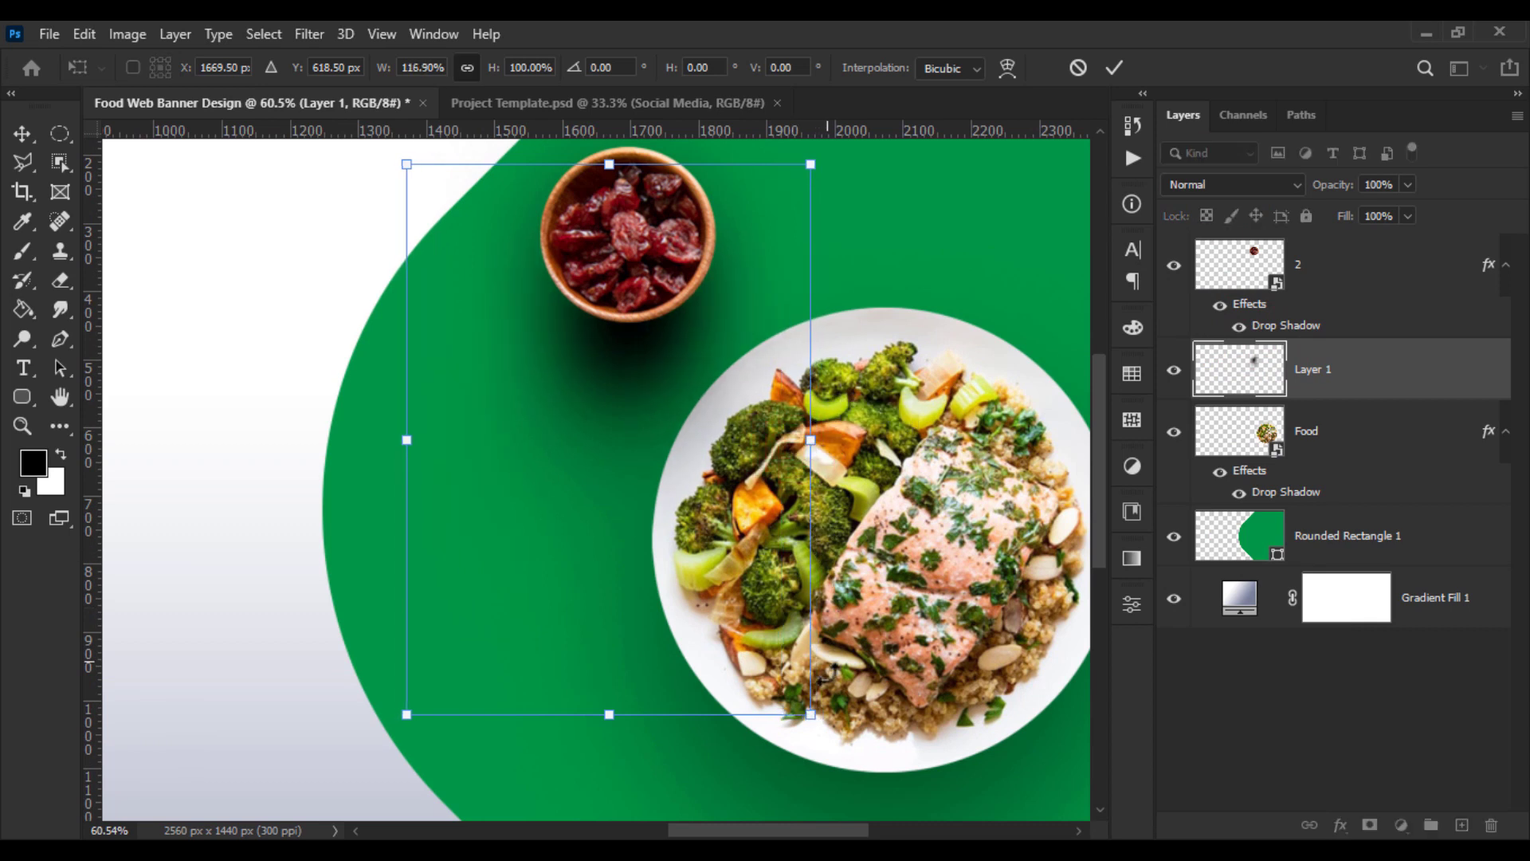
pyautogui.moveTo(813, 717)
pyautogui.mouseDown()
pyautogui.moveTo(763, 719)
pyautogui.moveTo(810, 716)
pyautogui.mouseUp()
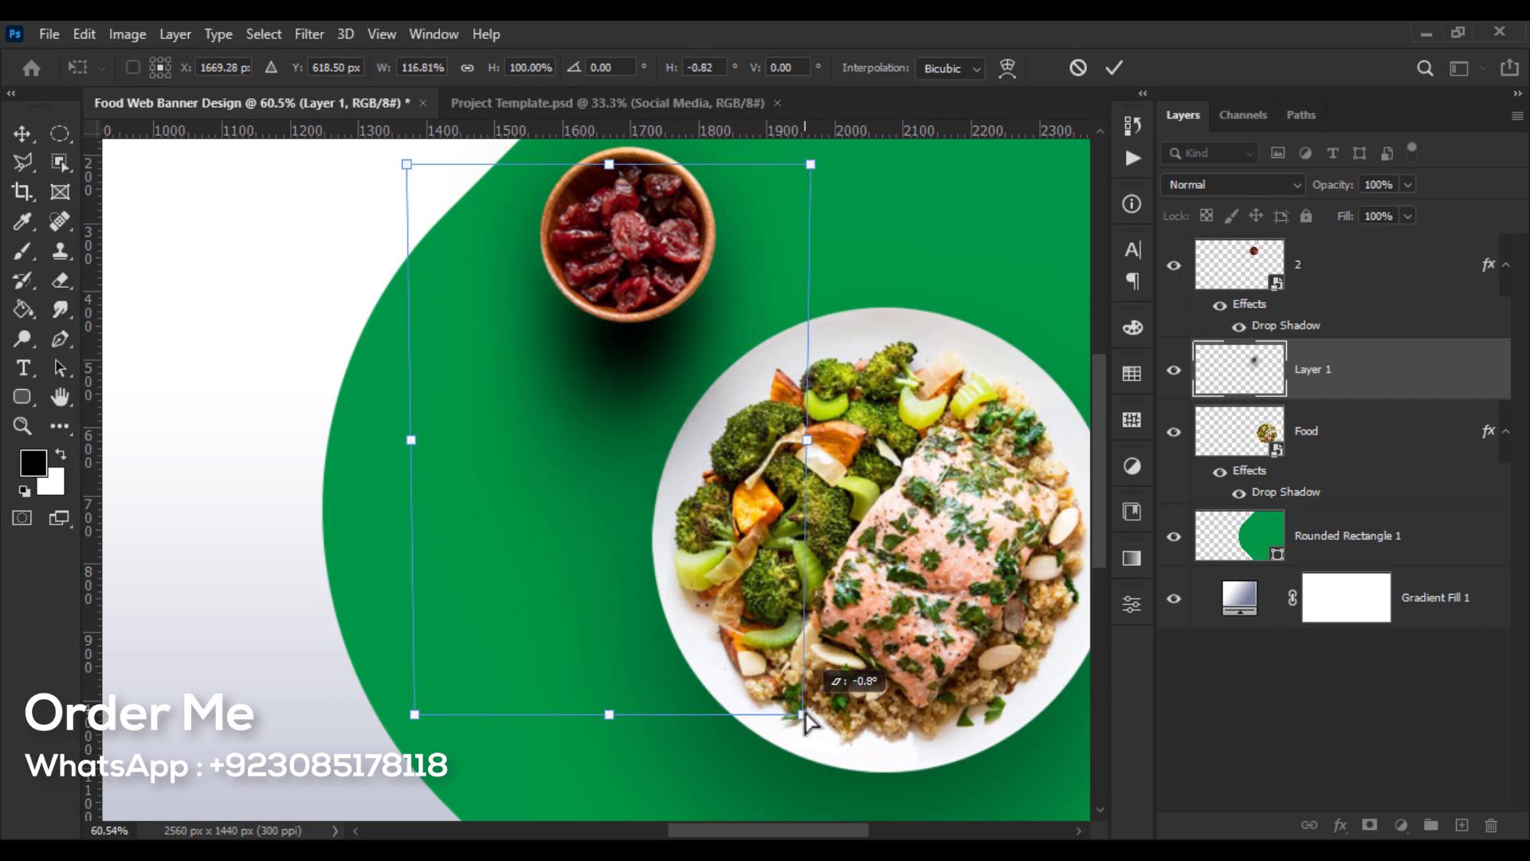
pyautogui.press('Return')
pyautogui.hotkey('ctrl', '0')
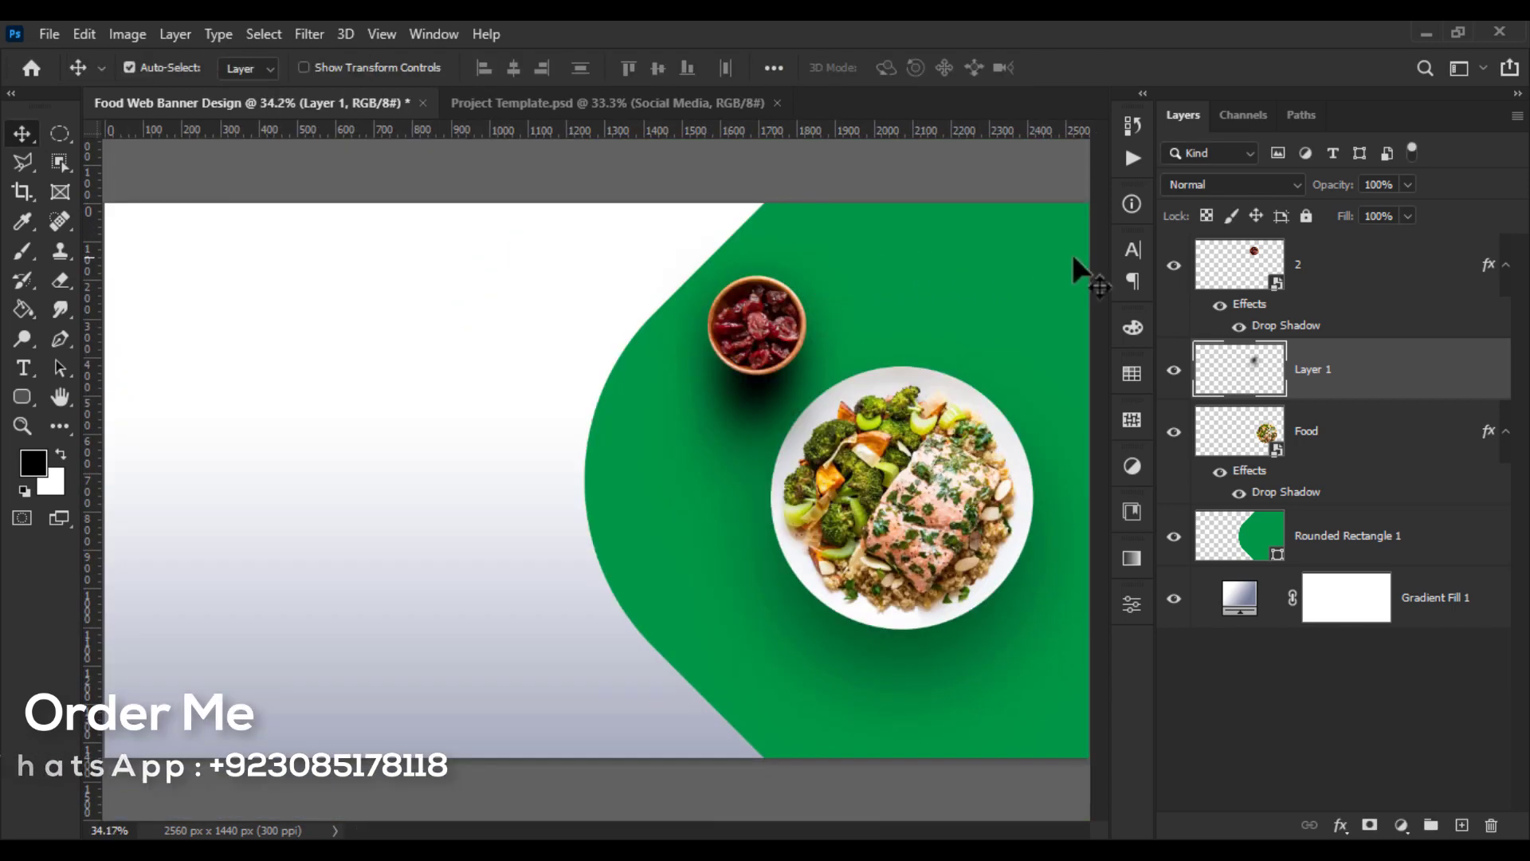
# Nudge the painted shadow slightly up and left, and set its layer opacity to 74%
pyautogui.scroll(7, 765, 387)
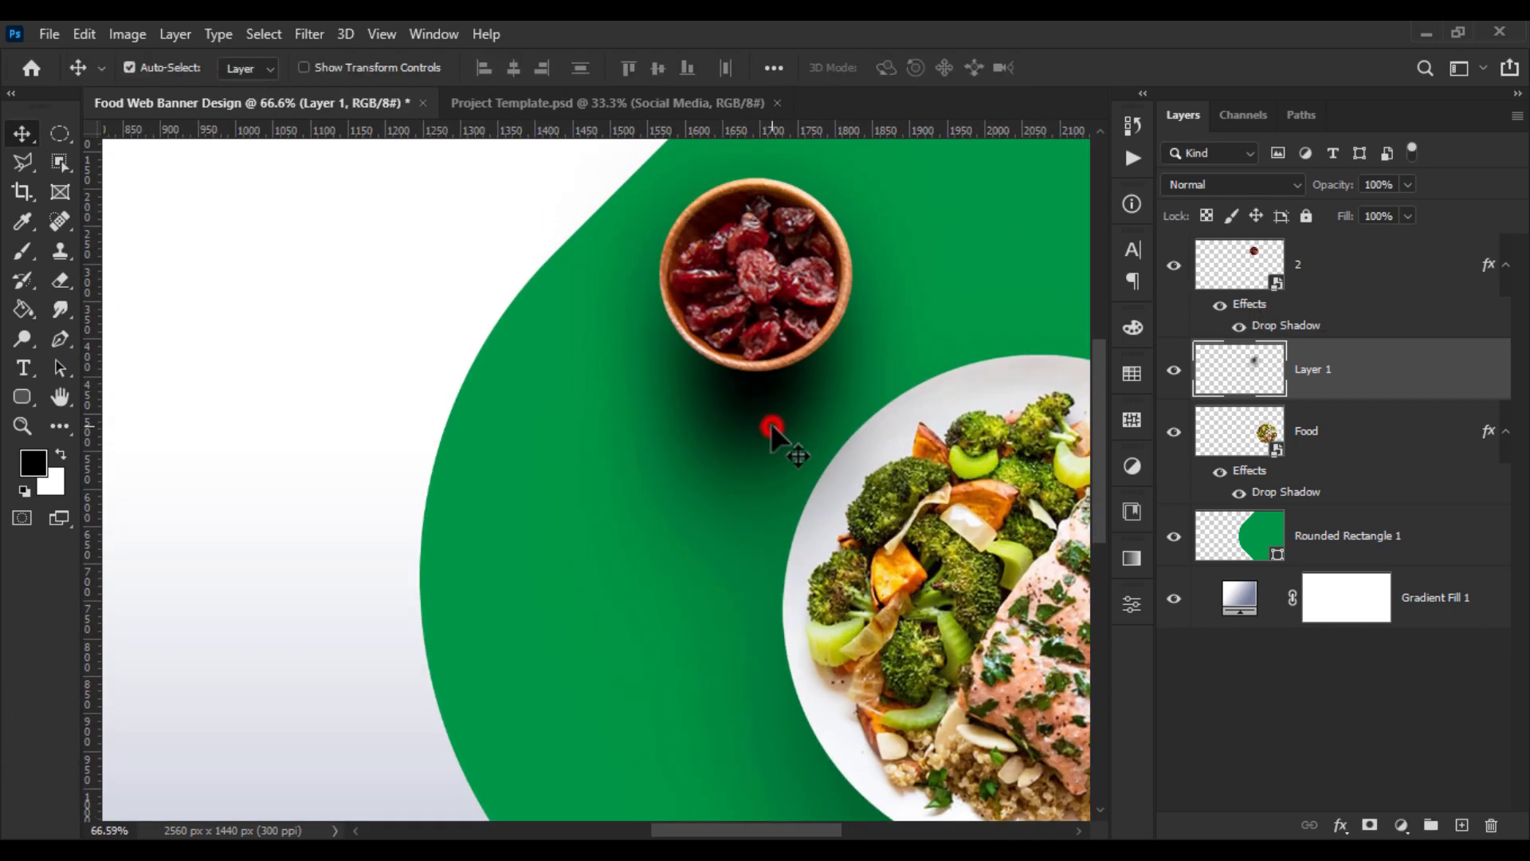
pyautogui.moveTo(772, 422); pyautogui.dragTo(754, 413)
pyautogui.scroll(-7, 753, 413)
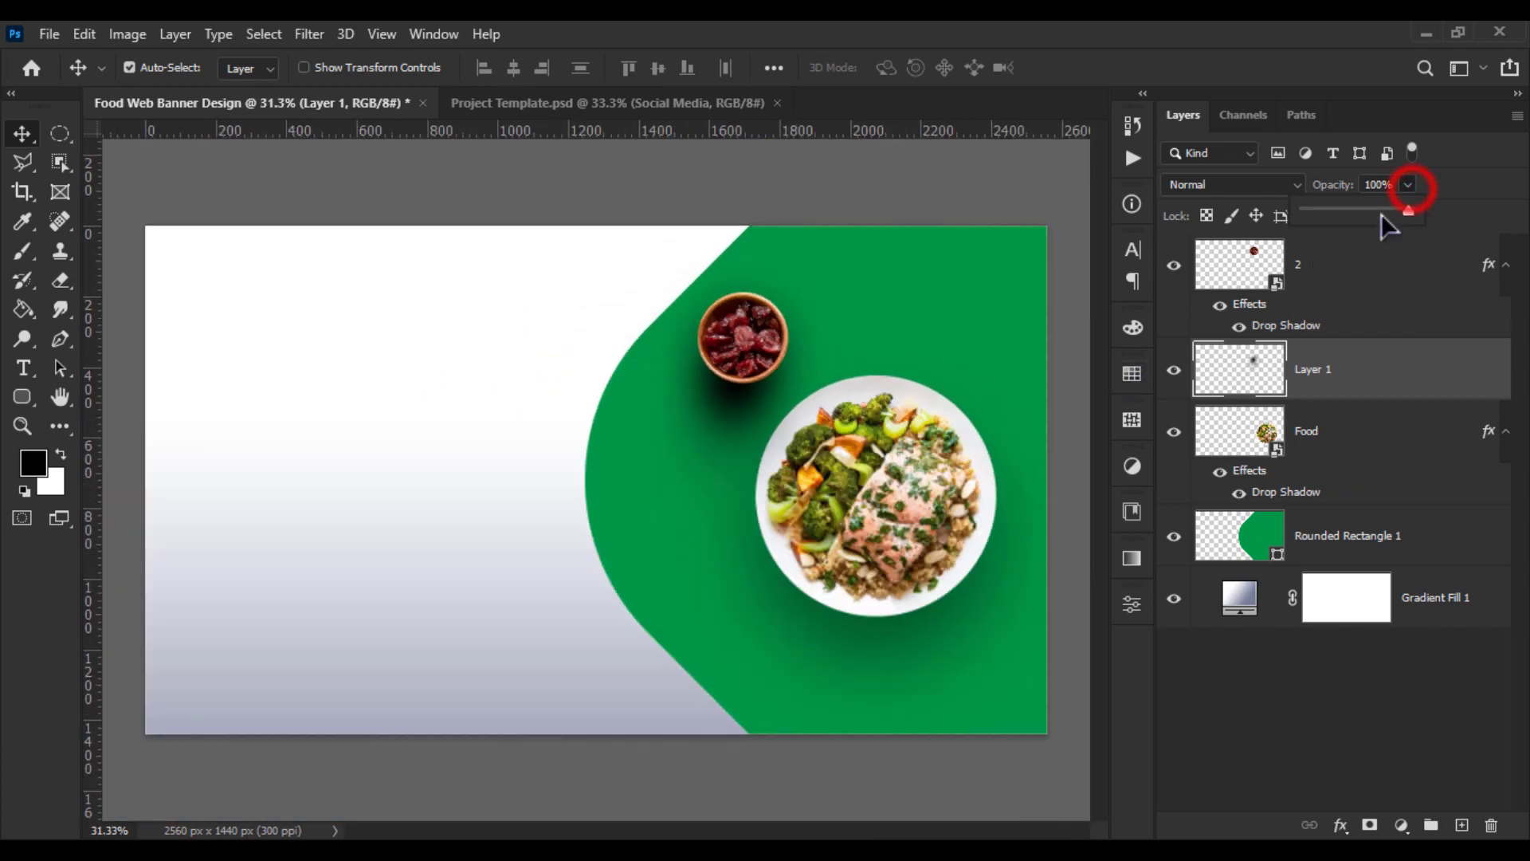
pyautogui.moveTo(1381, 215)
pyautogui.mouseDown()
pyautogui.moveTo(1361, 214)
pyautogui.moveTo(1382, 214)
pyautogui.mouseUp()
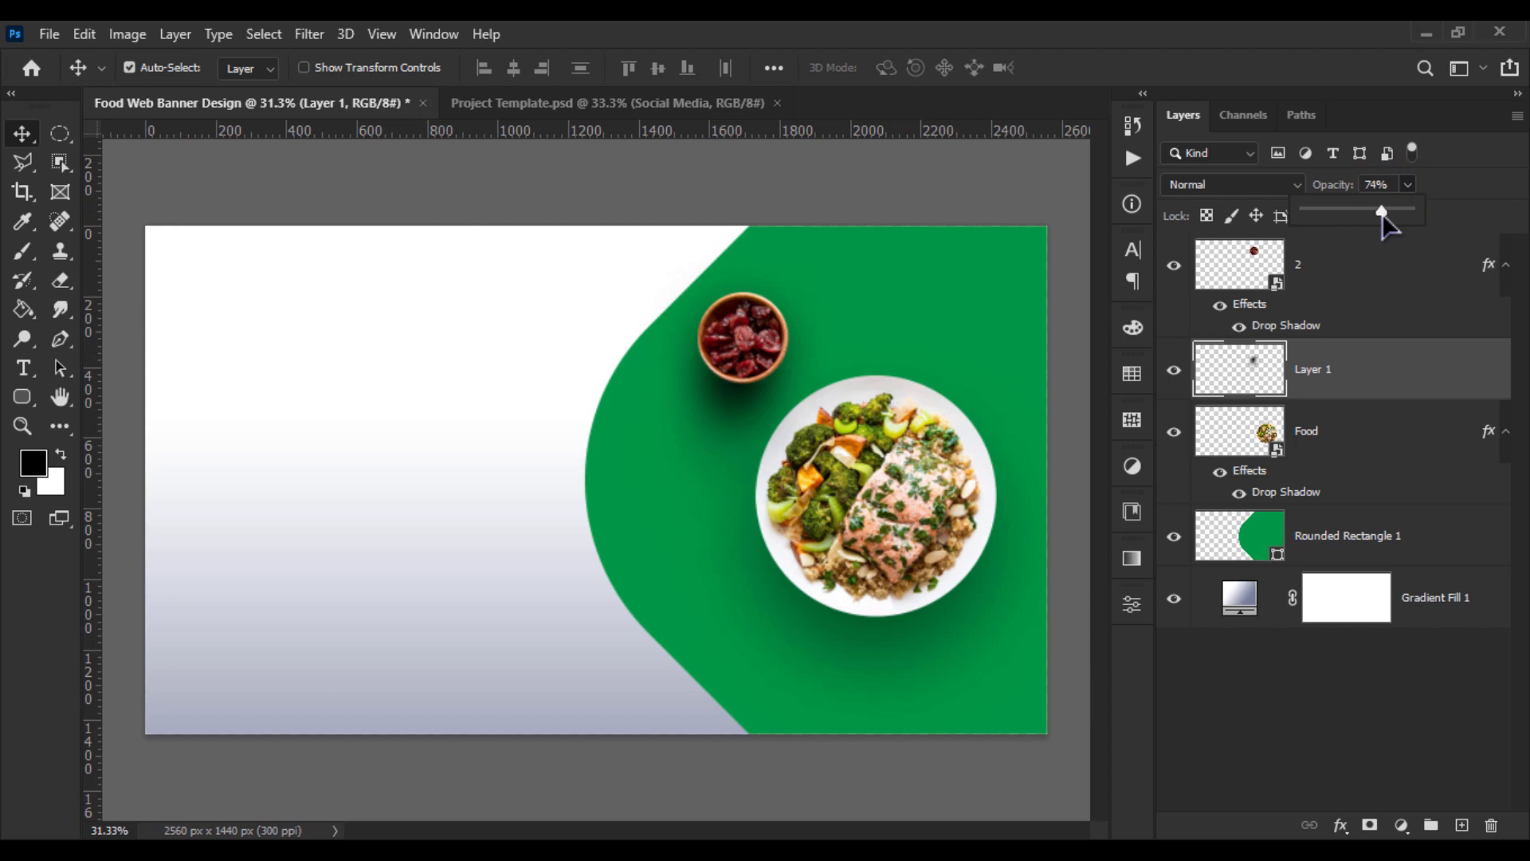
# Convert the berry bowl layer and its painted shadow layer into one smart object
pyautogui.click(1352, 381)
pyautogui.rightClick(1347, 297)
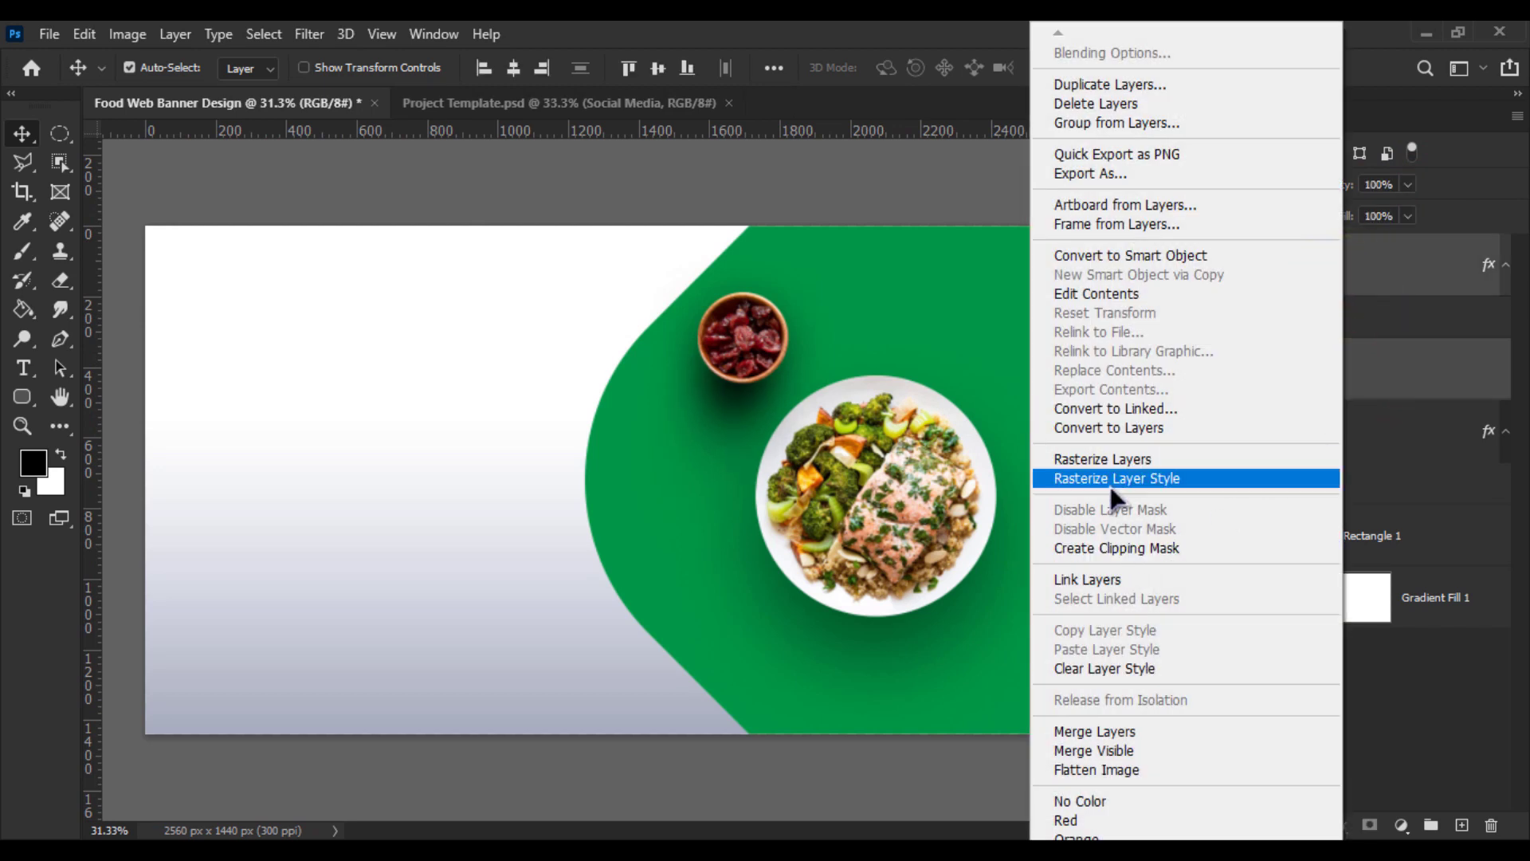
pyautogui.click(1107, 255)
pyautogui.click(1315, 597)
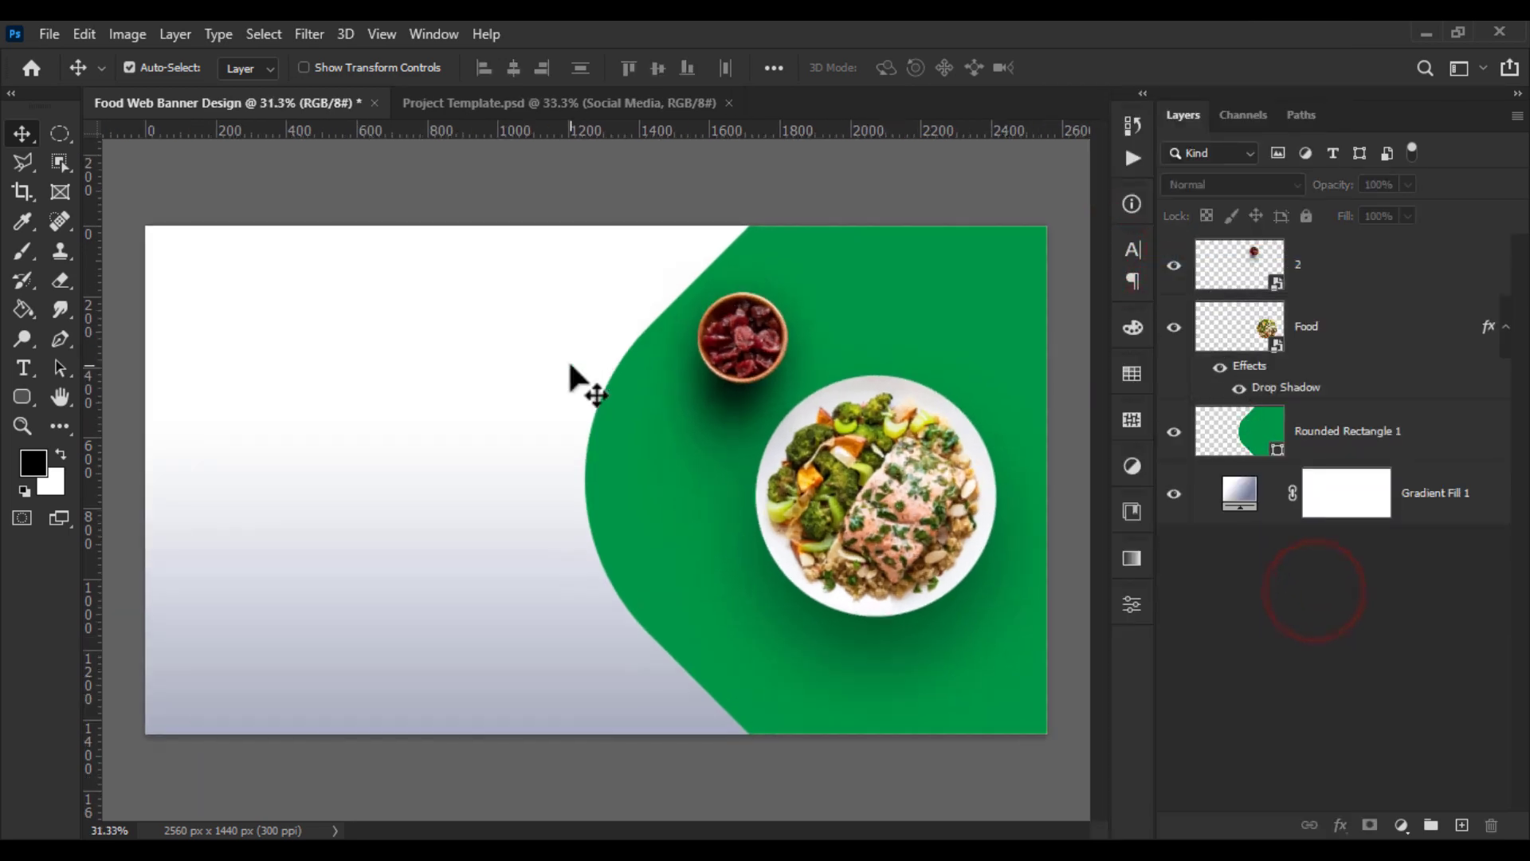
# Place the Leave image from the Element folder at the green shape's upper right, scaled to about 28% and rotated about 15°
pyautogui.scroll(1, 571, 383)
pyautogui.scroll(-1, 571, 382)
pyautogui.hotkey('alt', 'Tab')
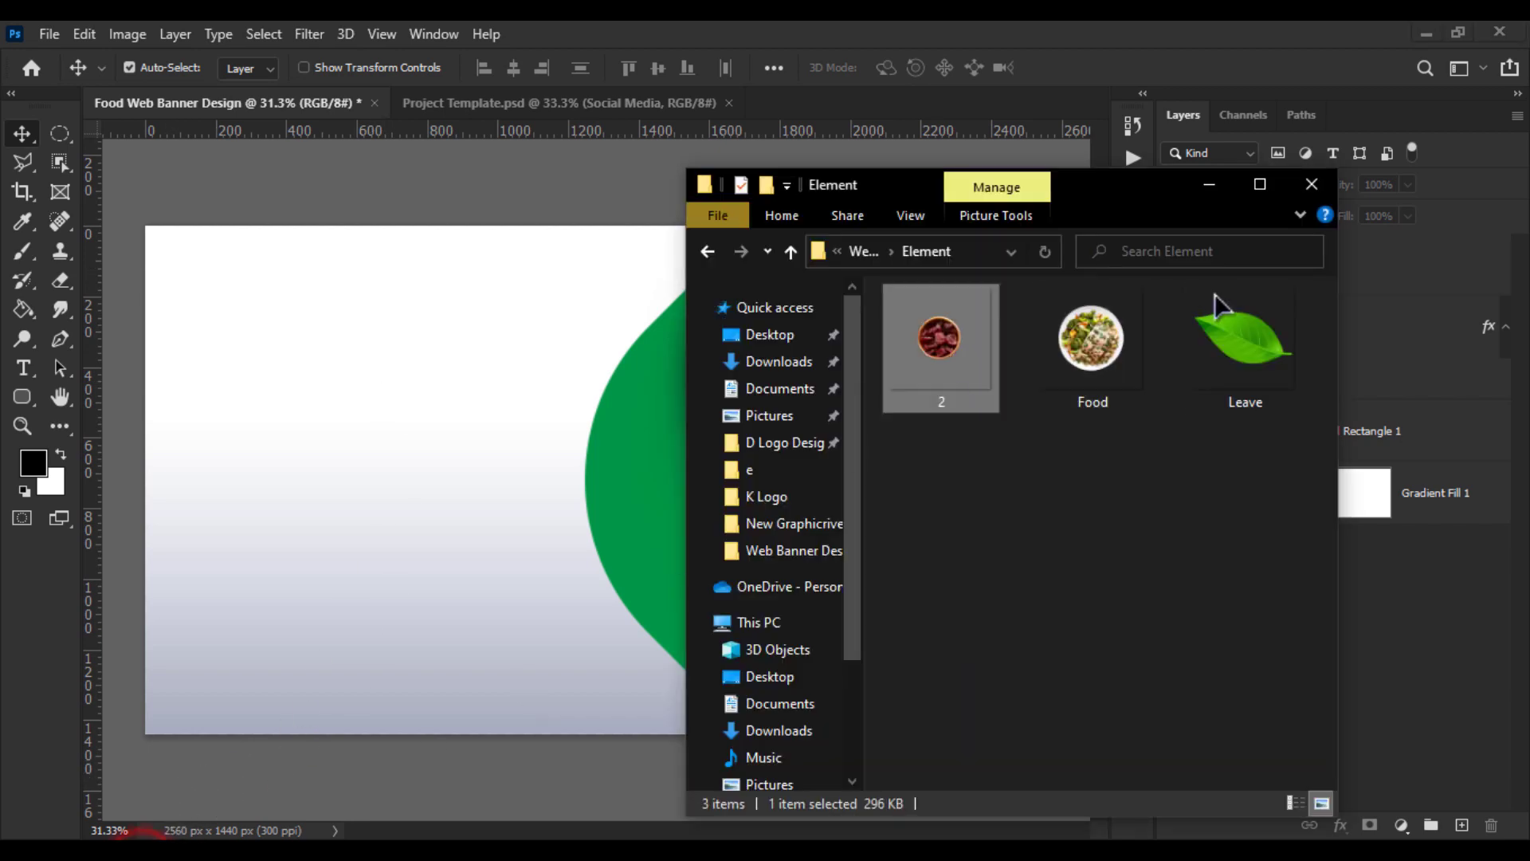
pyautogui.moveTo(1220, 321); pyautogui.dragTo(555, 394)
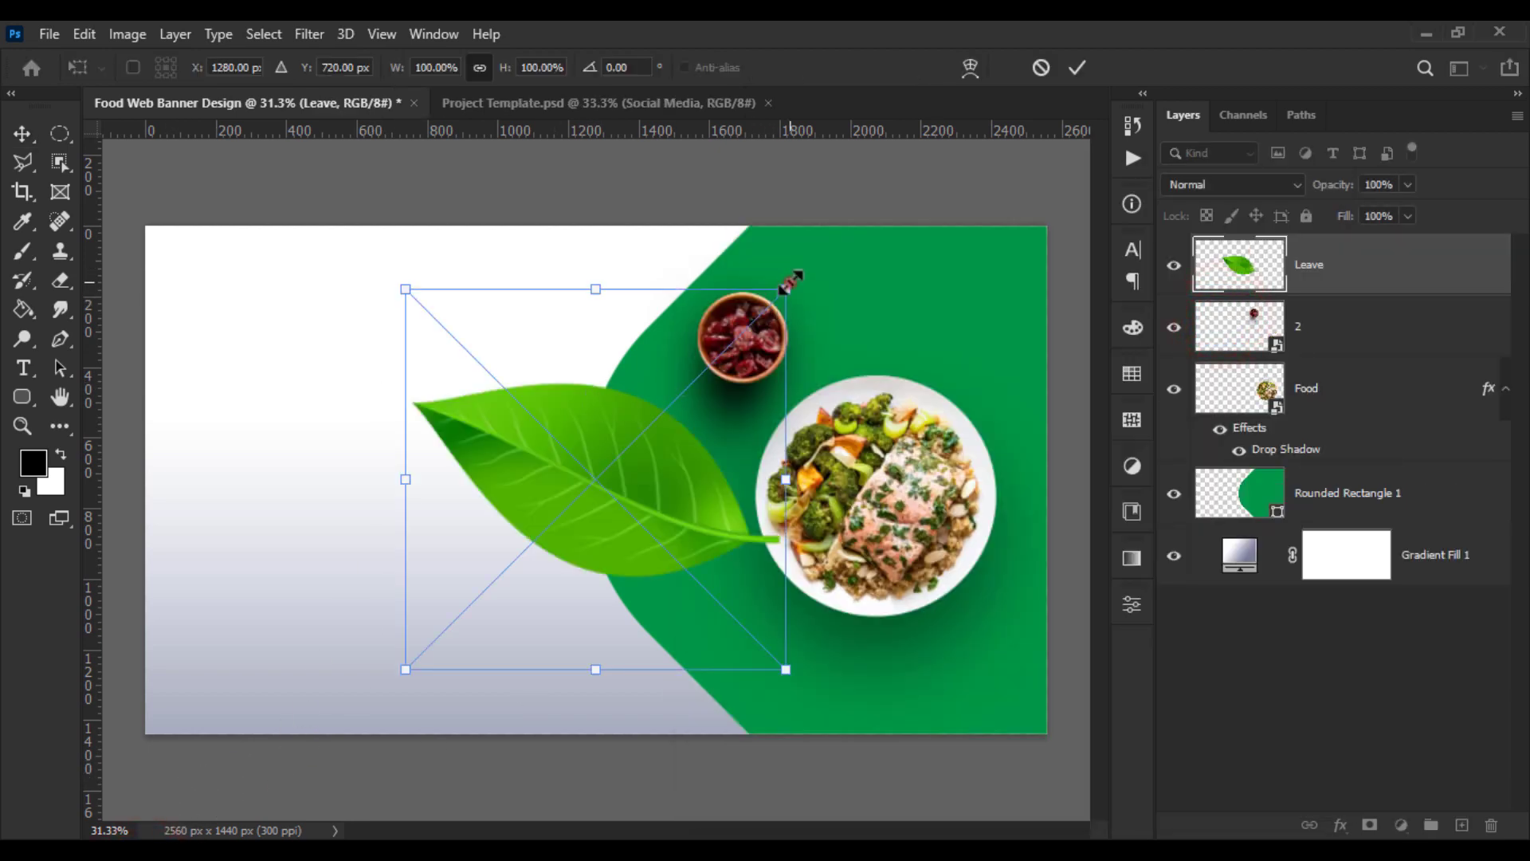
pyautogui.moveTo(791, 281); pyautogui.dragTo(676, 392)
pyautogui.moveTo(594, 495); pyautogui.dragTo(991, 318)
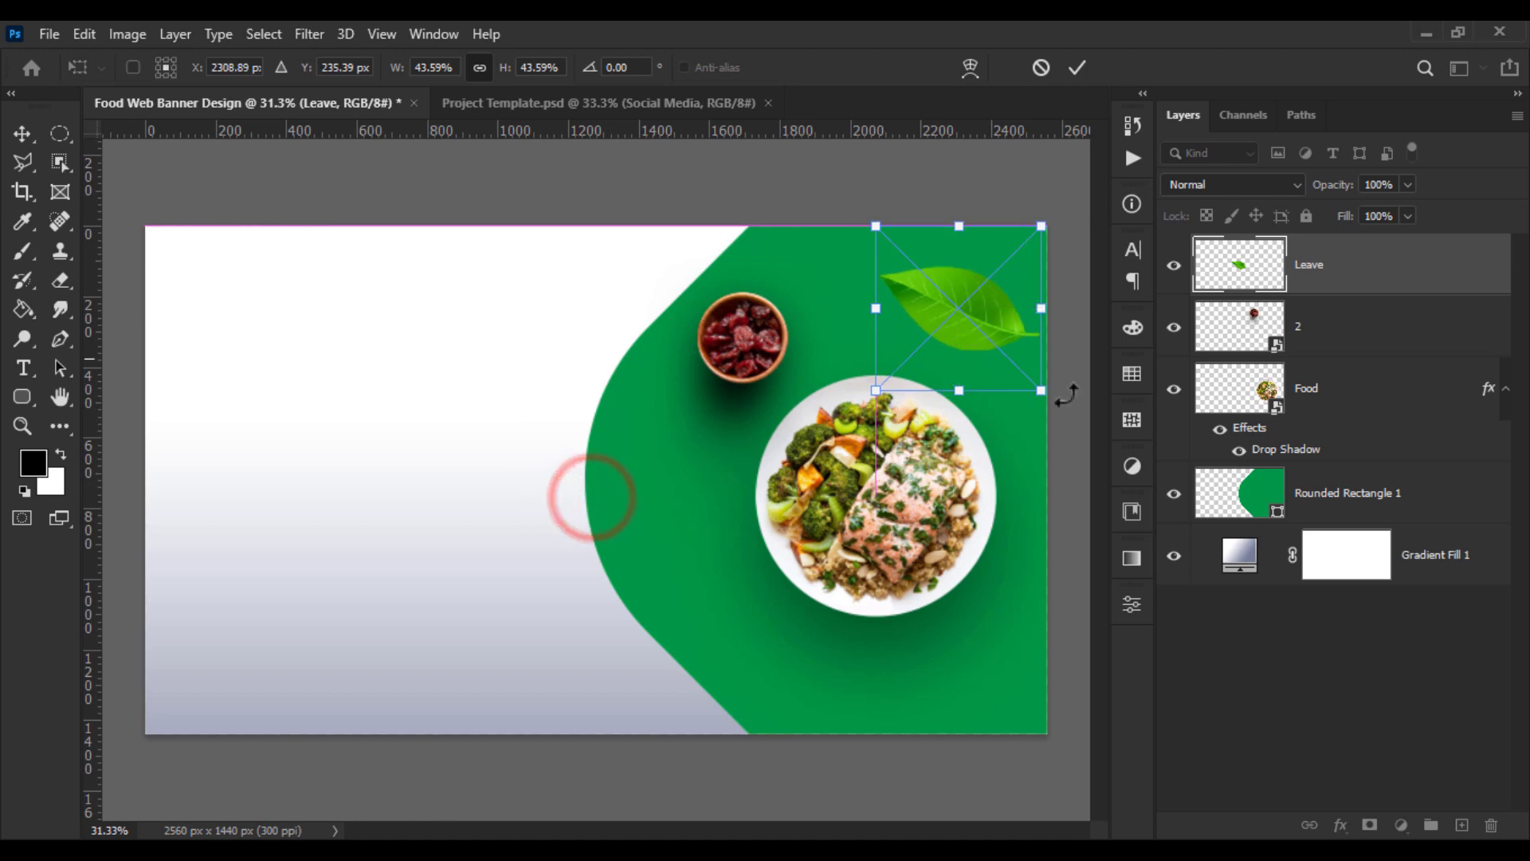
pyautogui.moveTo(1059, 416); pyautogui.dragTo(992, 388)
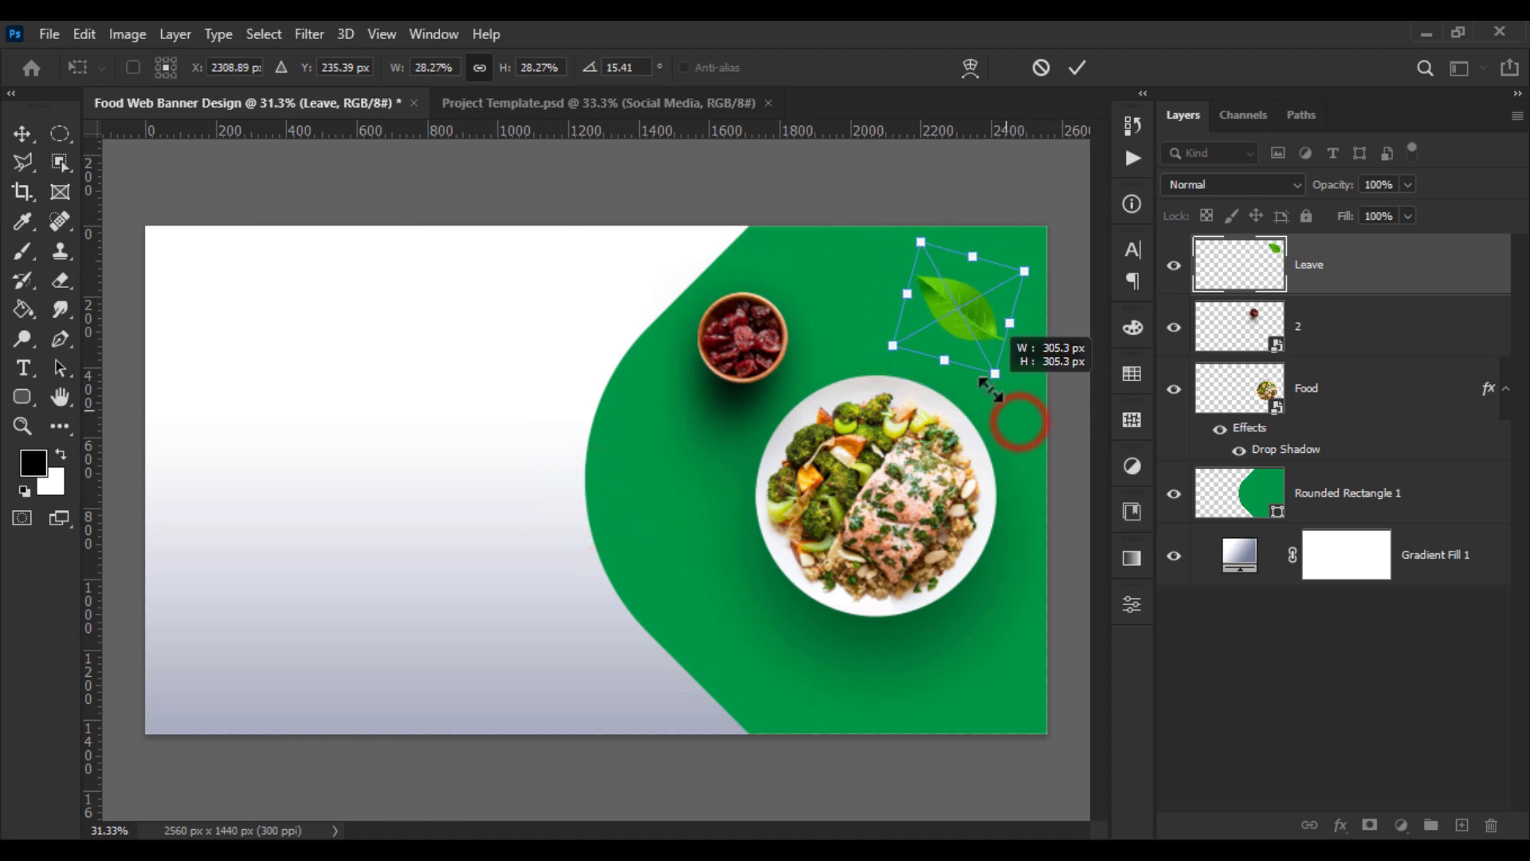
pyautogui.press('Return')
# Add a Multiply Drop Shadow to the leaf with 52% opacity, 72° angle, 58 px distance and 92 px size
pyautogui.rightClick(1337, 259)
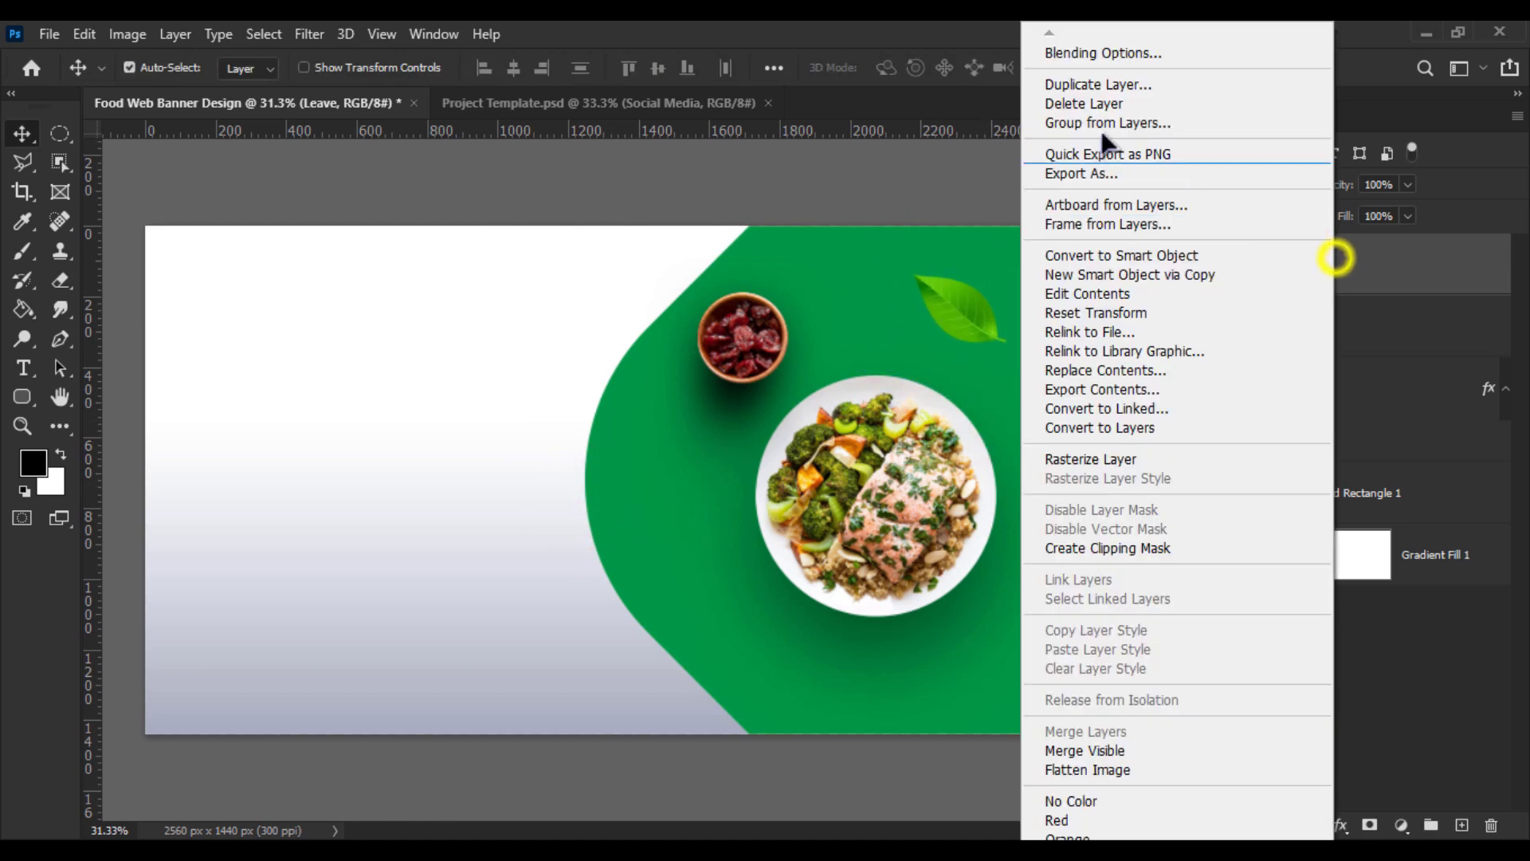
pyautogui.click(1050, 47)
pyautogui.click(550, 713)
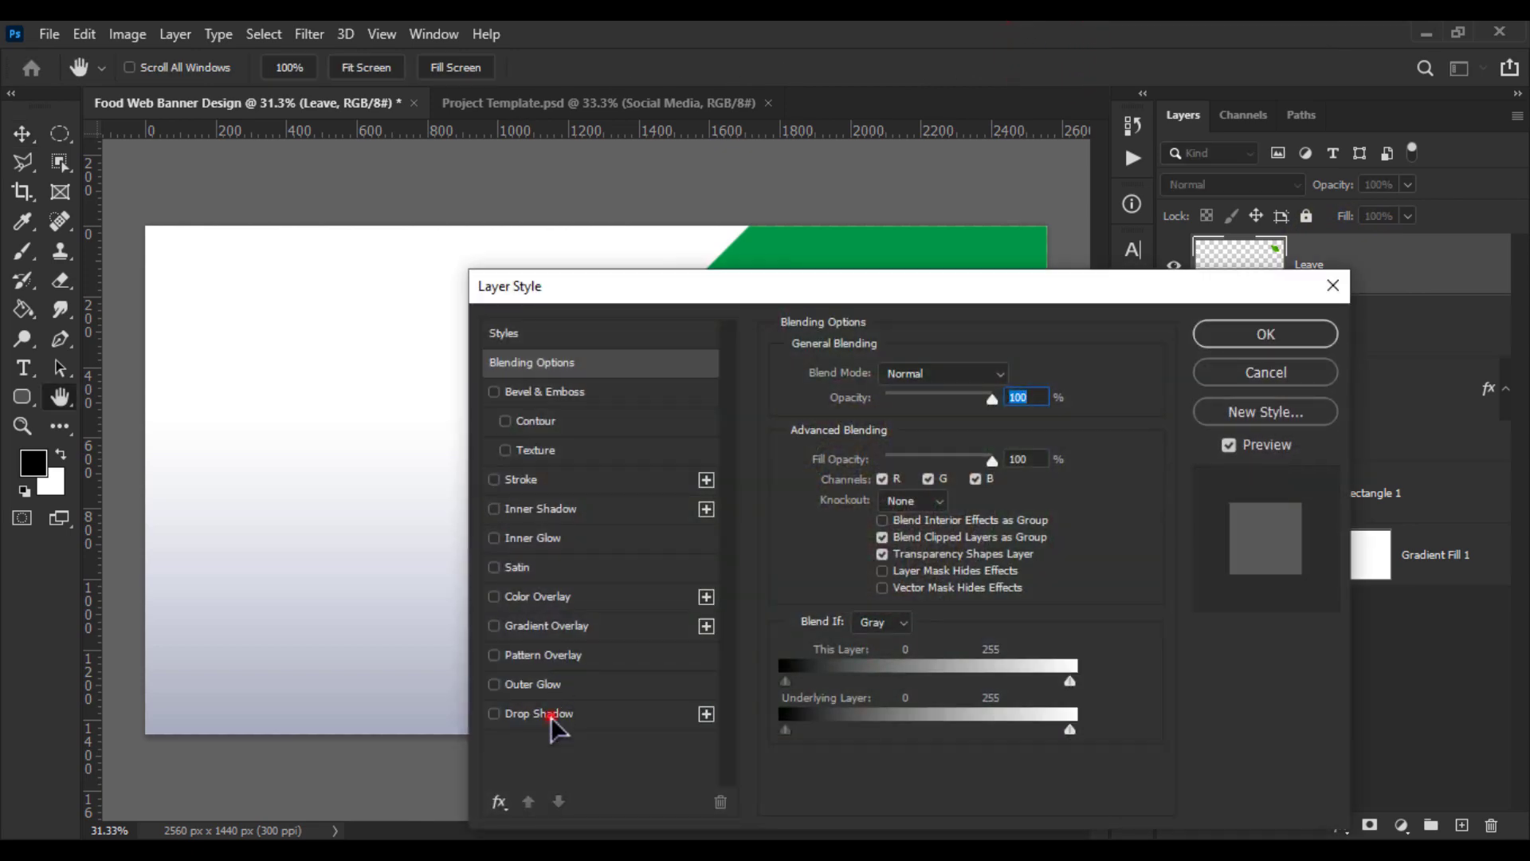
pyautogui.moveTo(1040, 286); pyautogui.dragTo(582, 363)
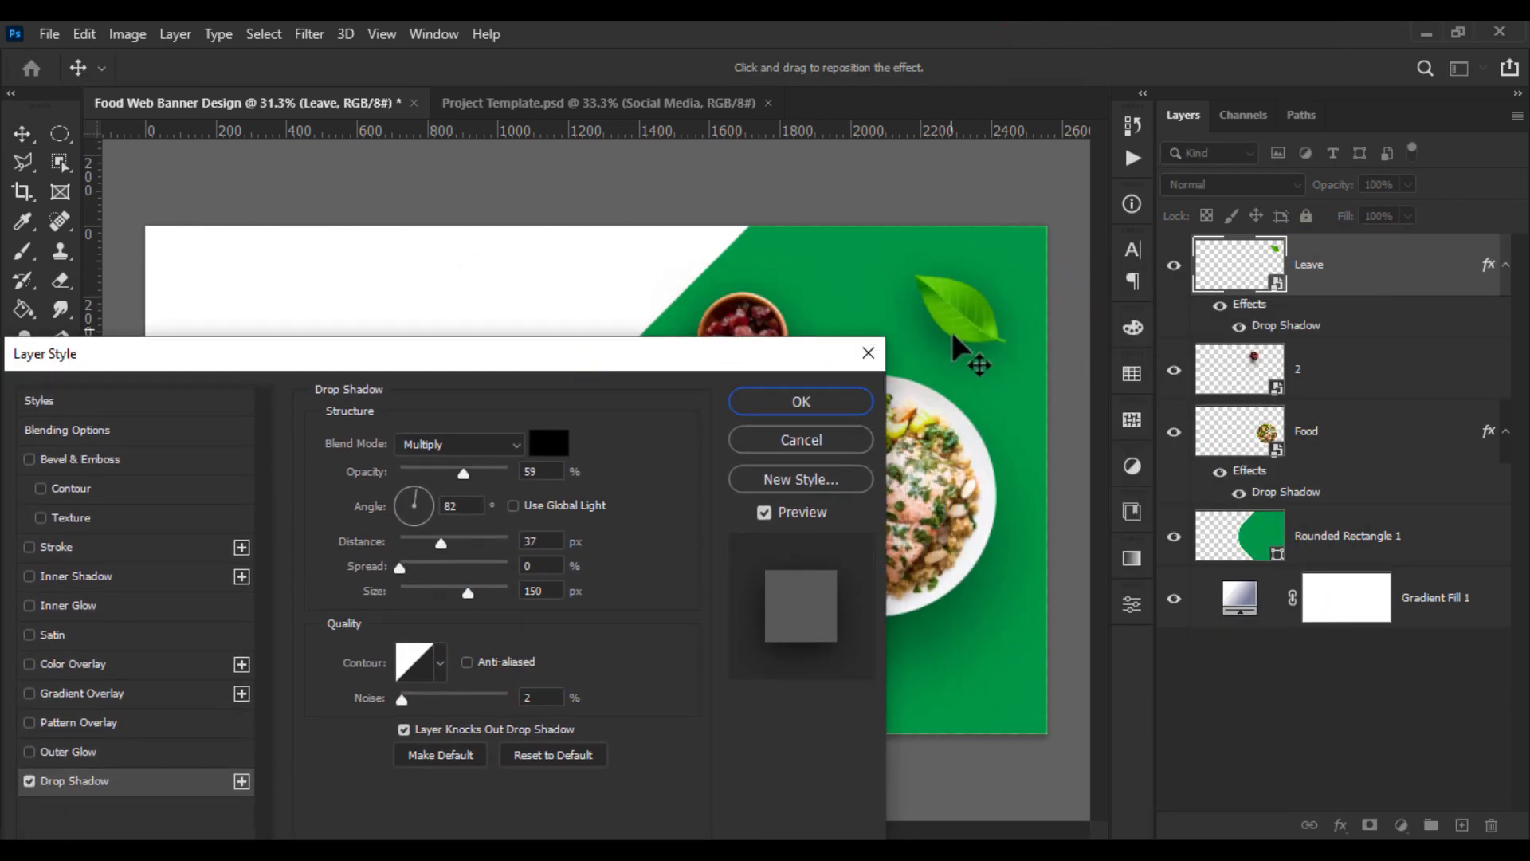
pyautogui.moveTo(949, 352); pyautogui.dragTo(950, 349)
pyautogui.click(486, 471)
pyautogui.moveTo(473, 591)
pyautogui.mouseDown()
pyautogui.moveTo(507, 590)
pyautogui.moveTo(444, 590)
pyautogui.mouseUp()
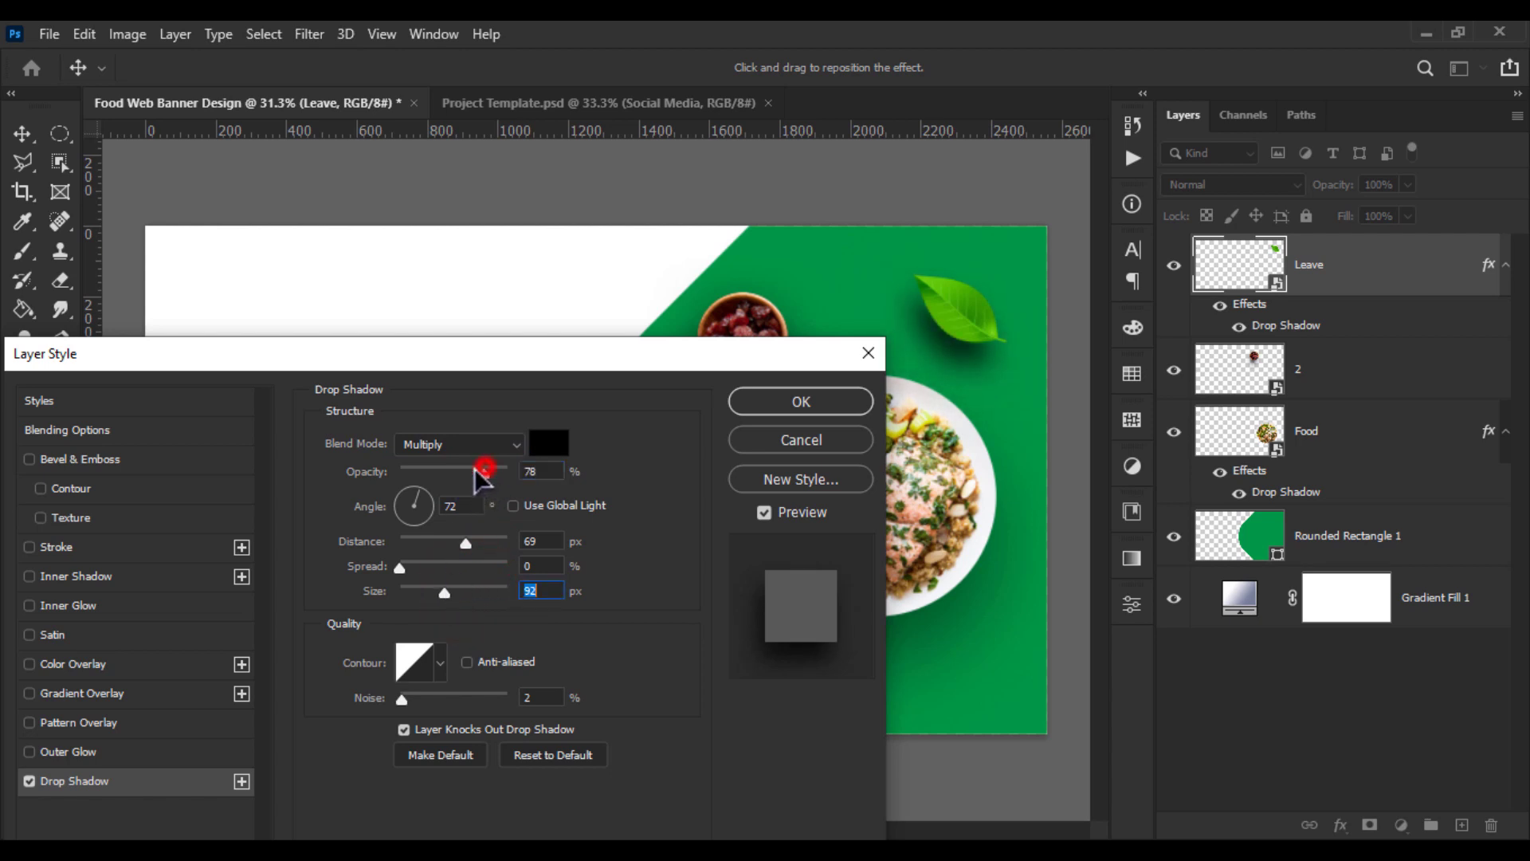
pyautogui.moveTo(483, 468); pyautogui.dragTo(454, 471)
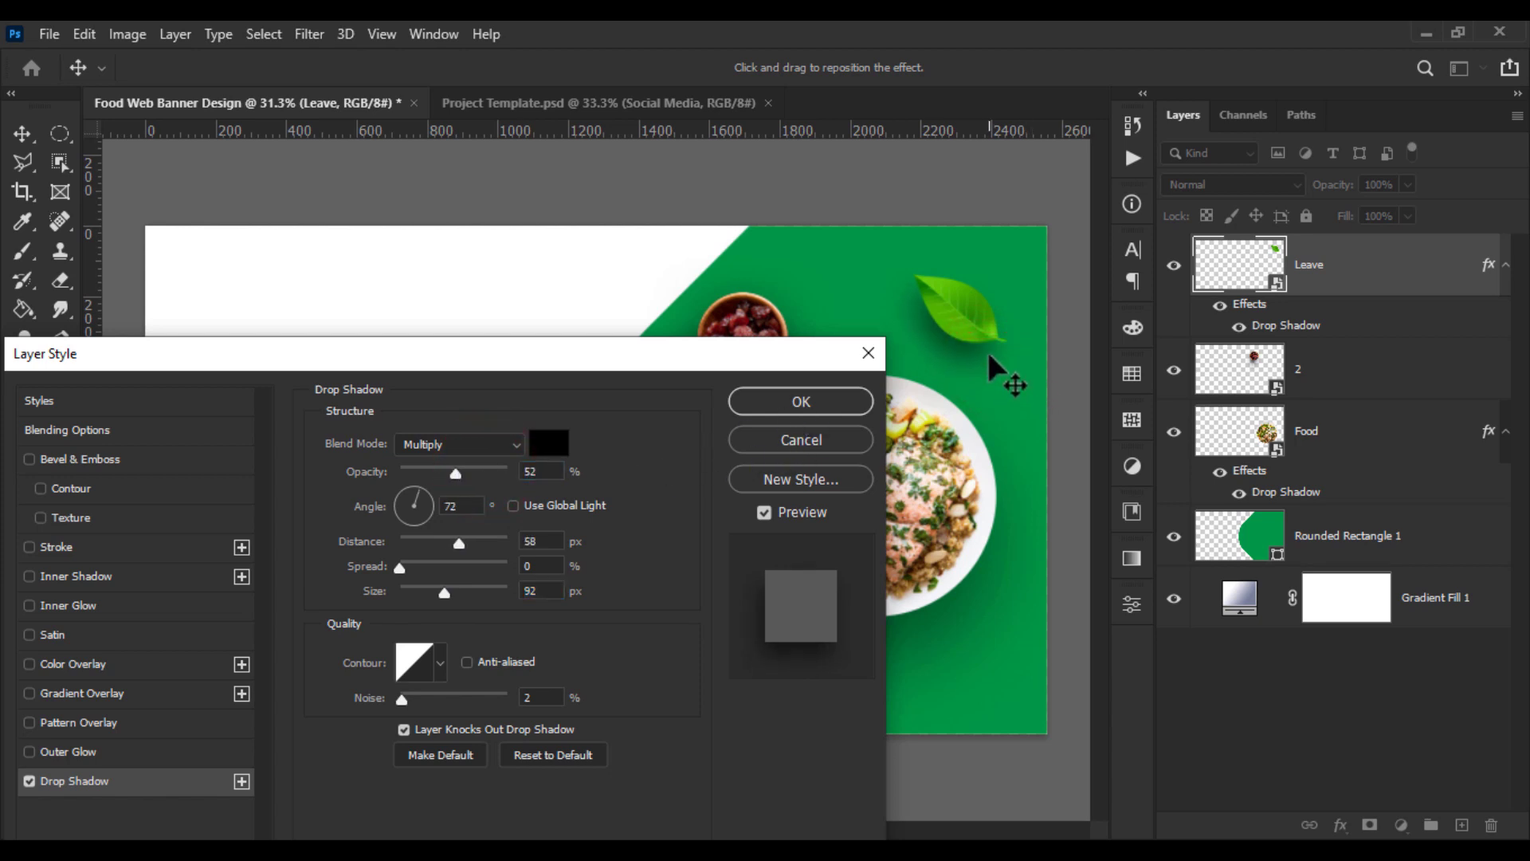
pyautogui.click(808, 403)
# Duplicate the Leave layer and move the copy onto the lower curved edge of the green shape
pyautogui.rightClick(1354, 273)
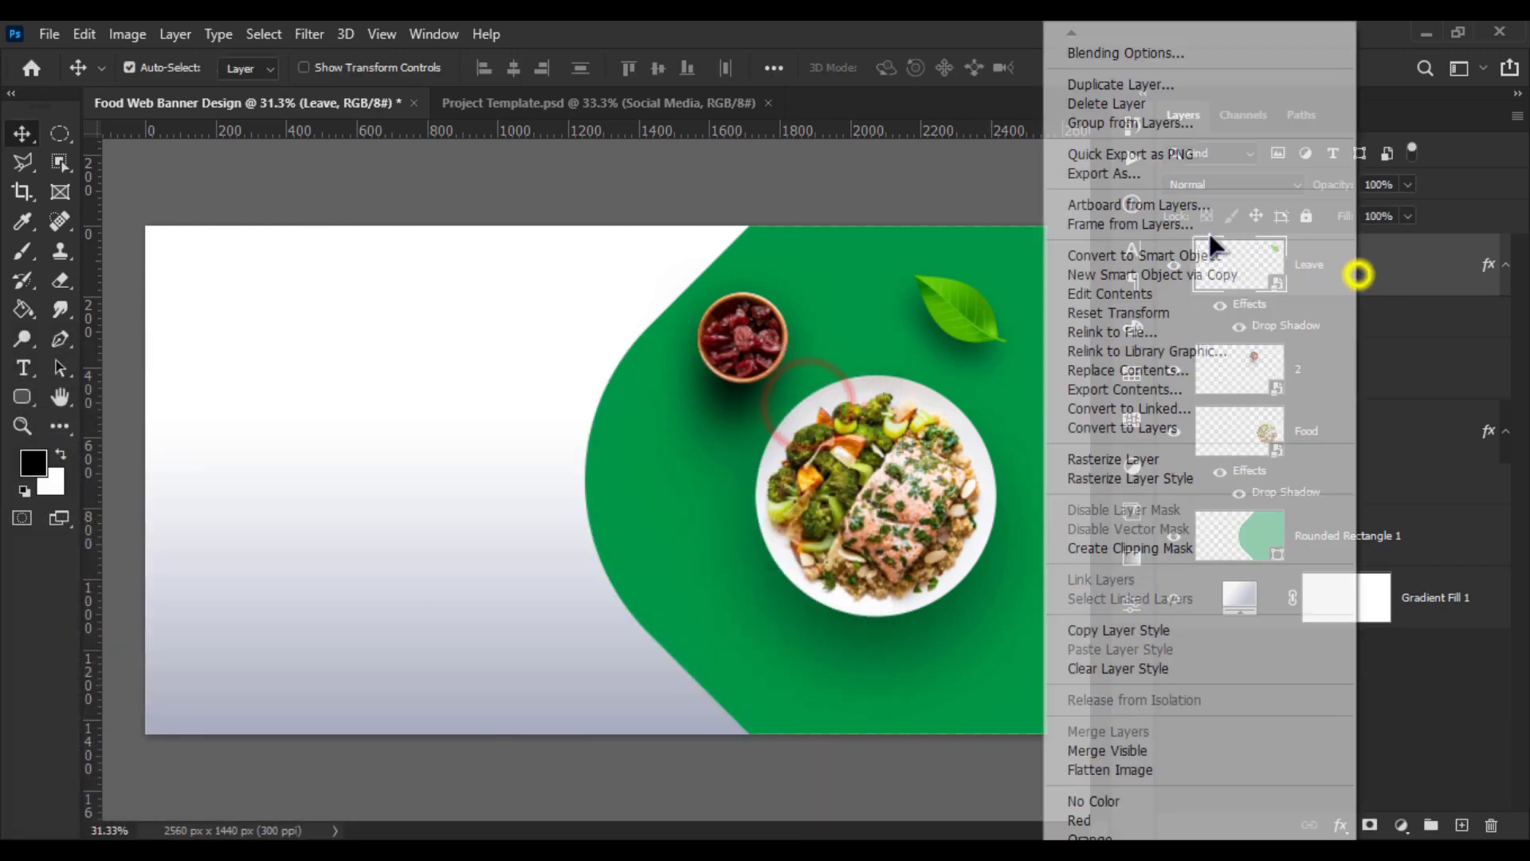
pyautogui.click(1102, 85)
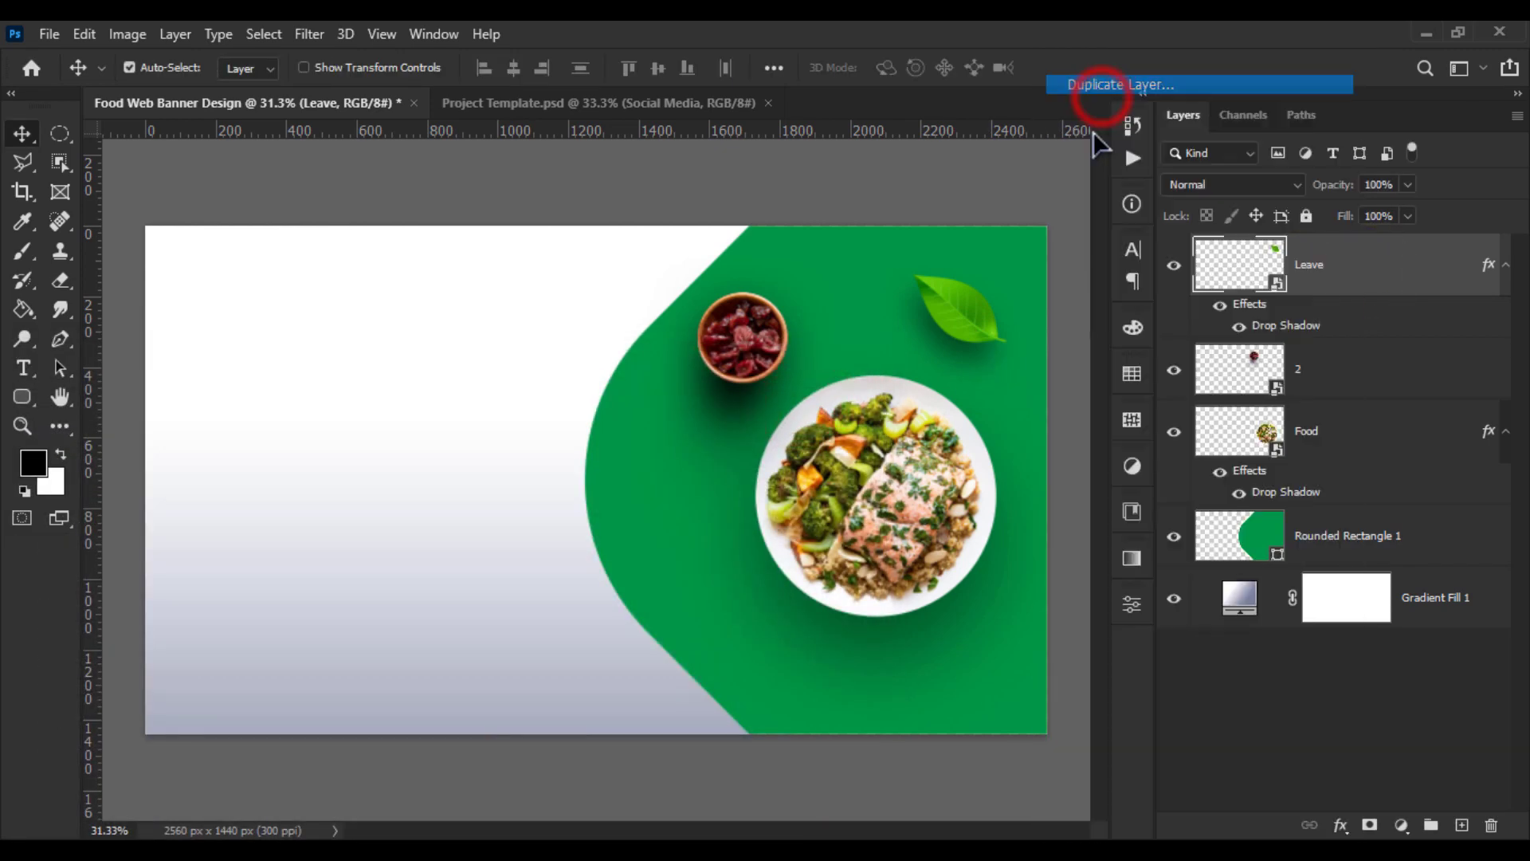
pyautogui.click(977, 232)
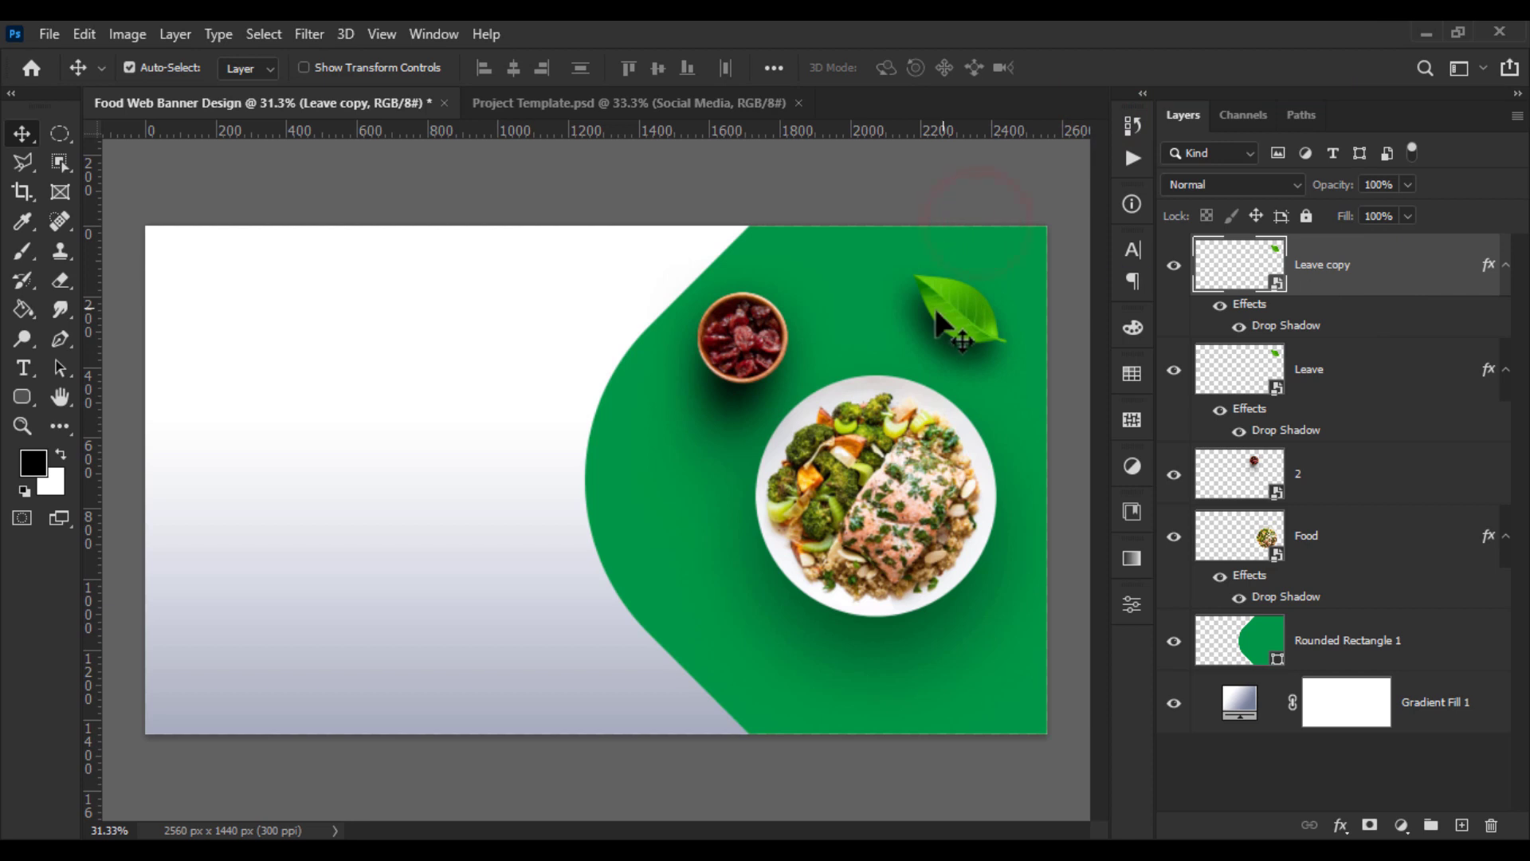
pyautogui.moveTo(954, 312); pyautogui.dragTo(734, 711)
# Enlarge the leaf copy to about 45%, rotate it to about 24°, and position it across the green shape's lower edge
pyautogui.scroll(3, 705, 615)
pyautogui.hotkey('ctrl', 't')
pyautogui.moveTo(788, 699); pyautogui.dragTo(767, 715)
pyautogui.moveTo(734, 652); pyautogui.dragTo(739, 721)
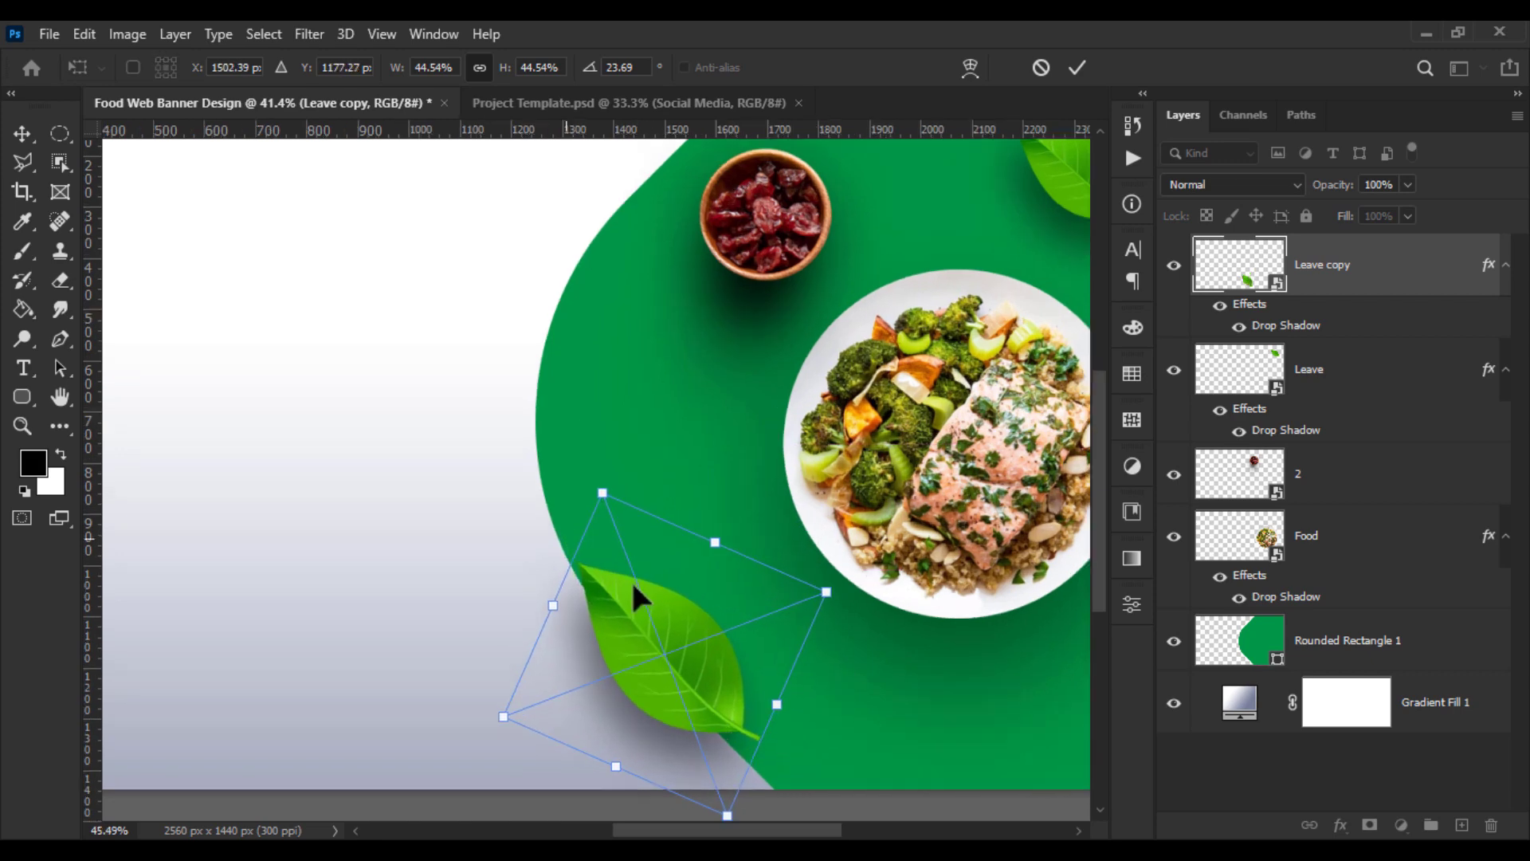
pyautogui.scroll(5, 630, 578)
pyautogui.moveTo(556, 568); pyautogui.dragTo(529, 536)
pyautogui.press('Return')
pyautogui.scroll(-7, 506, 546)
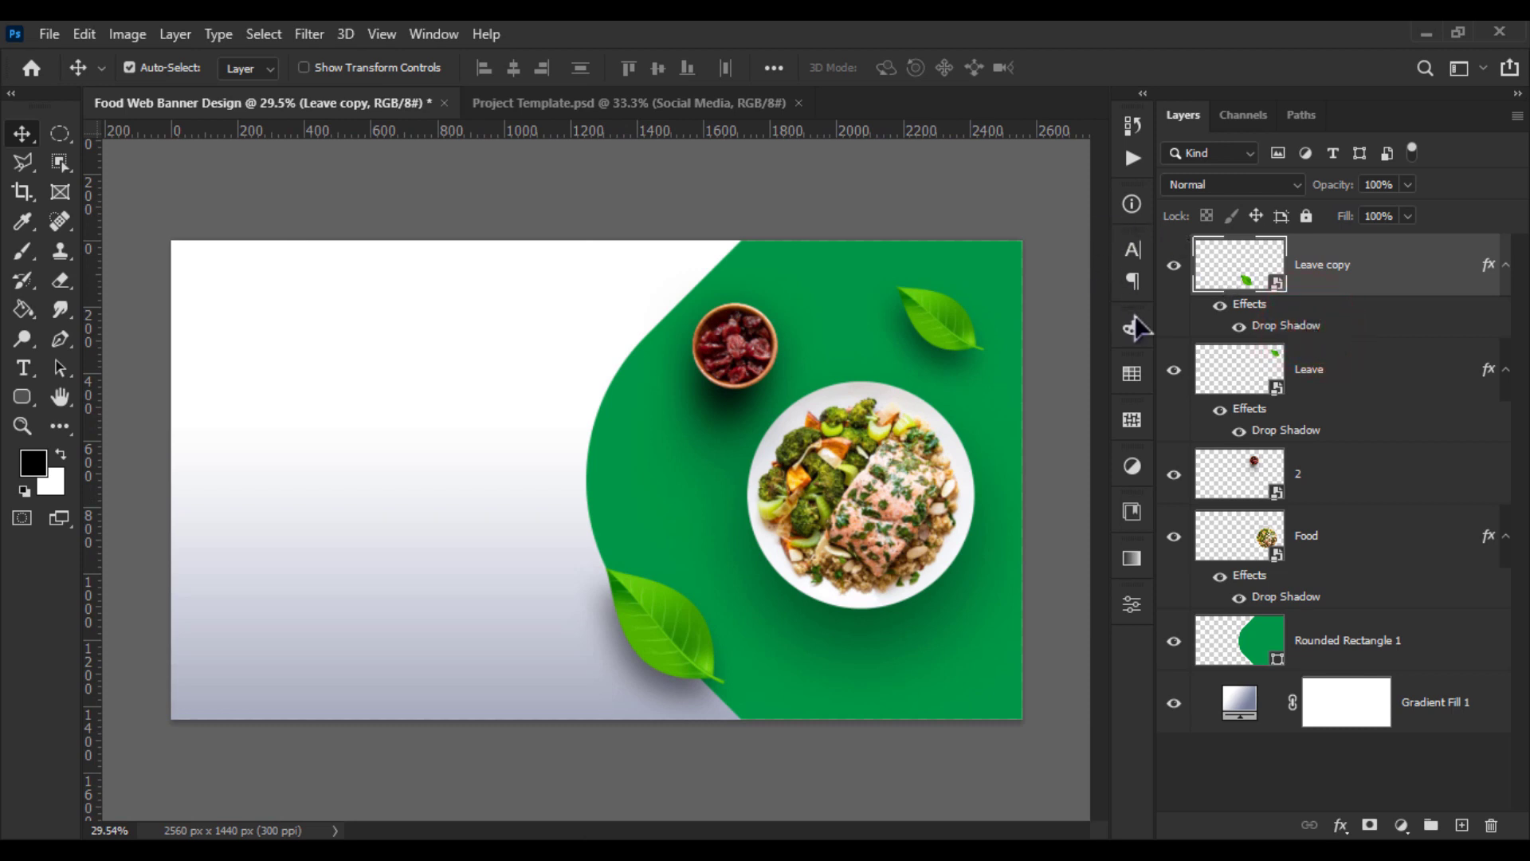
# Set the leaf copy's Drop Shadow opacity to 41%
pyautogui.doubleClick(1275, 327)
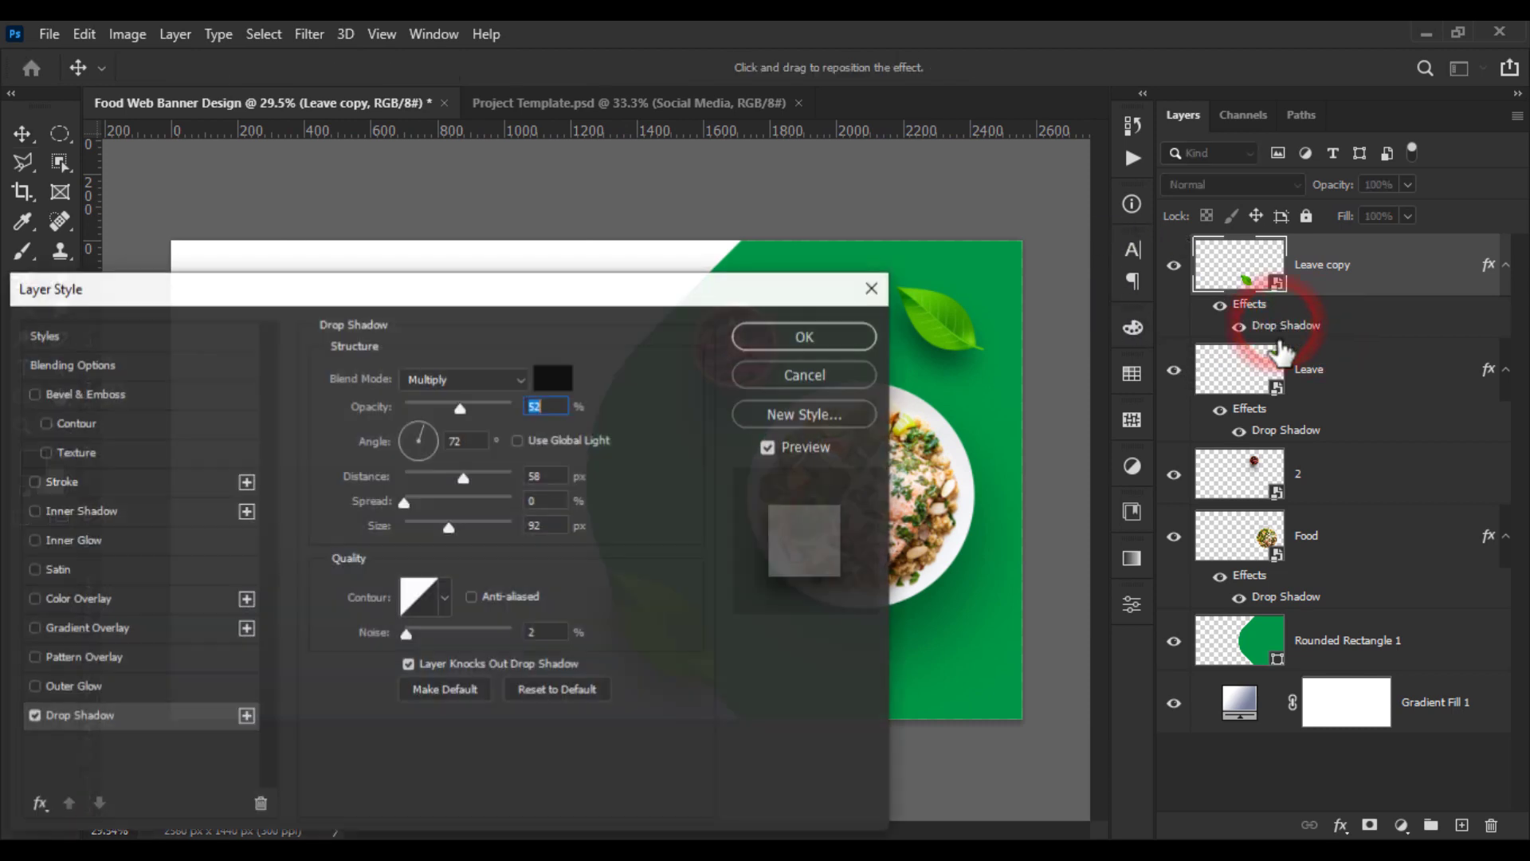
pyautogui.moveTo(459, 413); pyautogui.dragTo(450, 410)
pyautogui.moveTo(512, 293); pyautogui.dragTo(215, 247)
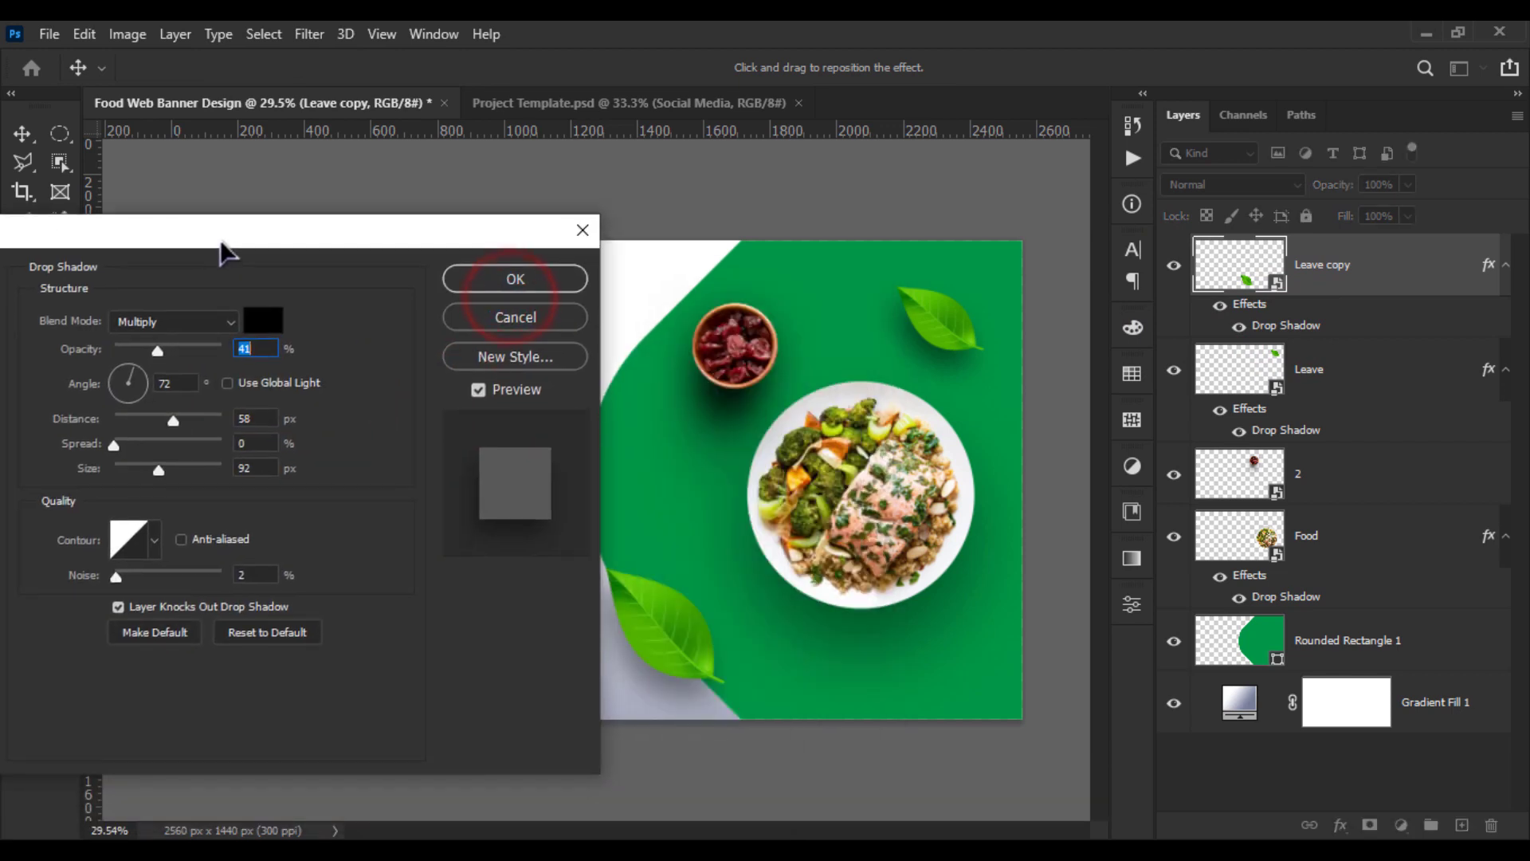
pyautogui.click(516, 279)
# Add the menu text "HOME" in black 19 pt Bebas Regular on the white area near the banner's left edge
pyautogui.scroll(2, 574, 374)
pyautogui.moveTo(581, 365); pyautogui.dragTo(648, 369)
pyautogui.scroll(-1, 654, 368)
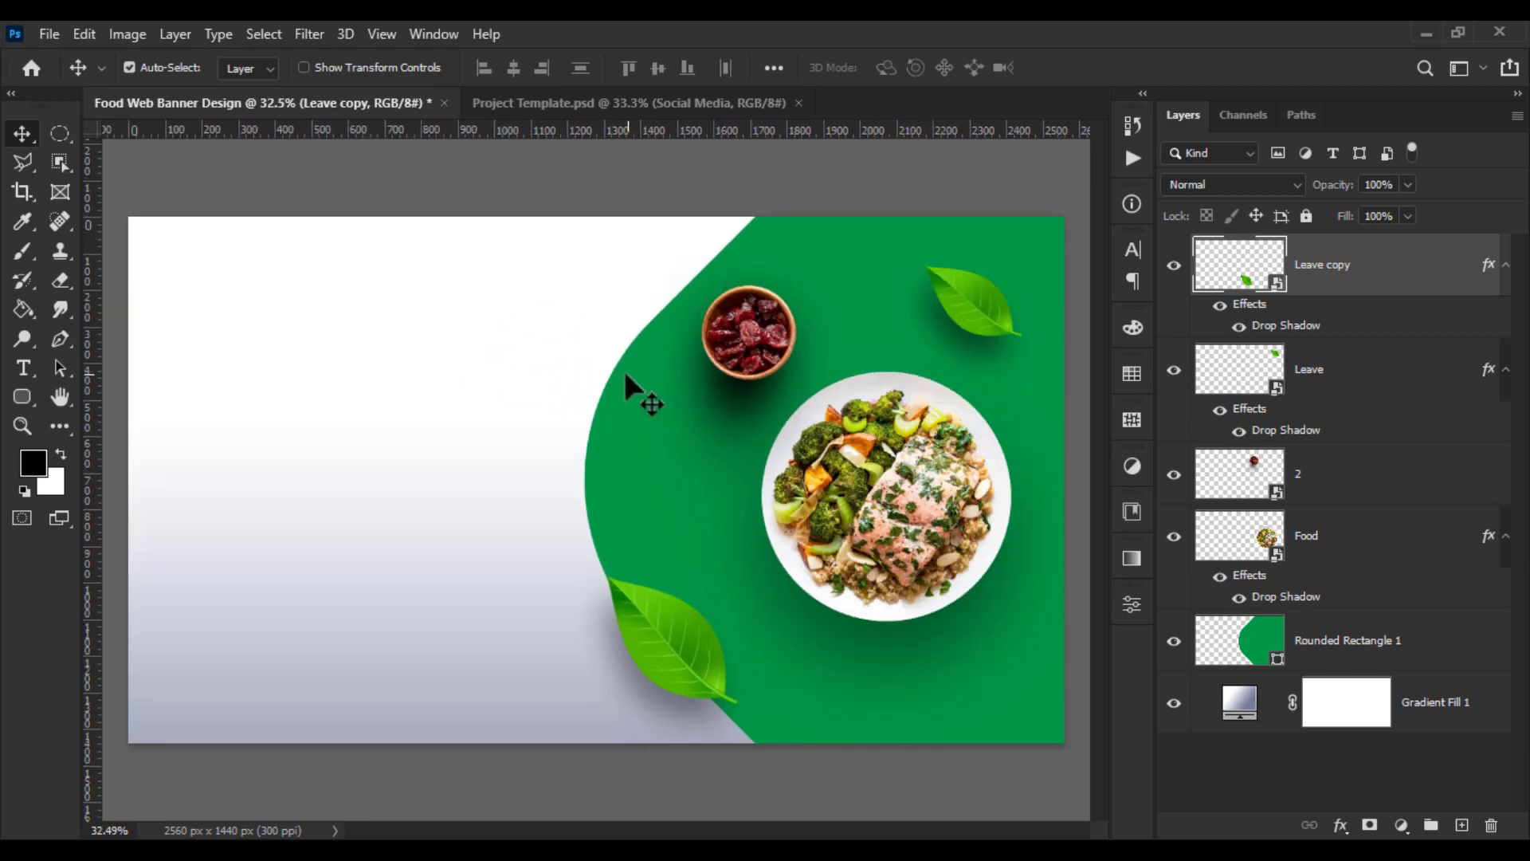
pyautogui.scroll(4, 328, 385)
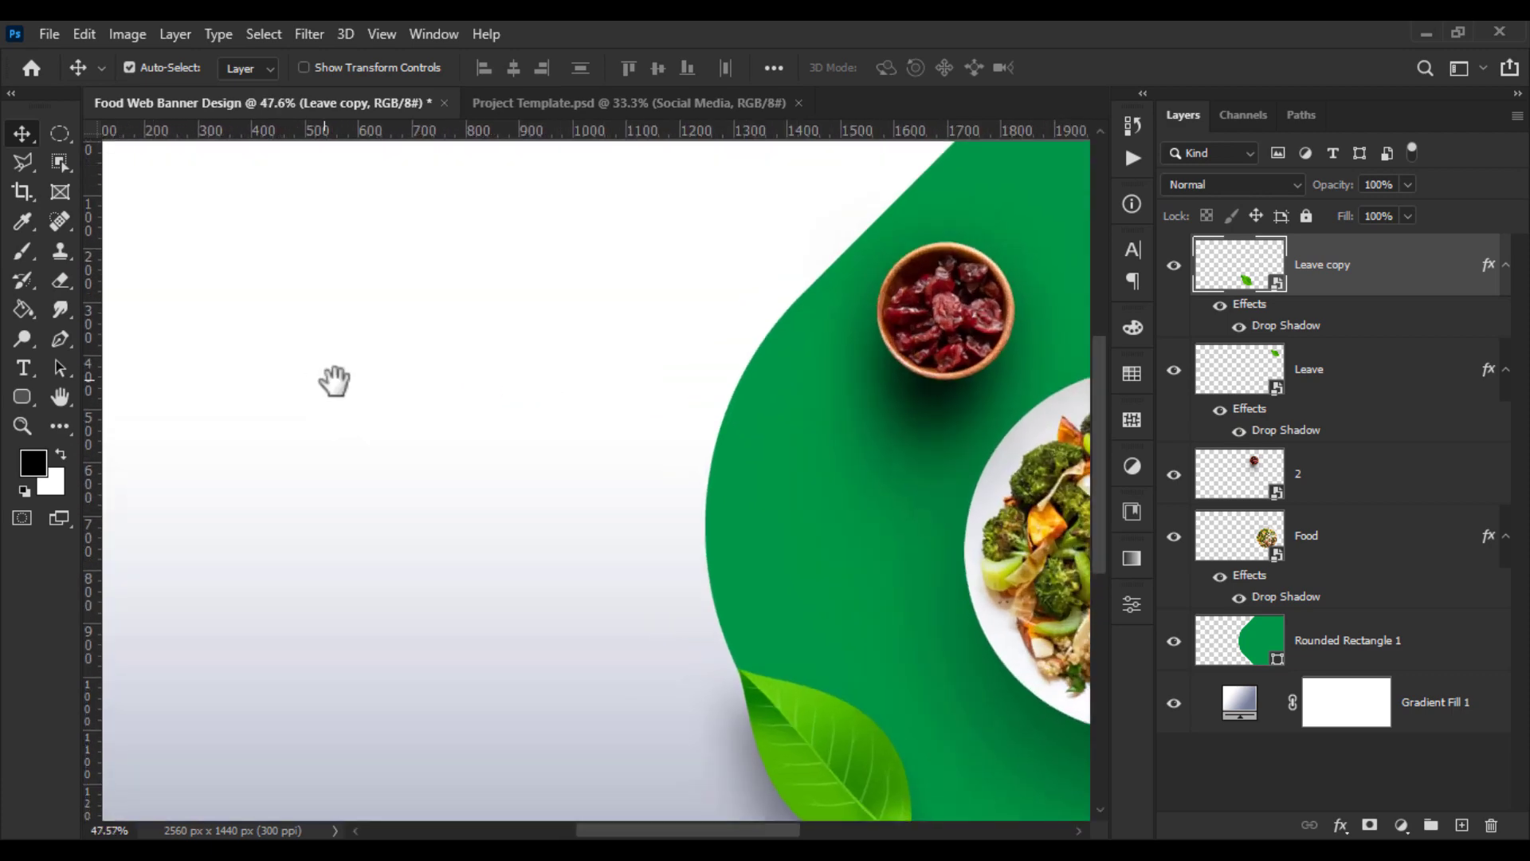
pyautogui.moveTo(334, 384); pyautogui.dragTo(453, 447)
pyautogui.click(23, 367)
pyautogui.click(201, 387)
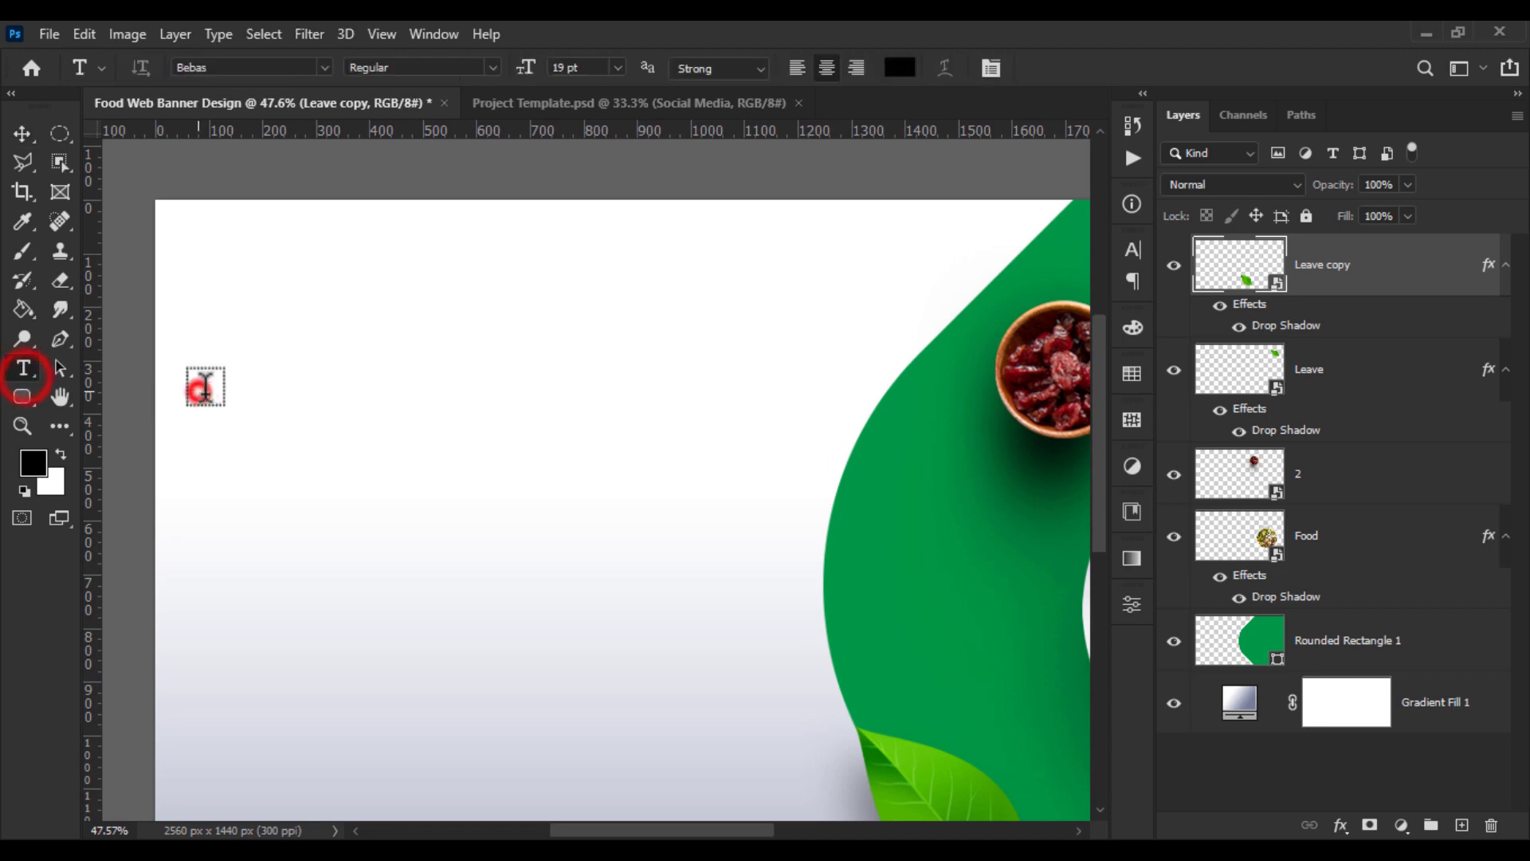
pyautogui.write('H')
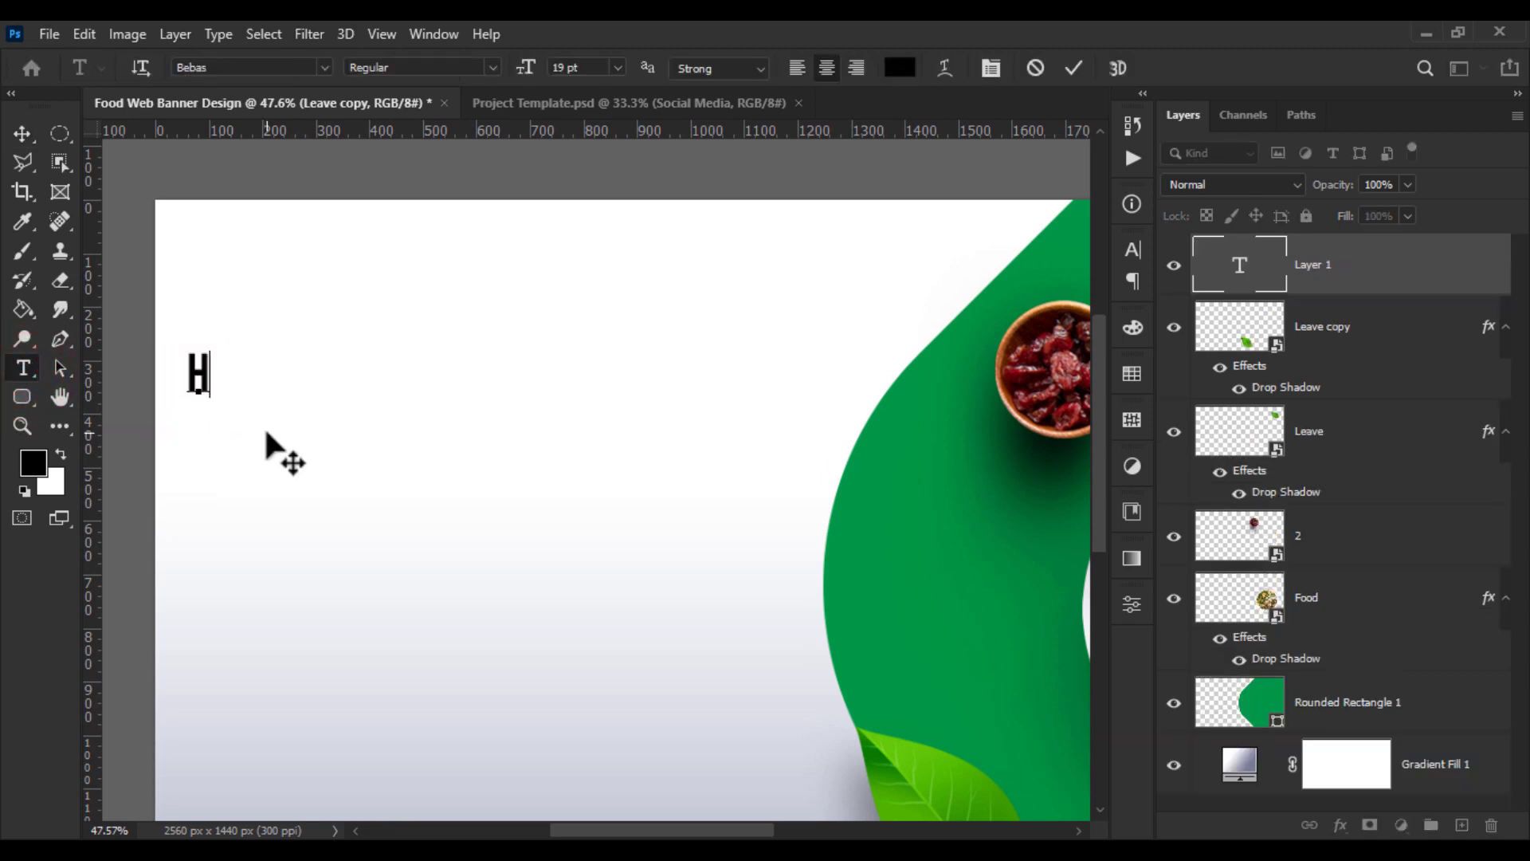
pyautogui.write('OME')
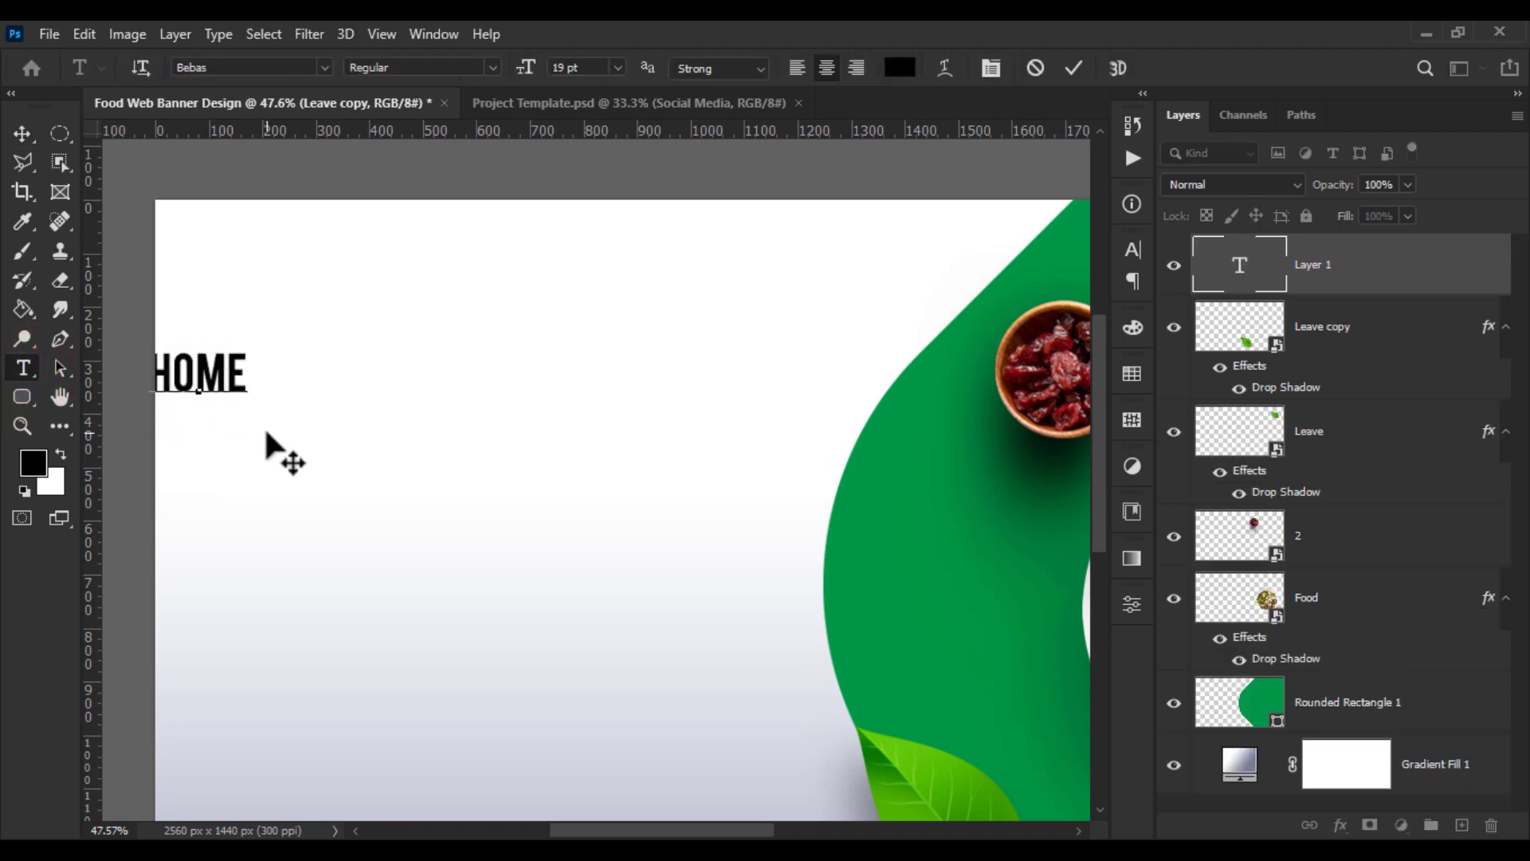
pyautogui.hotkey('ctrl', 'a')
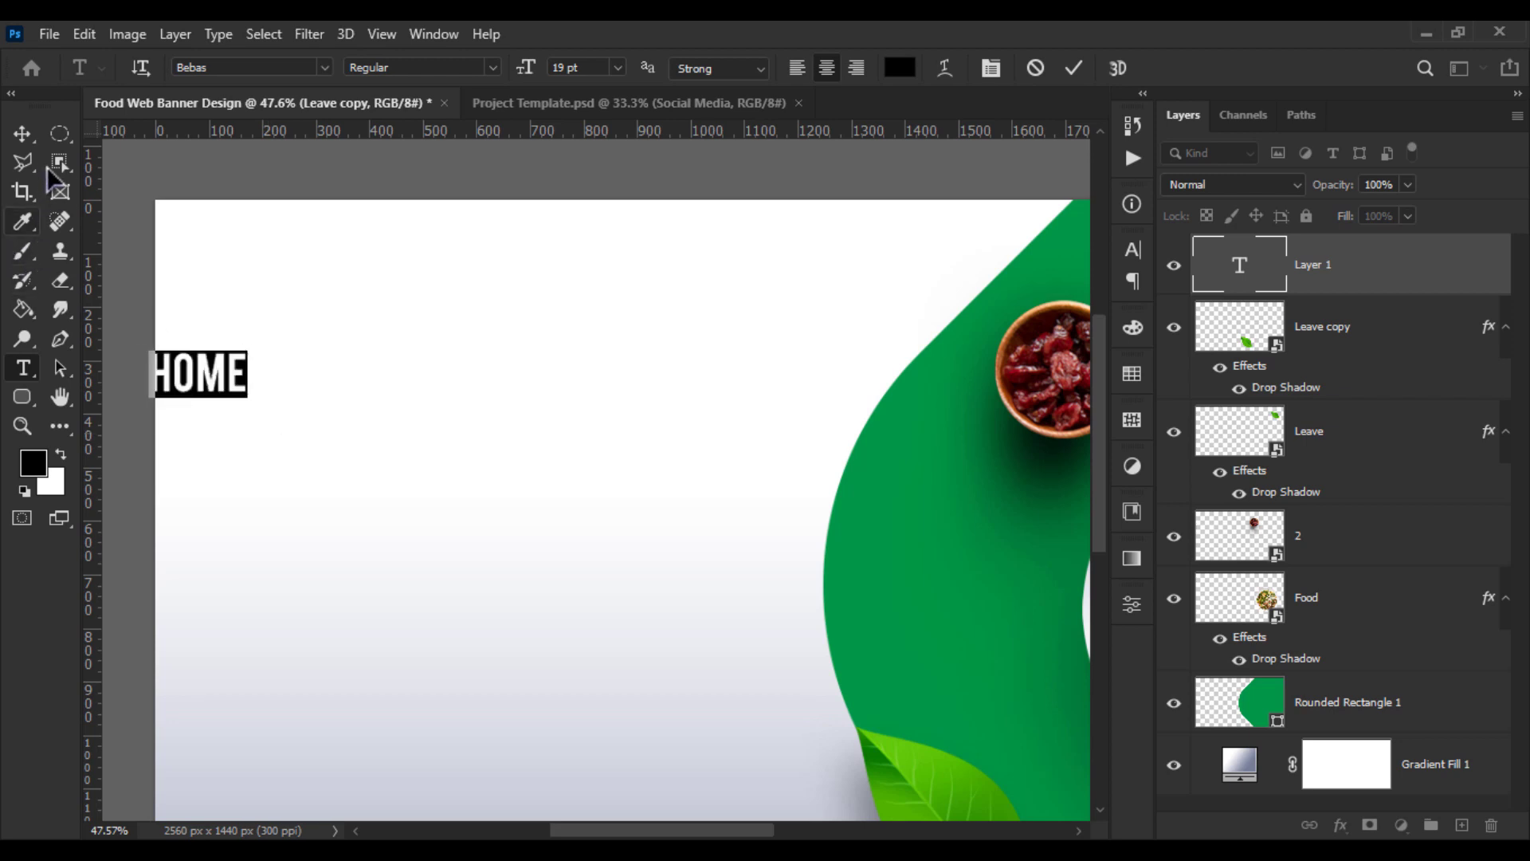
pyautogui.click(23, 134)
# Move HOME inward from the banner's left edge, duplicate it to its right, and change the copy's text to "ABOUT US"
pyautogui.moveTo(237, 382); pyautogui.dragTo(446, 386)
pyautogui.moveTo(551, 322); pyautogui.dragTo(521, 328)
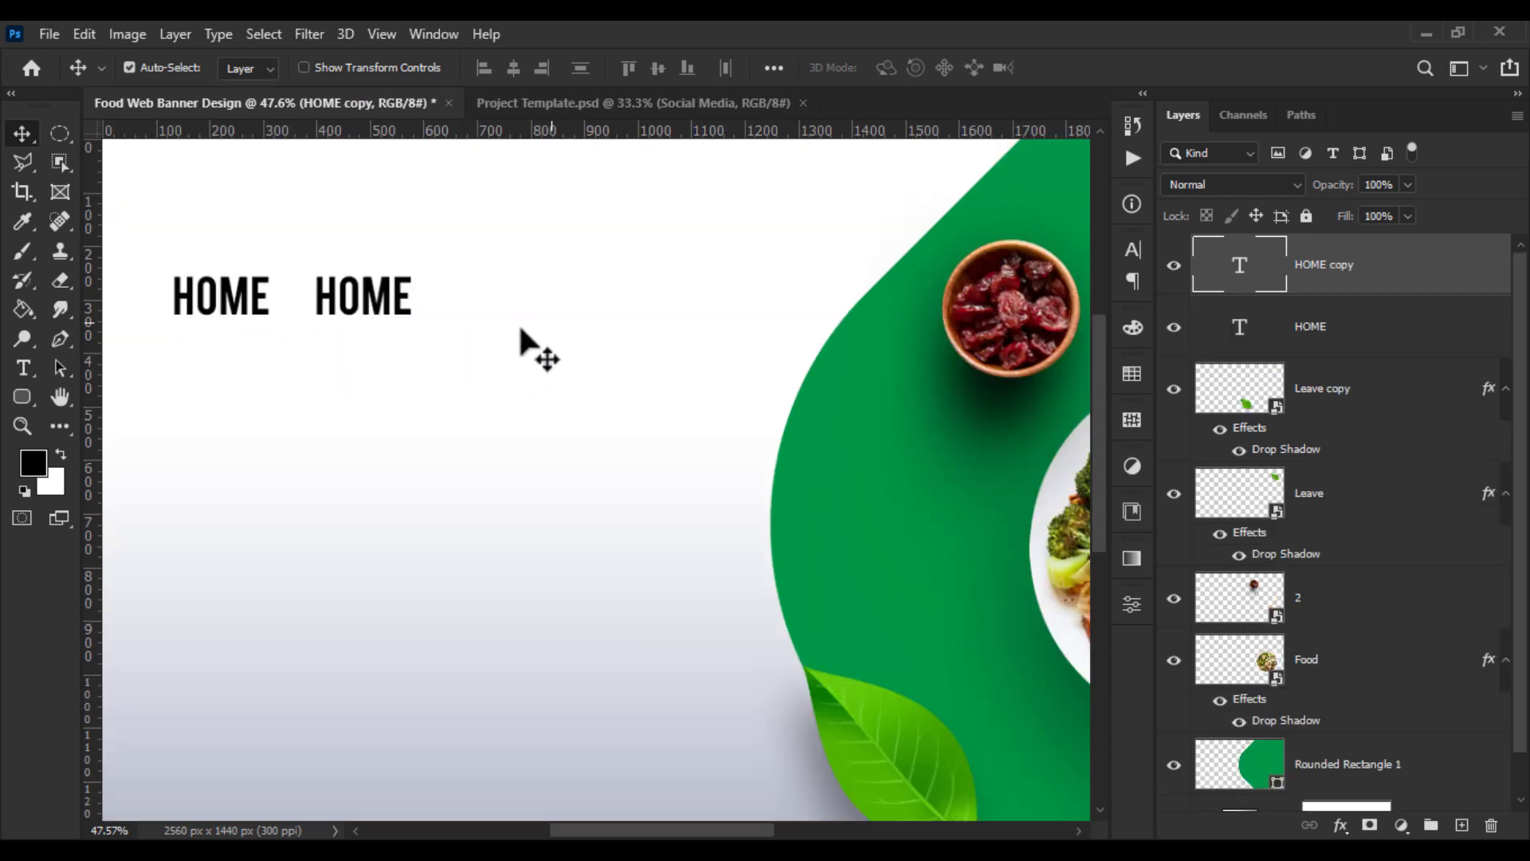
pyautogui.click(23, 368)
pyautogui.click(374, 309)
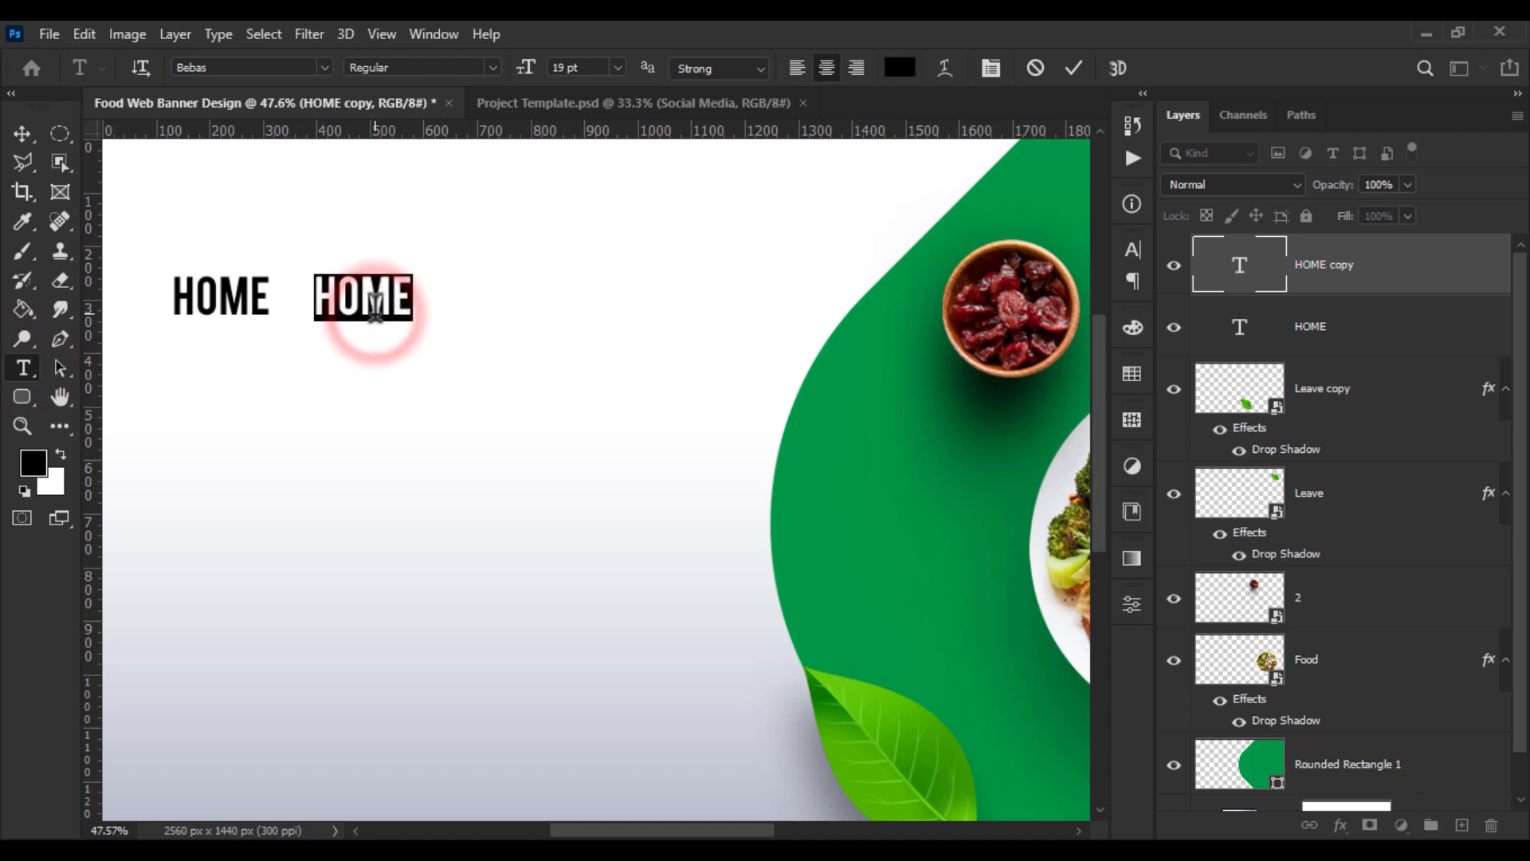
pyautogui.write('A')
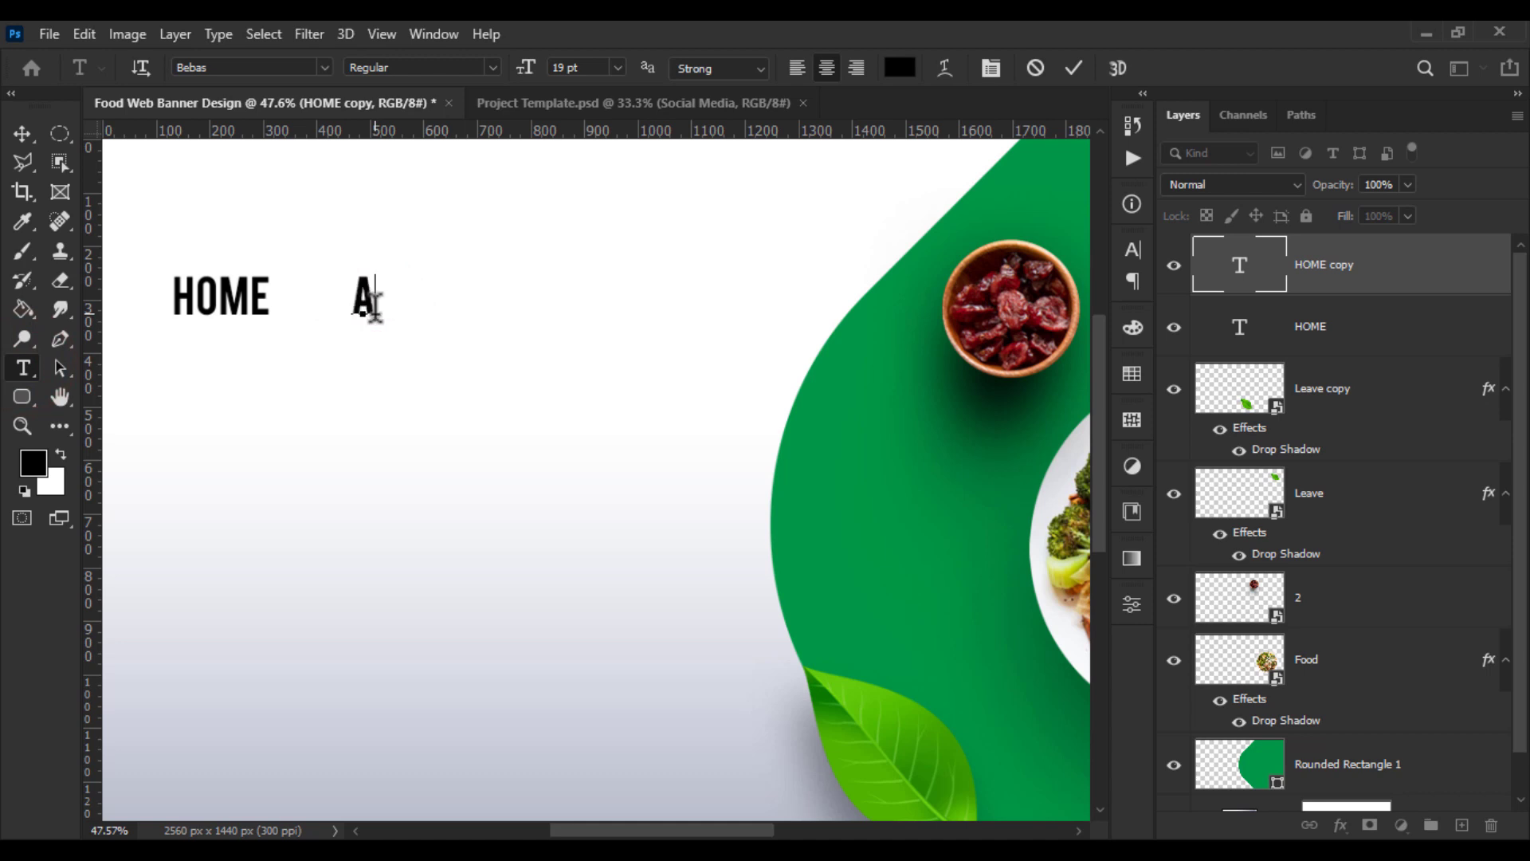
pyautogui.write('BOUT US')
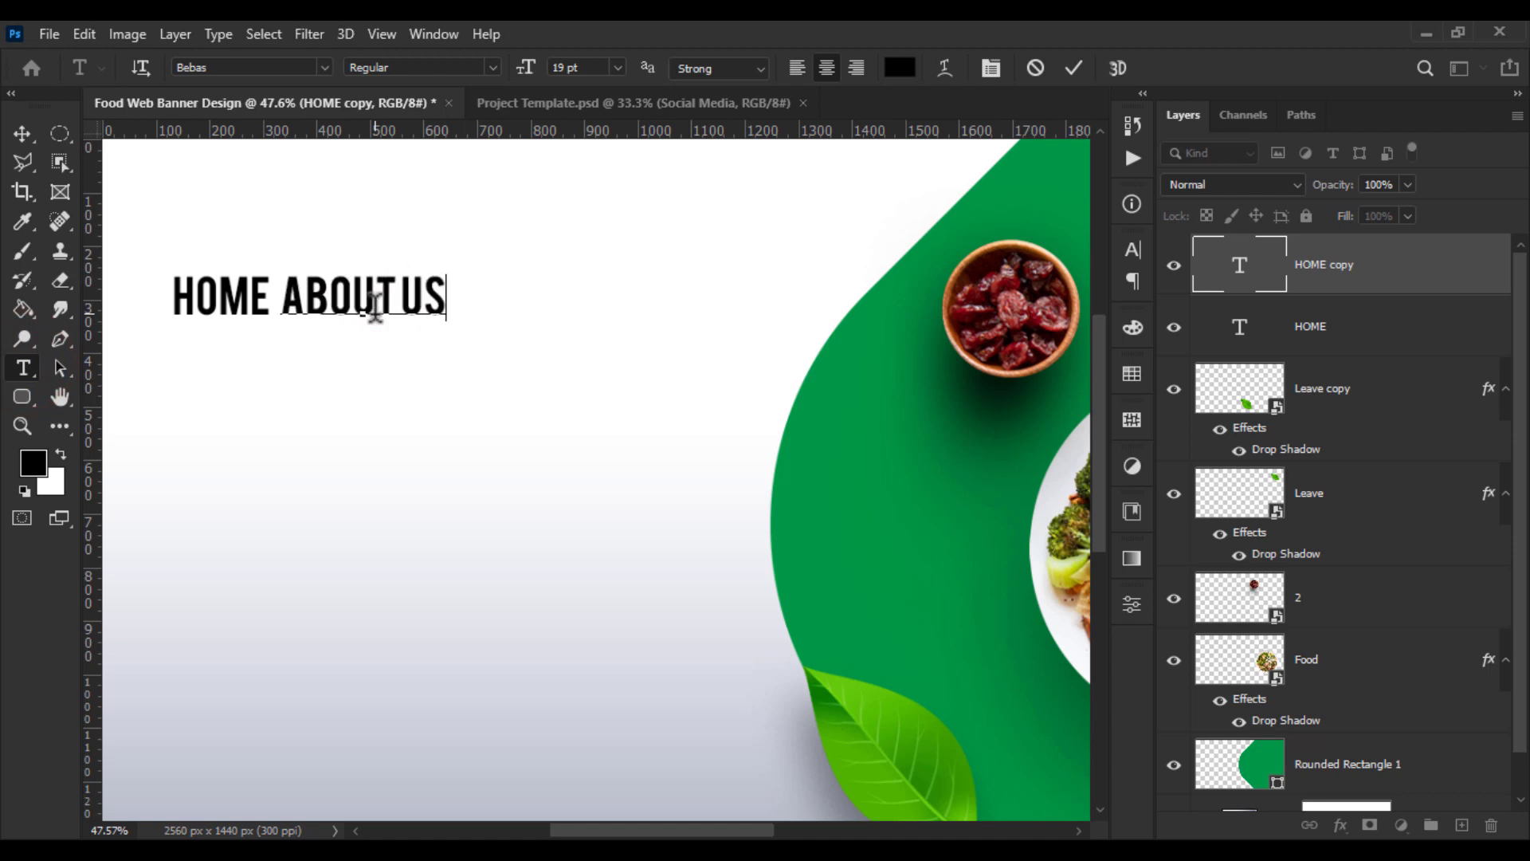
pyautogui.click(22, 134)
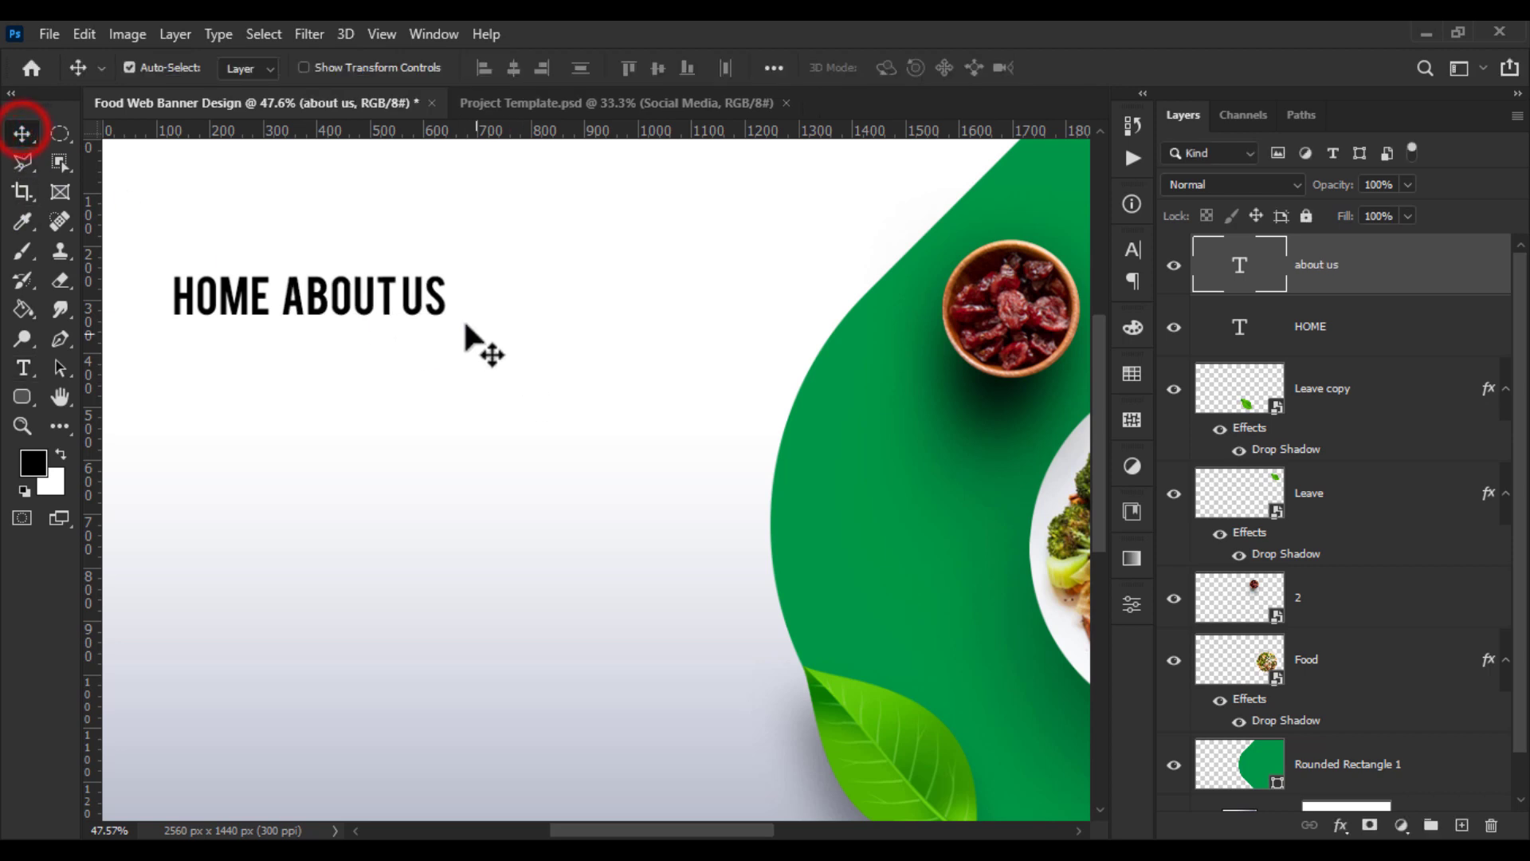
# Duplicate the ABOUT US text to its right in the same row and change the copy to "SERVICES"
pyautogui.moveTo(436, 307); pyautogui.dragTo(587, 325)
pyautogui.click(23, 368)
pyautogui.tripleClick(540, 307)
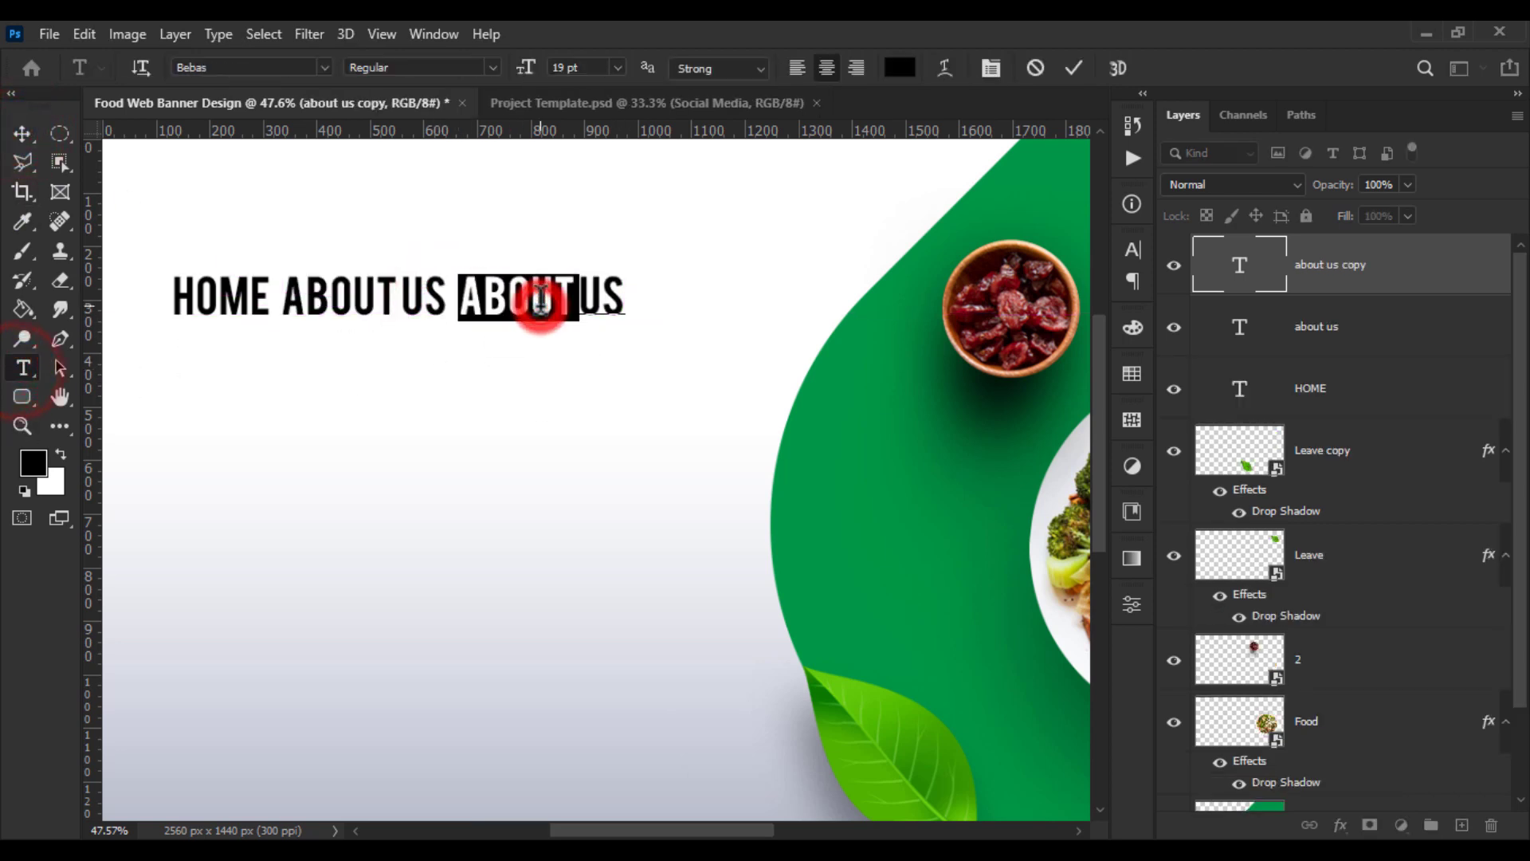
pyautogui.write('SE')
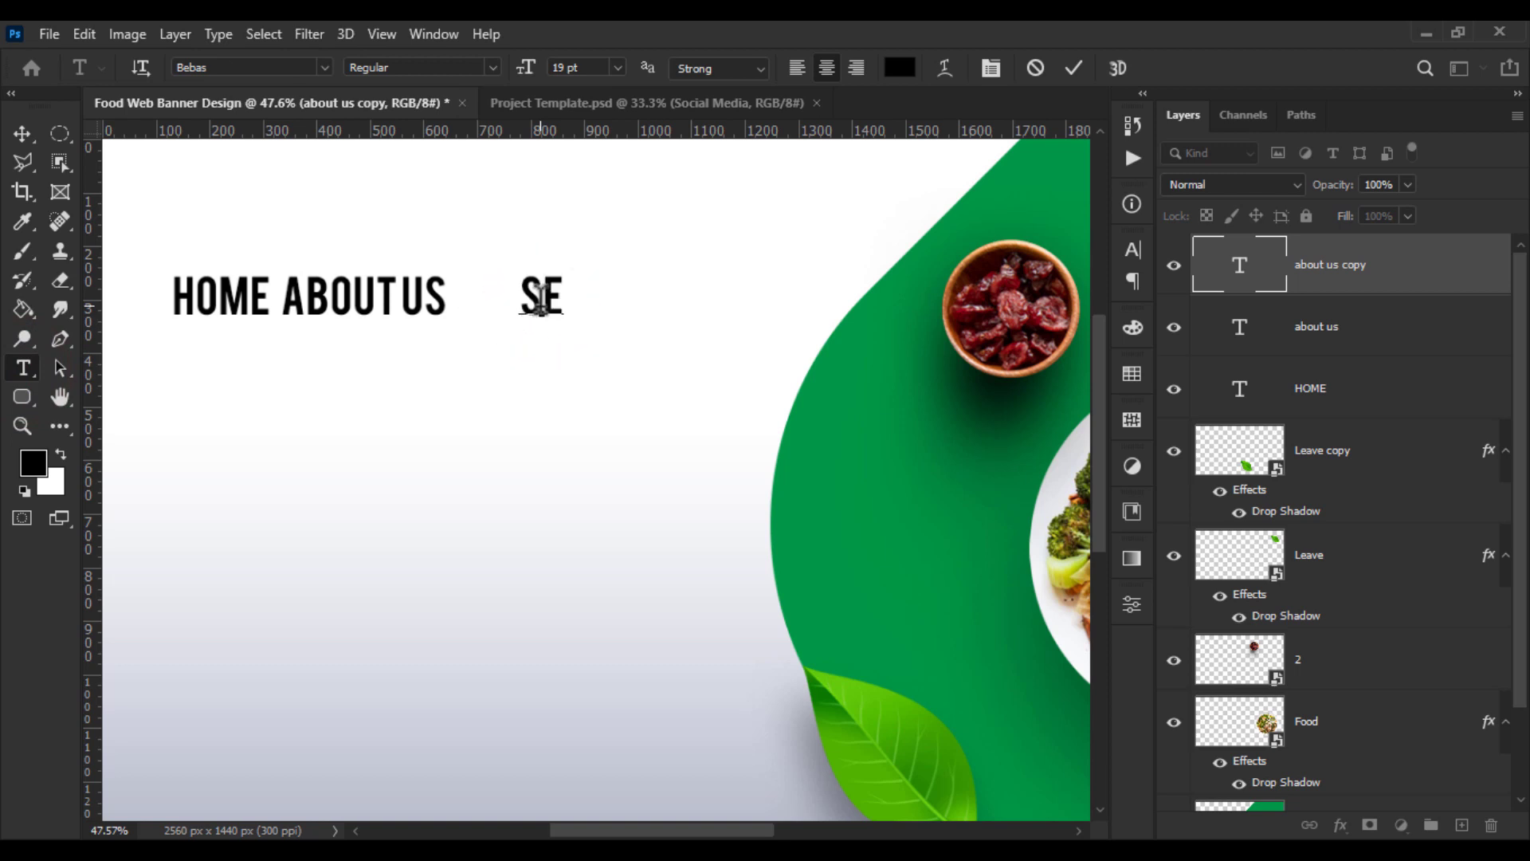
pyautogui.write('RVU')
pyautogui.press('BackSpace')
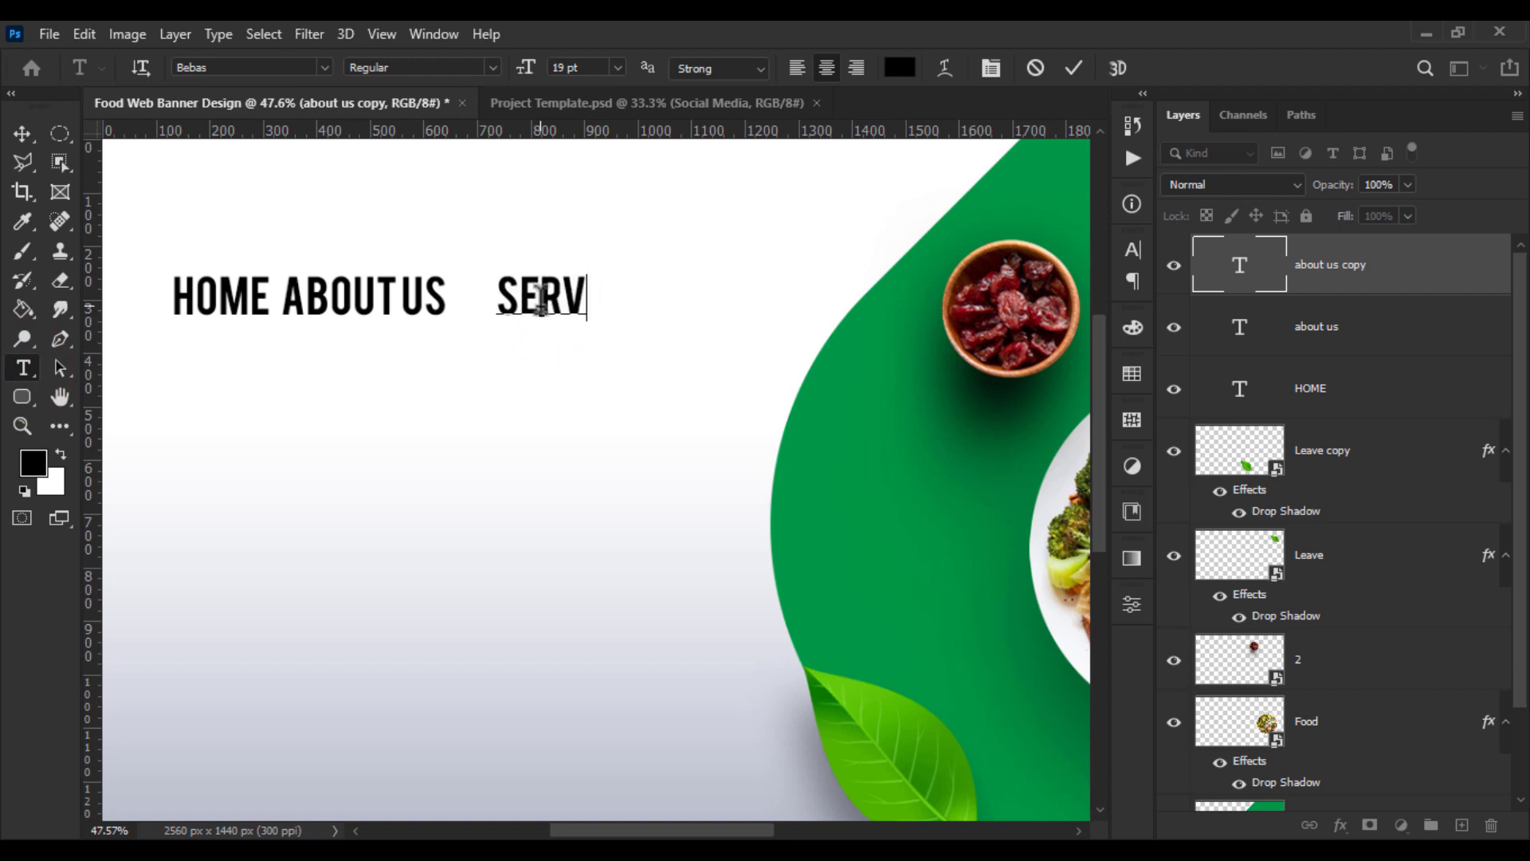
pyautogui.write('ICES')
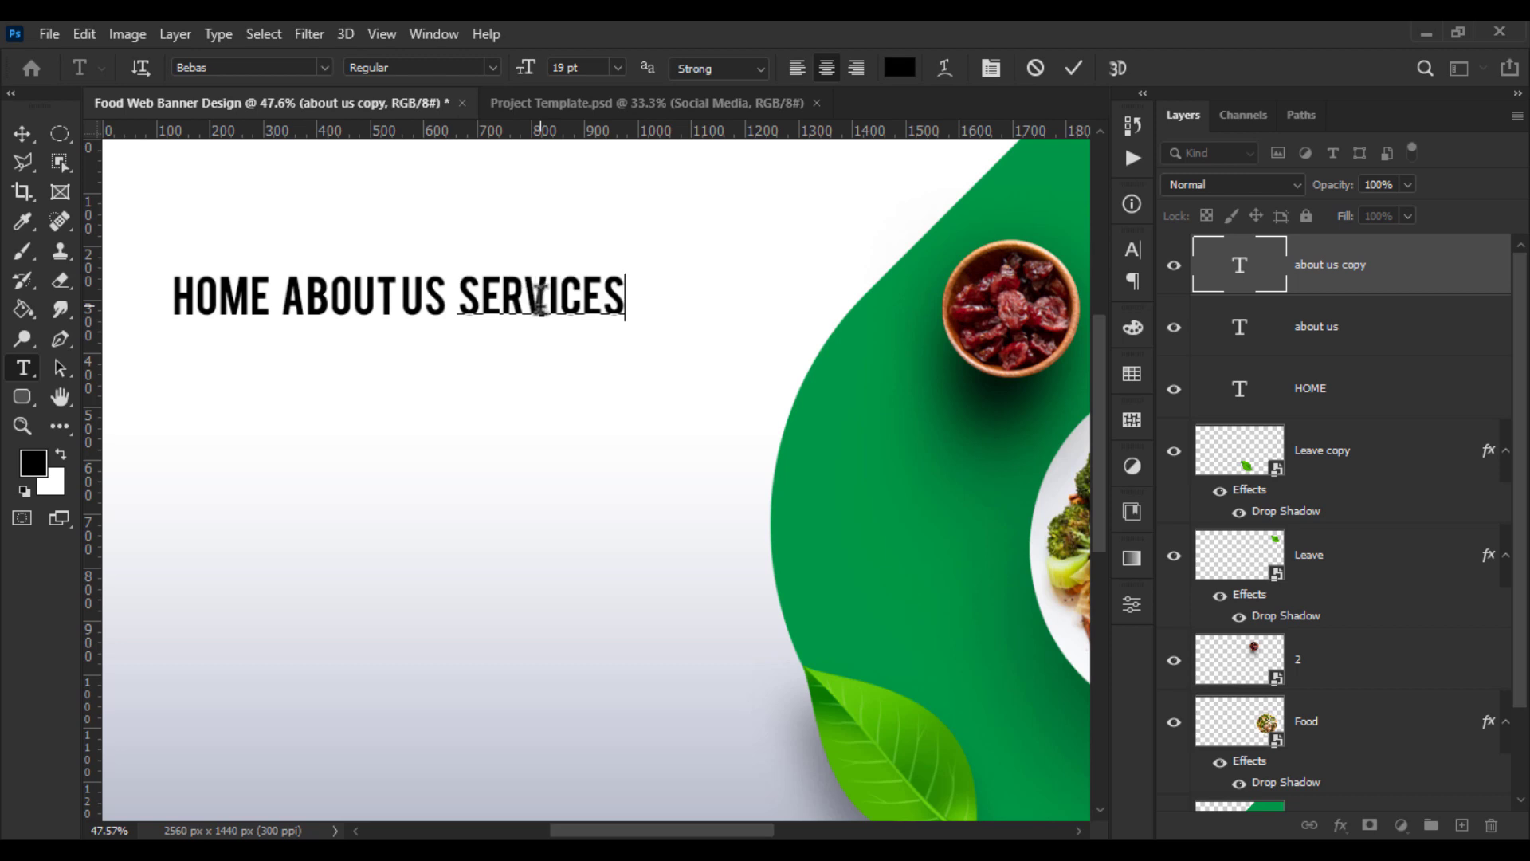
pyautogui.click(26, 134)
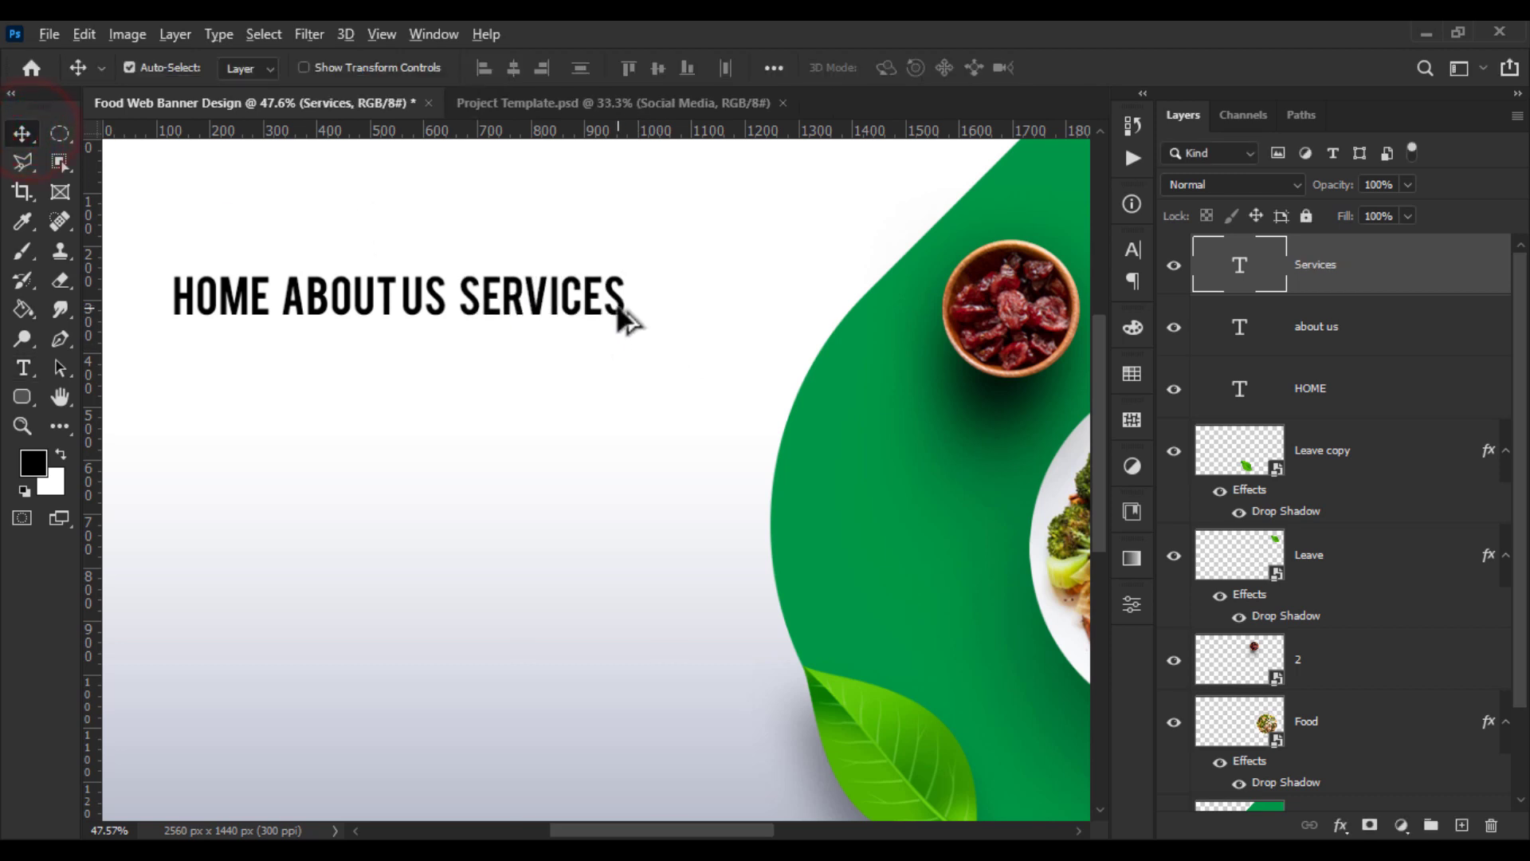
# Duplicate the SERVICES text to its right in the same row and change the copy's text to "DEALS"
pyautogui.moveTo(620, 308); pyautogui.dragTo(800, 332)
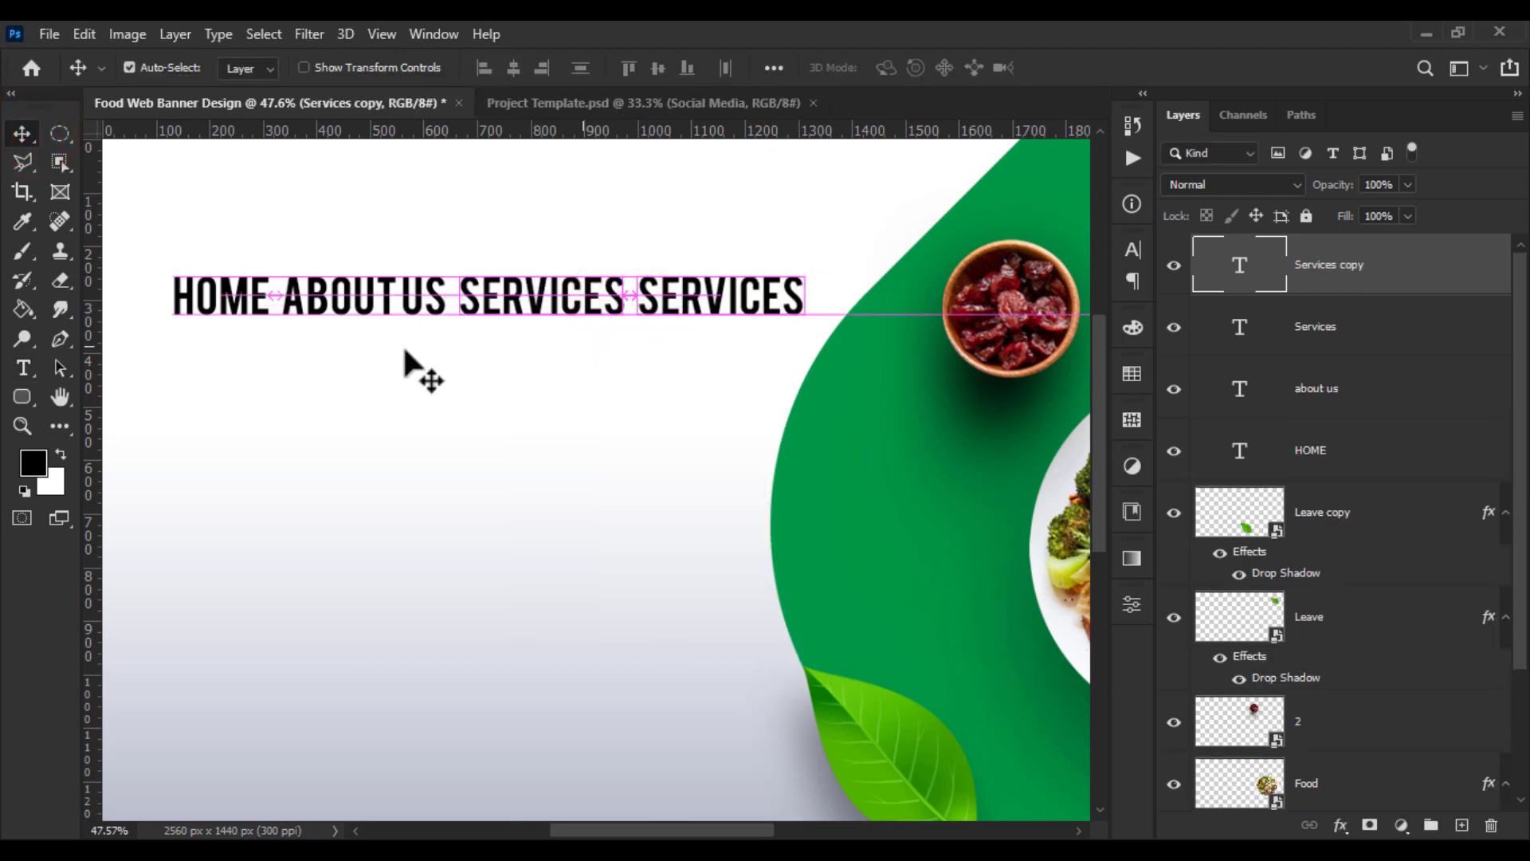
pyautogui.click(24, 368)
pyautogui.doubleClick(774, 299)
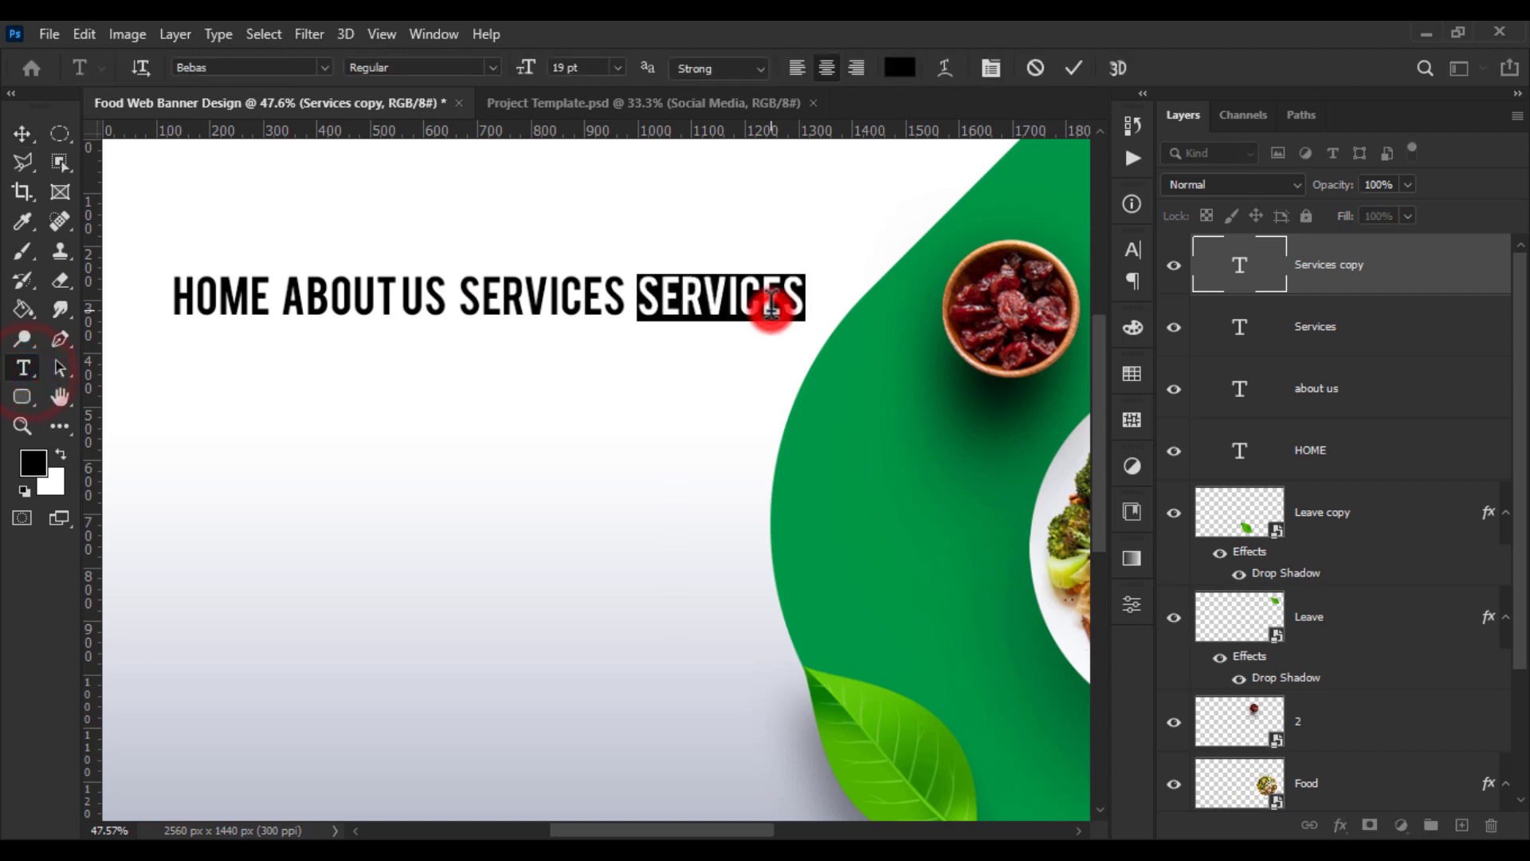
pyautogui.write('DES')
pyautogui.write('L')
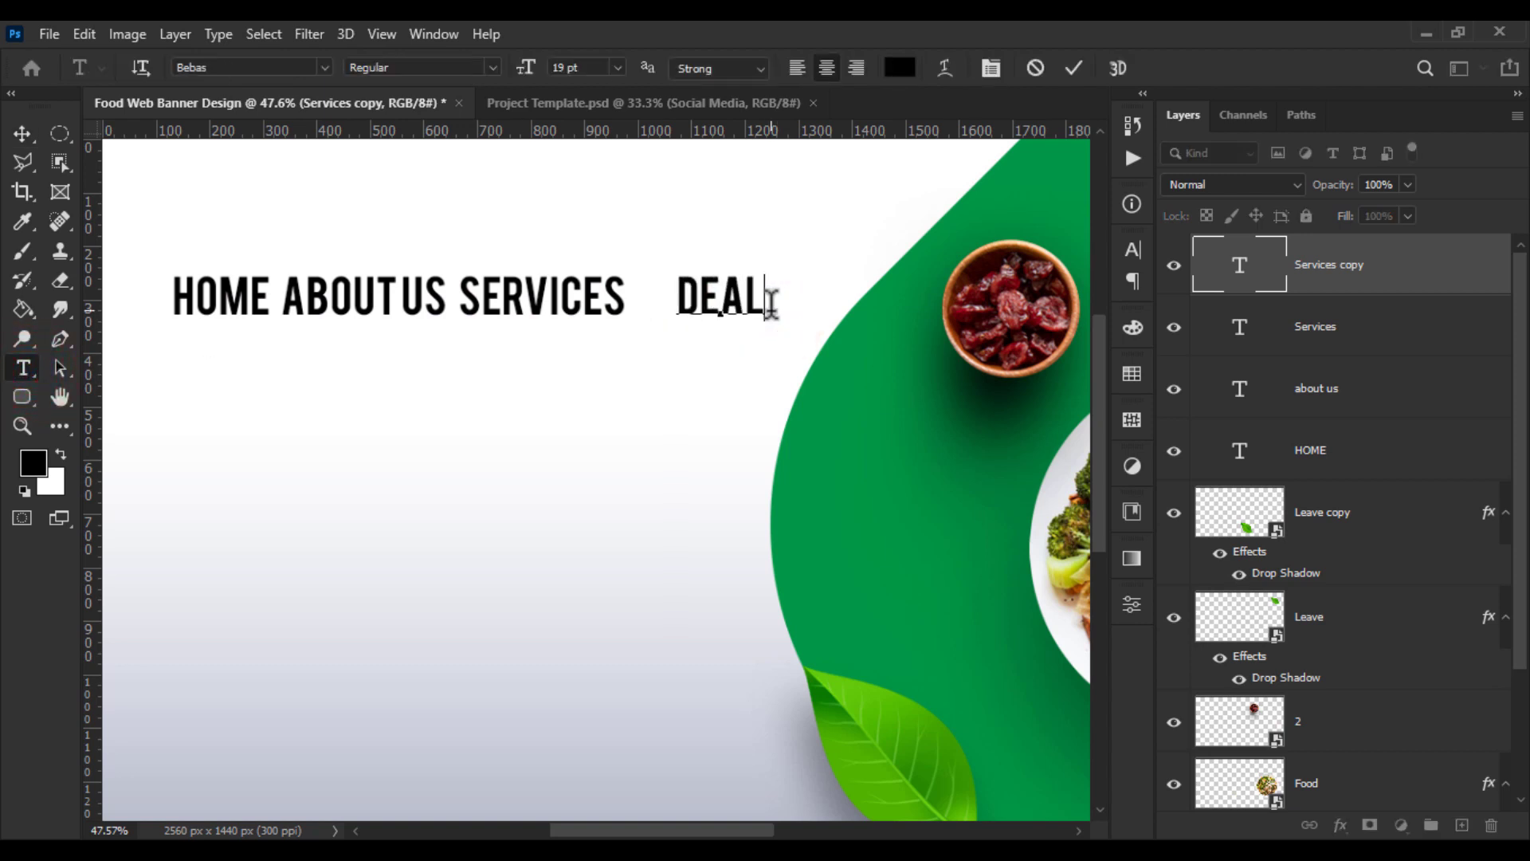
pyautogui.write('S')
pyautogui.click(22, 134)
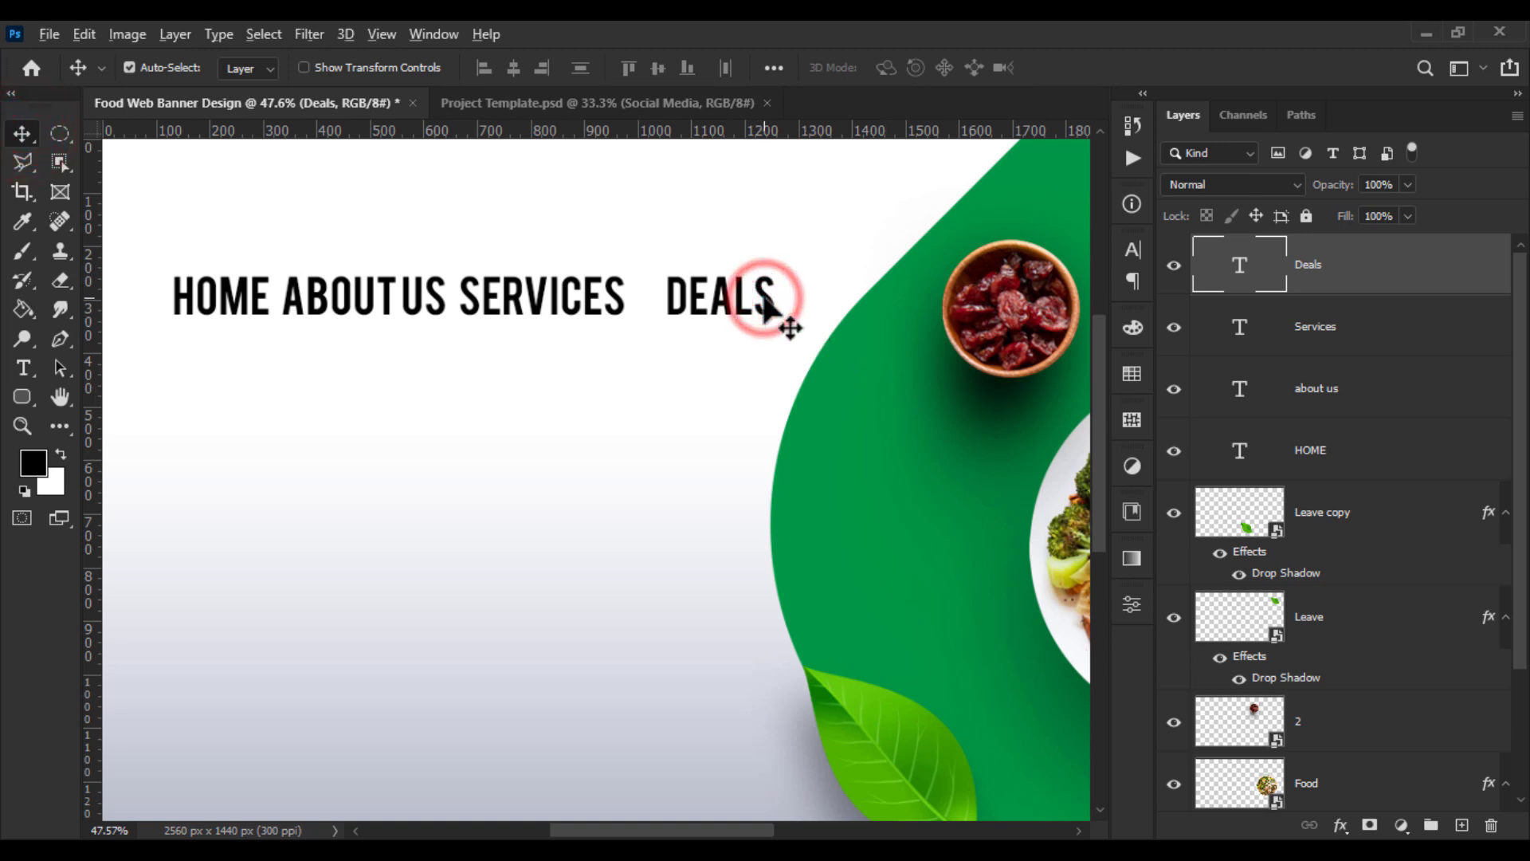
# Duplicate the DEALS text to its right and change the copy's text to "CONTACT"
pyautogui.moveTo(767, 301); pyautogui.dragTo(897, 300)
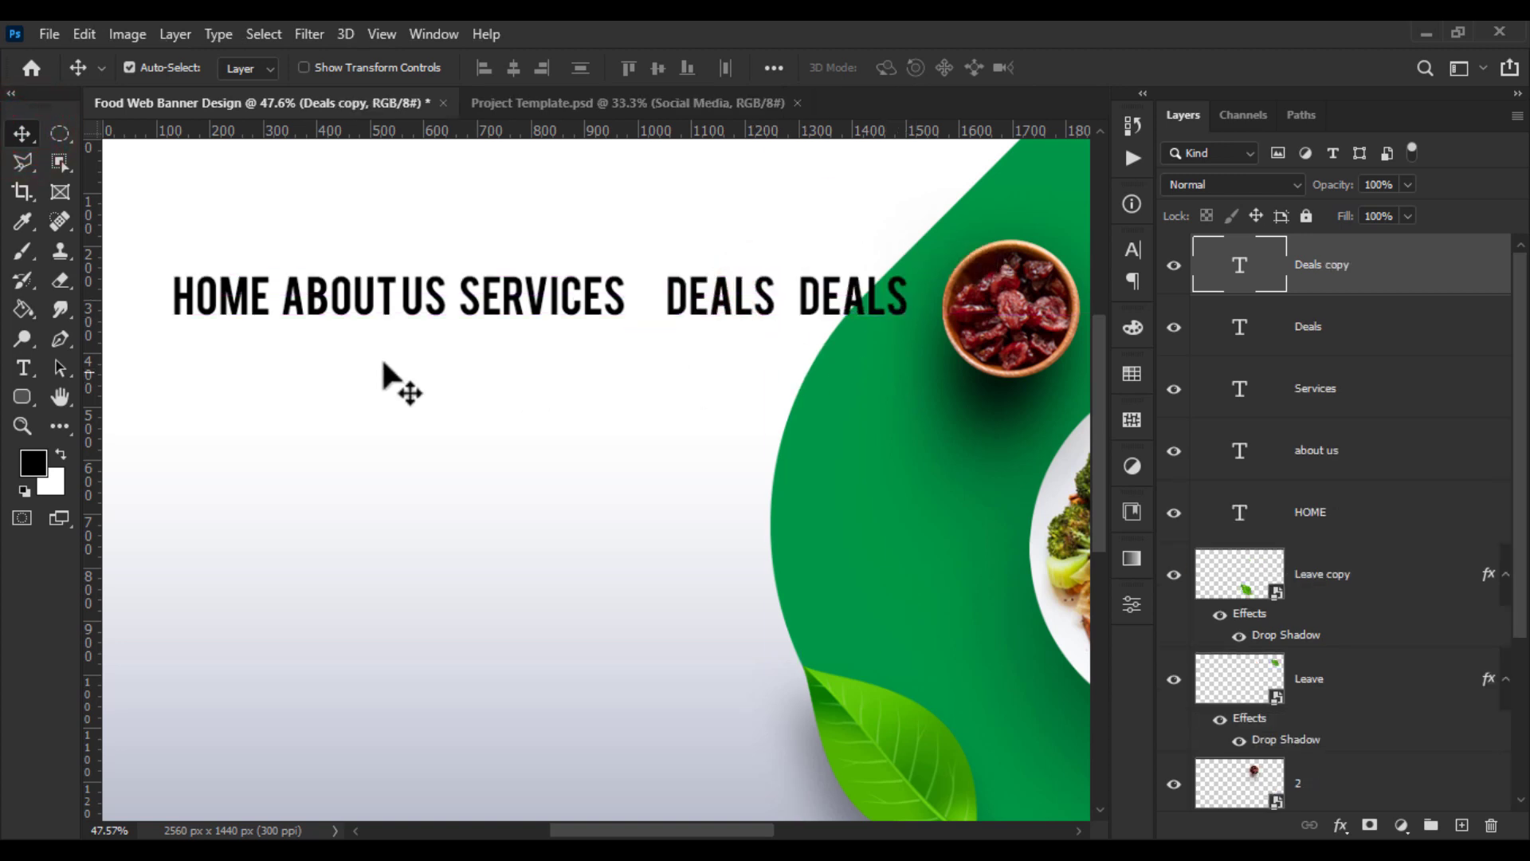
pyautogui.click(21, 368)
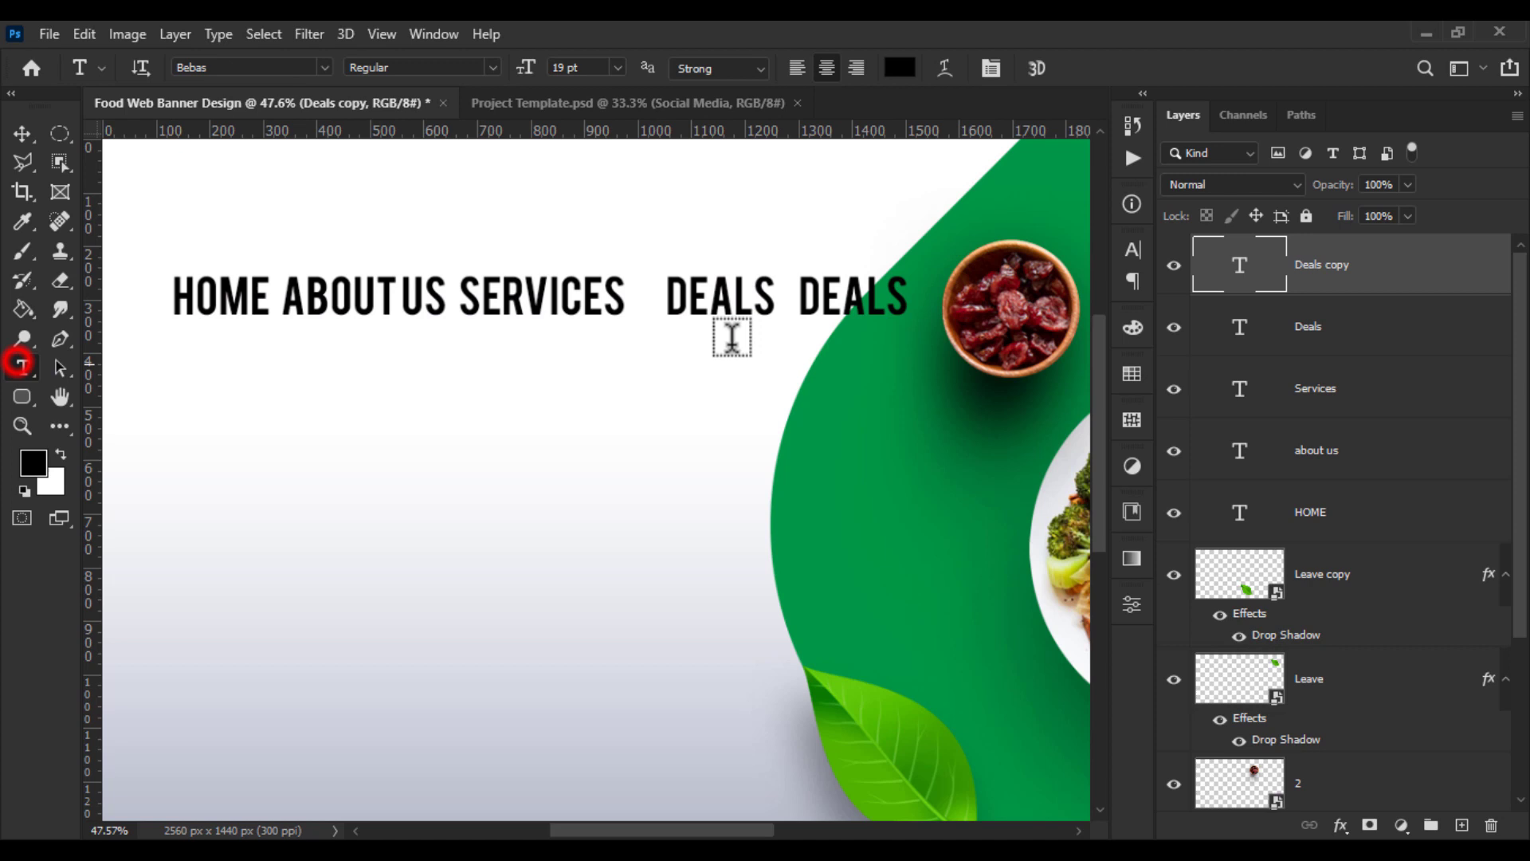
pyautogui.doubleClick(818, 302)
pyautogui.write('C')
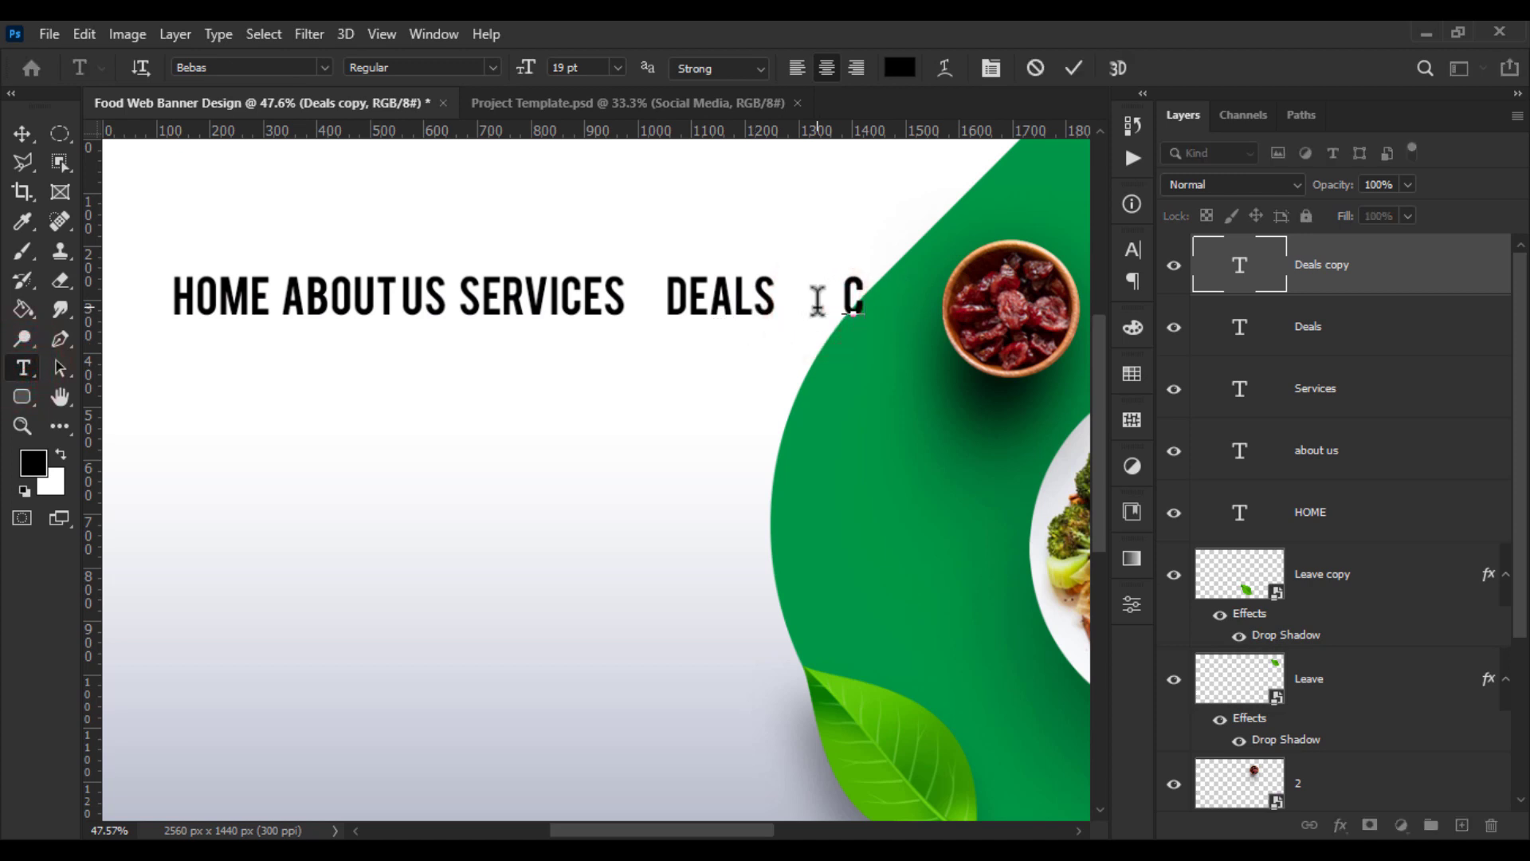
pyautogui.write('ONTACT')
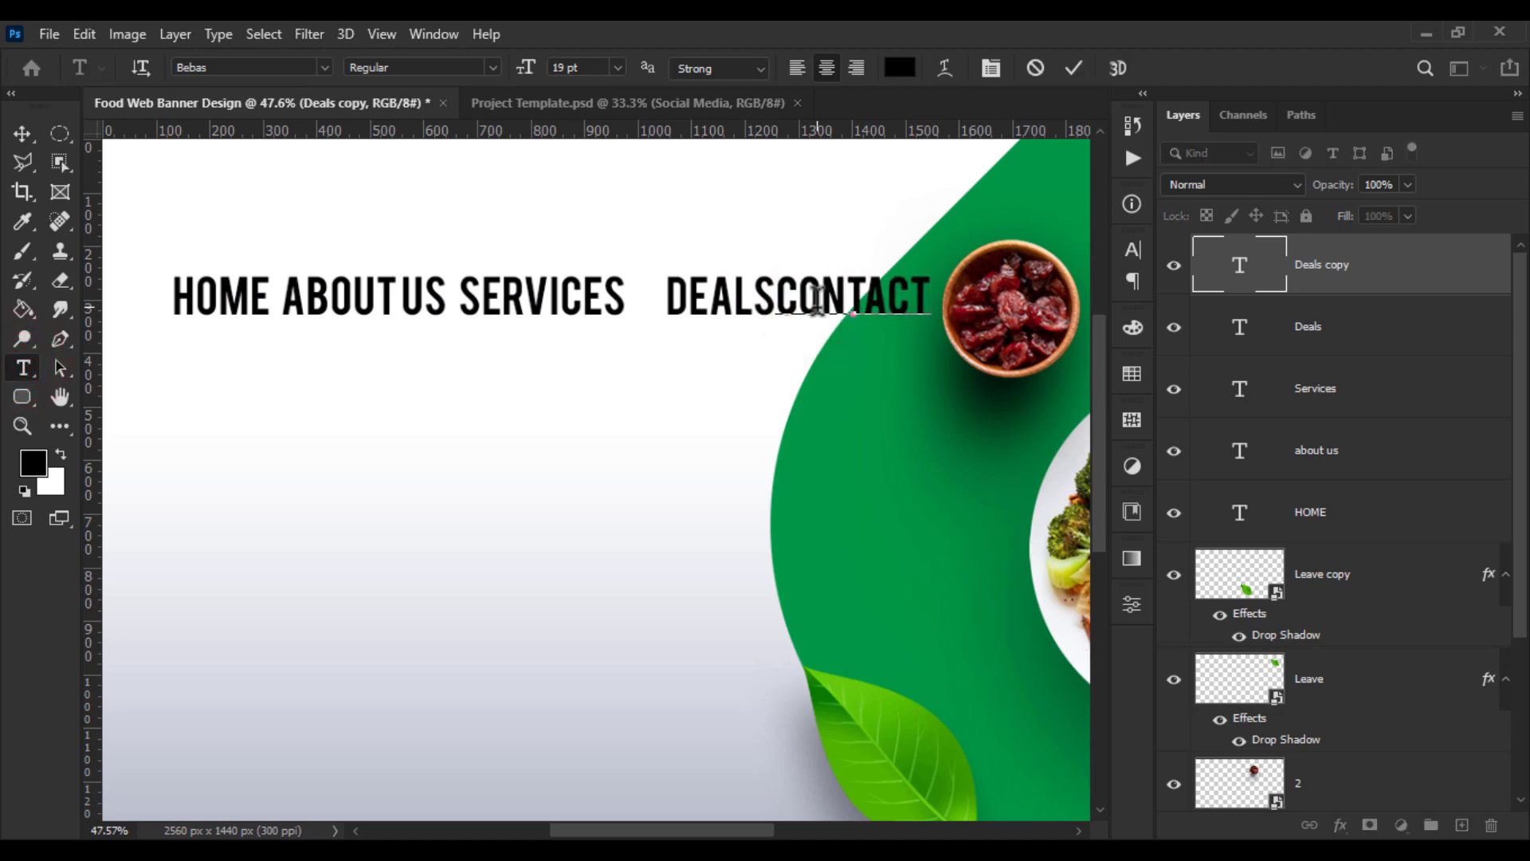
pyautogui.hotkey('ctrl', 'Return')
# Change the font of all five menu texts from CONTACT to HOME to Nexa Regular
pyautogui.doubleClick(845, 296)
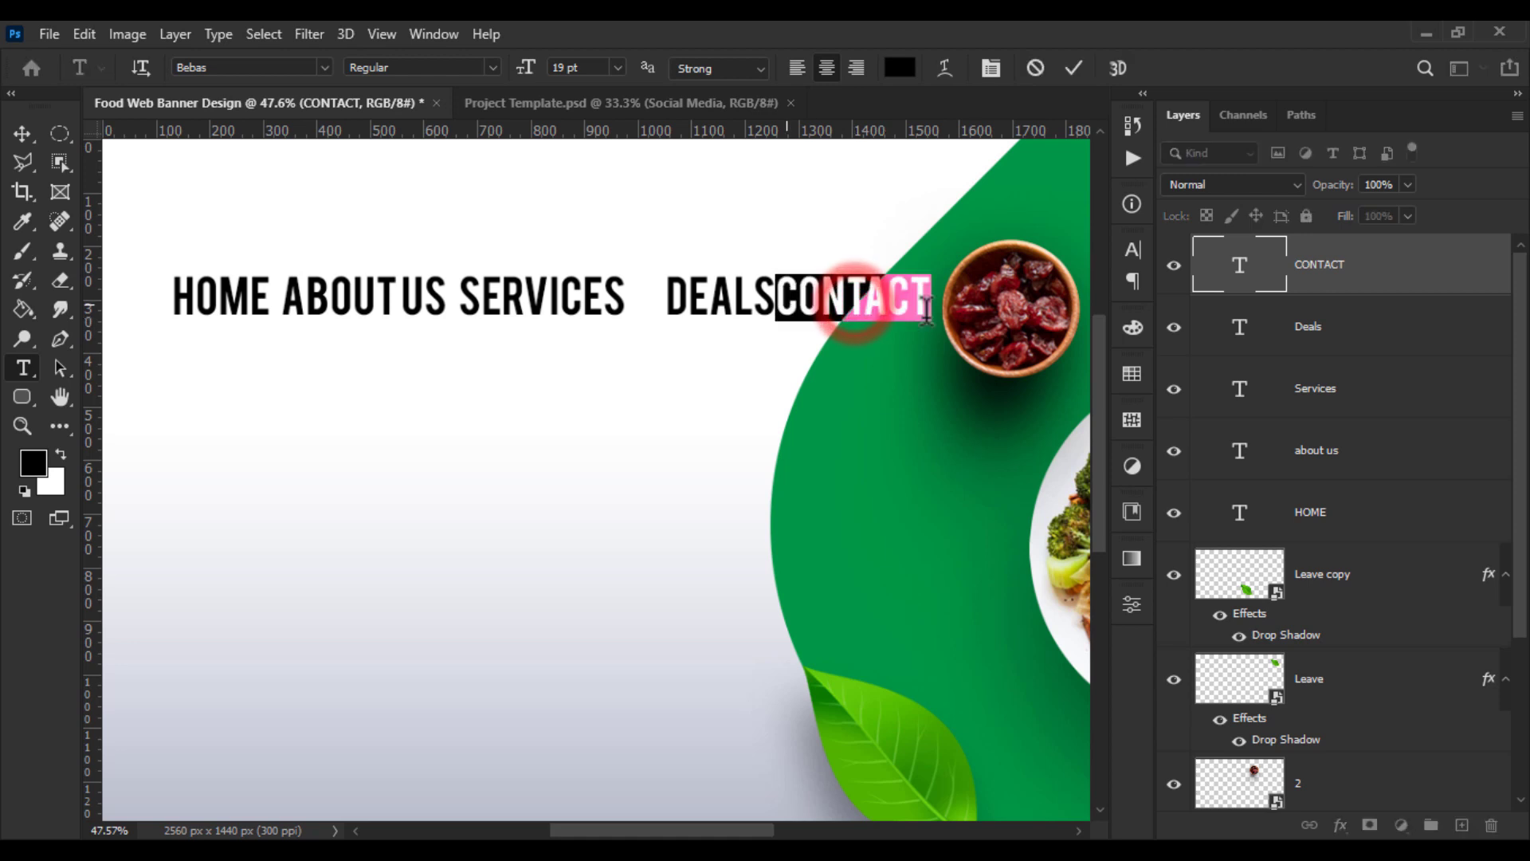
pyautogui.click(1358, 499)
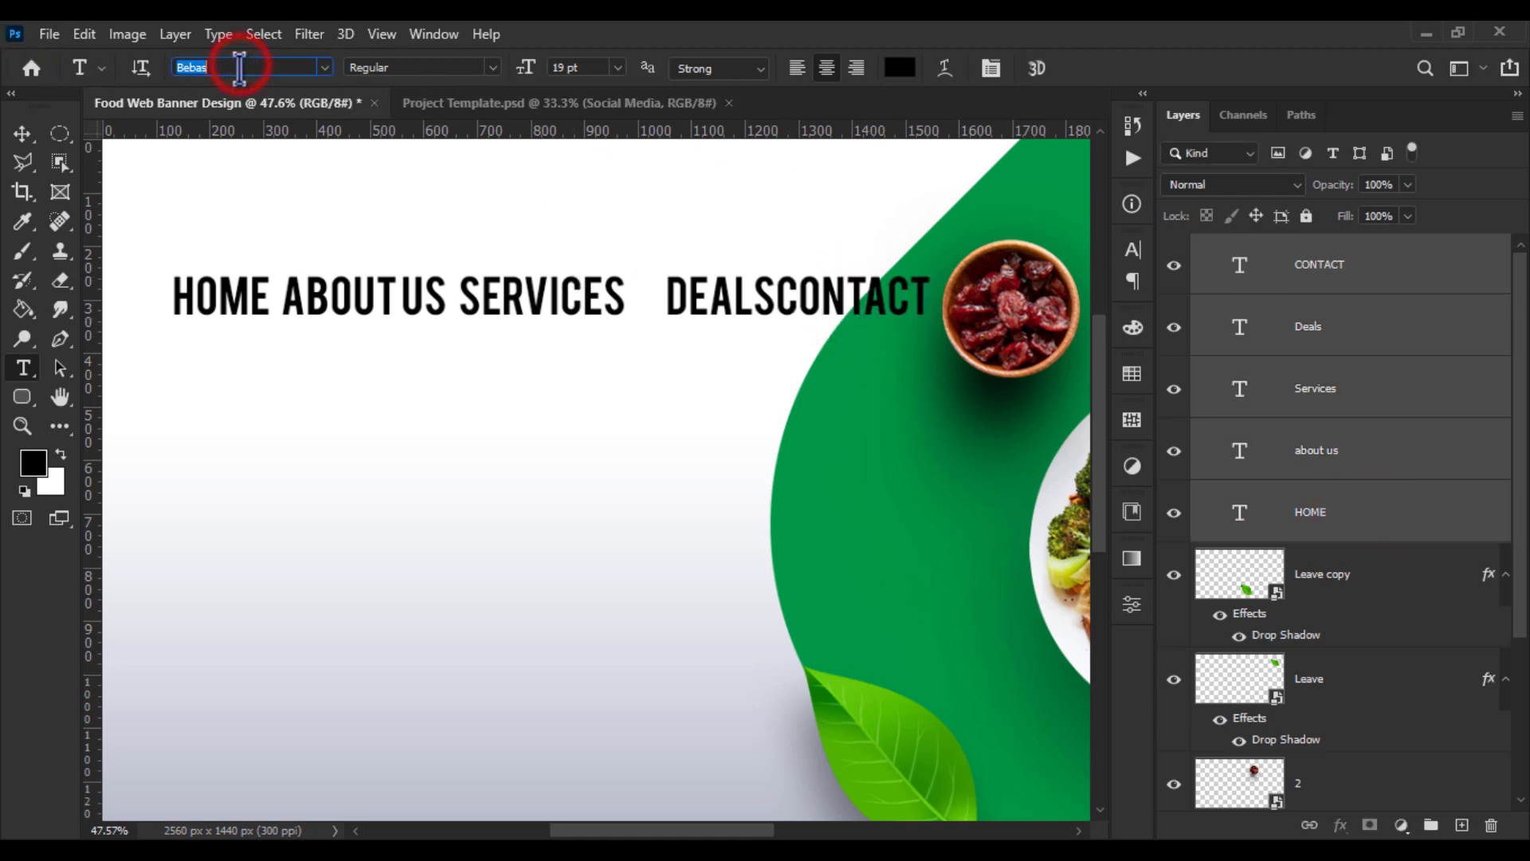
pyautogui.write('NEX')
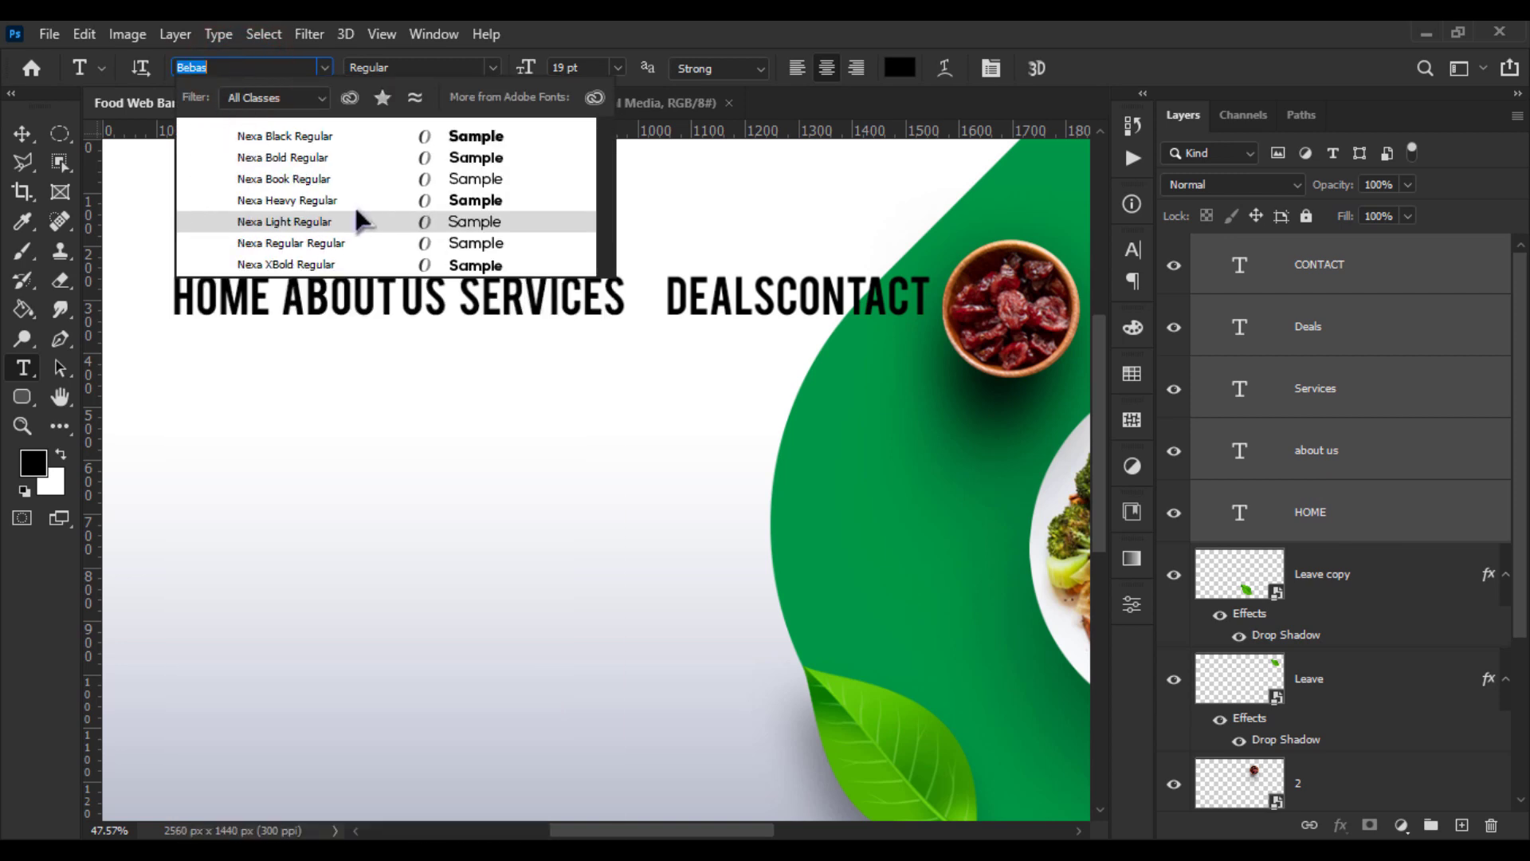
pyautogui.click(393, 246)
pyautogui.press('v')
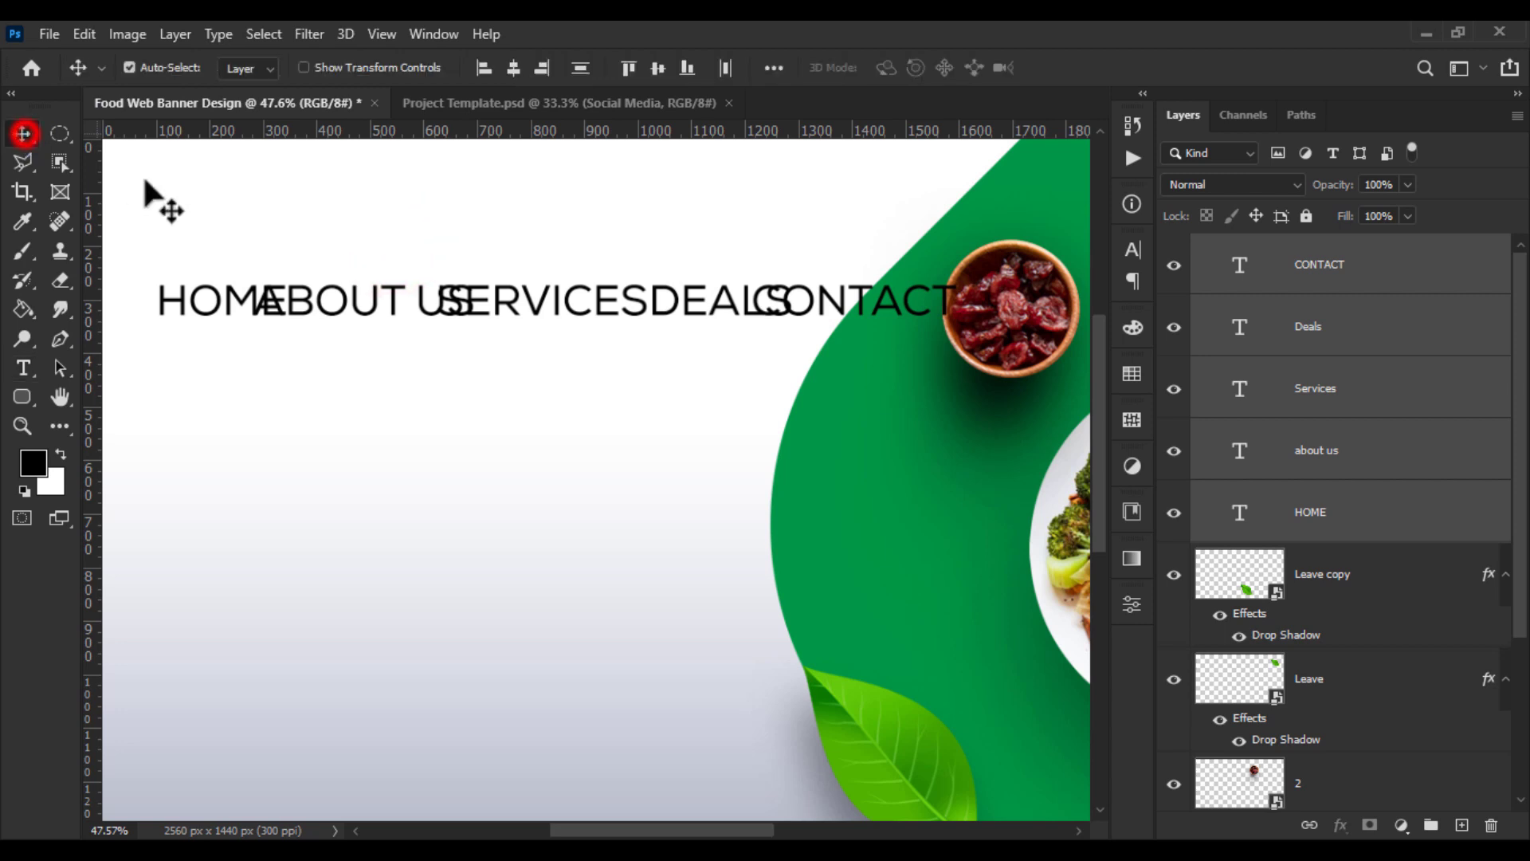
# Try to scale down only the HOME text and move it up in the banner's white area
pyautogui.scroll(-3, 255, 239)
pyautogui.scroll(3, 255, 239)
pyautogui.moveTo(311, 274); pyautogui.dragTo(540, 400)
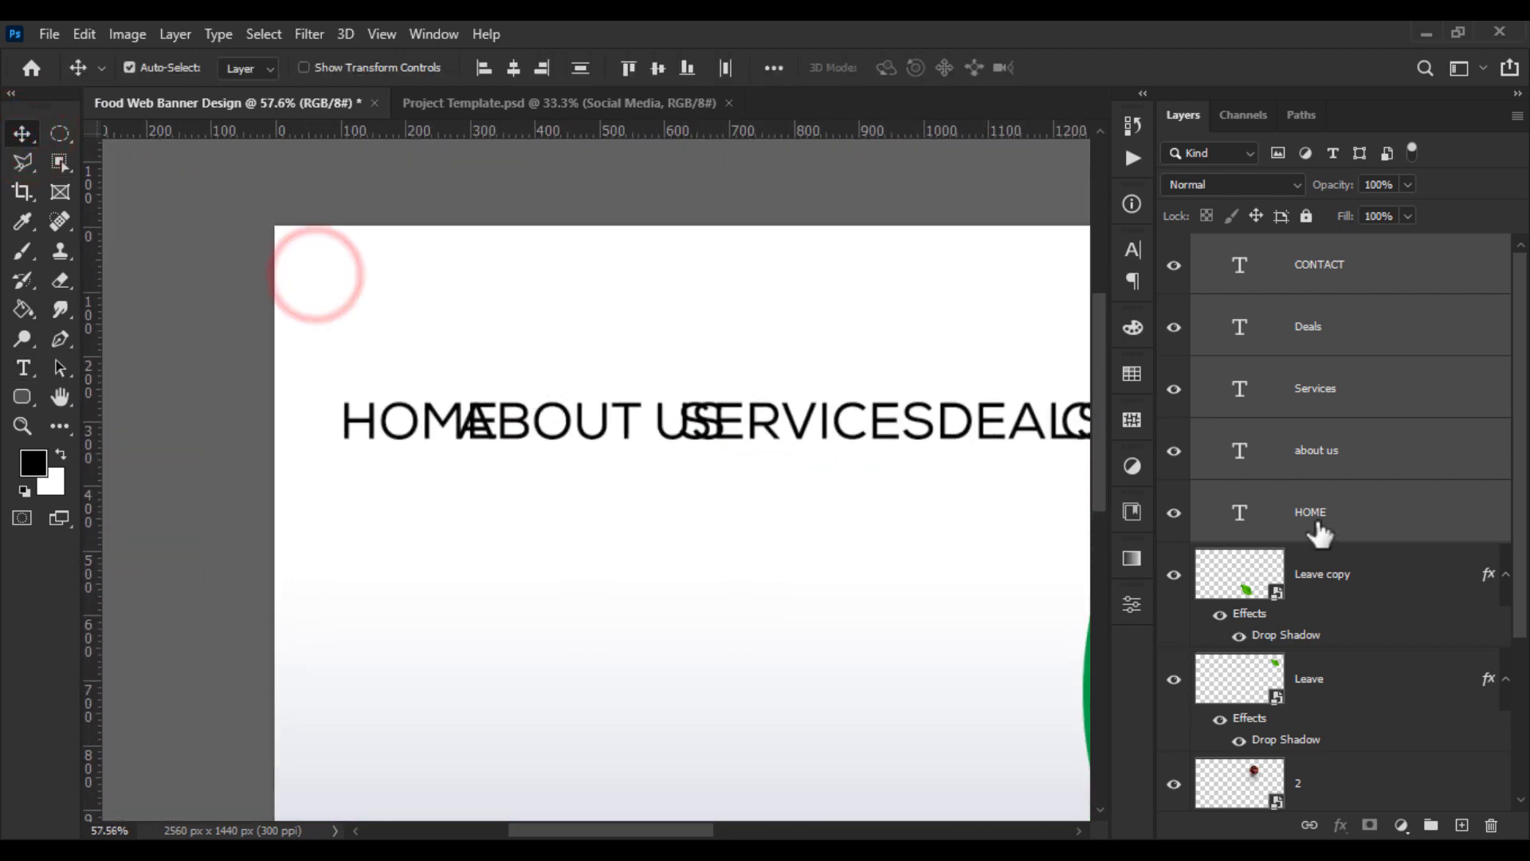
pyautogui.click(454, 423)
pyautogui.hotkey('ctrl', 't')
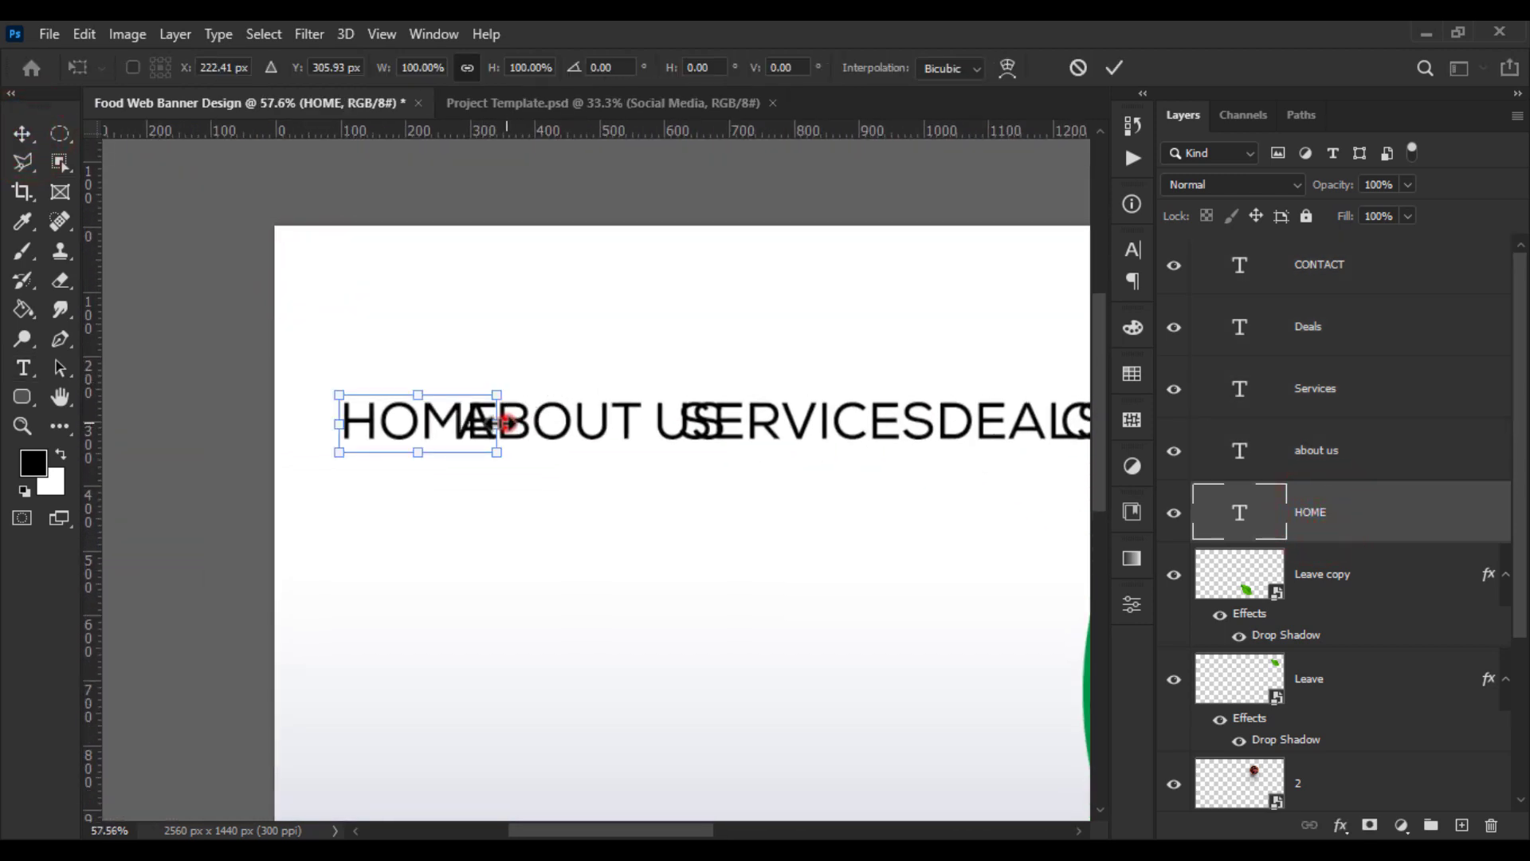
pyautogui.moveTo(502, 424); pyautogui.dragTo(474, 405)
pyautogui.press('Return')
pyautogui.scroll(1, 524, 333)
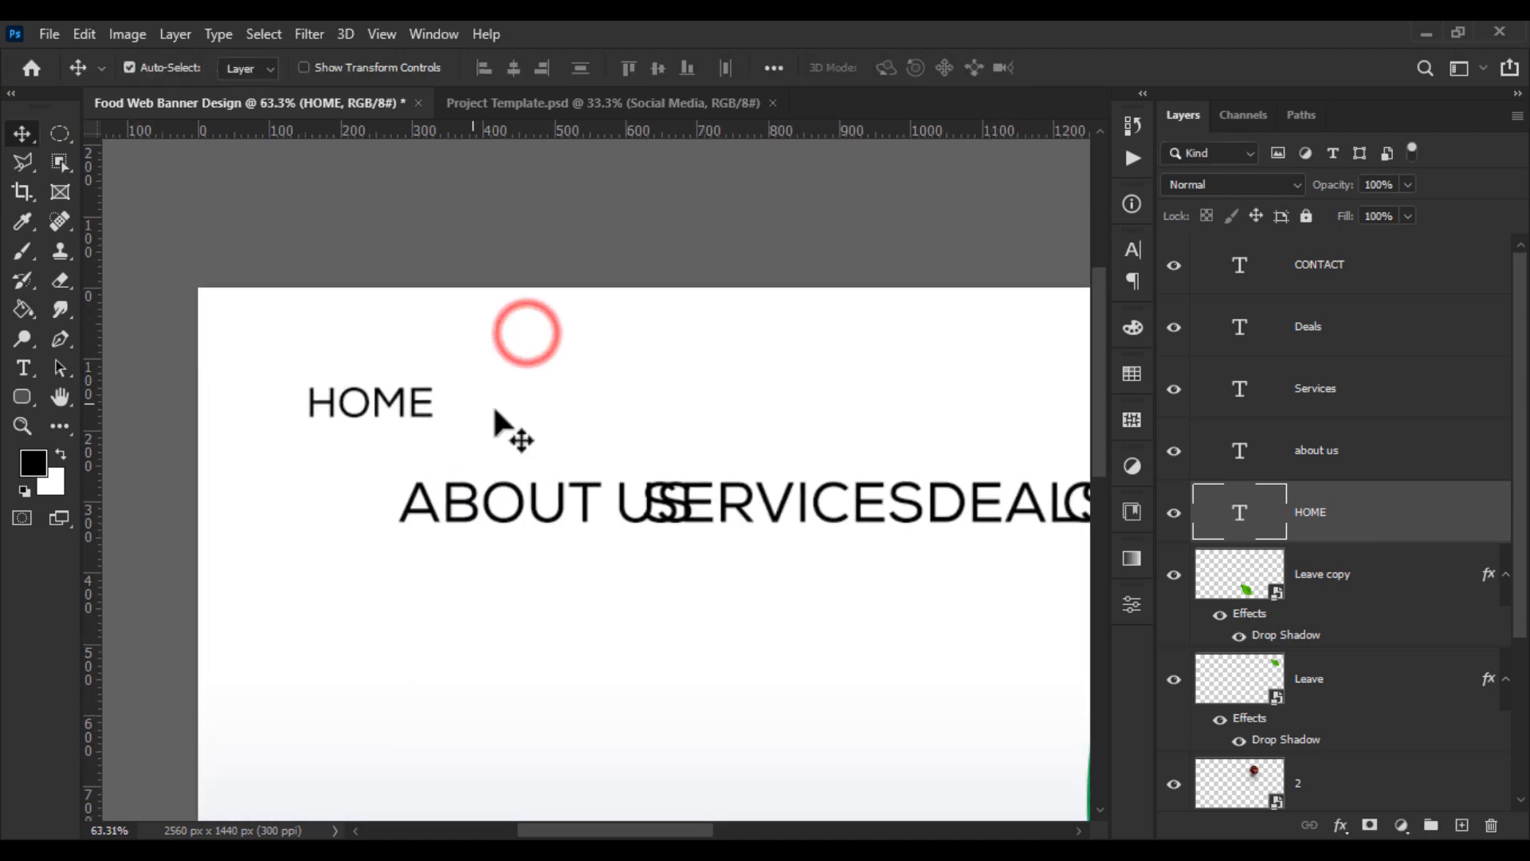
pyautogui.hotkey('ctrl', 'z')
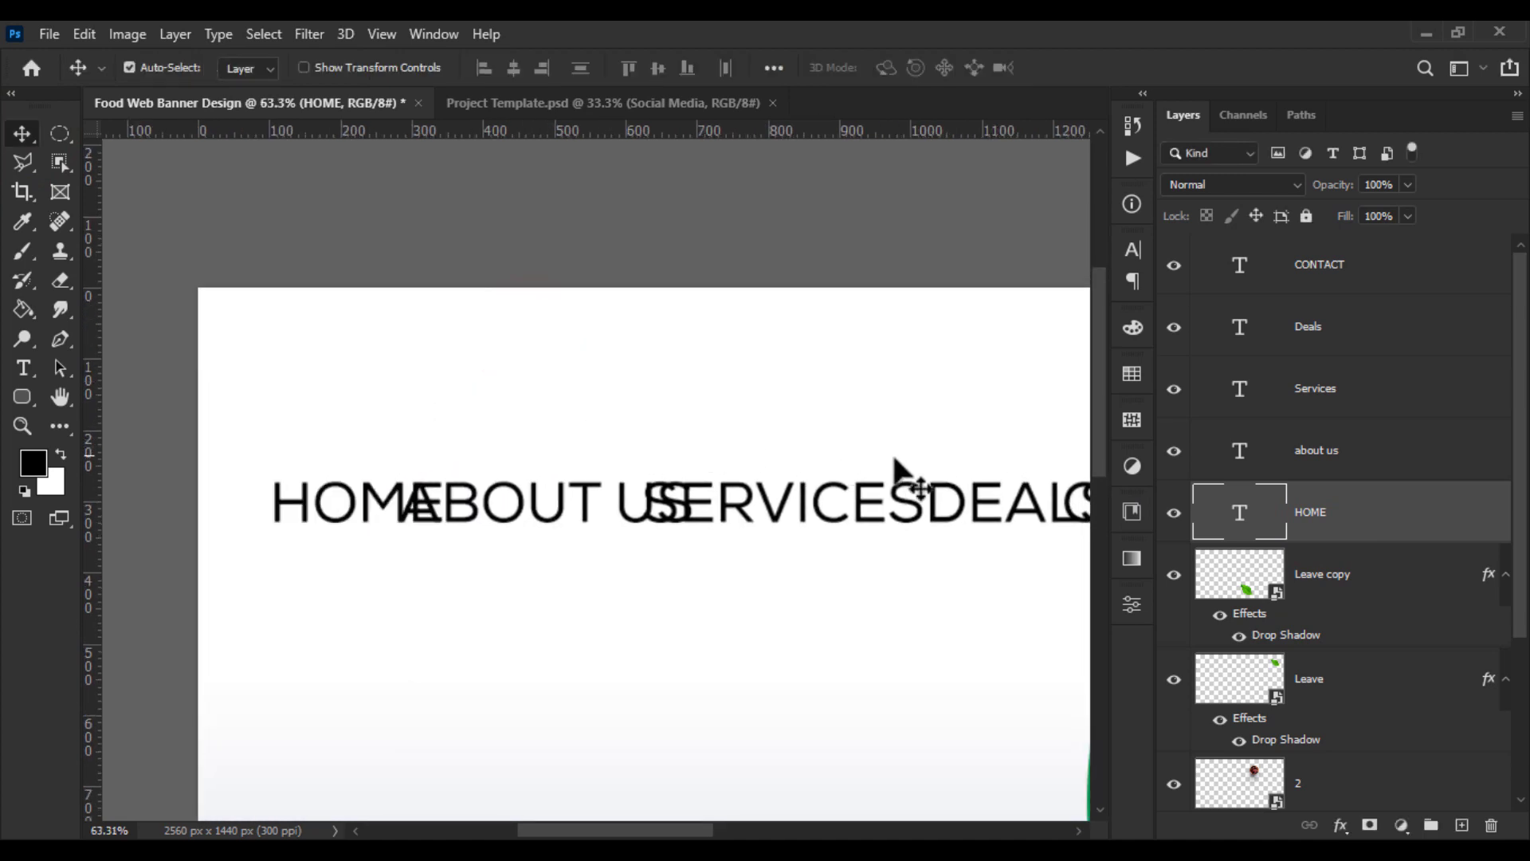
# Scale all five menu texts together to about 71% and move them up near the banner's upper edge
pyautogui.keyDown('shift'); pyautogui.click(1383, 277); pyautogui.keyUp('shift')
pyautogui.hotkey('ctrl', 't')
pyautogui.hotkey('ctrl', '0')
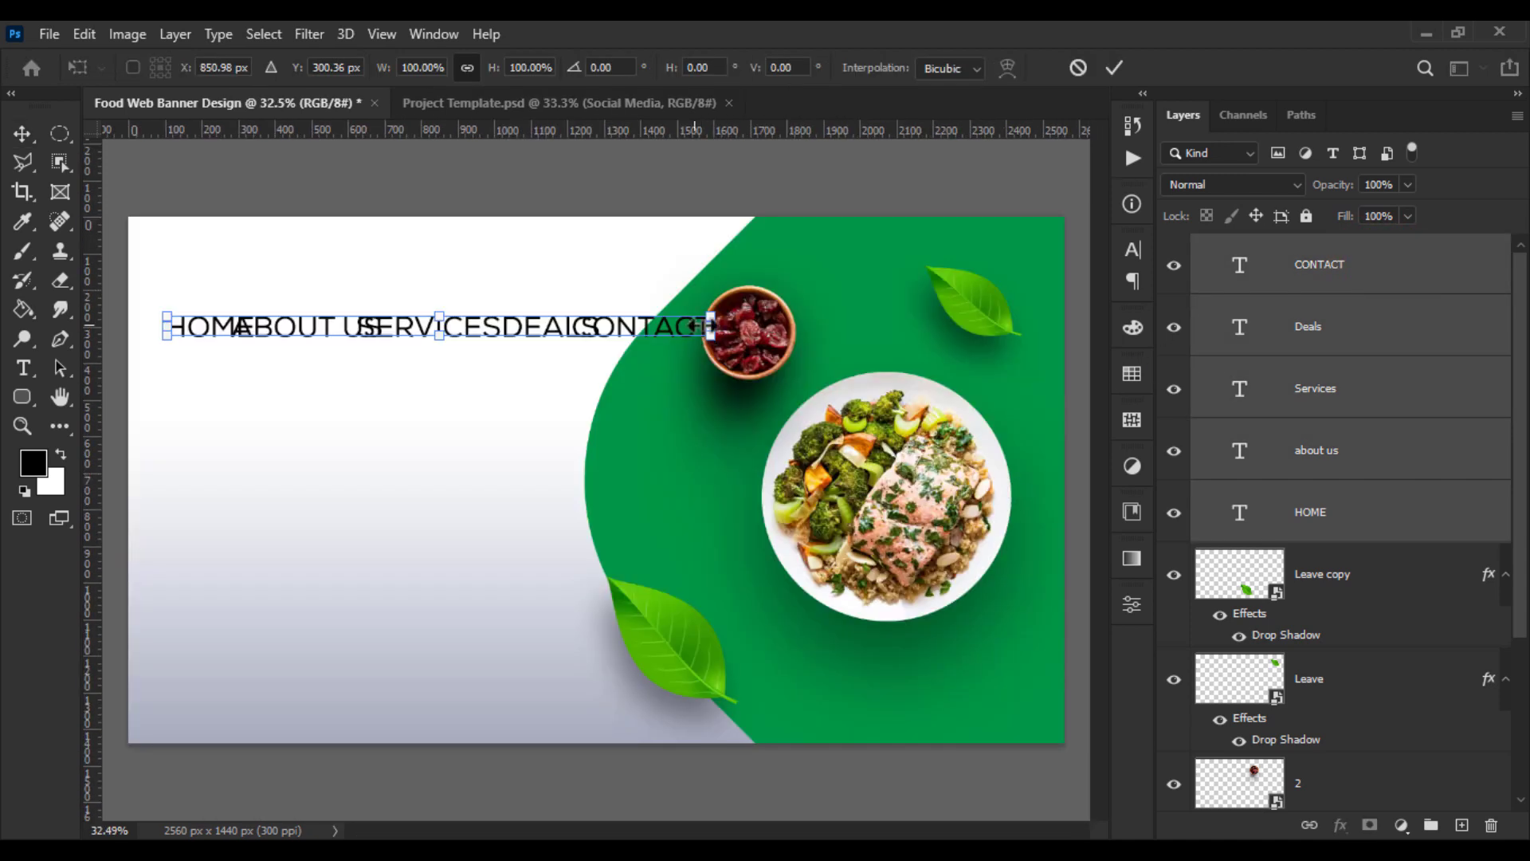
pyautogui.moveTo(710, 326); pyautogui.dragTo(598, 325)
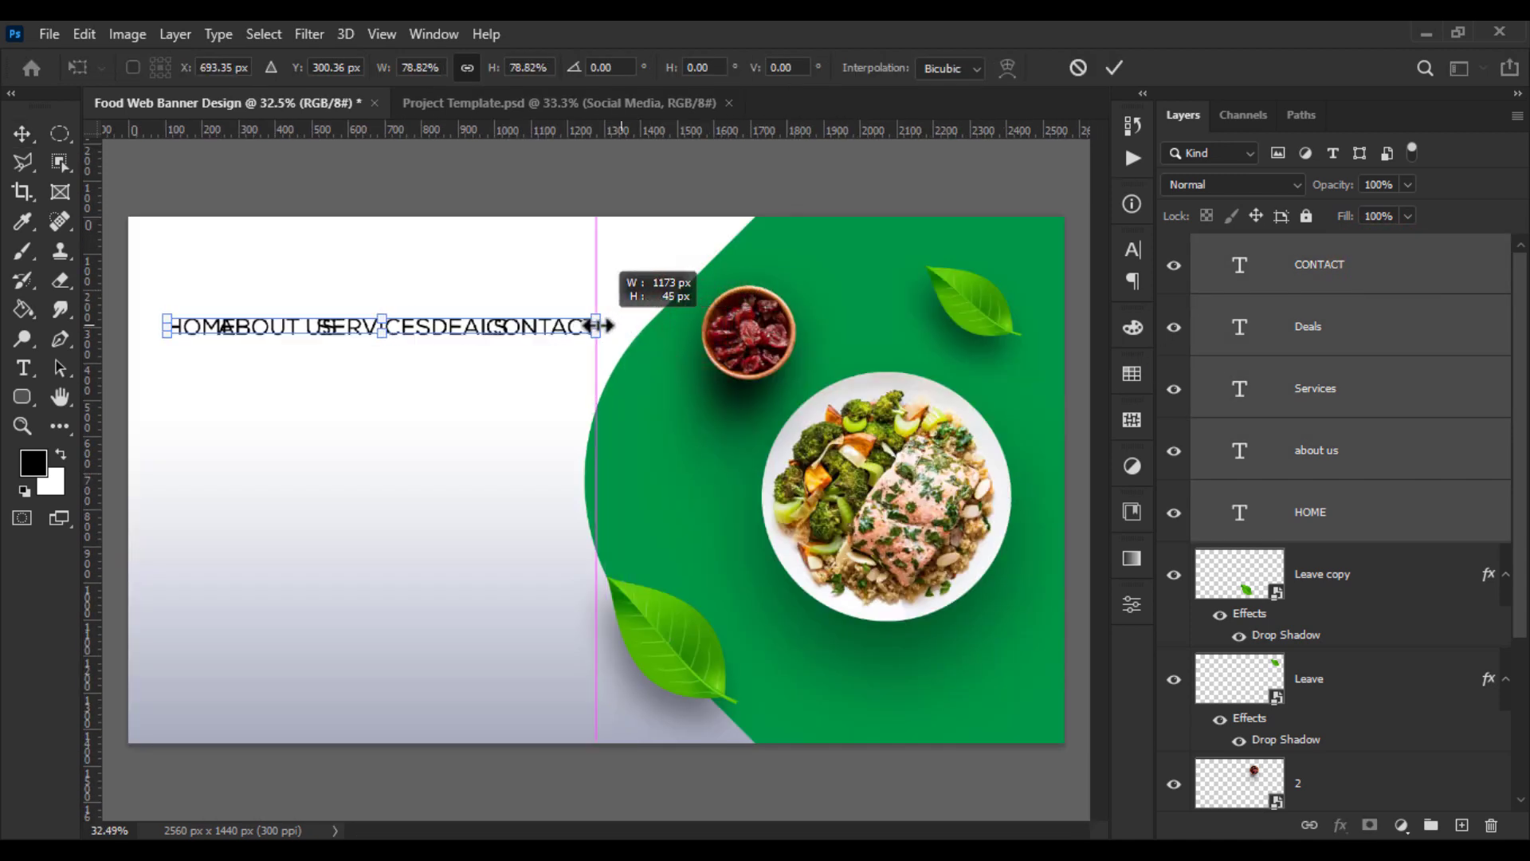
pyautogui.scroll(2, 147, 295)
pyautogui.scroll(1, 147, 295)
pyautogui.moveTo(250, 319); pyautogui.dragTo(352, 409)
pyautogui.scroll(3, 466, 449)
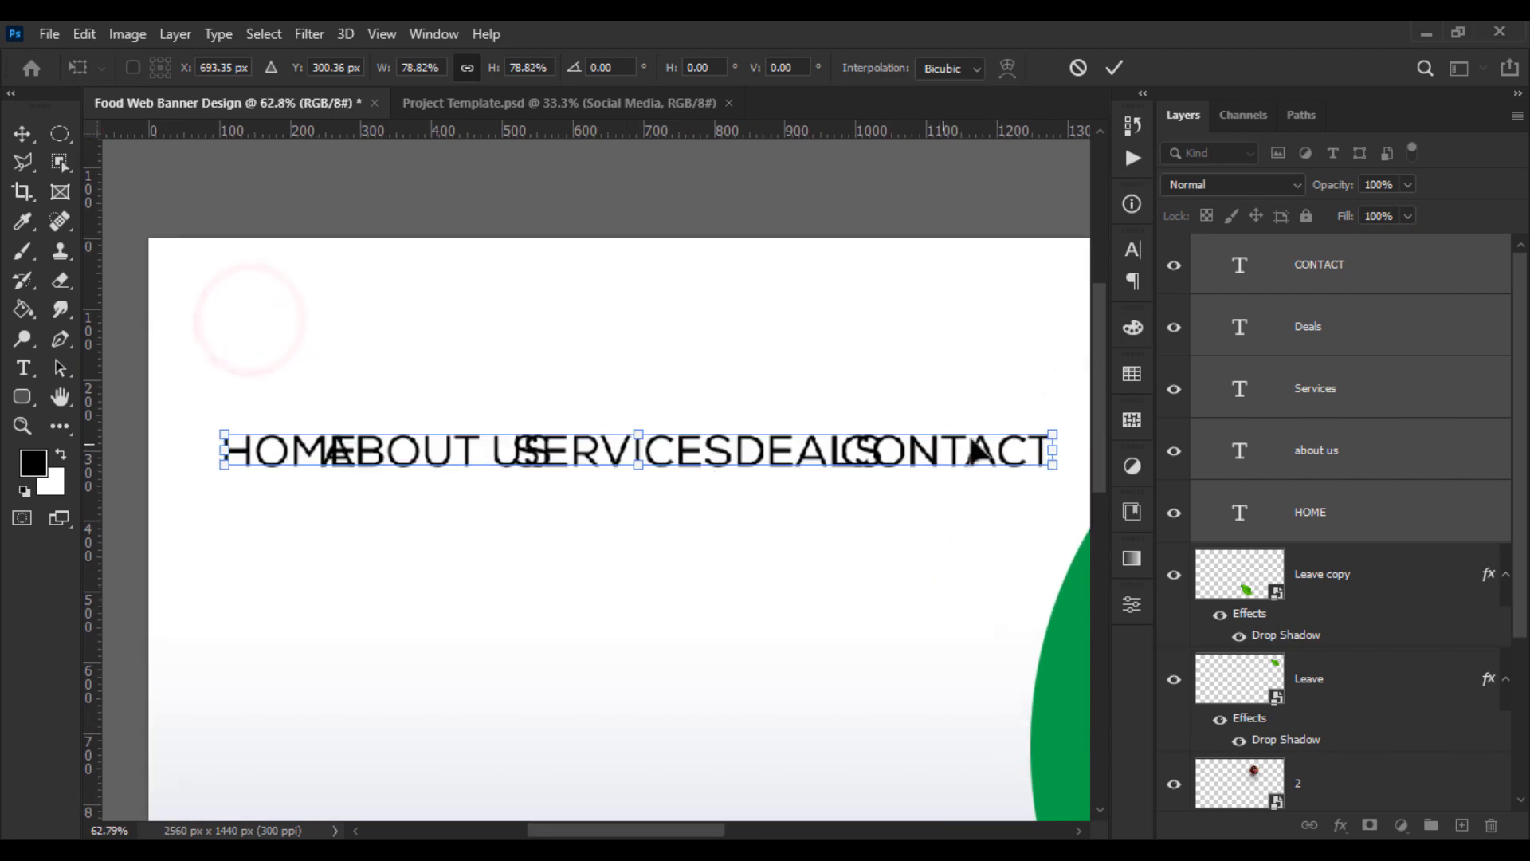
pyautogui.moveTo(1060, 447); pyautogui.dragTo(973, 447)
pyautogui.moveTo(868, 451); pyautogui.dragTo(881, 348)
pyautogui.press('Return')
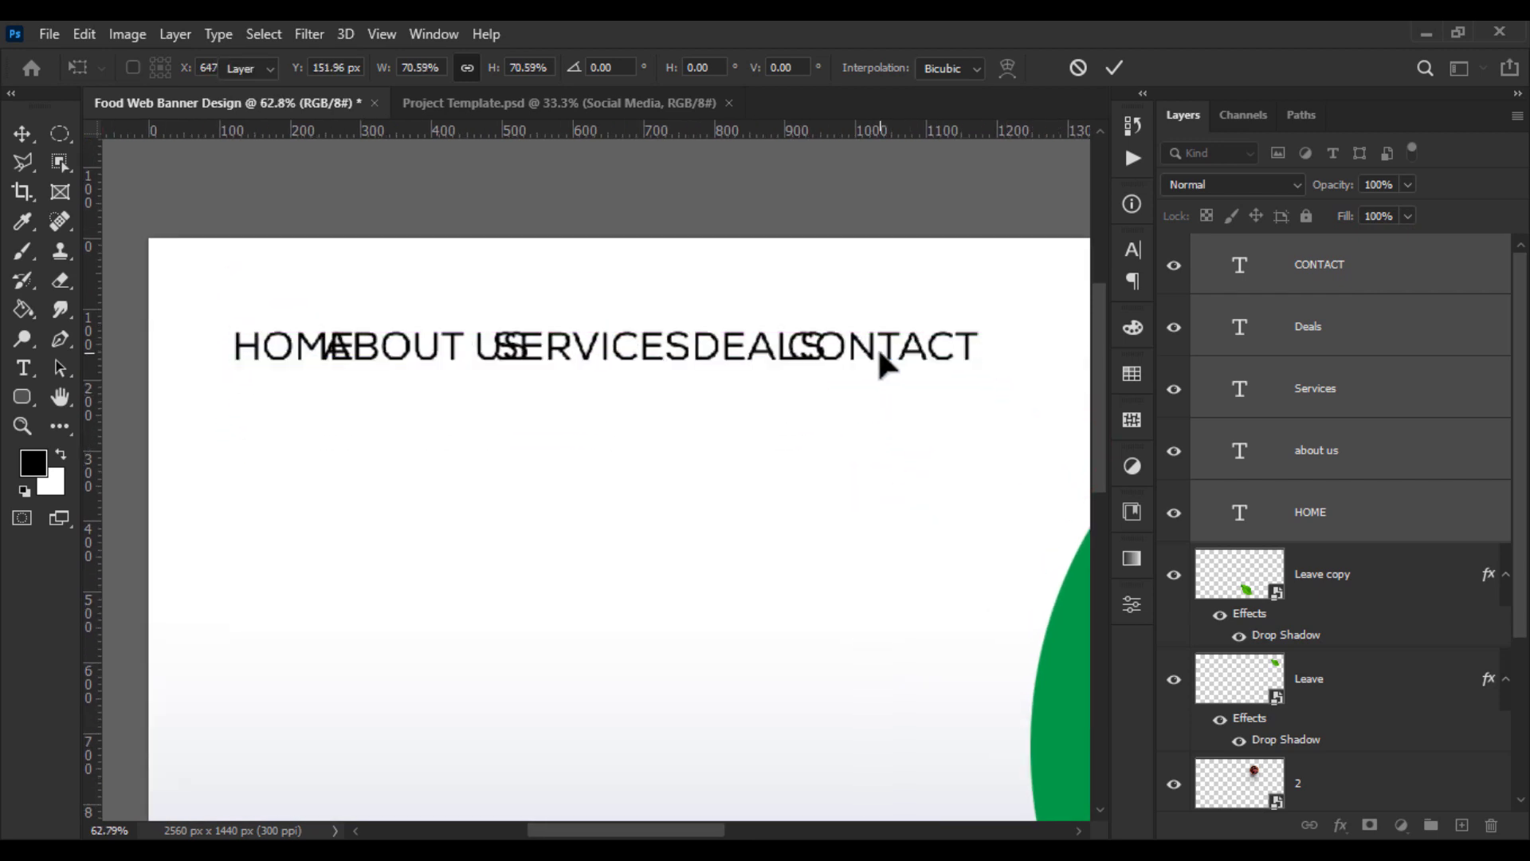
# Move CONTACT right along the menu row to the white area's edge, and place DEALS just before it
pyautogui.moveTo(835, 399); pyautogui.dragTo(1002, 339)
pyautogui.click(1370, 256)
pyautogui.hotkey('ctrl', 't')
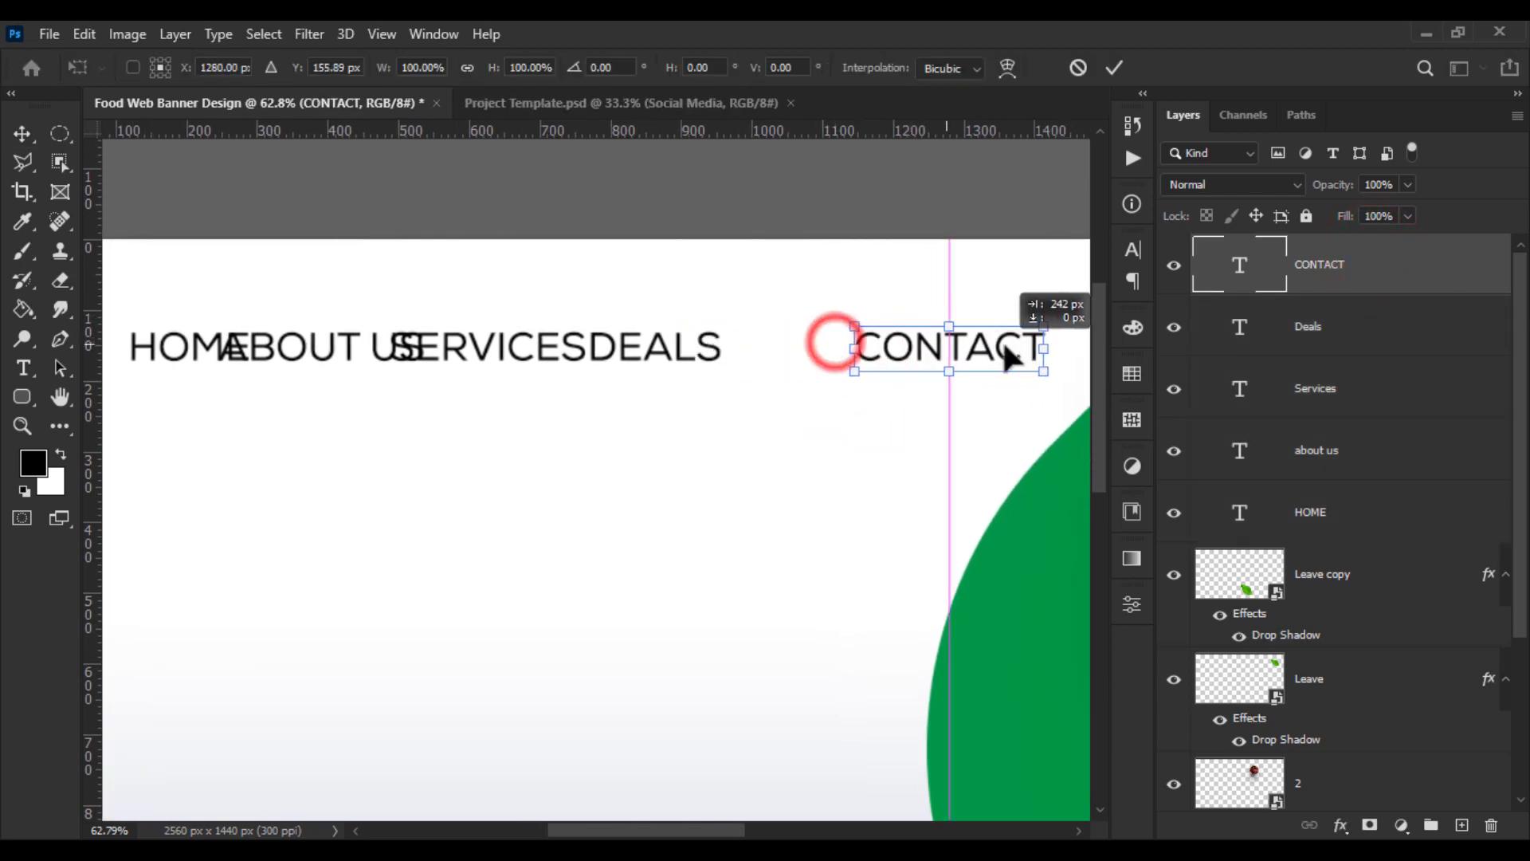
pyautogui.press('Return')
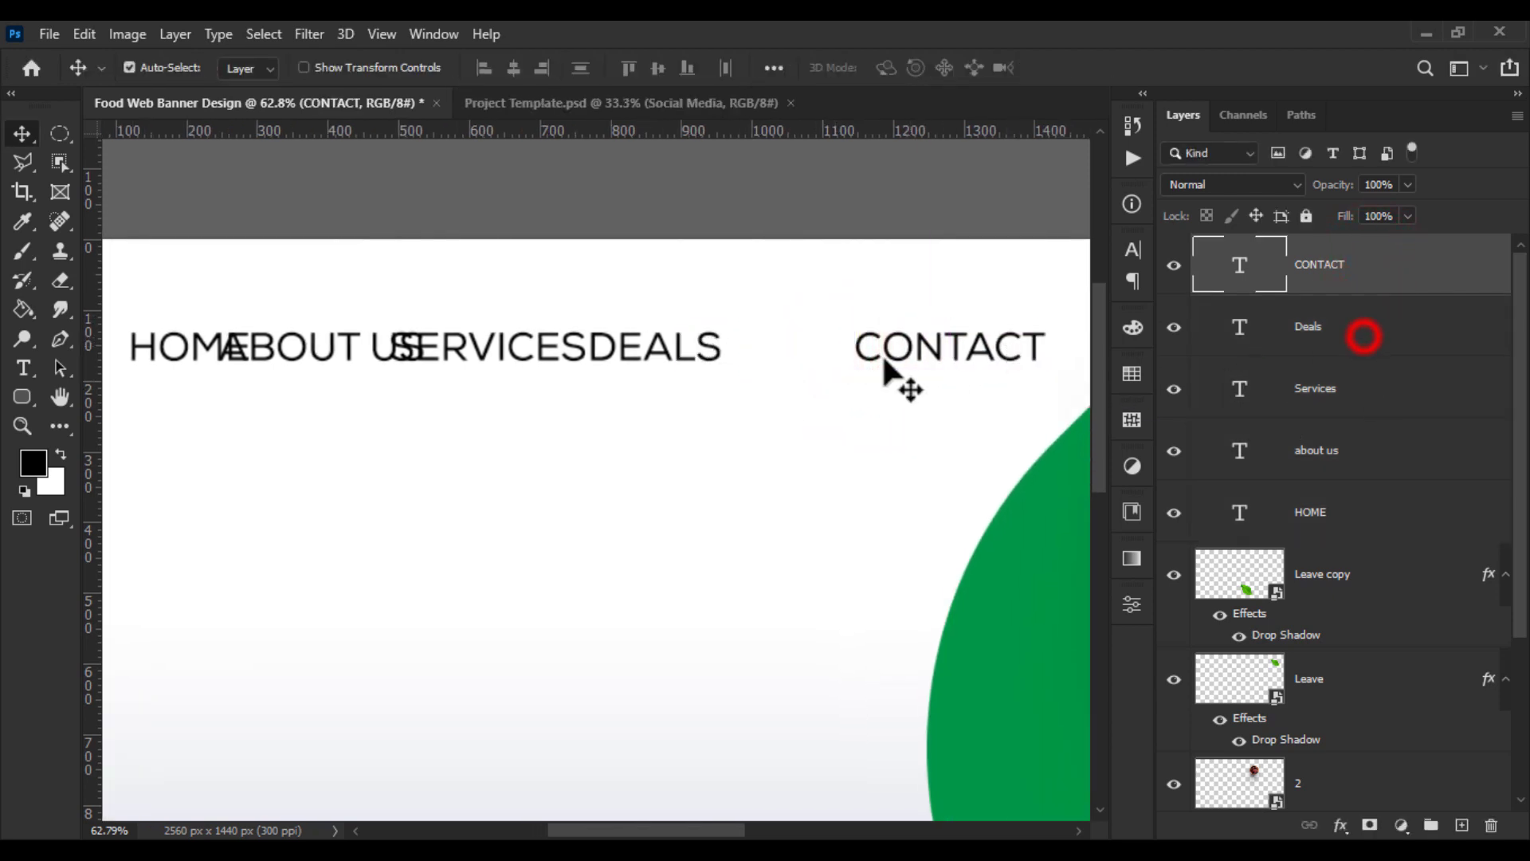
pyautogui.click(1363, 337)
pyautogui.hotkey('ctrl', 't')
pyautogui.moveTo(683, 348); pyautogui.dragTo(792, 355)
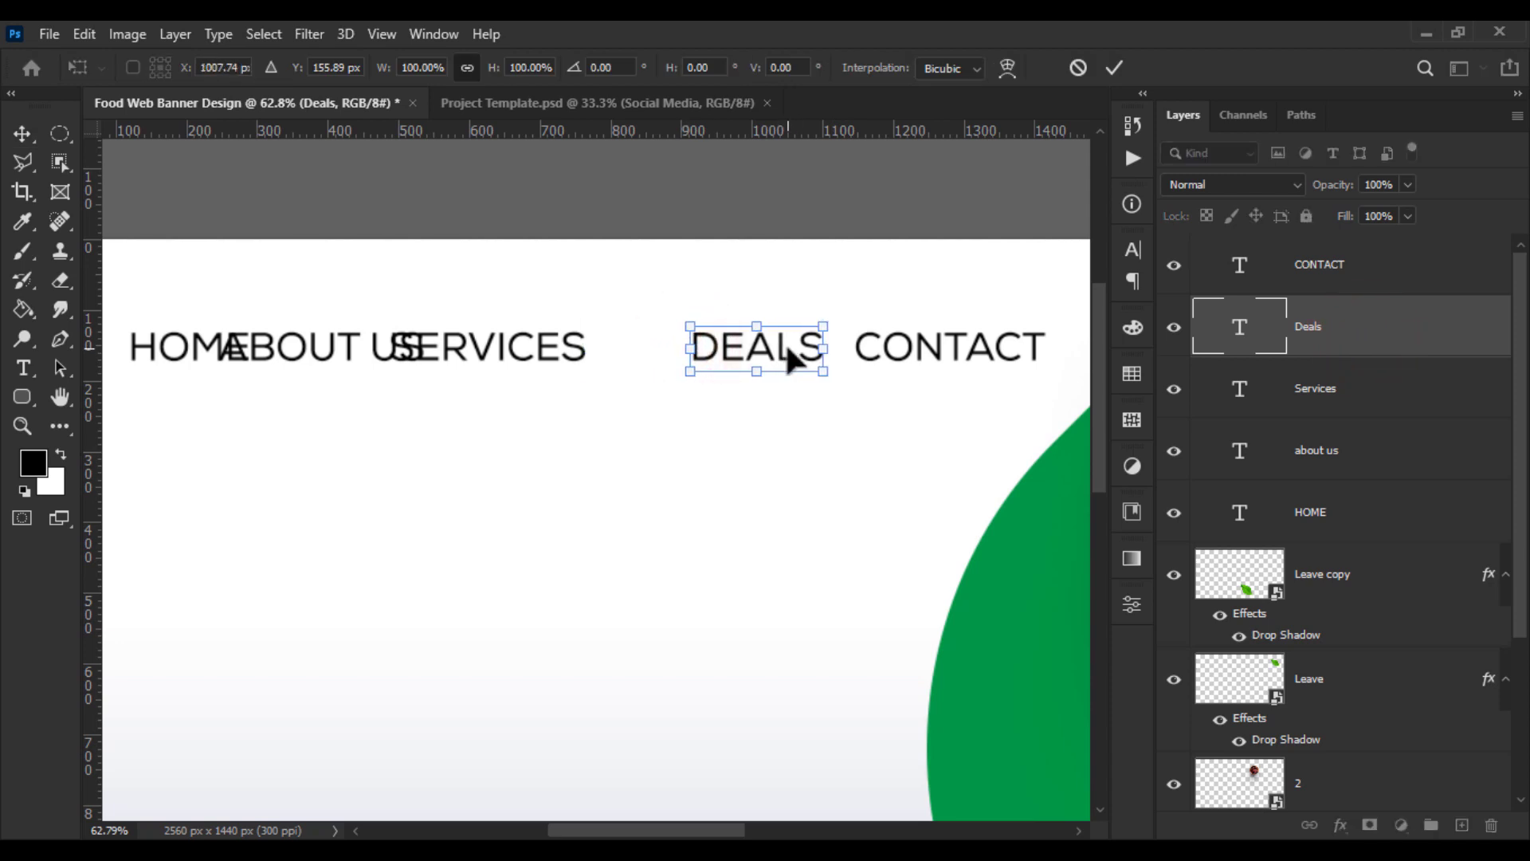
pyautogui.press('Return')
# Move SERVICES right toward DEALS, and shift ABOUT US right to clear the HOME text
pyautogui.click(1355, 408)
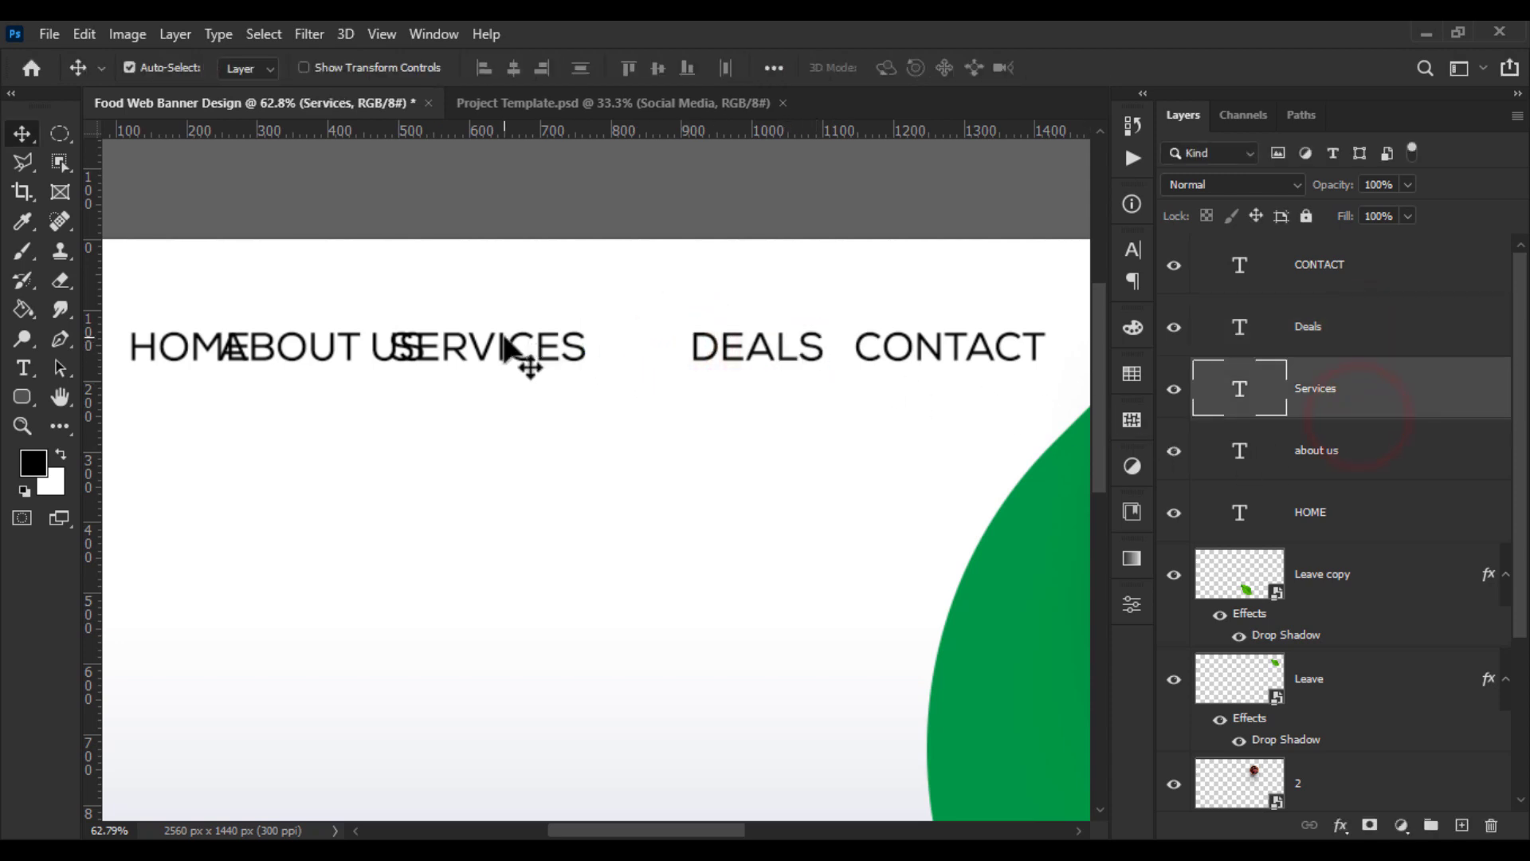
pyautogui.hotkey('ctrl', 't')
pyautogui.moveTo(510, 348); pyautogui.dragTo(581, 345)
pyautogui.press('Return')
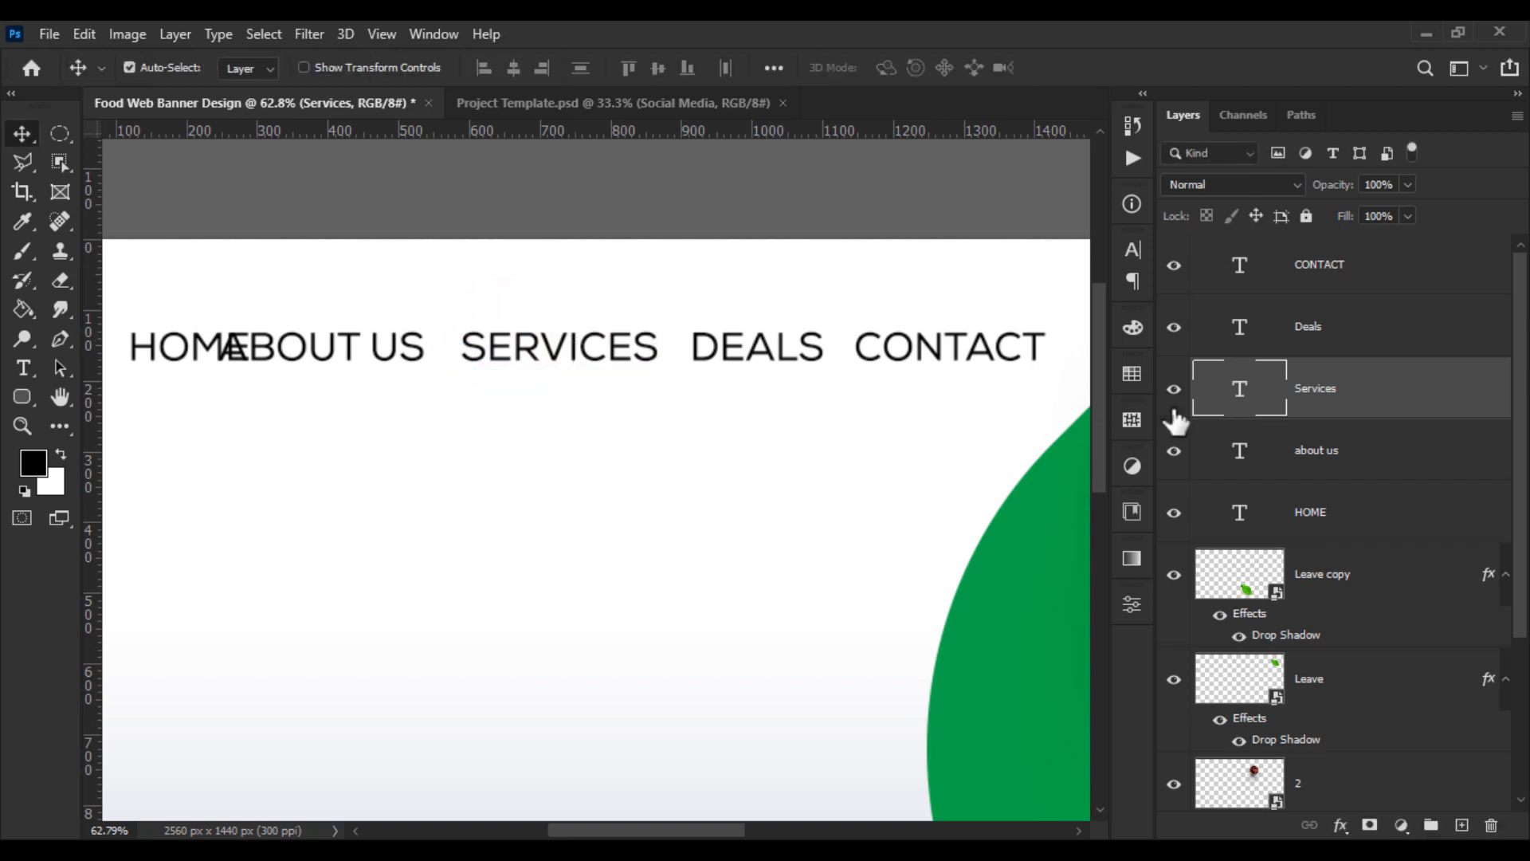
pyautogui.click(1279, 456)
pyautogui.hotkey('ctrl', 't')
pyautogui.moveTo(300, 344); pyautogui.dragTo(369, 348)
pyautogui.press('Return')
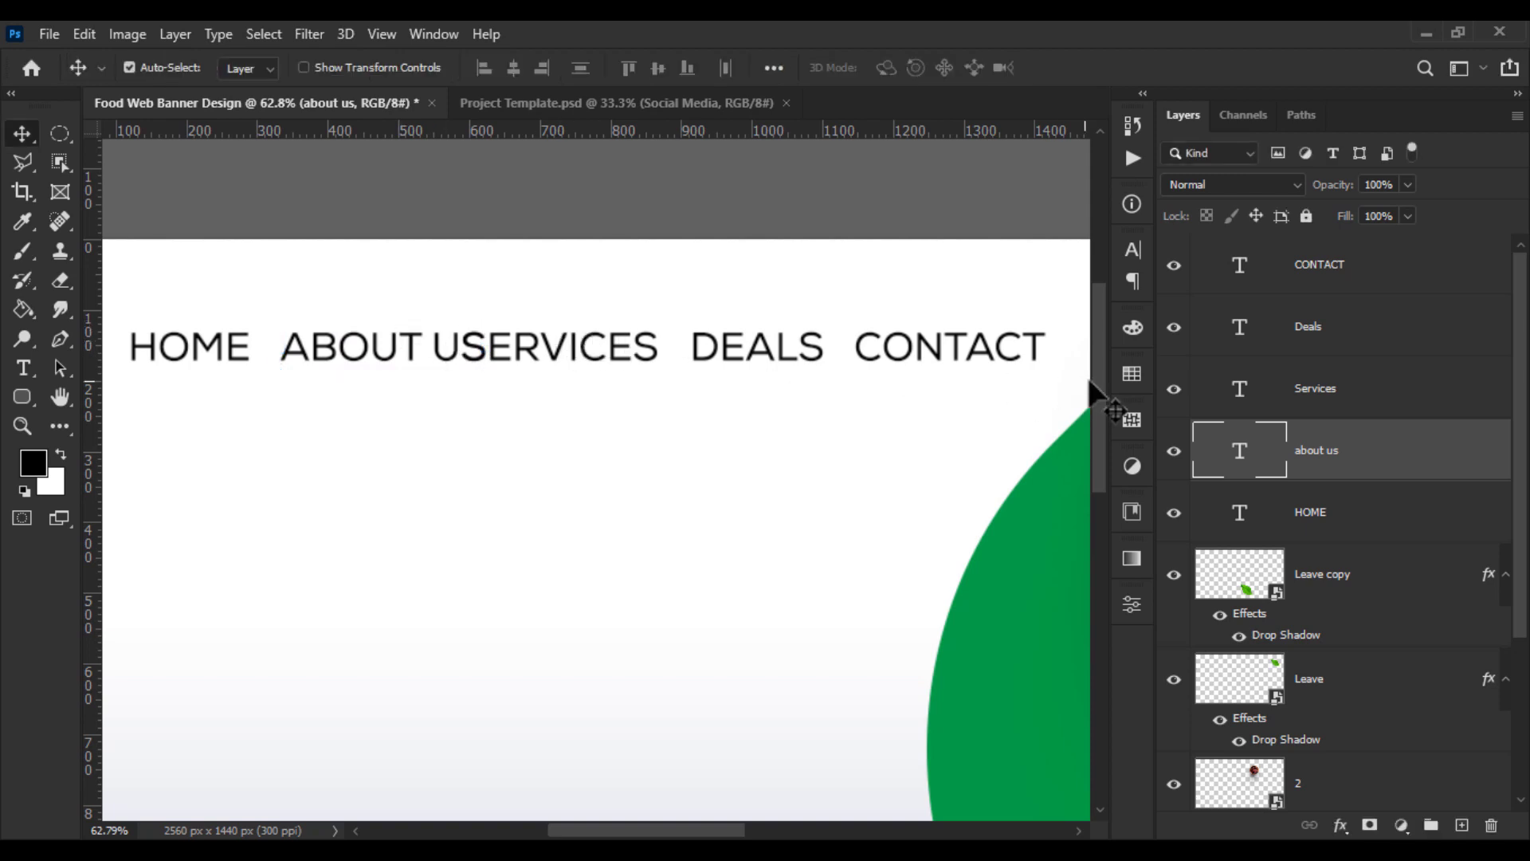
# Move CONTACT further right so it overlaps the green shape, and bring DEALS next to it
pyautogui.scroll(-3, 1040, 384)
pyautogui.moveTo(994, 390); pyautogui.dragTo(928, 383)
pyautogui.click(1315, 261)
pyautogui.hotkey('ctrl', 't')
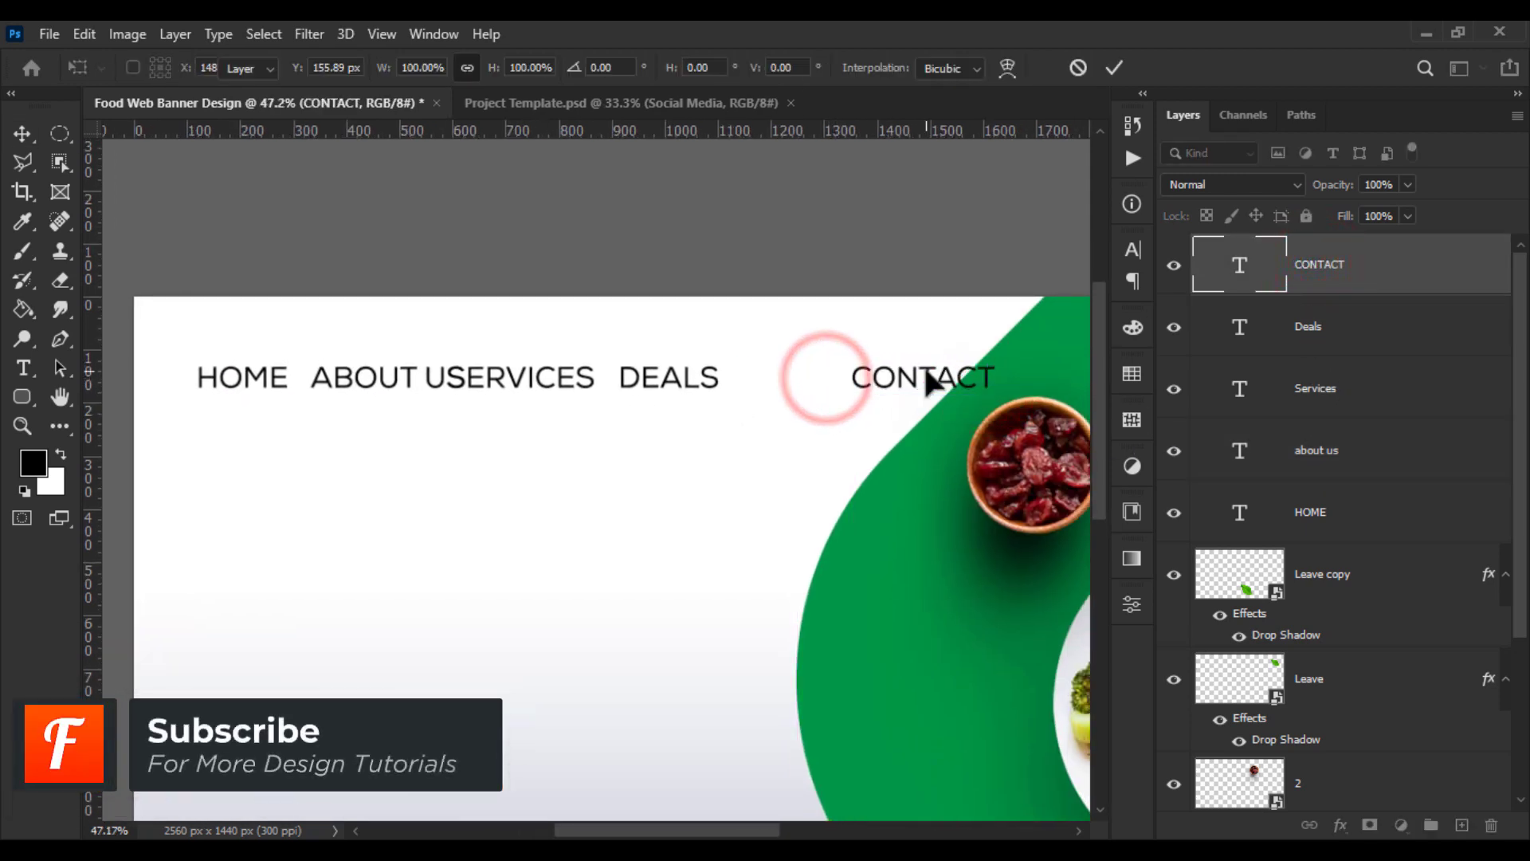
pyautogui.press('Return')
pyautogui.click(1261, 333)
pyautogui.hotkey('ctrl', 't')
pyautogui.moveTo(658, 371); pyautogui.dragTo(777, 377)
pyautogui.press('Return')
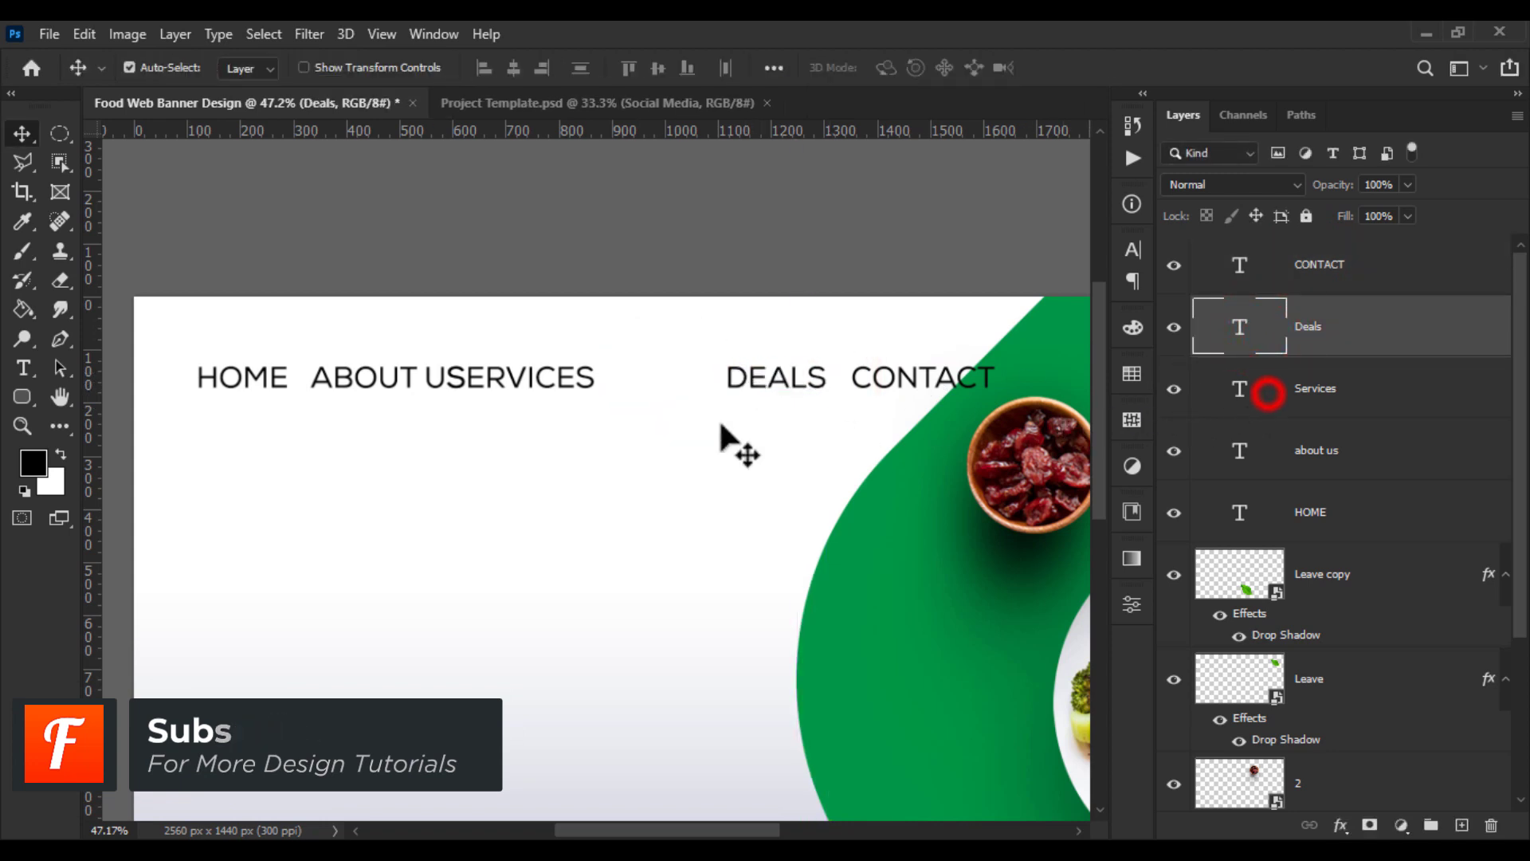
# Move SERVICES right between ABOUT US and DEALS, with its height scaled to about 75%
pyautogui.click(1267, 392)
pyautogui.hotkey('ctrl', 't')
pyautogui.moveTo(557, 391); pyautogui.dragTo(646, 373)
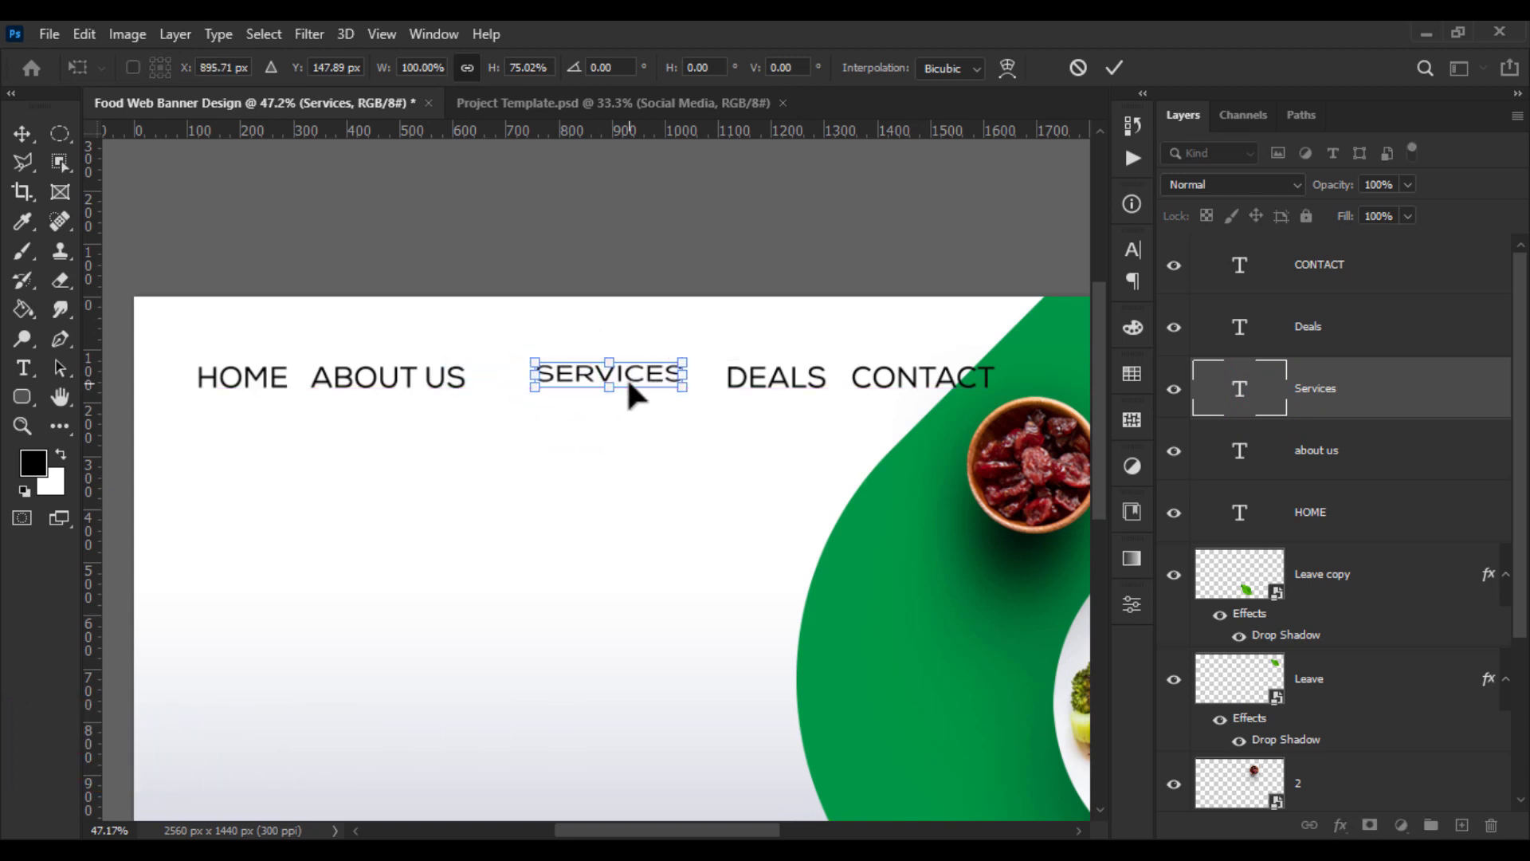
pyautogui.press('Return')
# Distribute all five menu texts evenly, both vertically and horizontally
pyautogui.click(1302, 275)
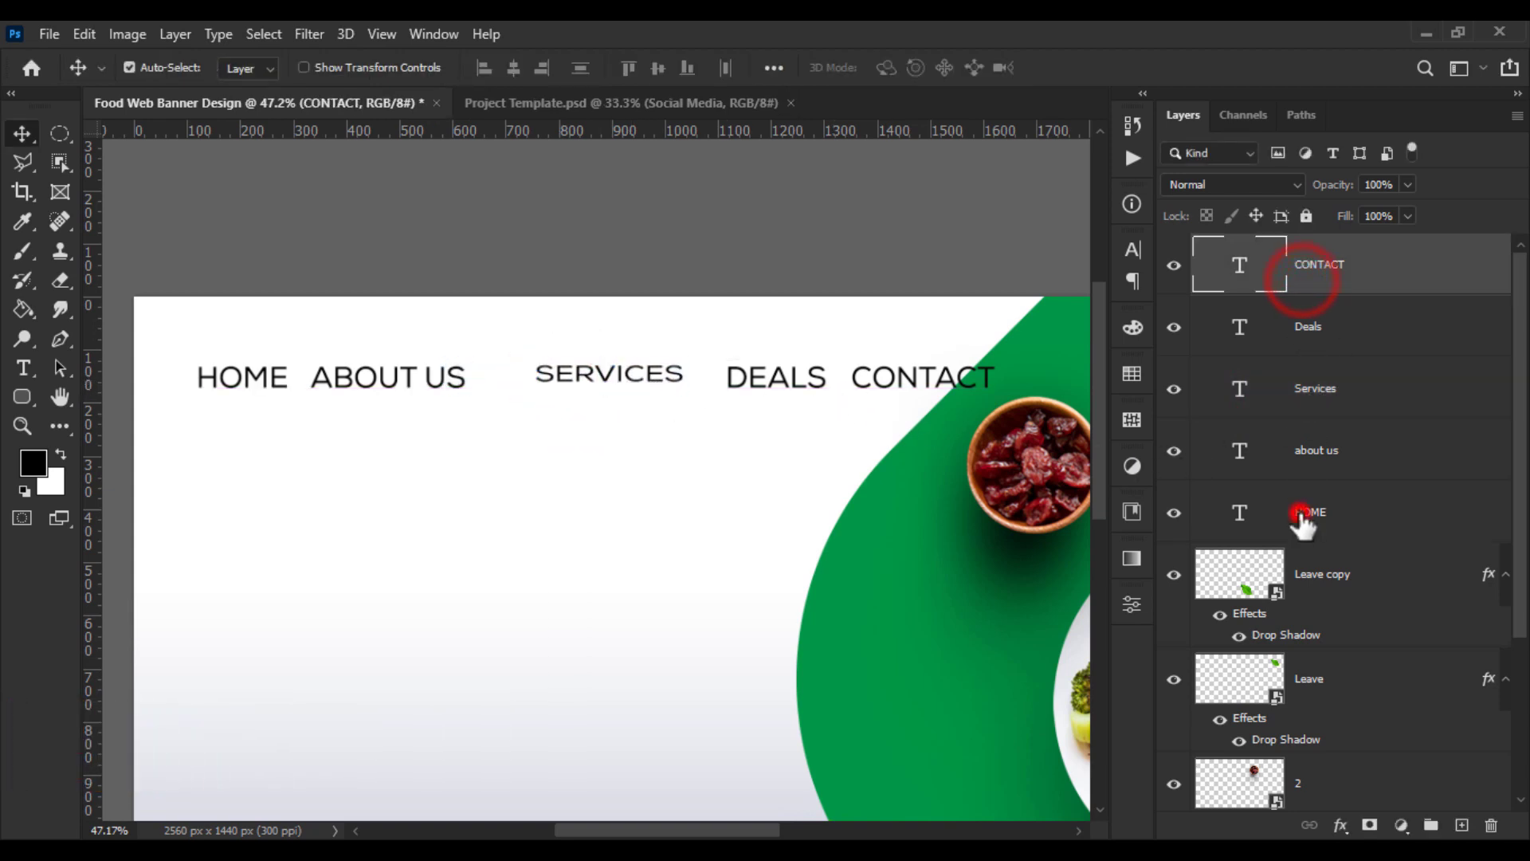
pyautogui.keyDown('shift'); pyautogui.click(1300, 512); pyautogui.keyUp('shift')
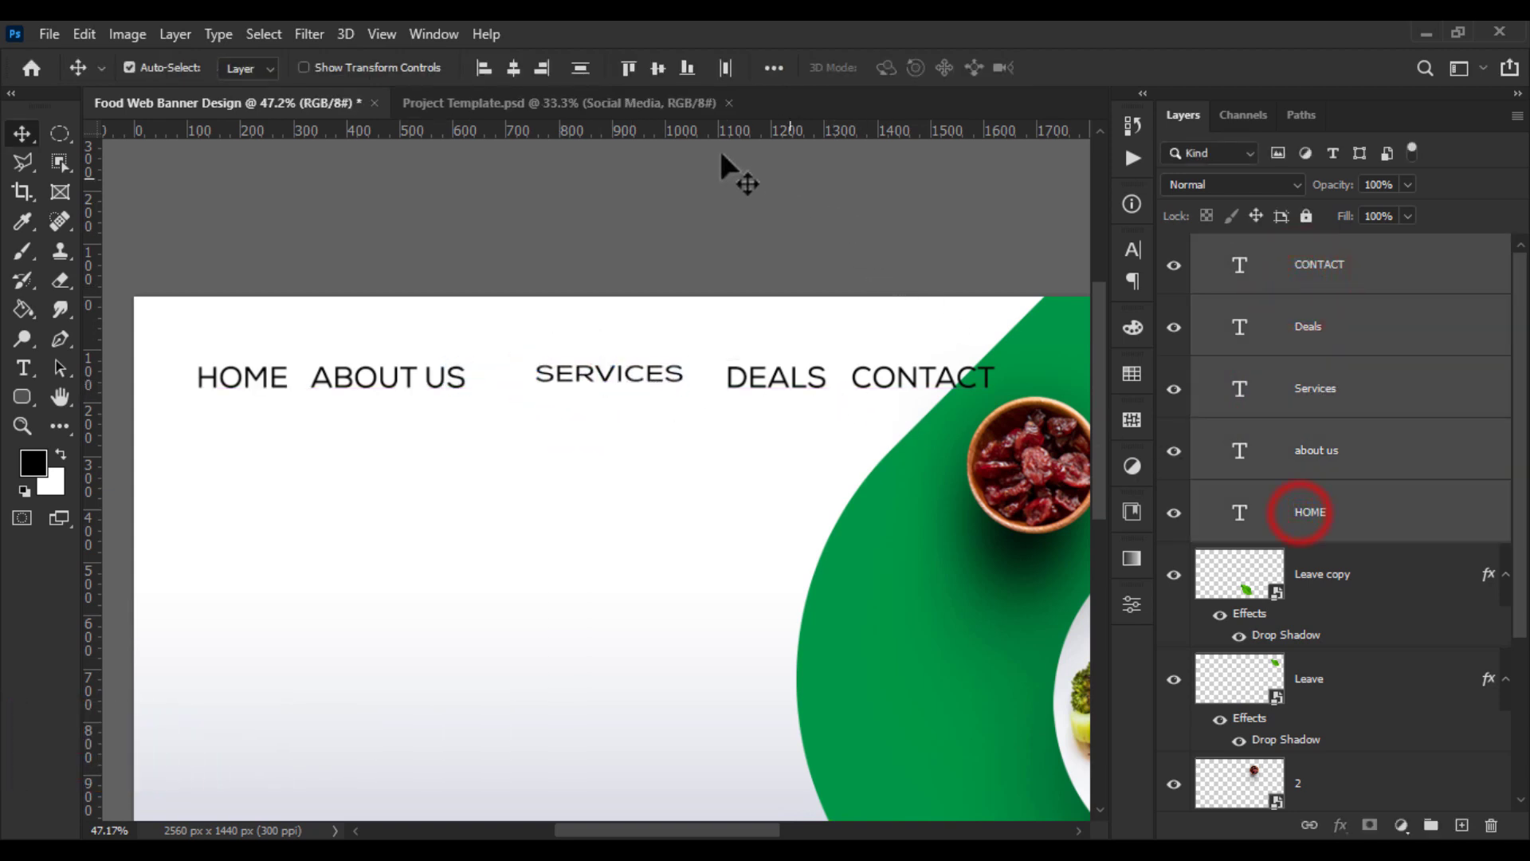
pyautogui.click(580, 68)
pyautogui.click(725, 68)
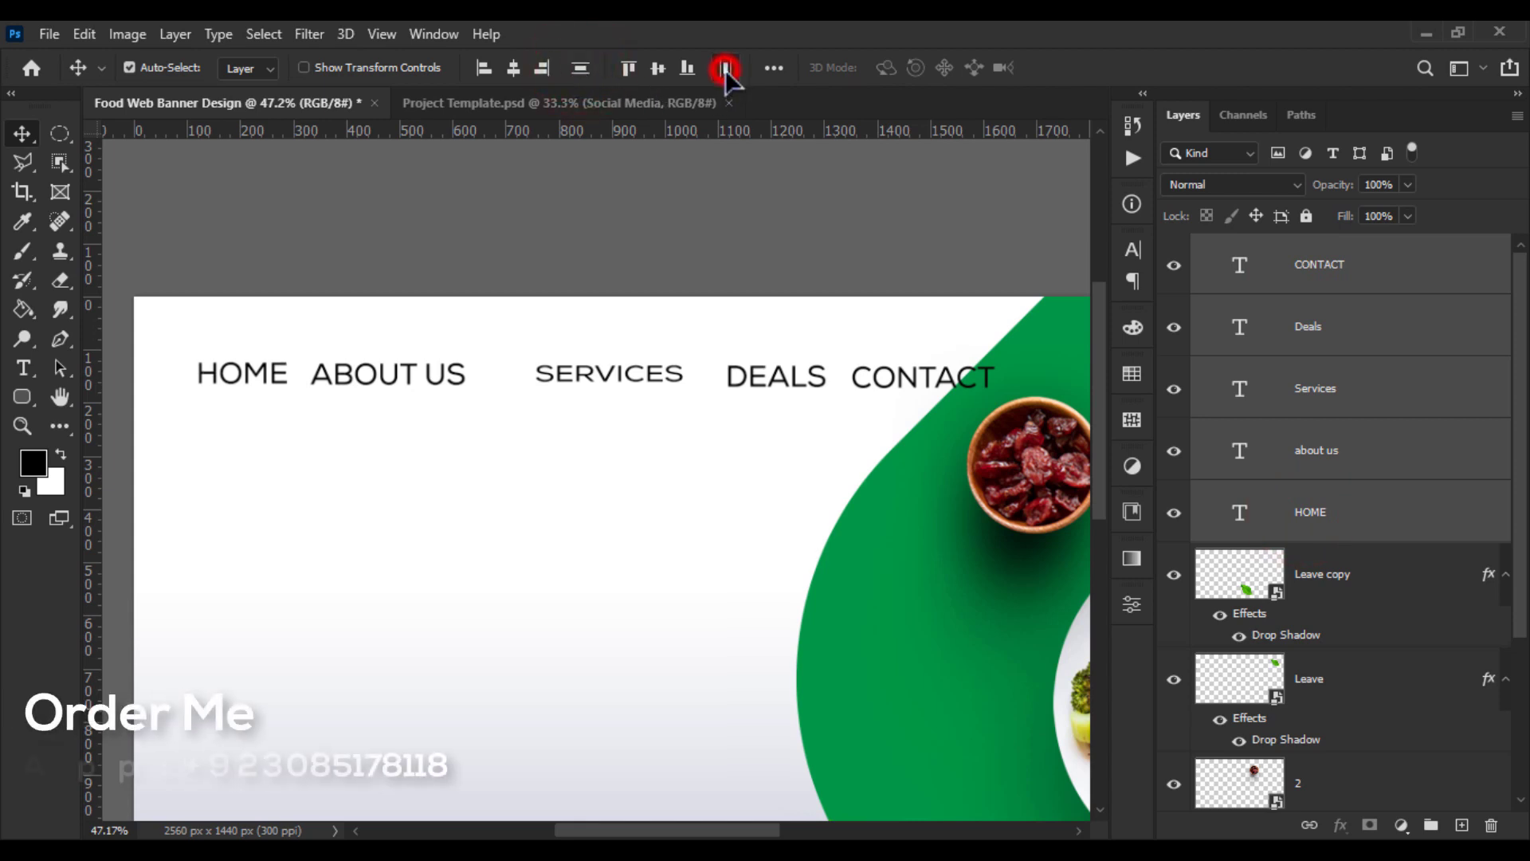
pyautogui.scroll(-2, 653, 231)
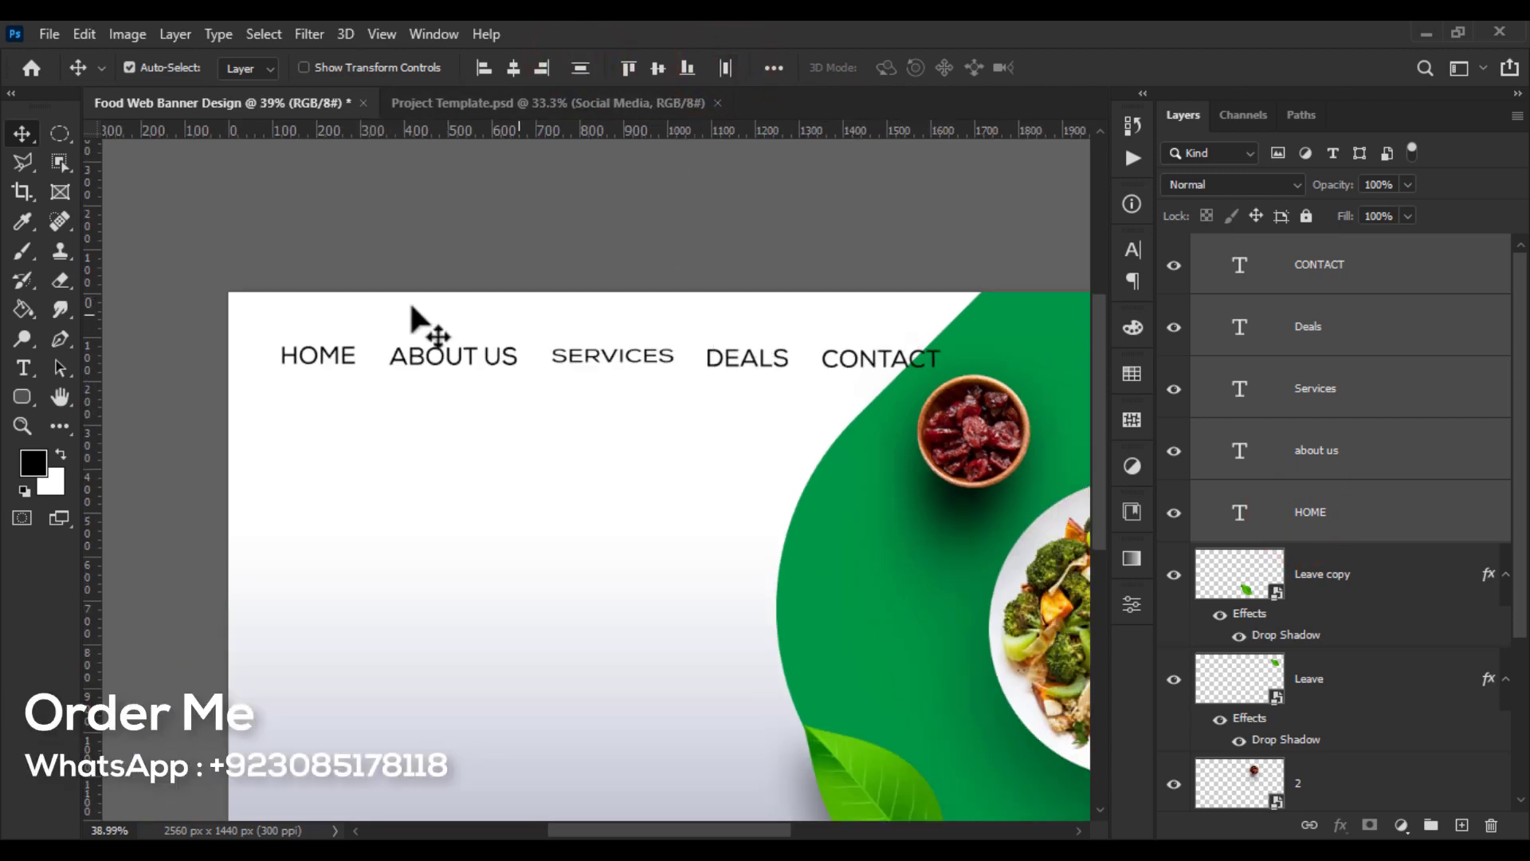
pyautogui.hotkey('ctrl', 't')
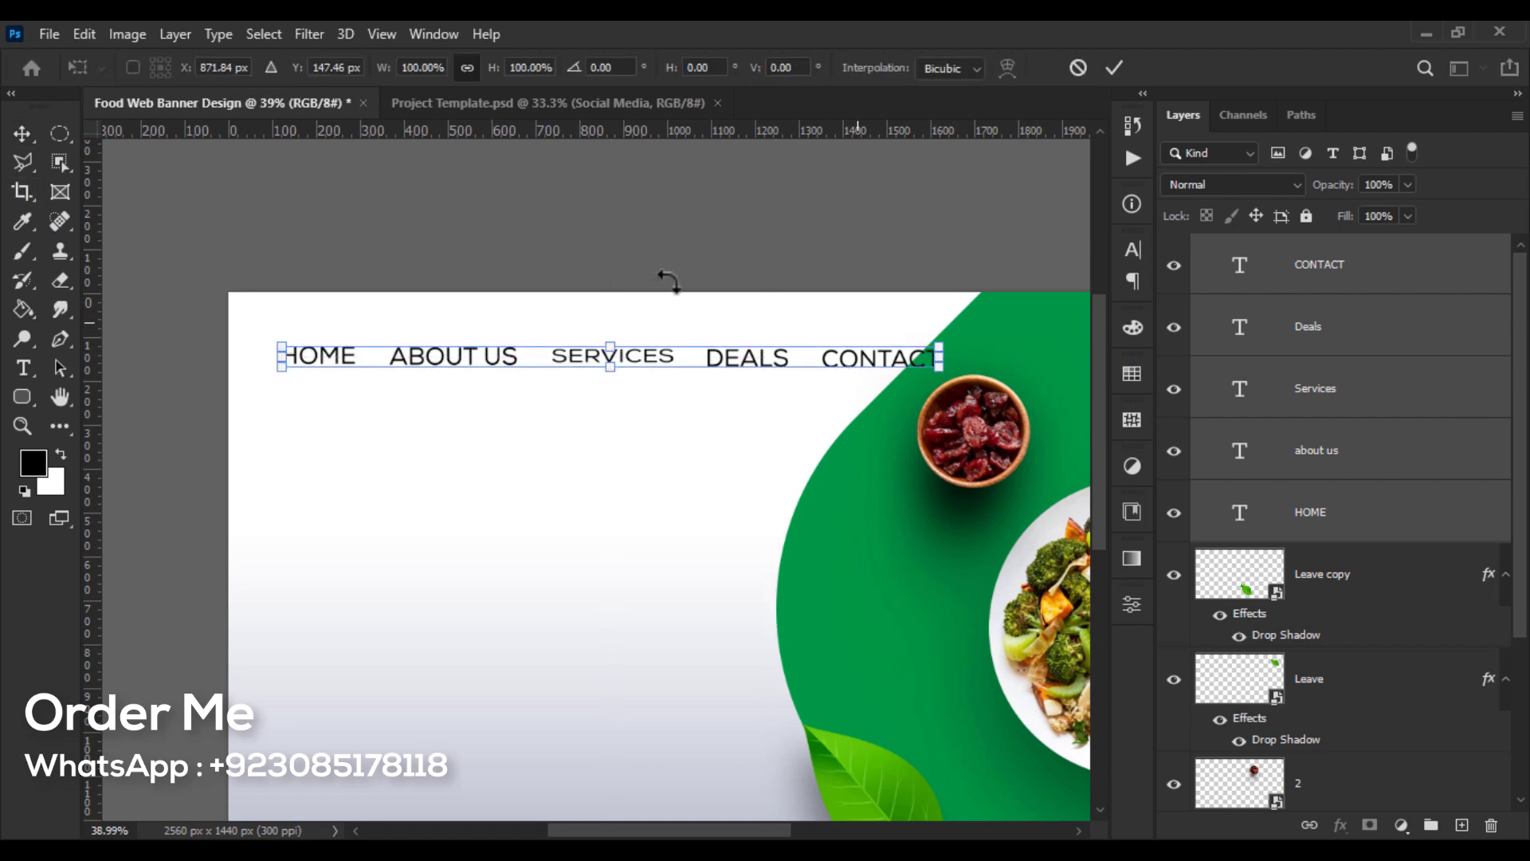
pyautogui.press('Escape')
pyautogui.scroll(2, 625, 306)
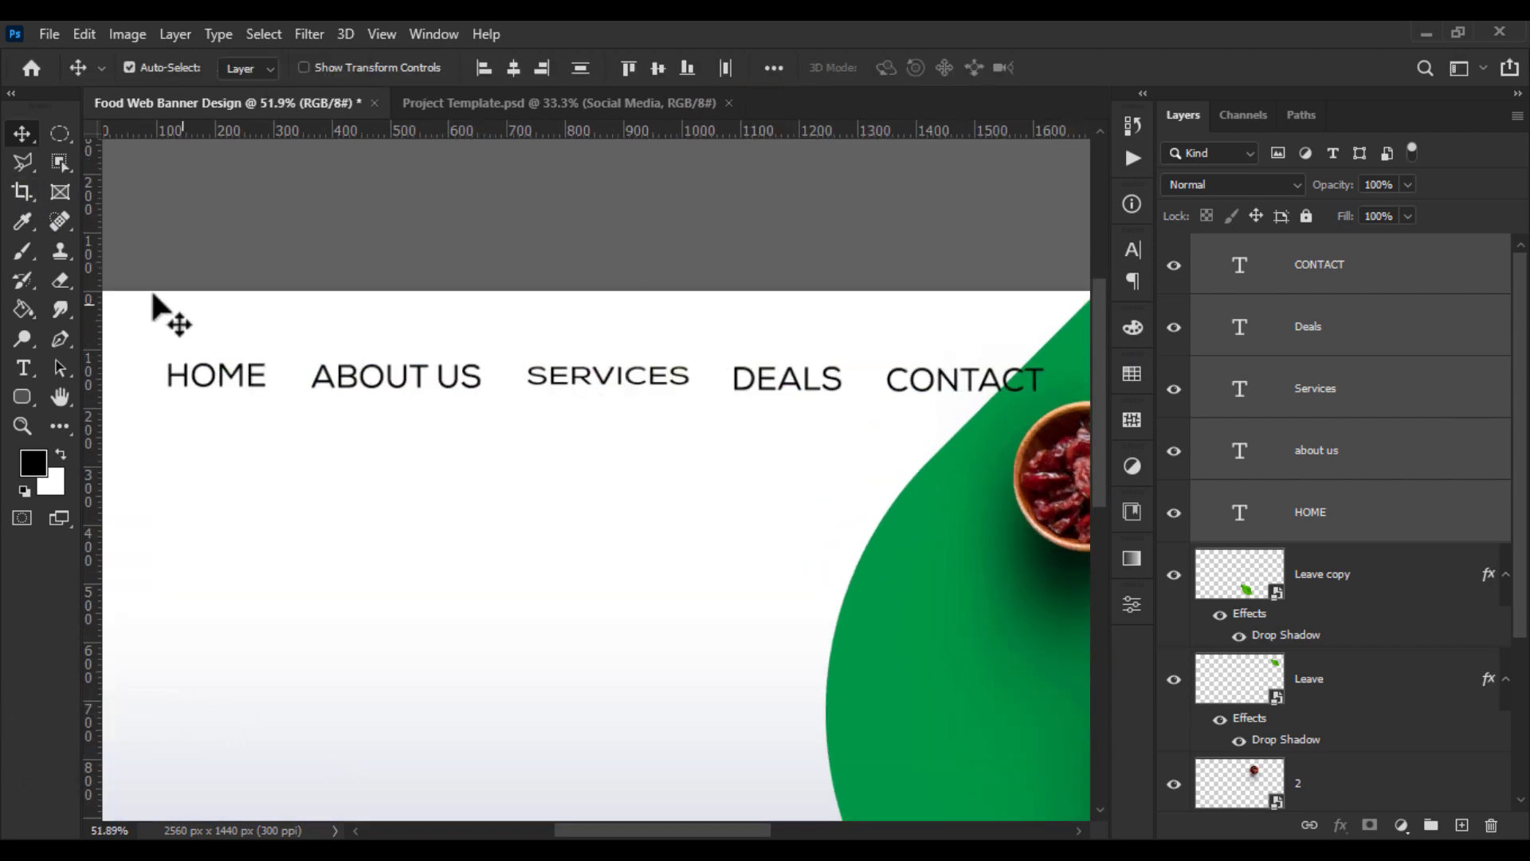
# Try to stretch the flattened SERVICES menu text upward to make it taller
pyautogui.click(29, 367)
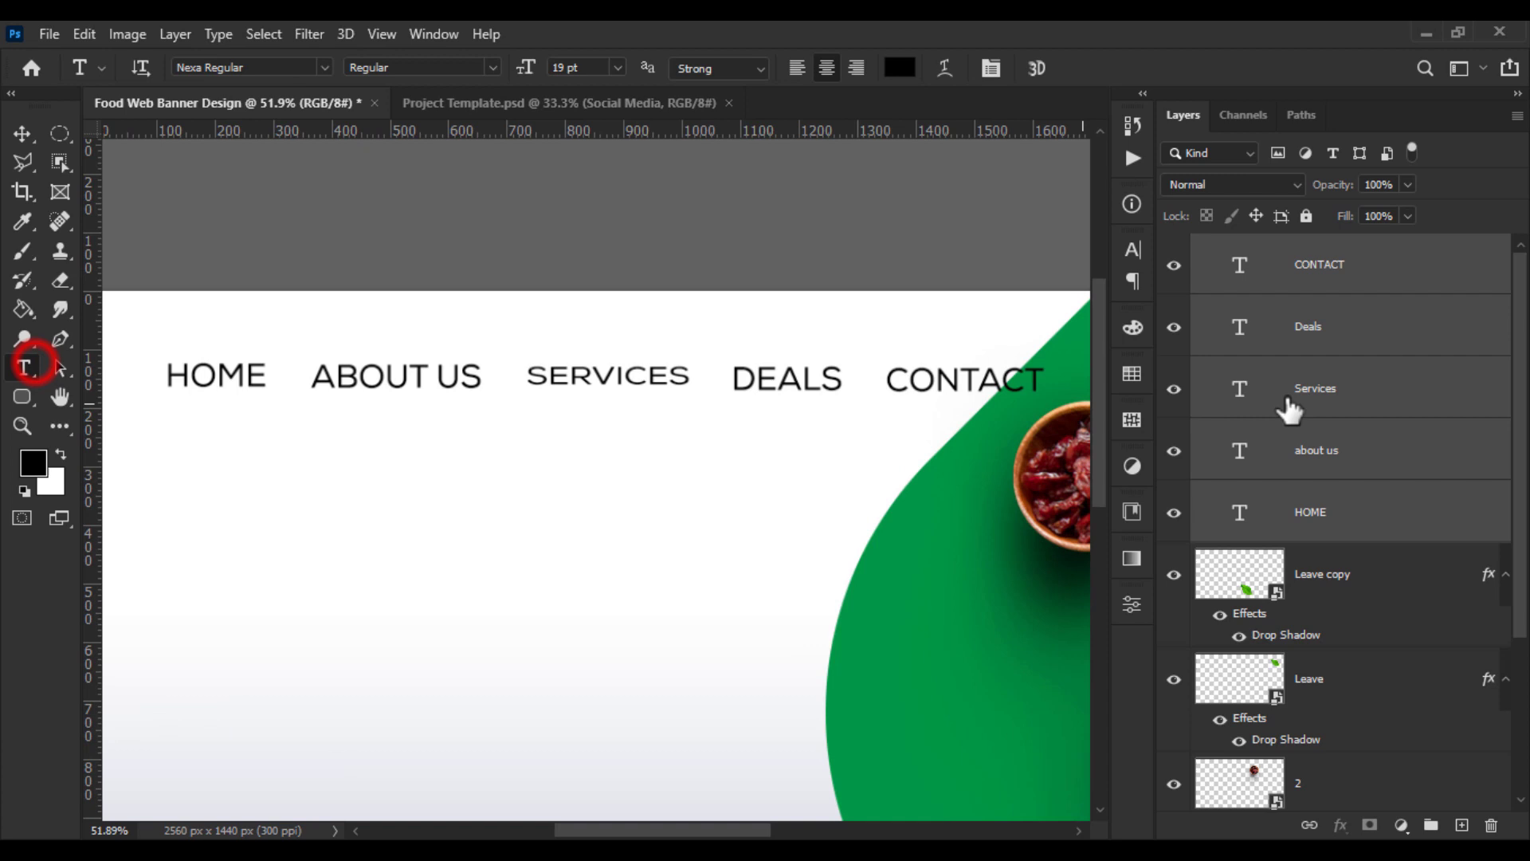
pyautogui.click(1325, 389)
pyautogui.click(22, 126)
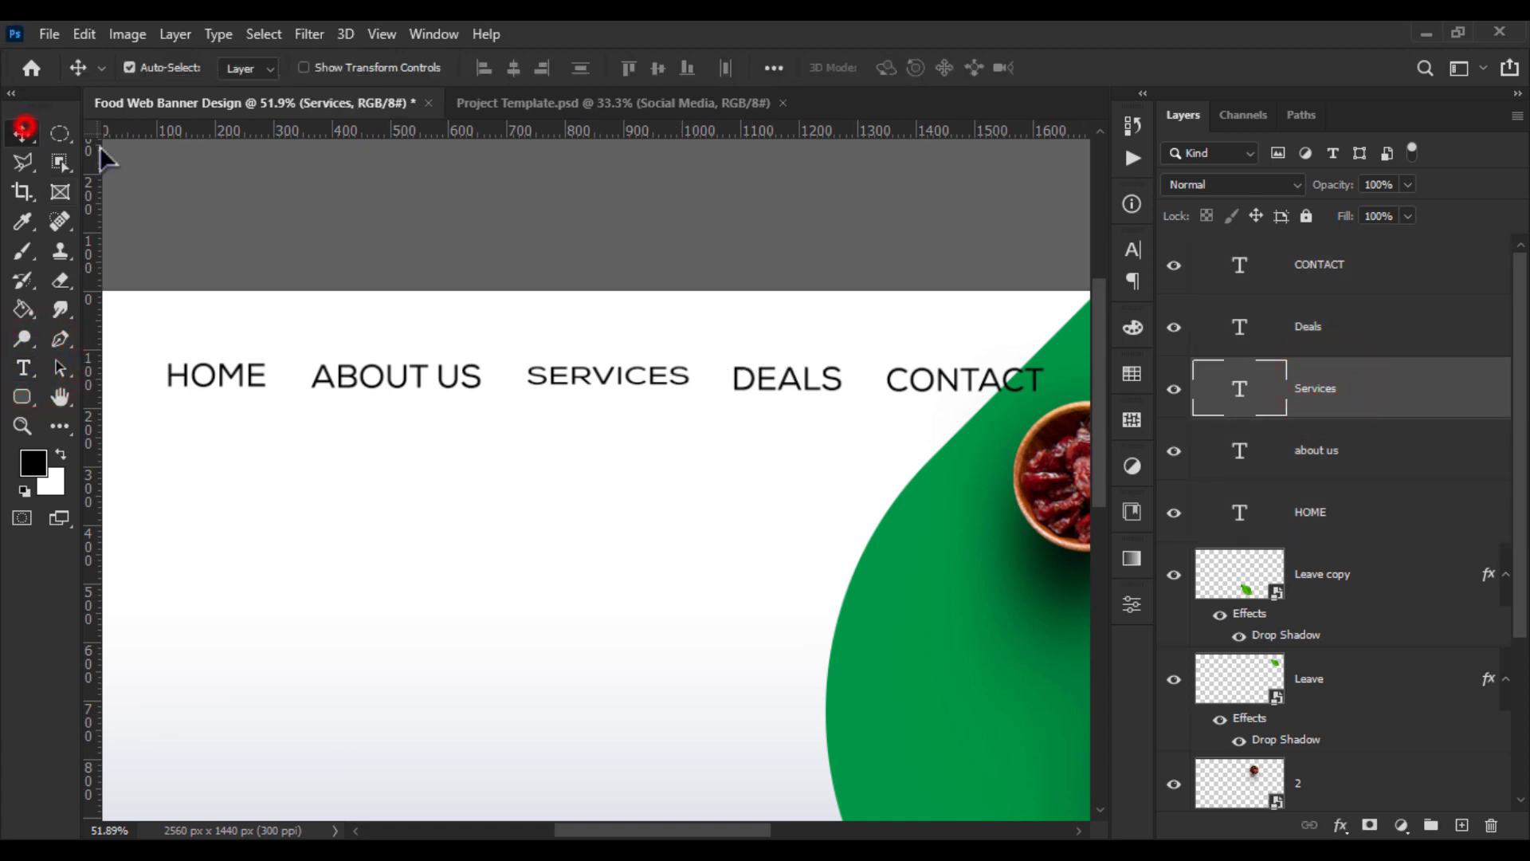
pyautogui.hotkey('ctrl', 't')
pyautogui.scroll(2, 625, 341)
pyautogui.moveTo(606, 359)
pyautogui.mouseDown()
pyautogui.moveTo(604, 408)
pyautogui.moveTo(612, 345)
pyautogui.mouseUp()
pyautogui.press('Return')
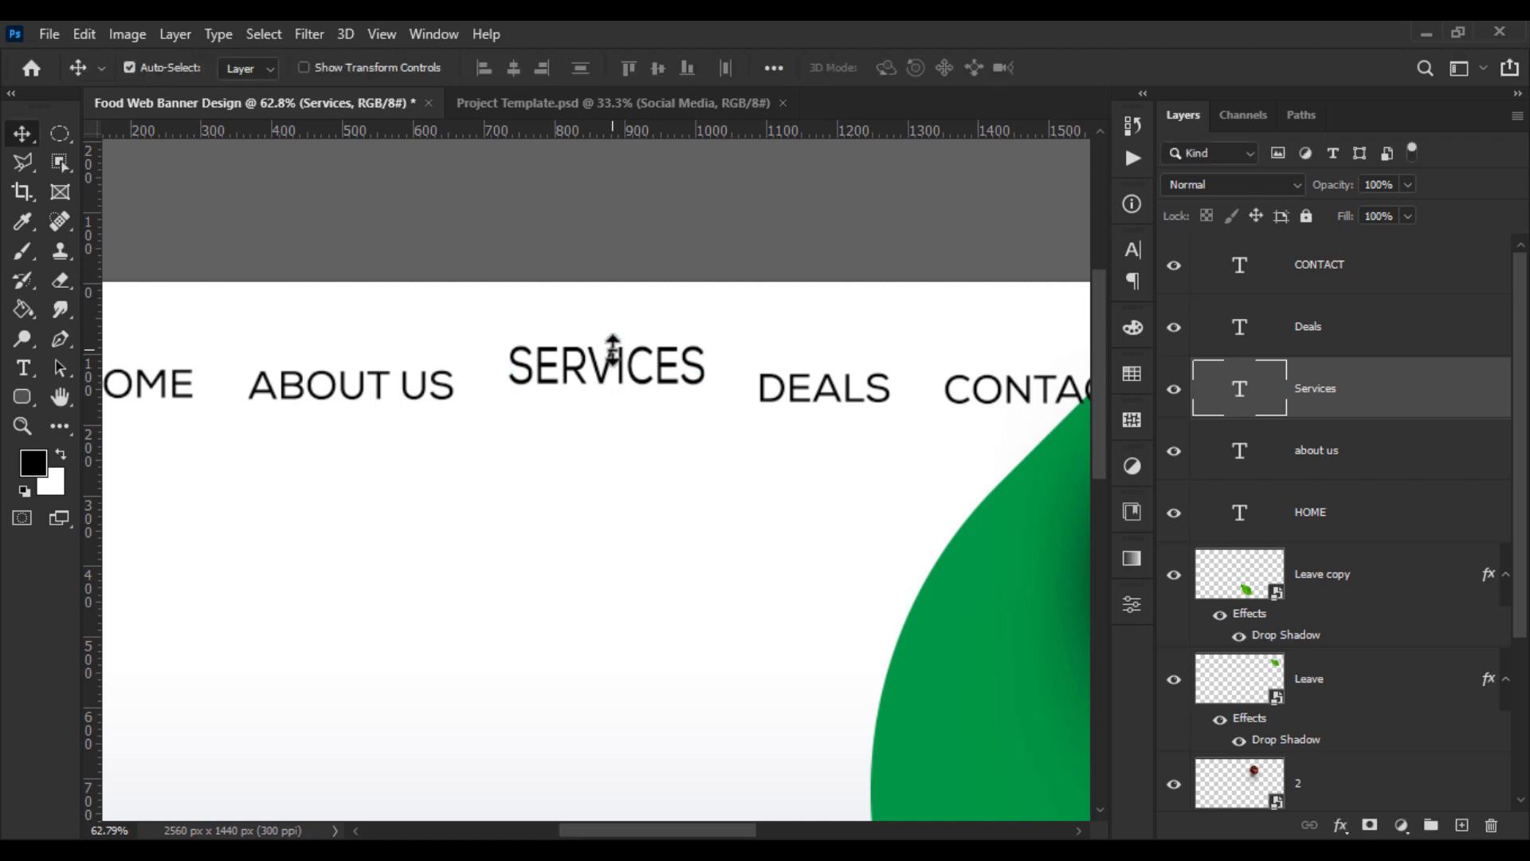
pyautogui.hotkey('ctrl', 'z')
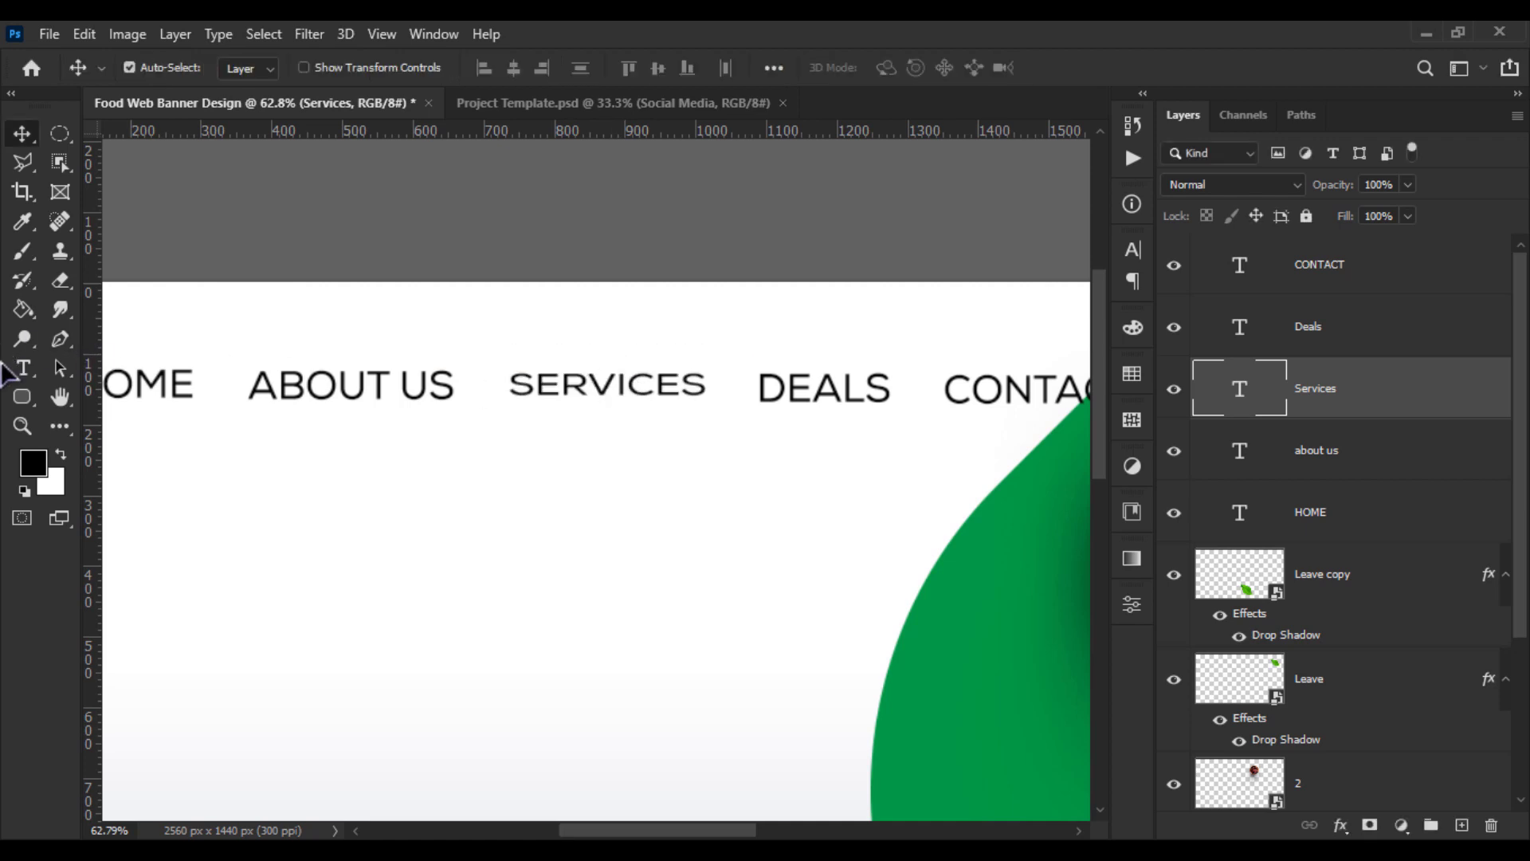
# Delete the SERVICES text and place a duplicate of ABOUT US in the gap before DEALS
pyautogui.click(22, 367)
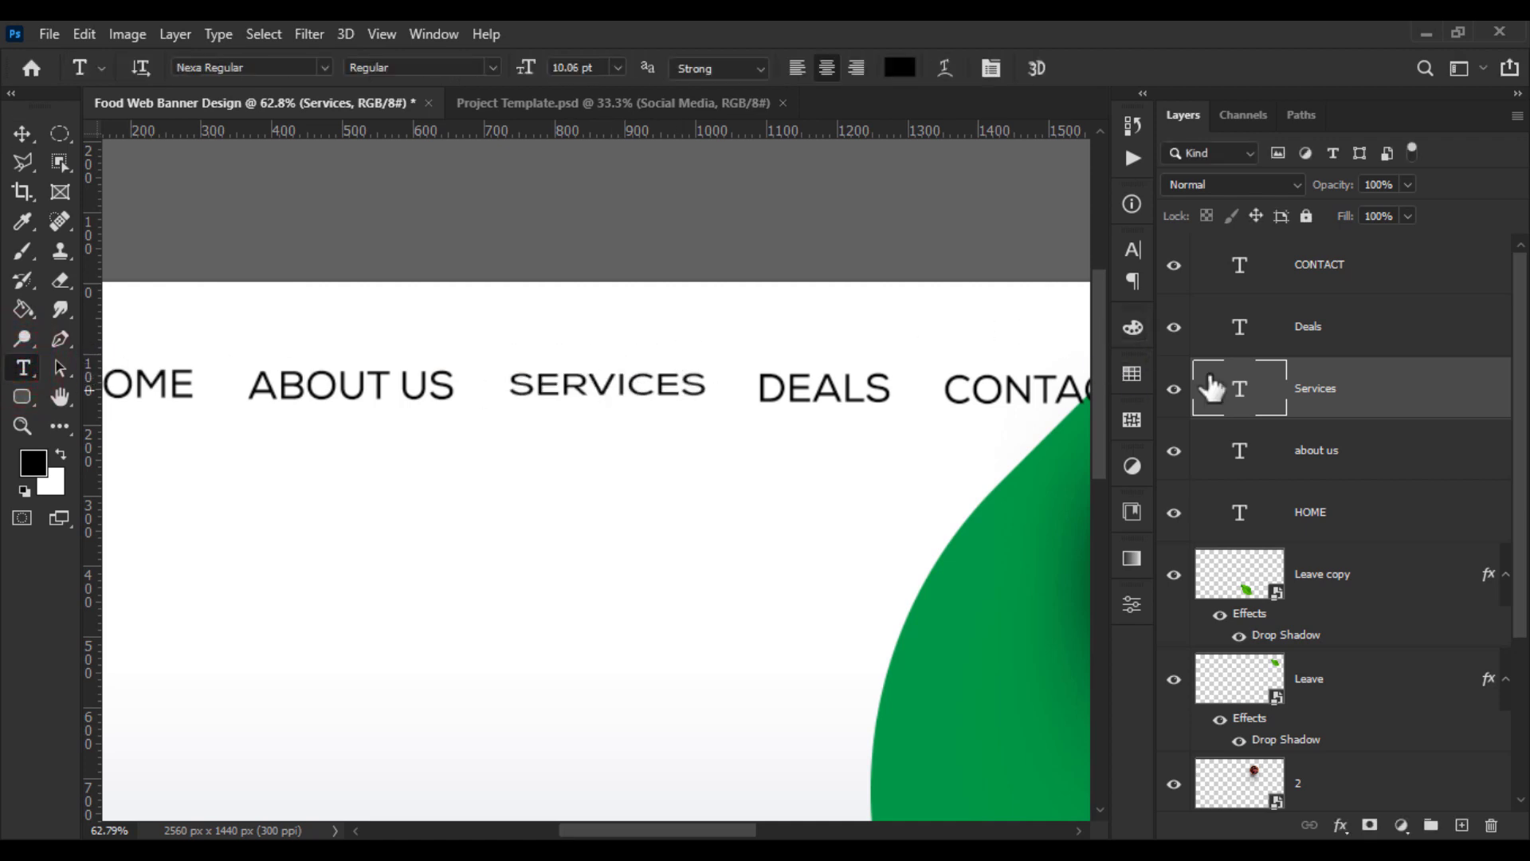
pyautogui.press('Delete')
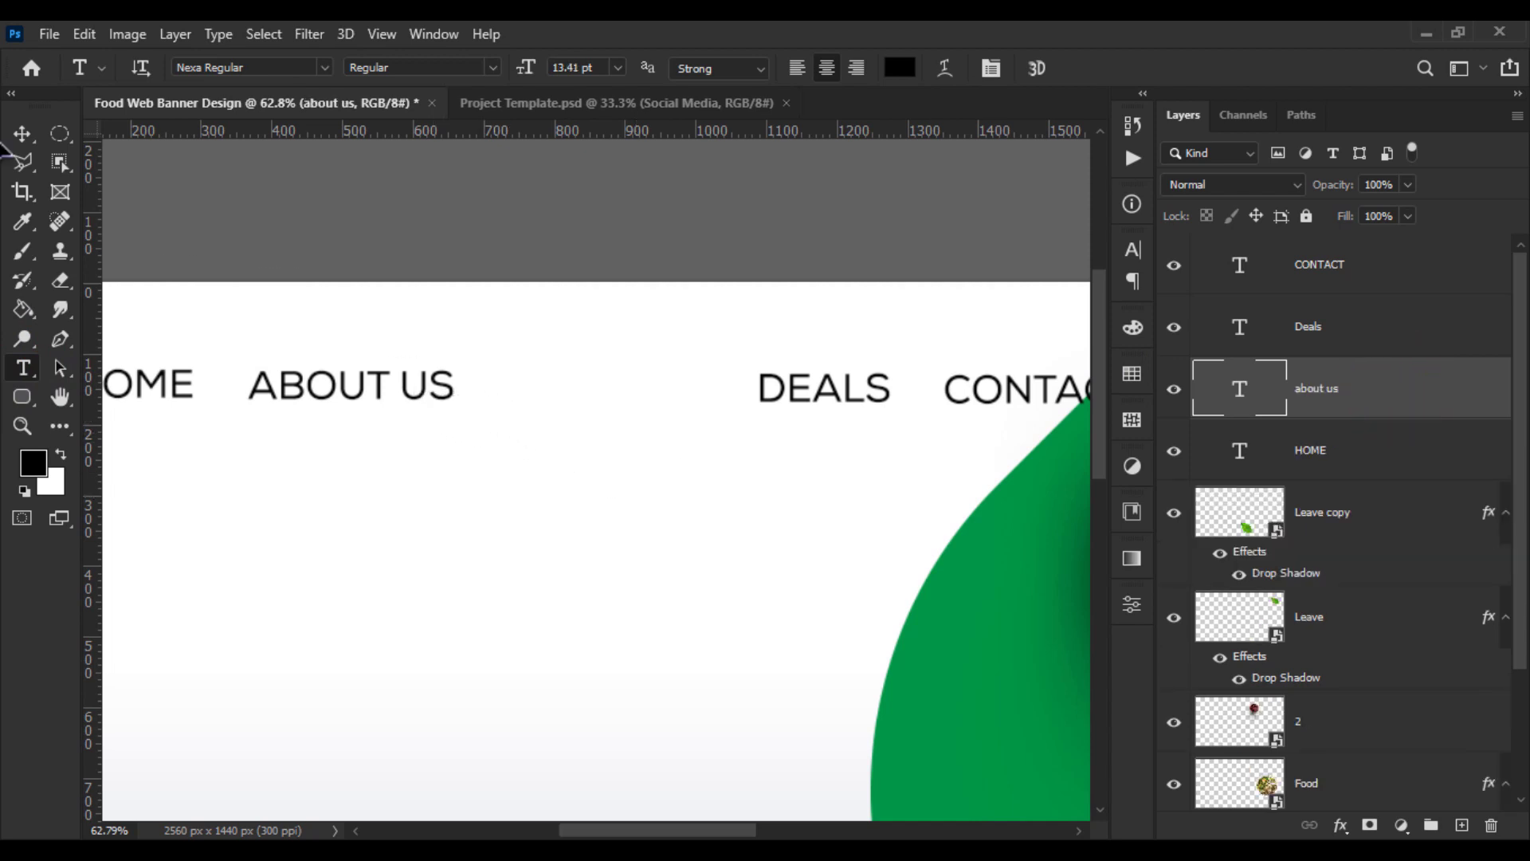
pyautogui.click(21, 134)
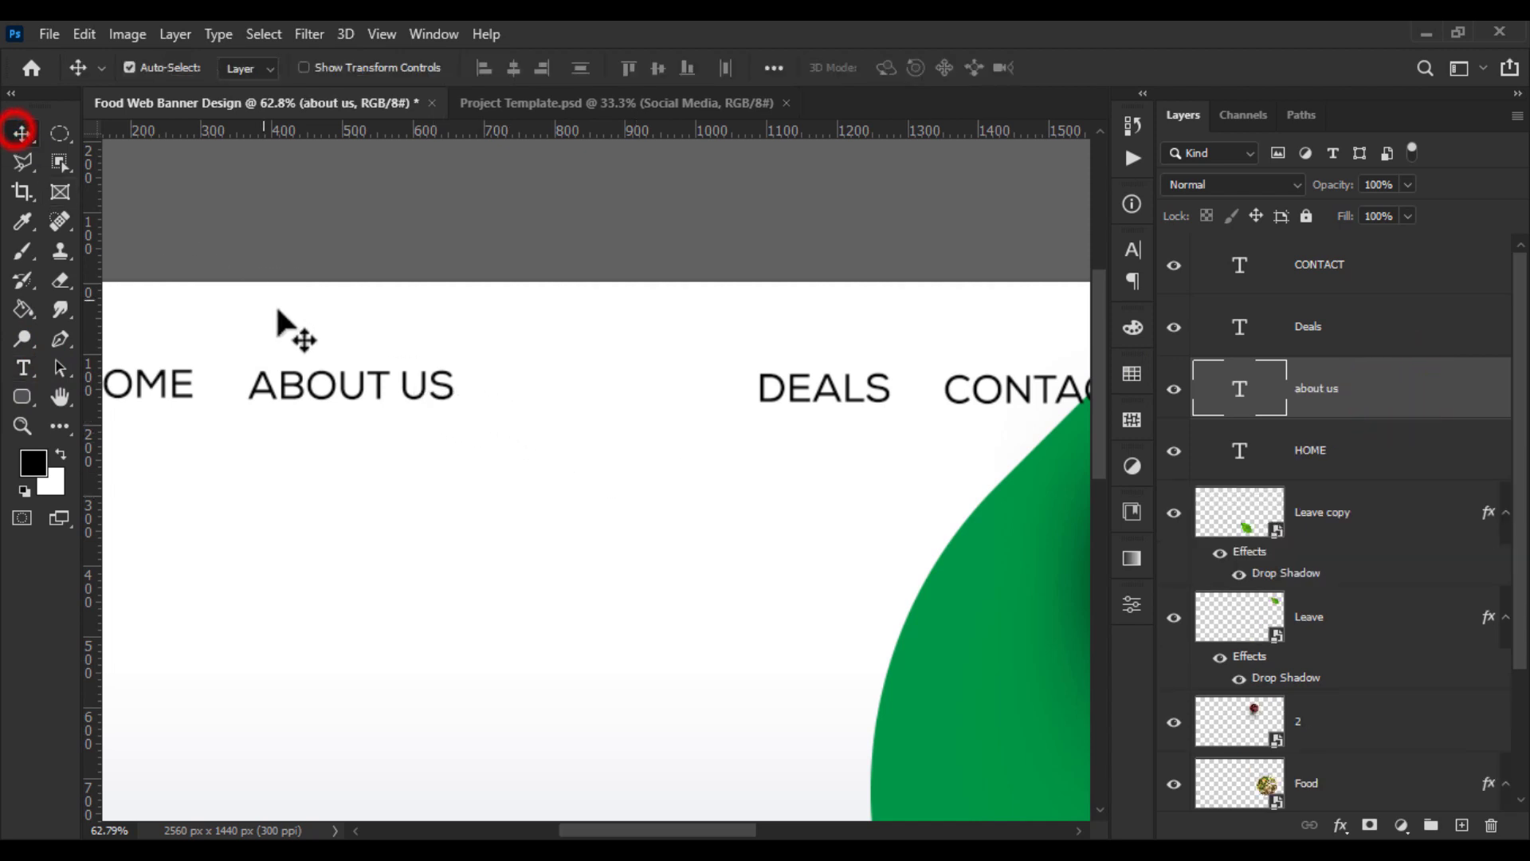
pyautogui.doubleClick(348, 389)
pyautogui.click(344, 389)
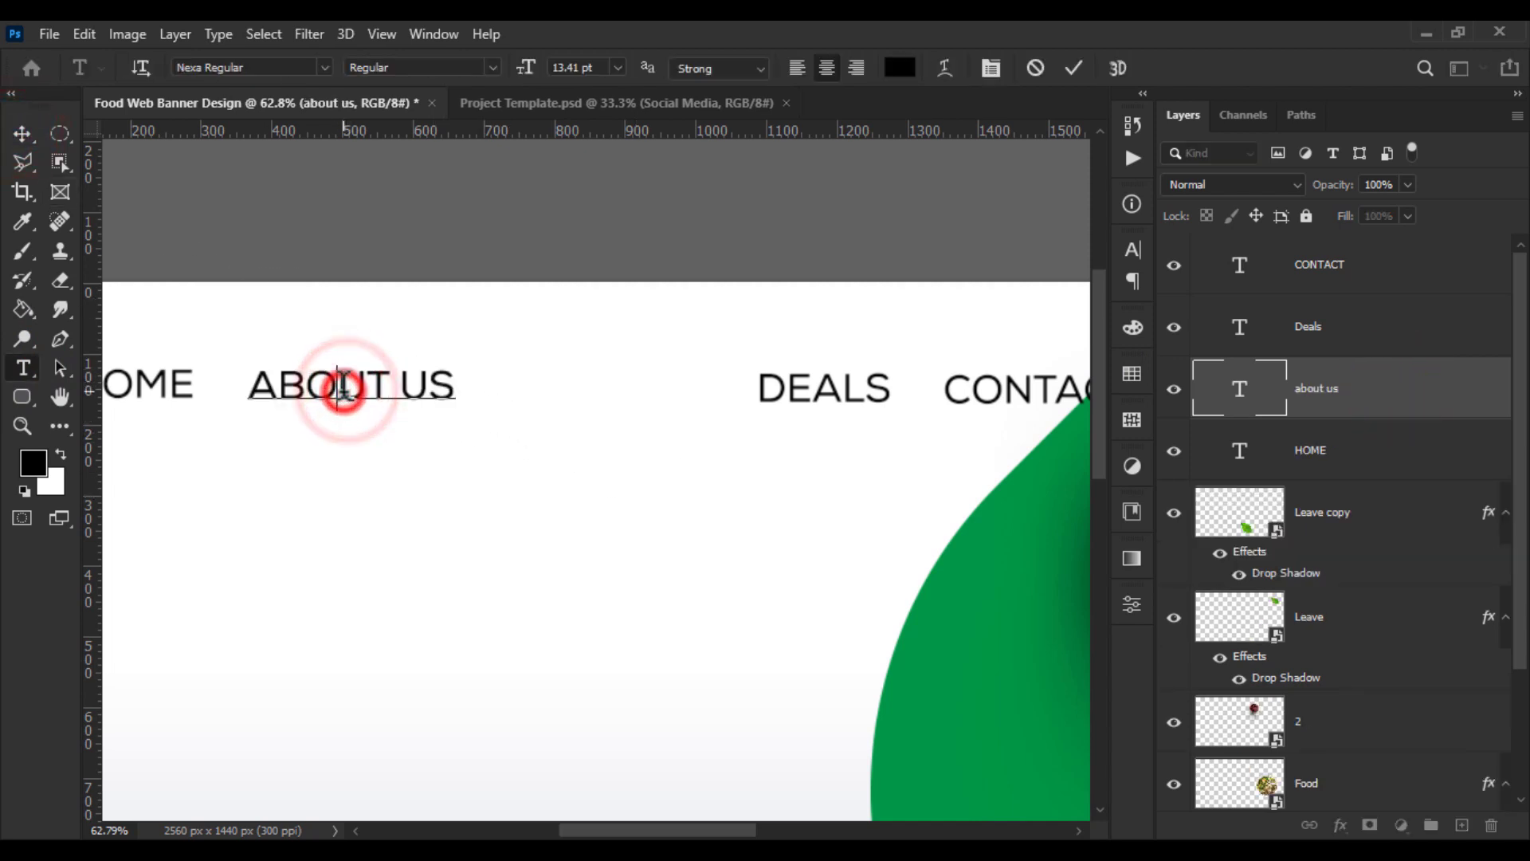
pyautogui.click(21, 134)
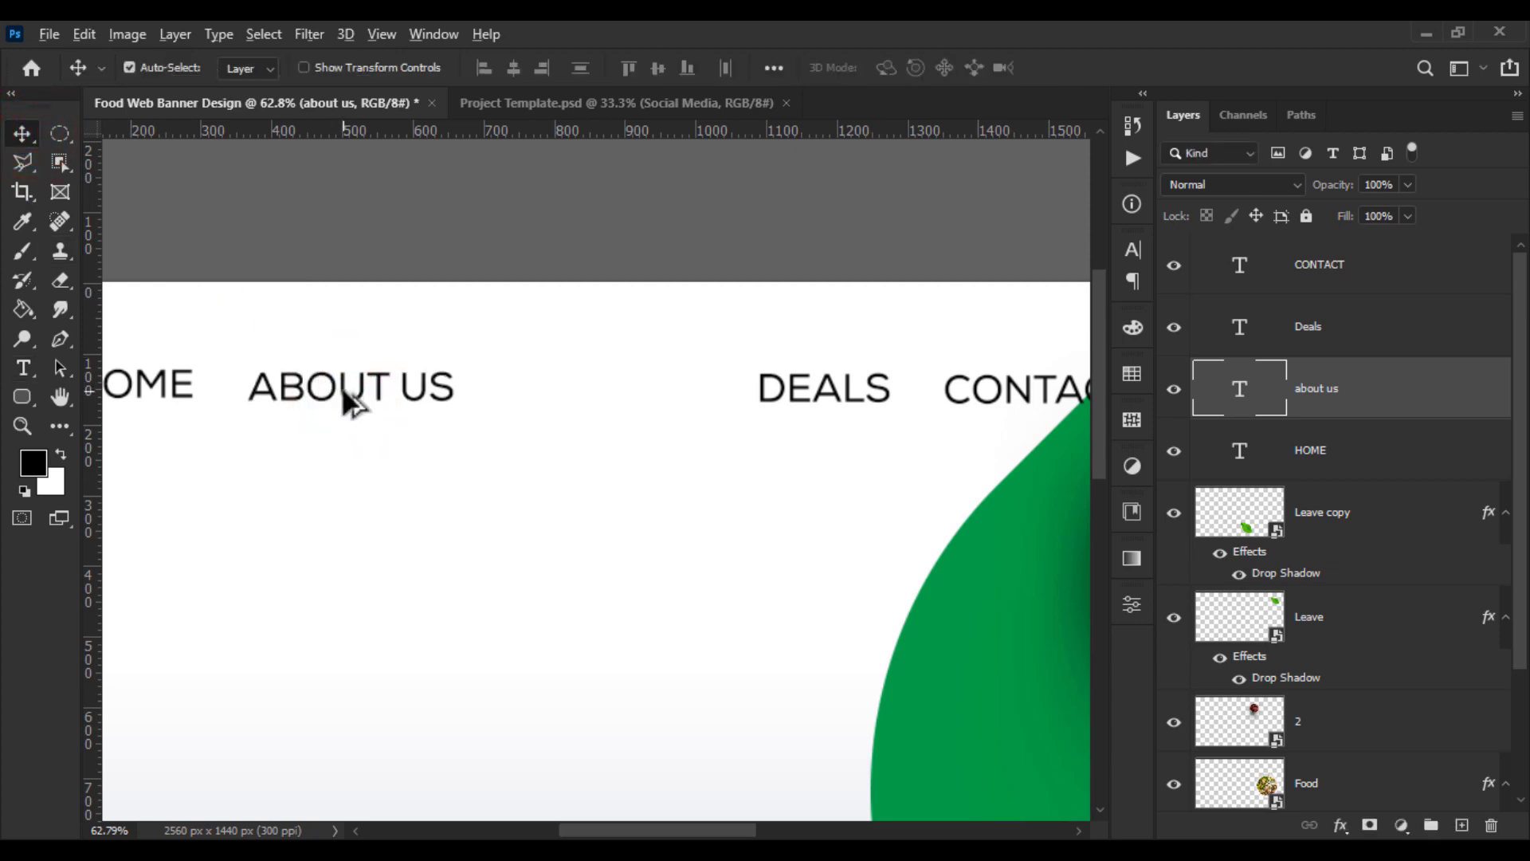
pyautogui.moveTo(343, 391); pyautogui.dragTo(596, 420)
# Replace the wording of the duplicated ABOUT US text with "SERVICES"
pyautogui.click(23, 368)
pyautogui.doubleClick(581, 384)
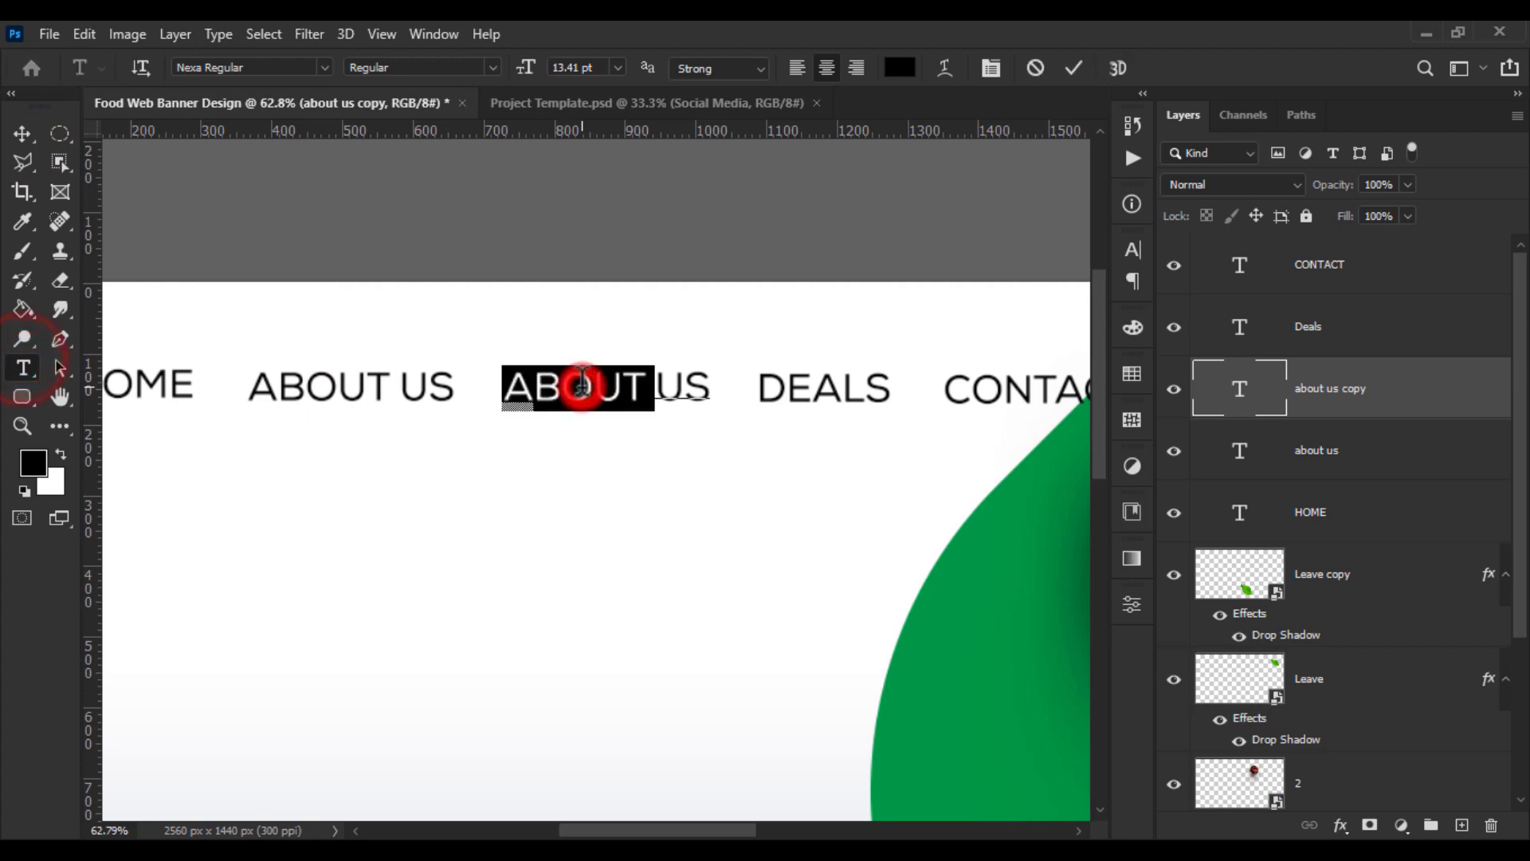
pyautogui.tripleClick(582, 384)
pyautogui.write('S')
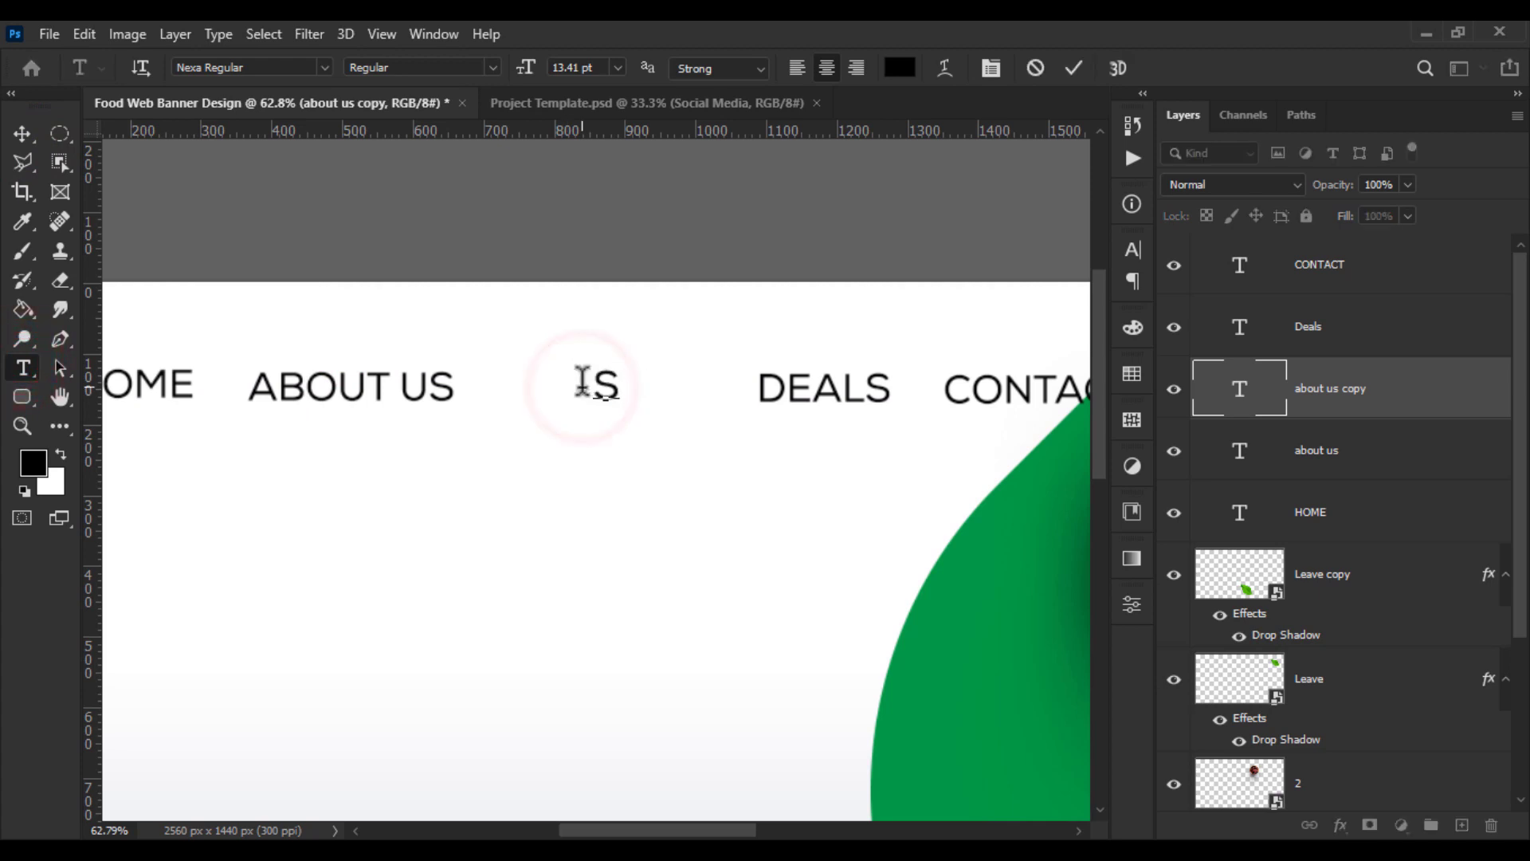
pyautogui.write('ERV')
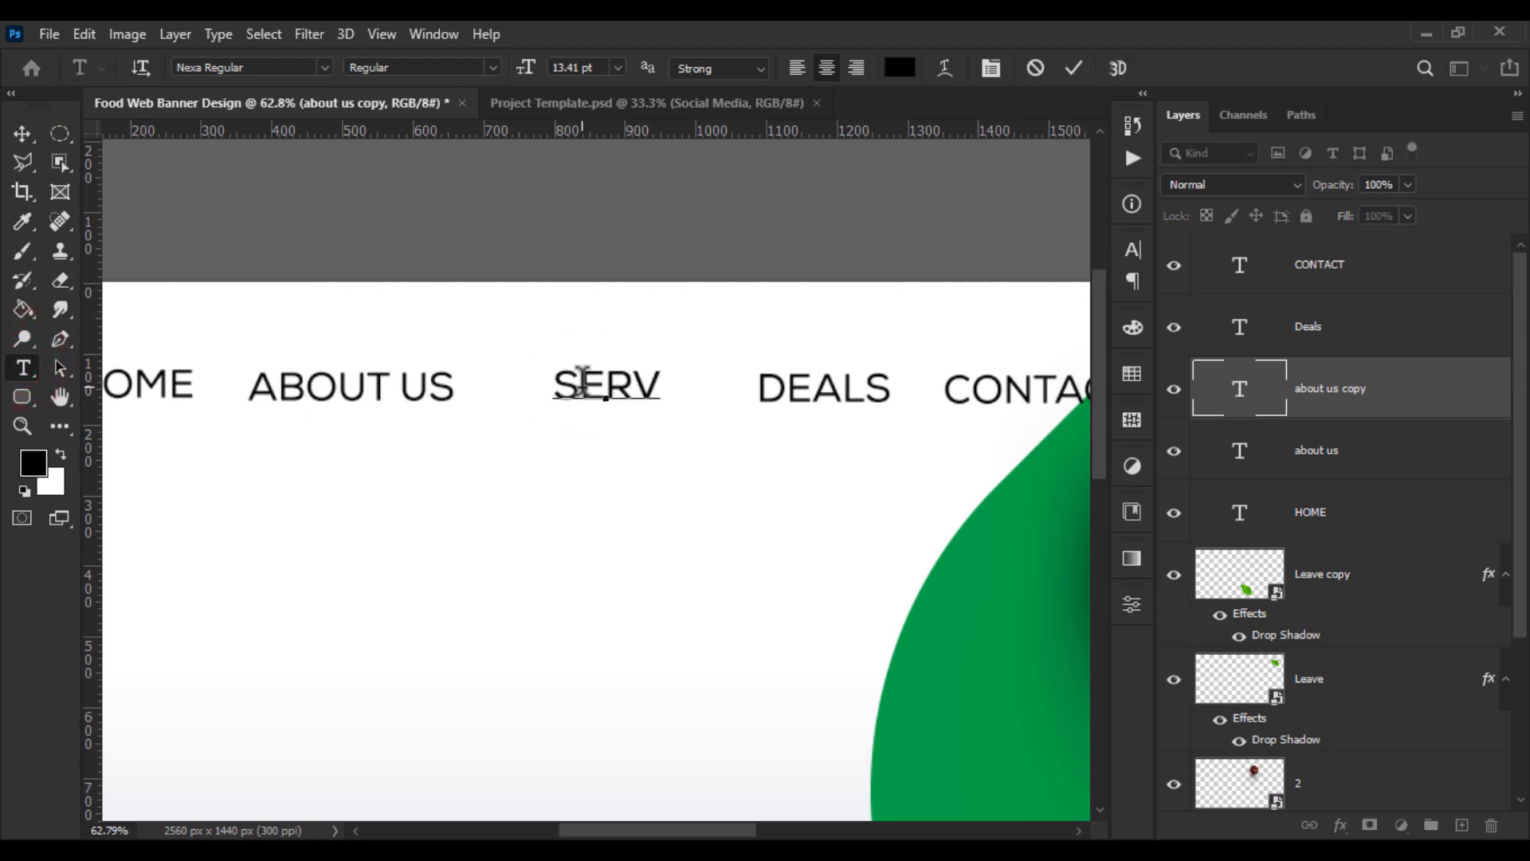
pyautogui.write('ICES')
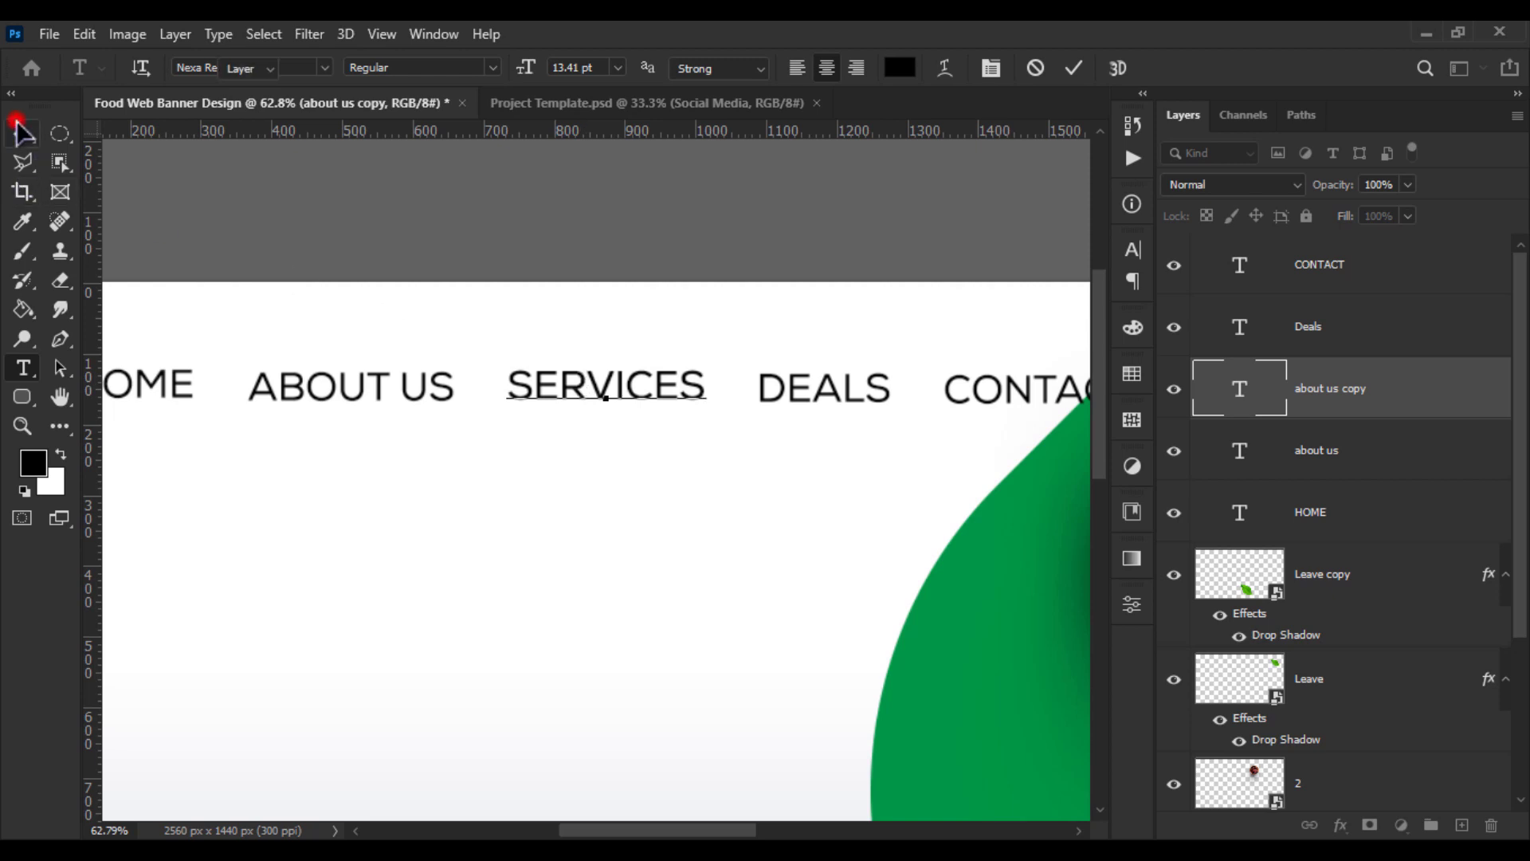
pyautogui.click(22, 132)
# Distribute the five menu texts horizontally and scale them together to about 82% so CONTACT clears the green shape
pyautogui.click(1343, 283)
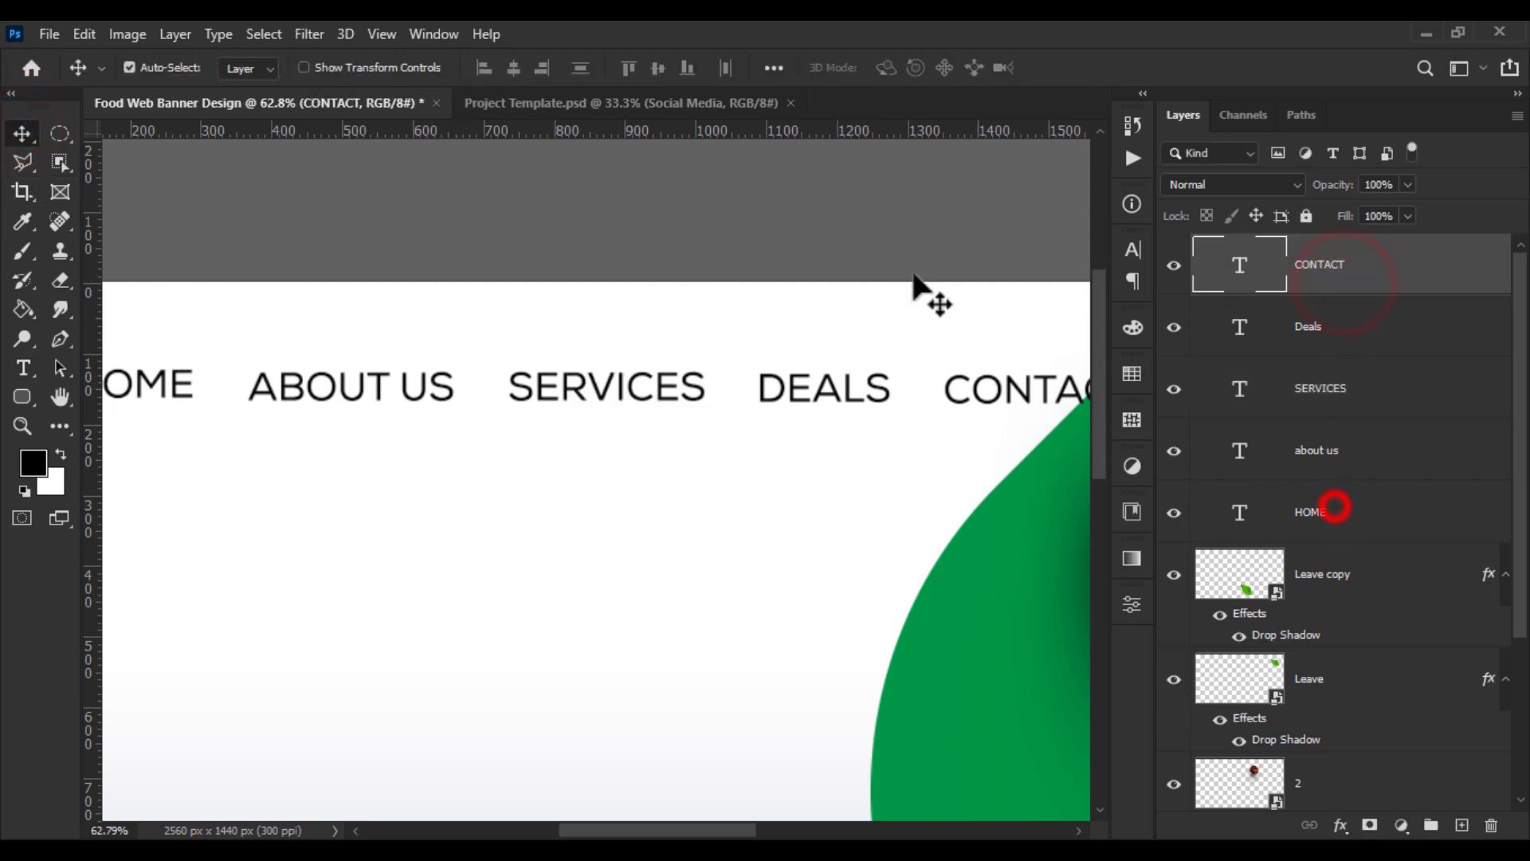
pyautogui.keyDown('shift'); pyautogui.click(1335, 507); pyautogui.keyUp('shift')
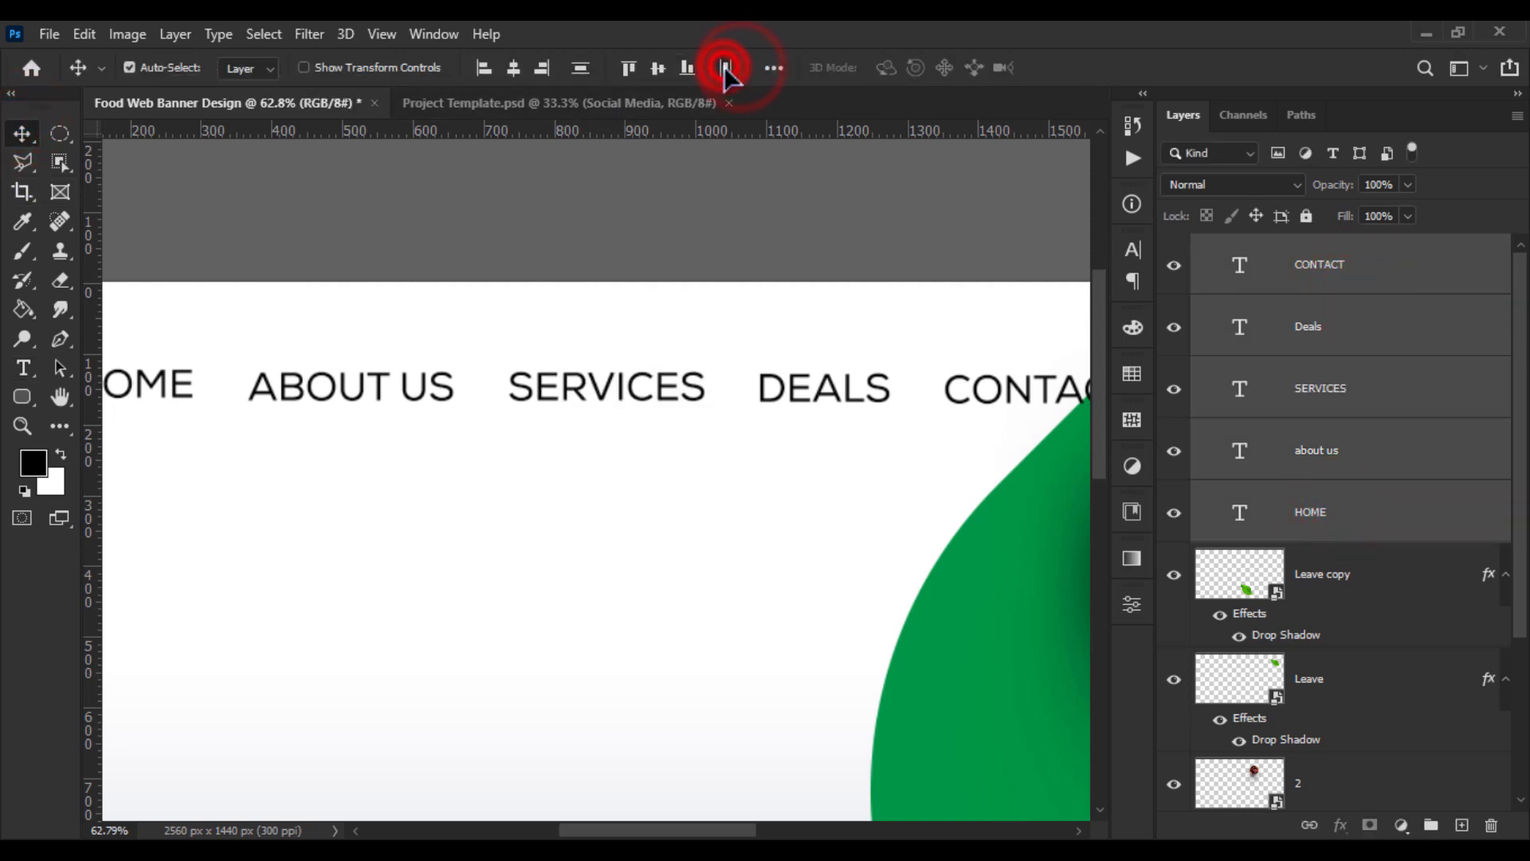
pyautogui.scroll(-2, 767, 356)
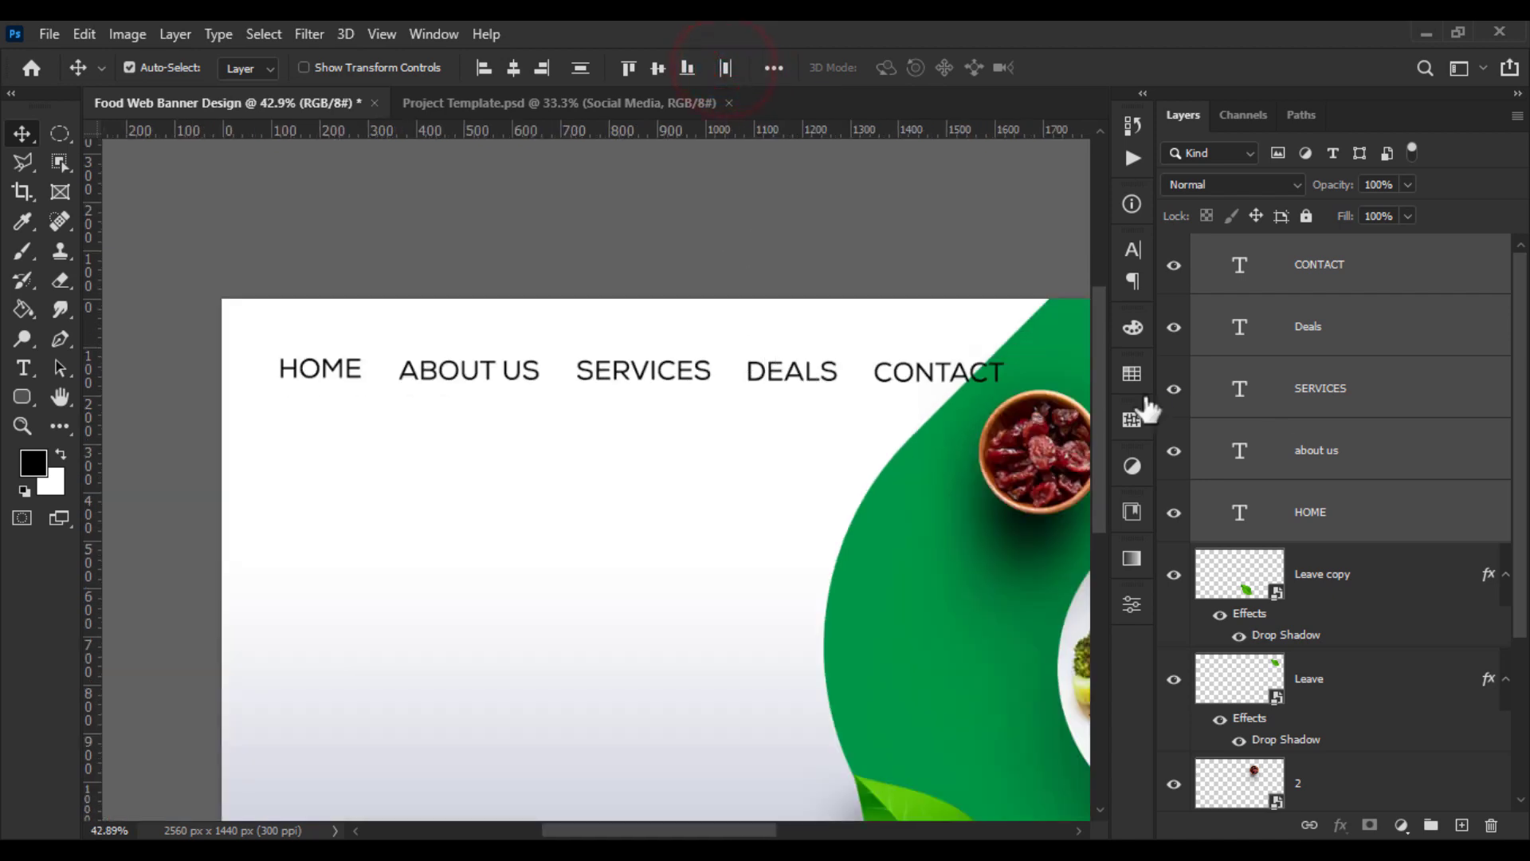
pyautogui.hotkey('ctrl', 't')
pyautogui.moveTo(1017, 366); pyautogui.dragTo(876, 369)
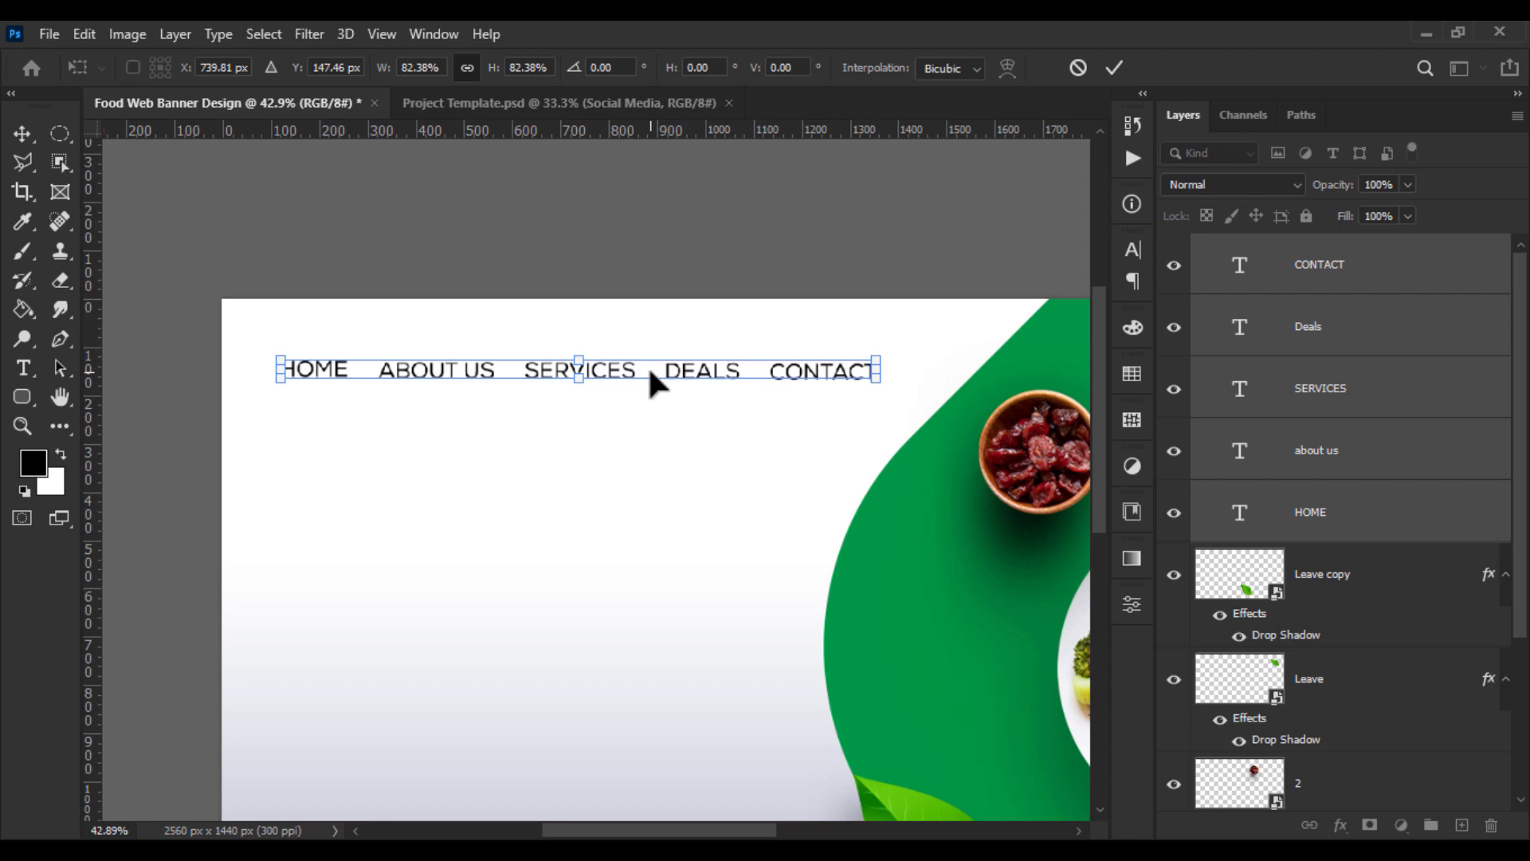
pyautogui.press('Return')
# Recolor the HOME text to green 009846, sampled from the green shape
pyautogui.click(22, 368)
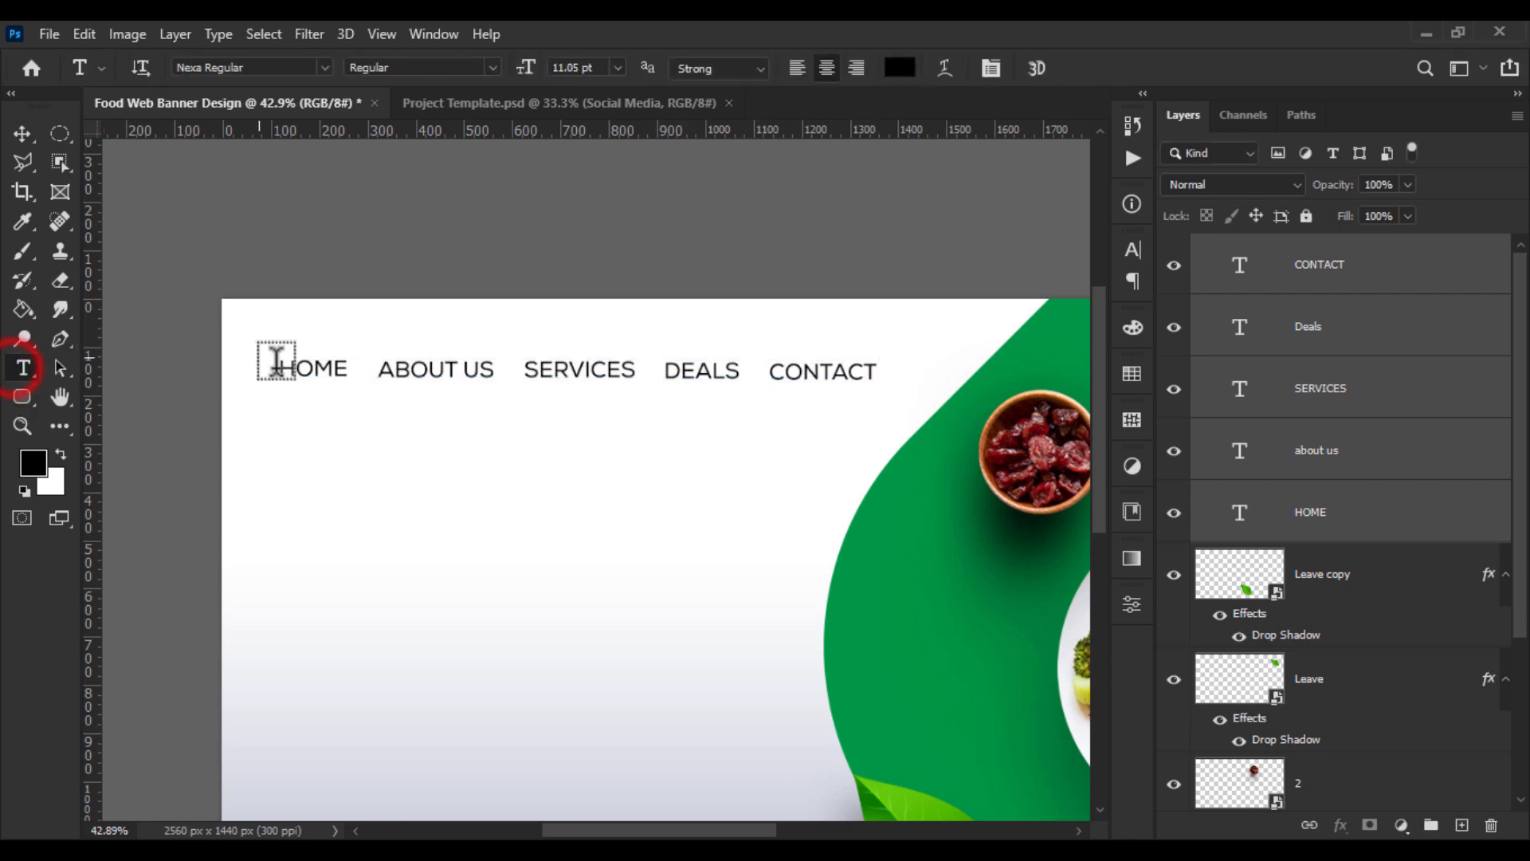
pyautogui.doubleClick(295, 368)
pyautogui.click(913, 68)
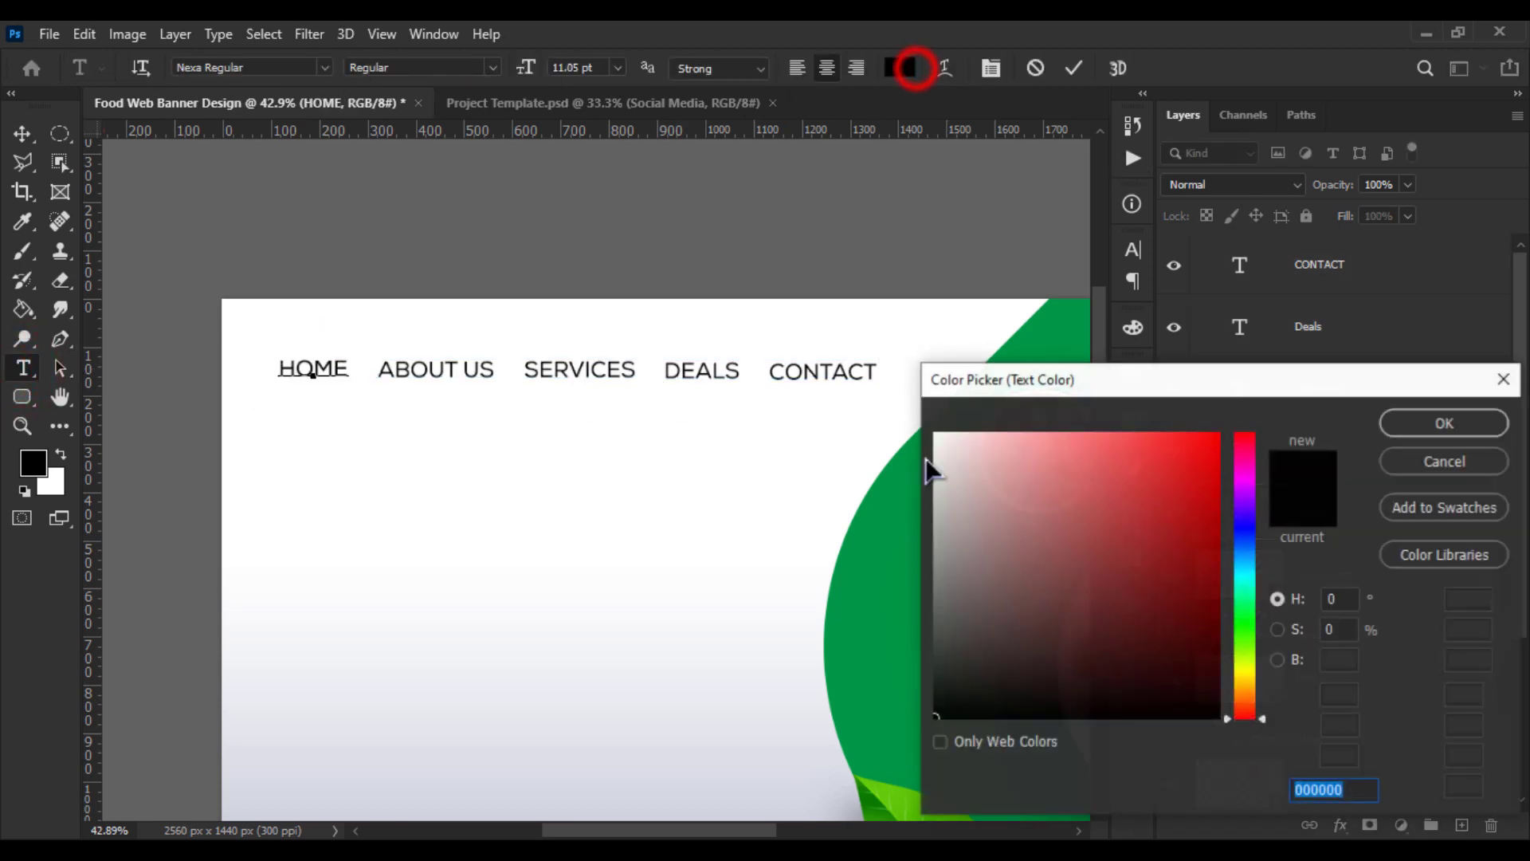
pyautogui.click(887, 553)
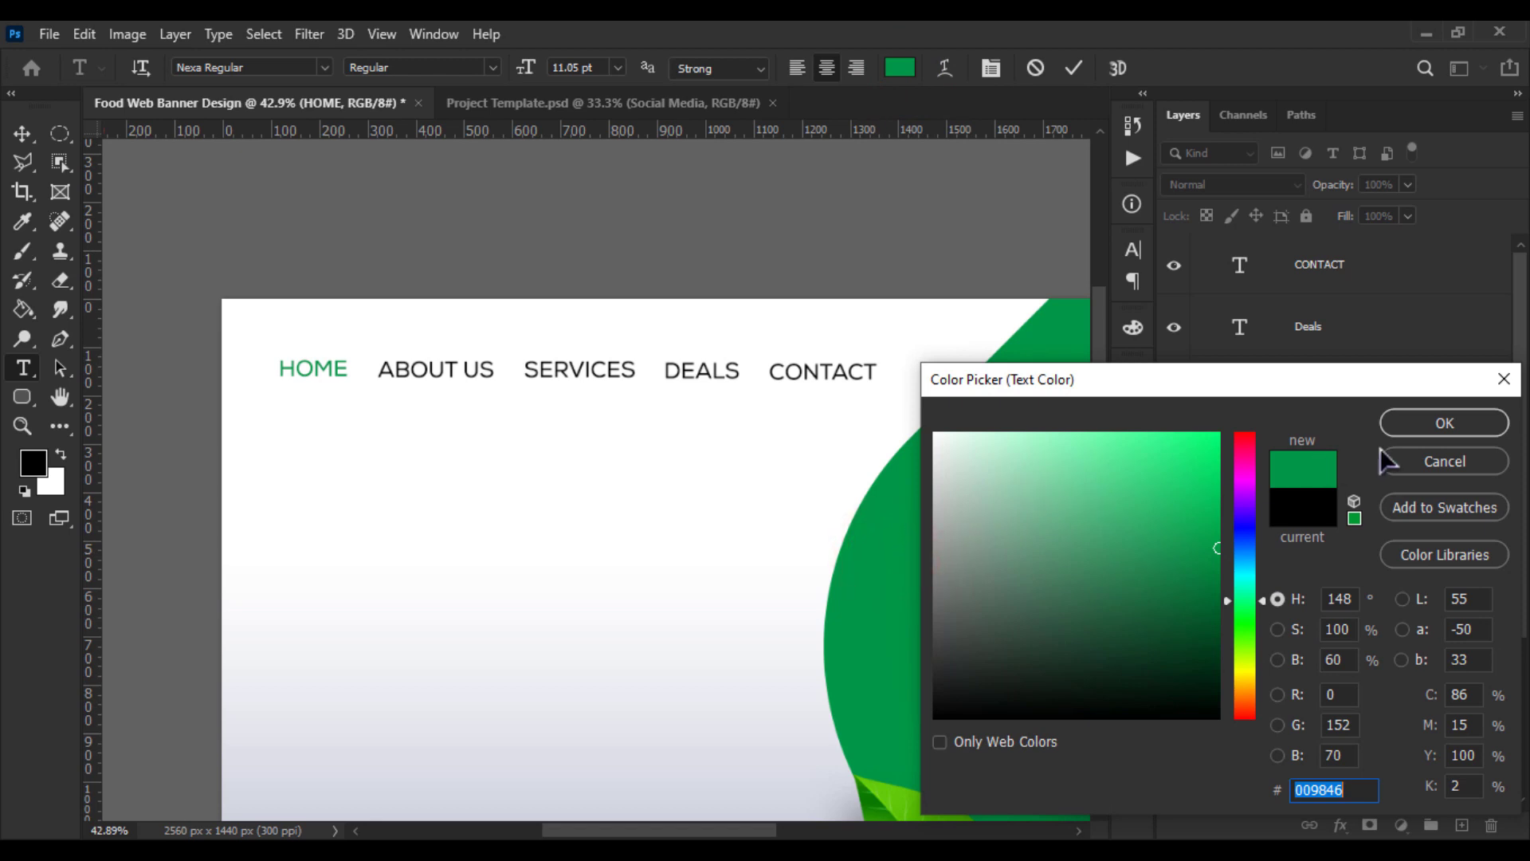
pyautogui.click(1412, 424)
# Set the font of all five menu texts to Nexa XBold
pyautogui.keyDown('shift'); pyautogui.click(1330, 268); pyautogui.keyUp('shift')
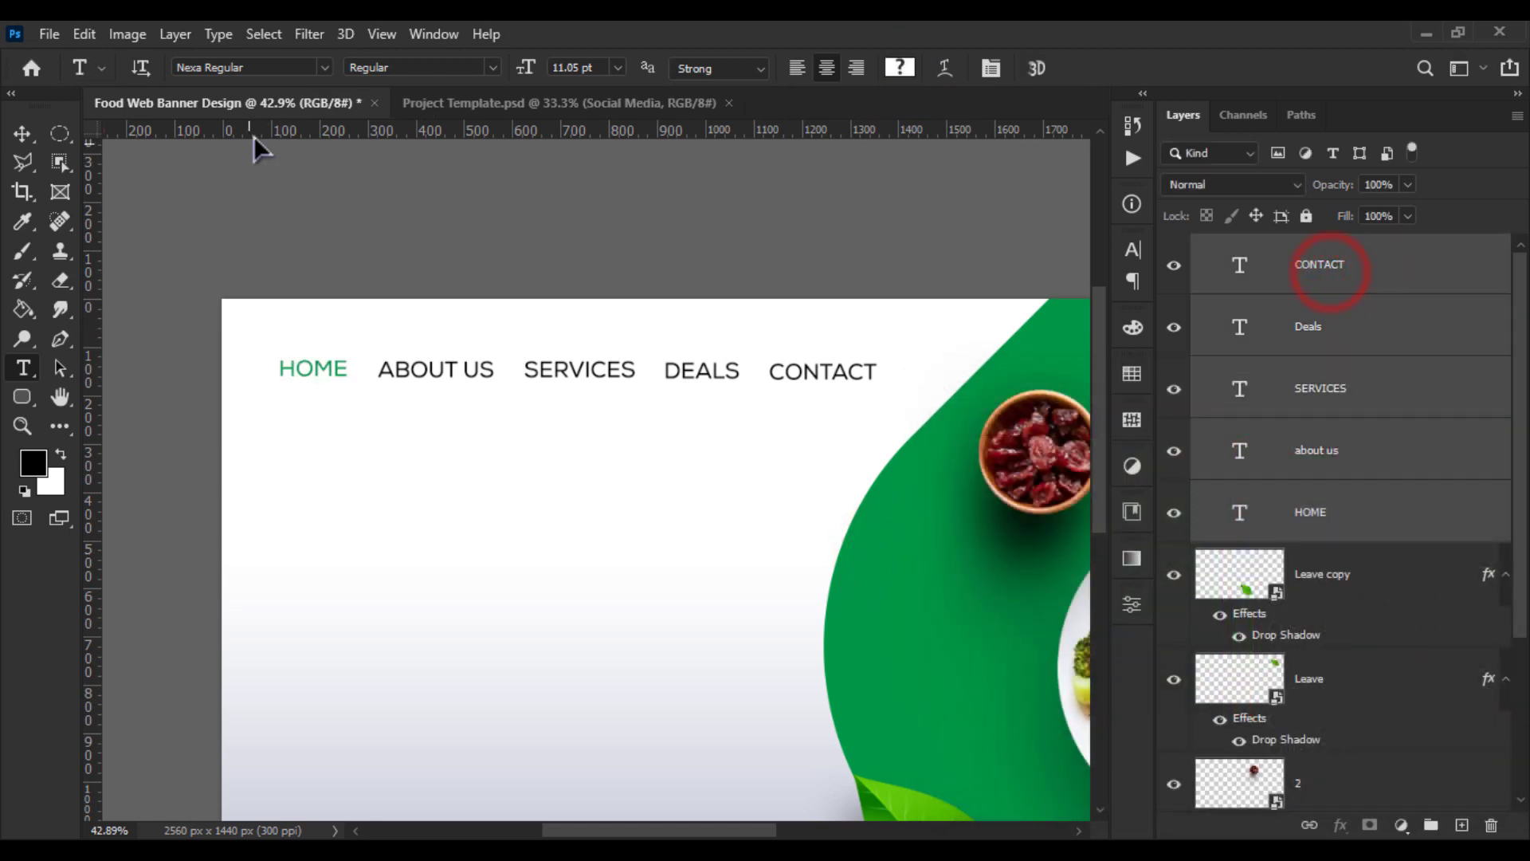
pyautogui.write('NEXA')
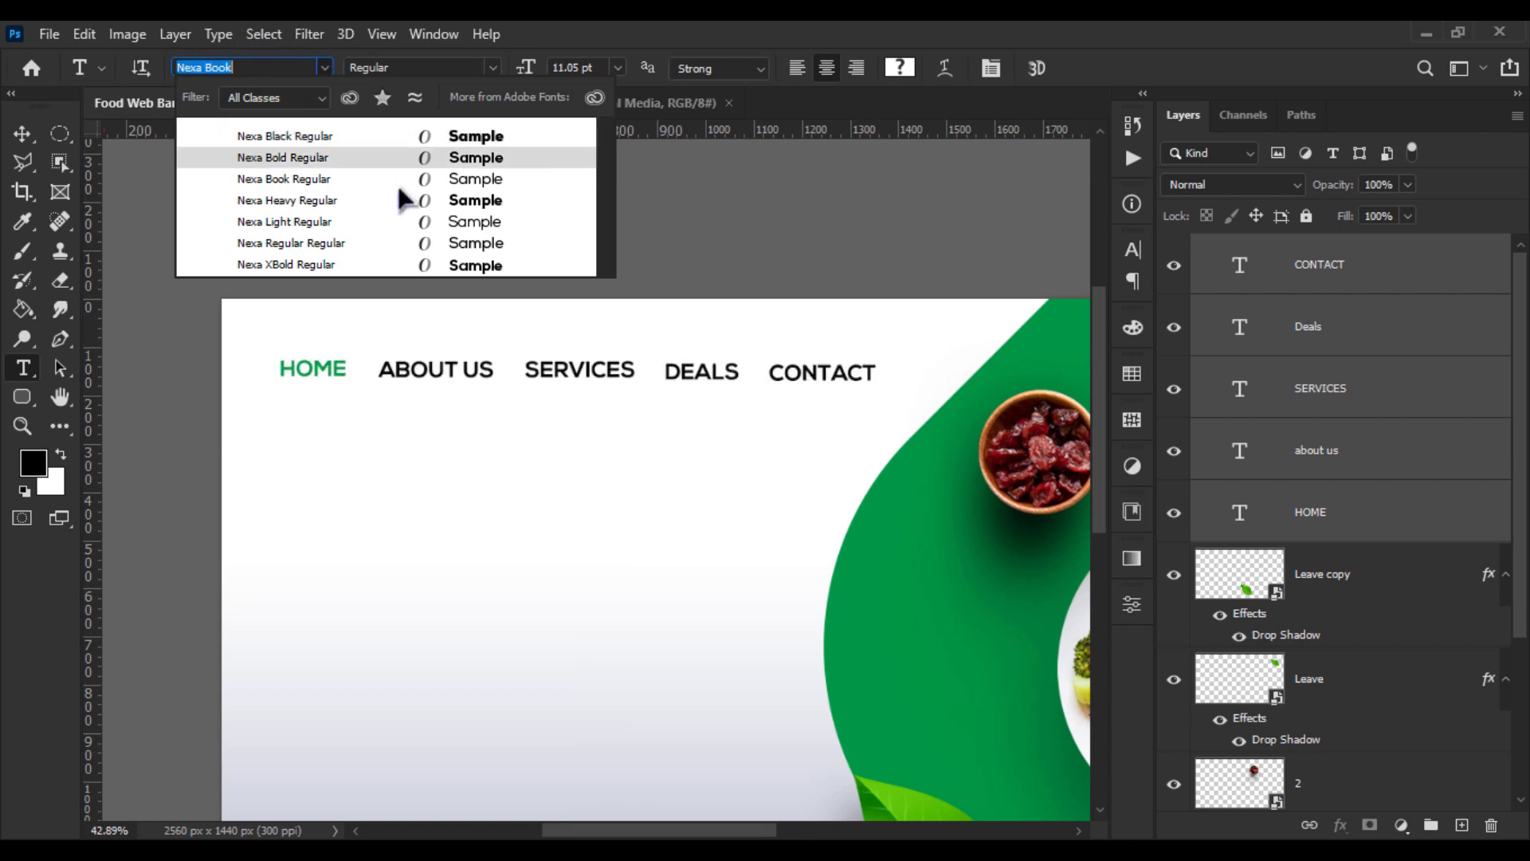
pyautogui.press('Down')
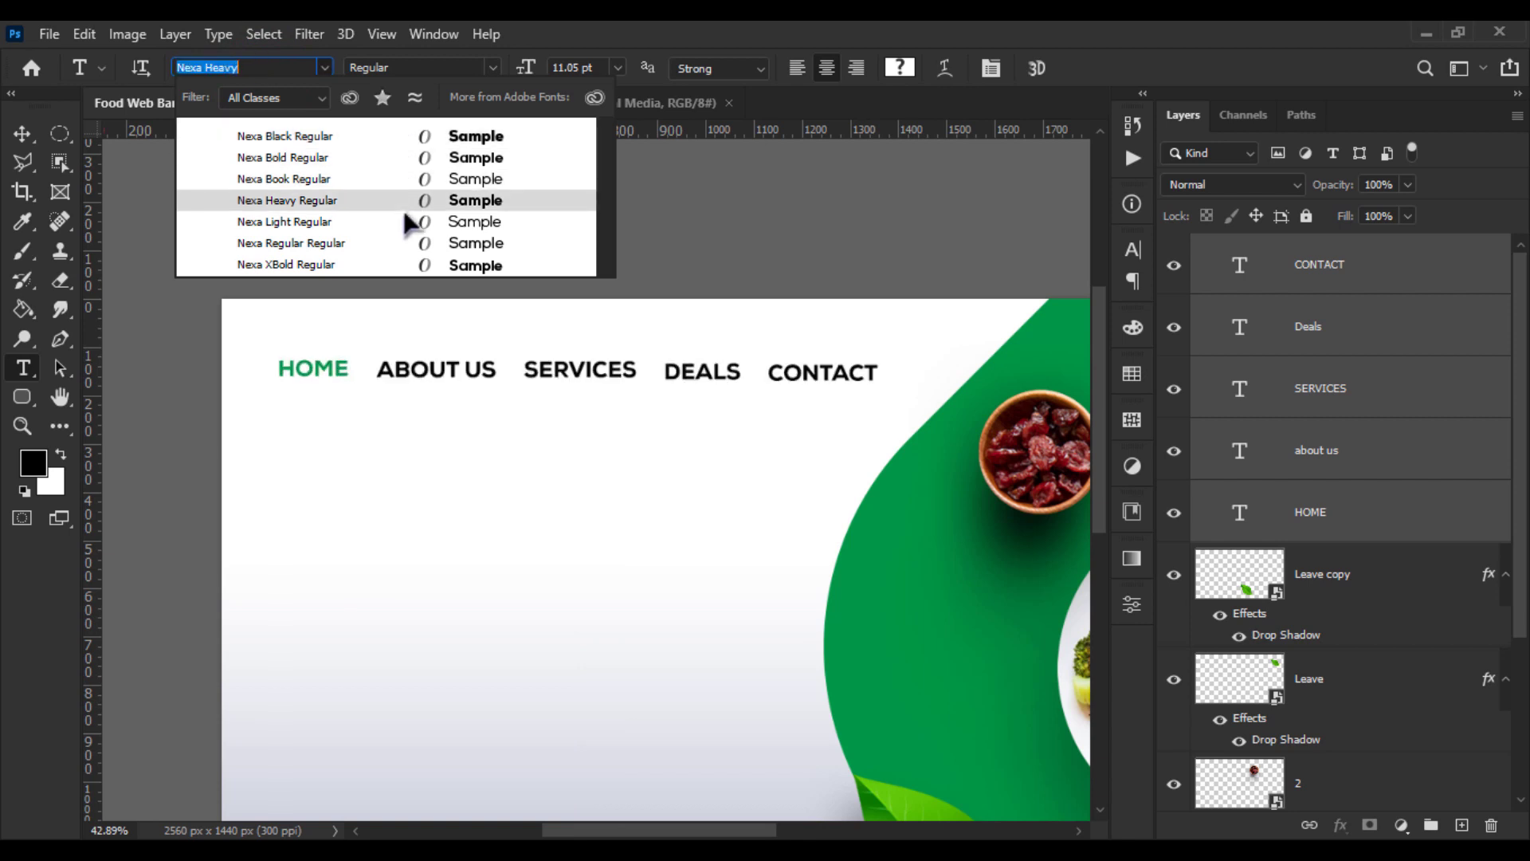
pyautogui.press('Down')
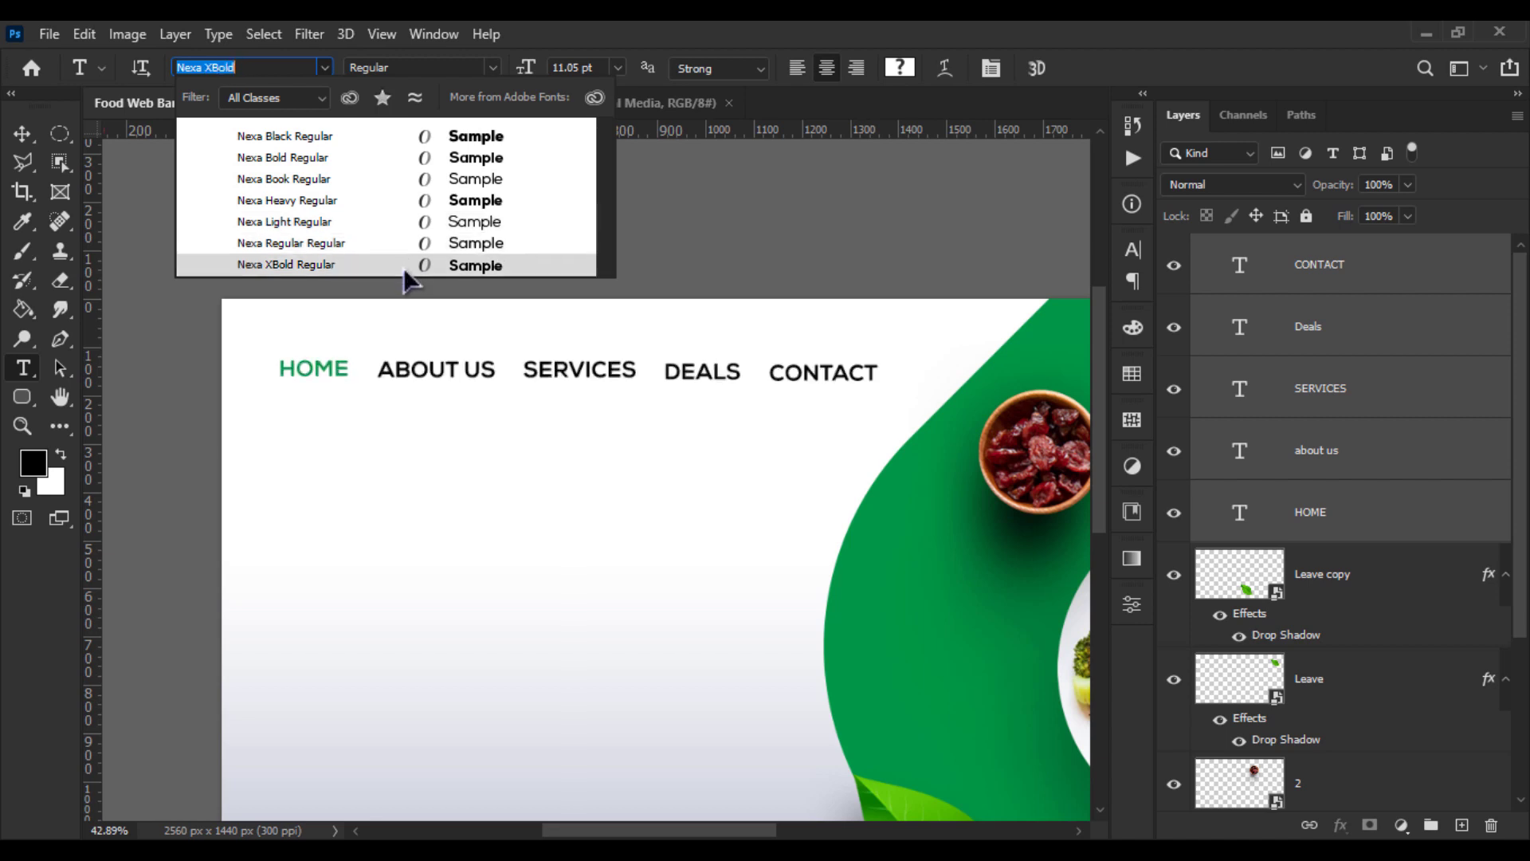
pyautogui.click(404, 266)
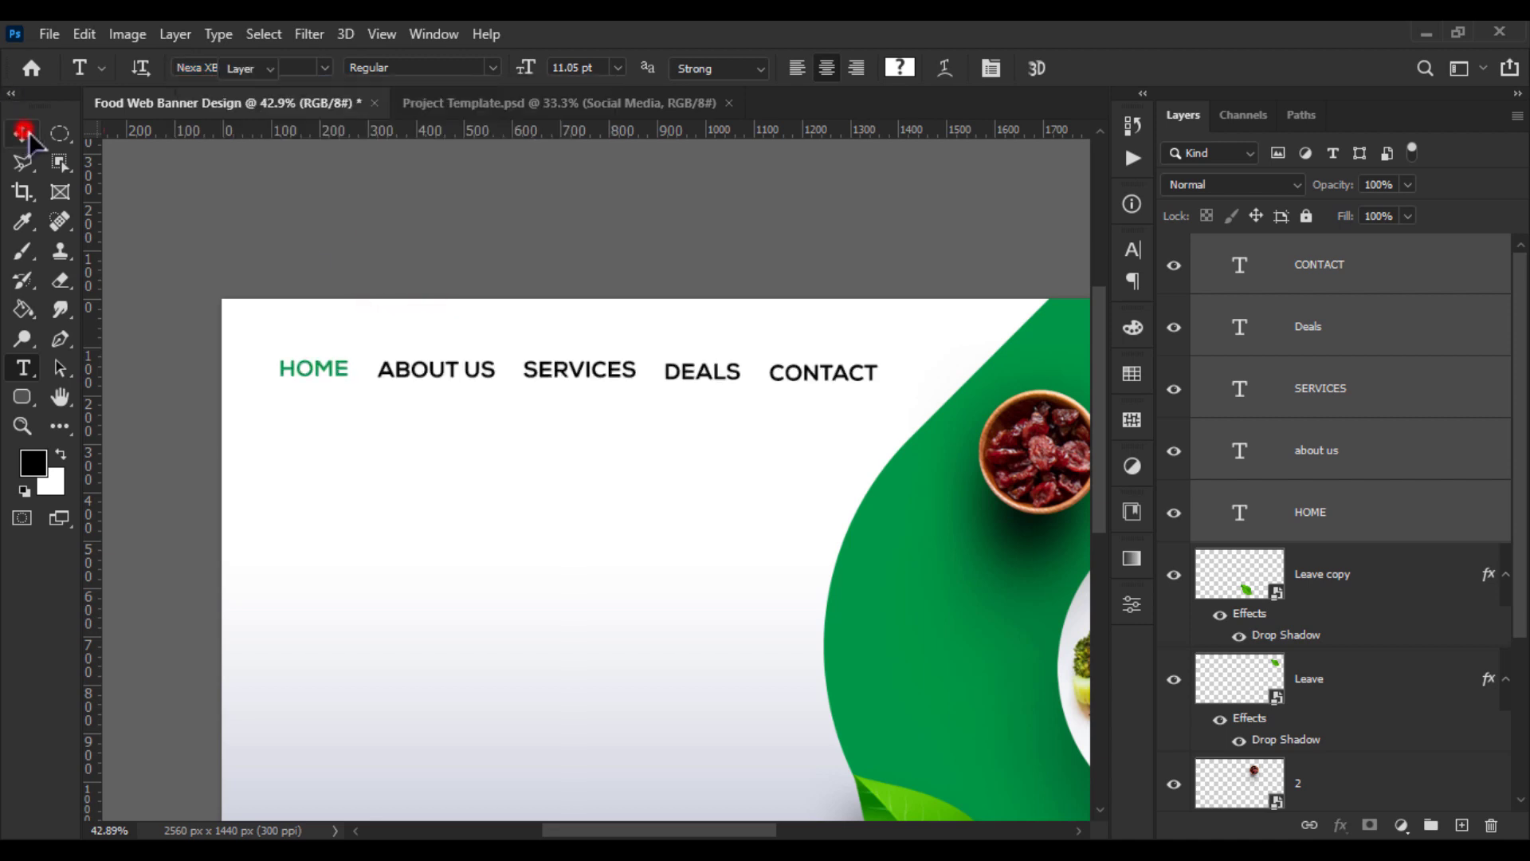
pyautogui.click(27, 132)
# Add the heading "HEALTHY FOOD" in 19 pt Nexa XBold in the blank area below the menu
pyautogui.scroll(-3, 462, 438)
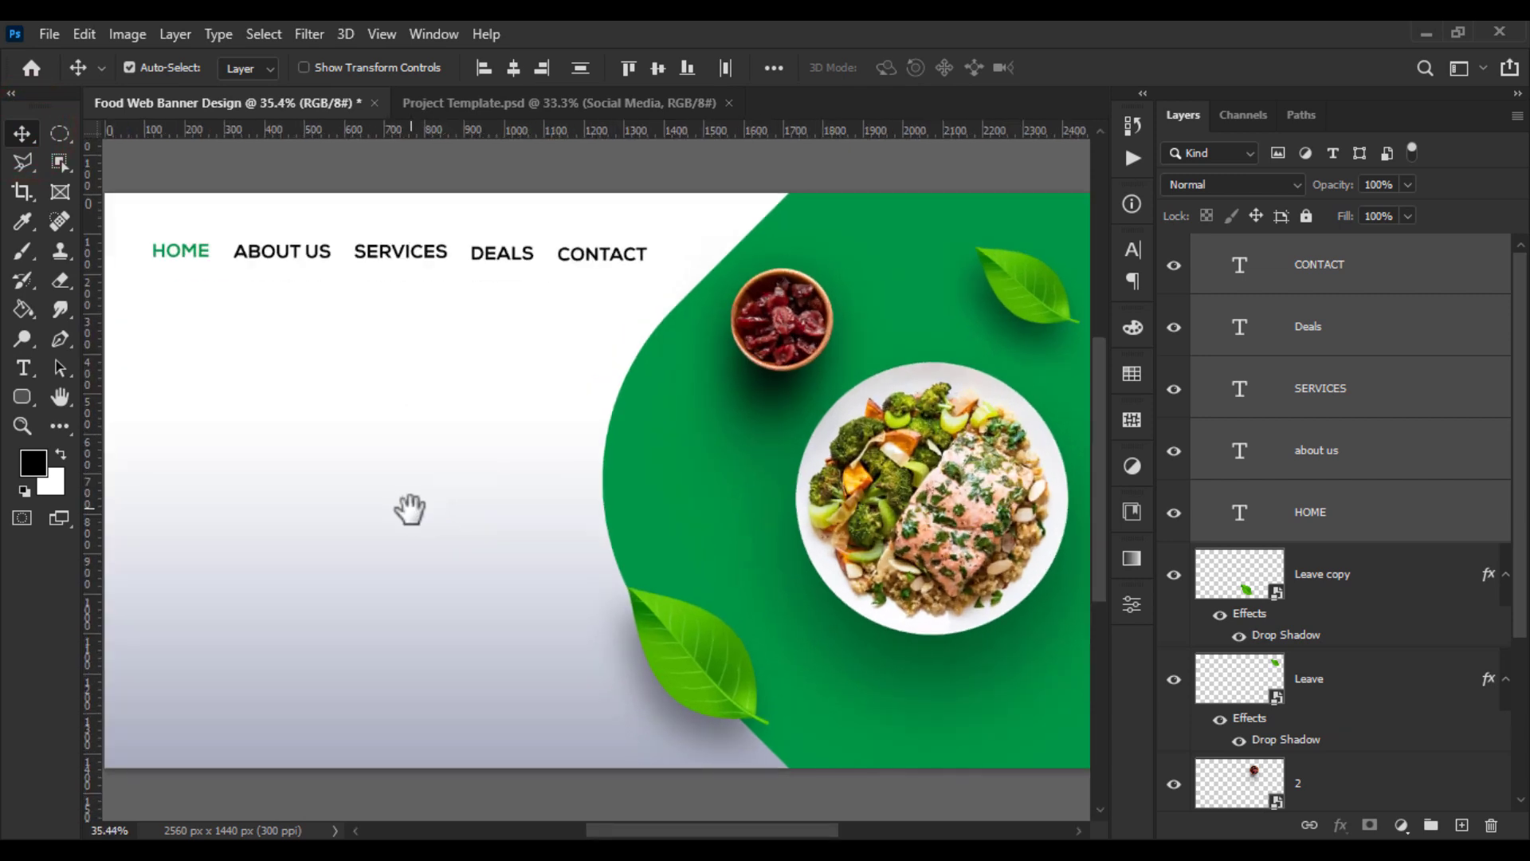
pyautogui.moveTo(439, 515); pyautogui.dragTo(502, 553)
pyautogui.scroll(3, 358, 490)
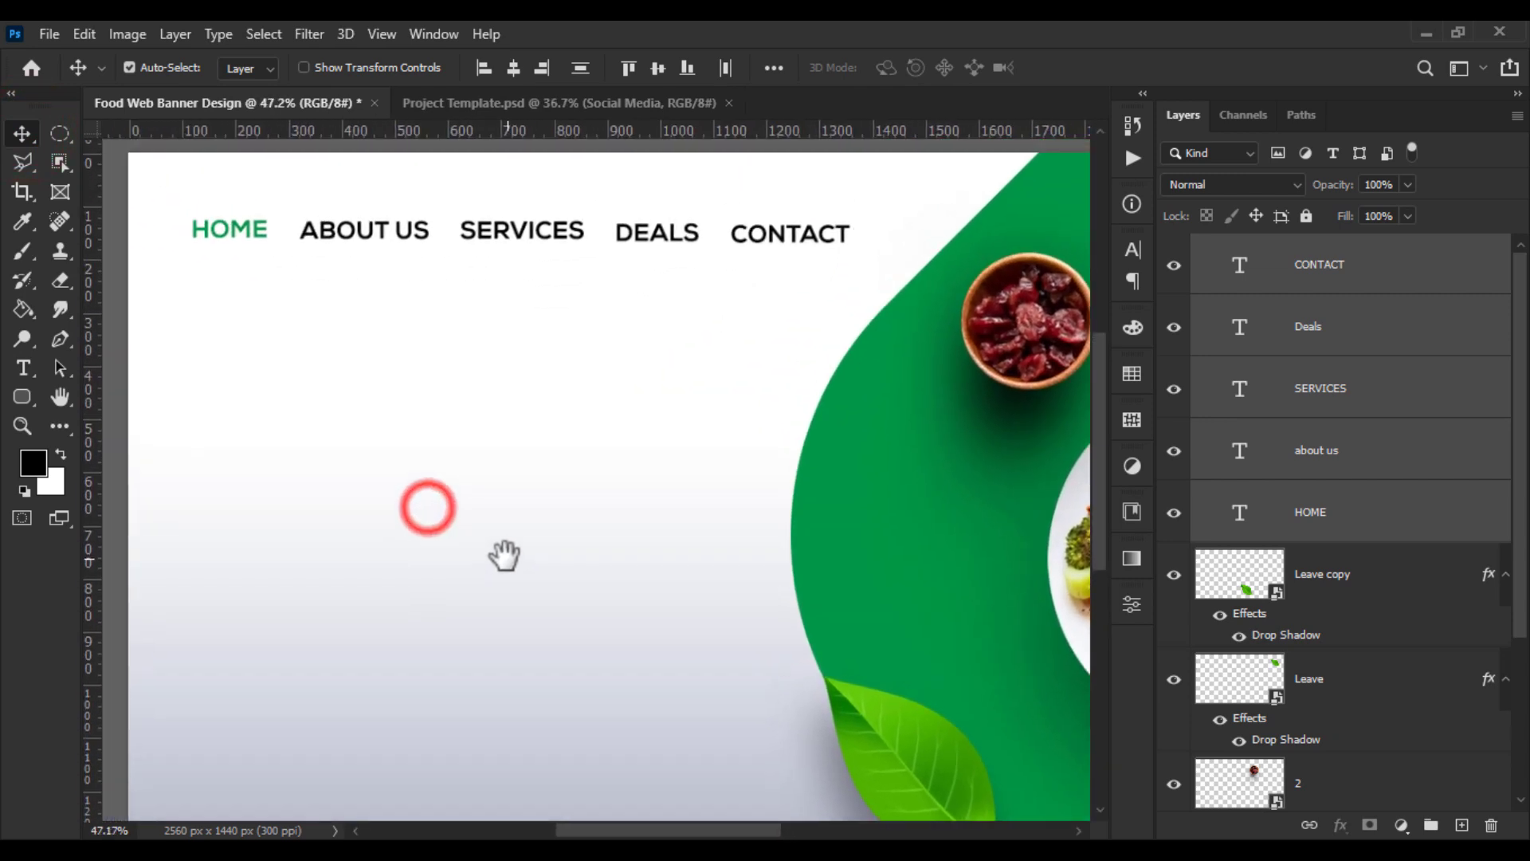
pyautogui.click(22, 367)
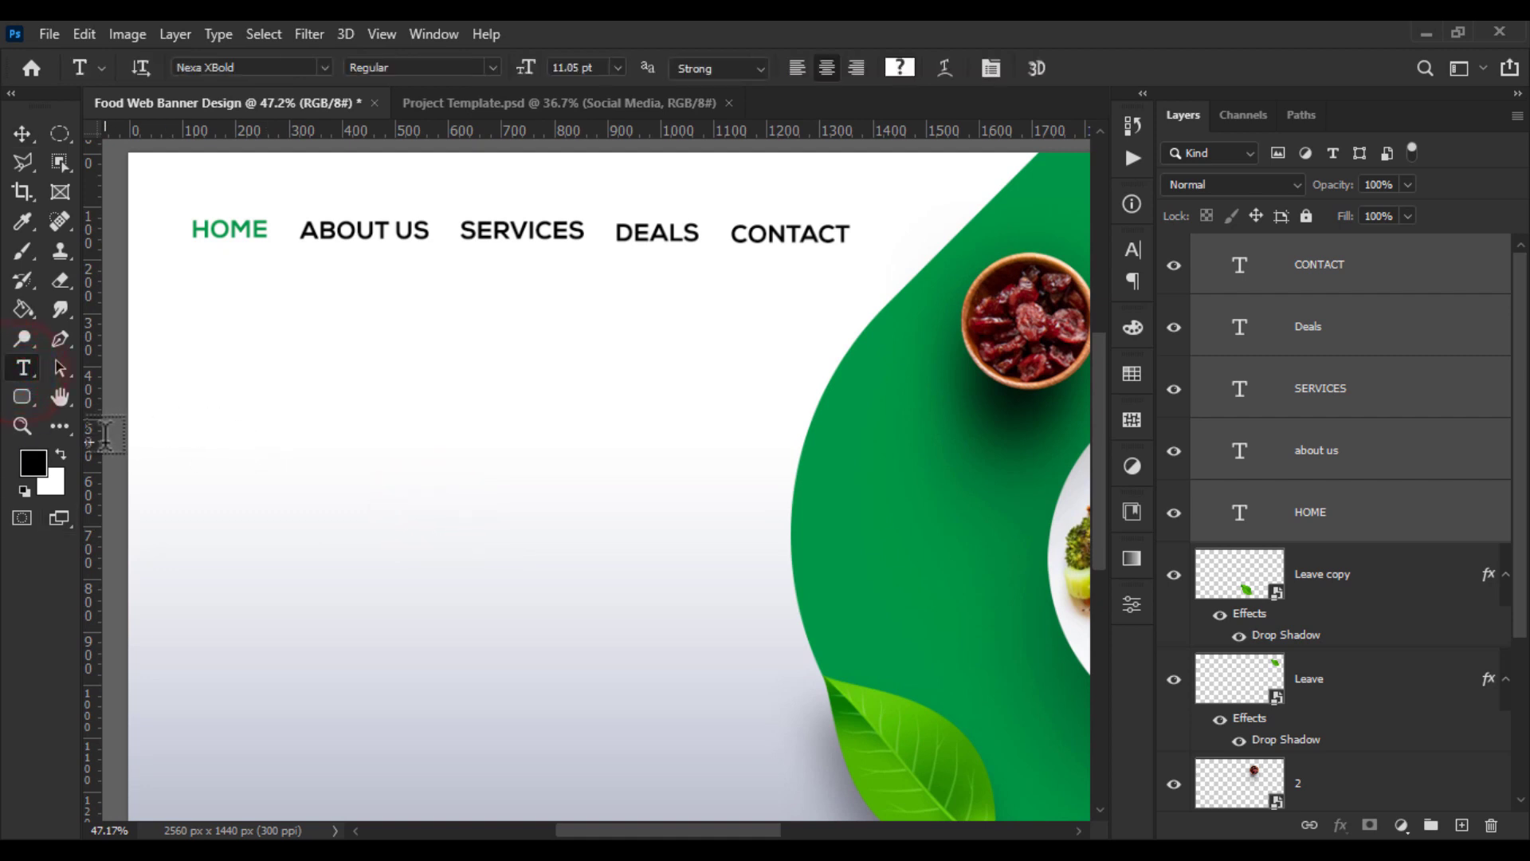
pyautogui.click(237, 465)
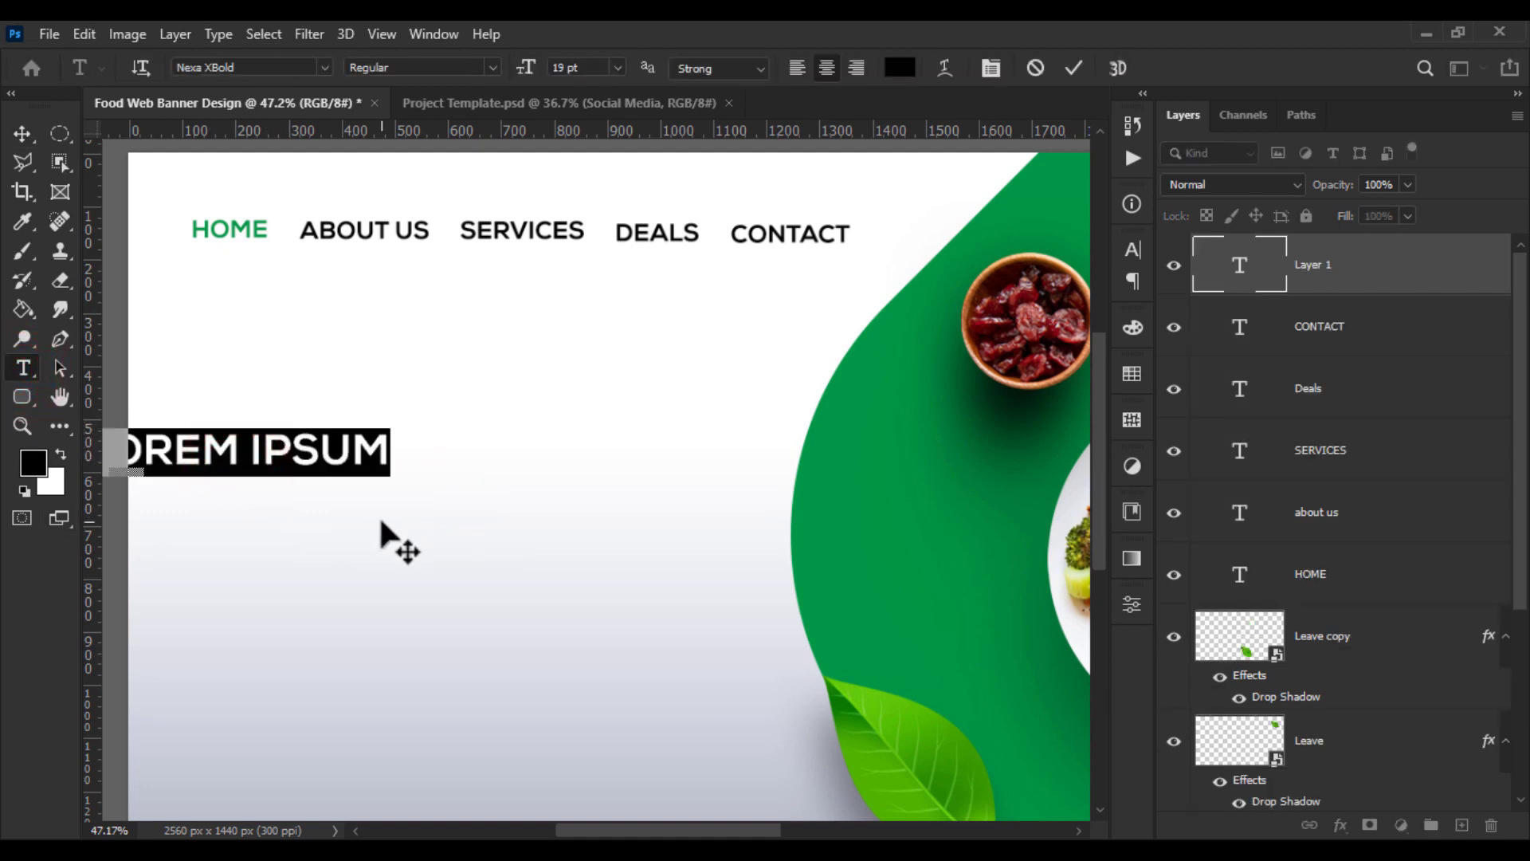
pyautogui.write('HEAL')
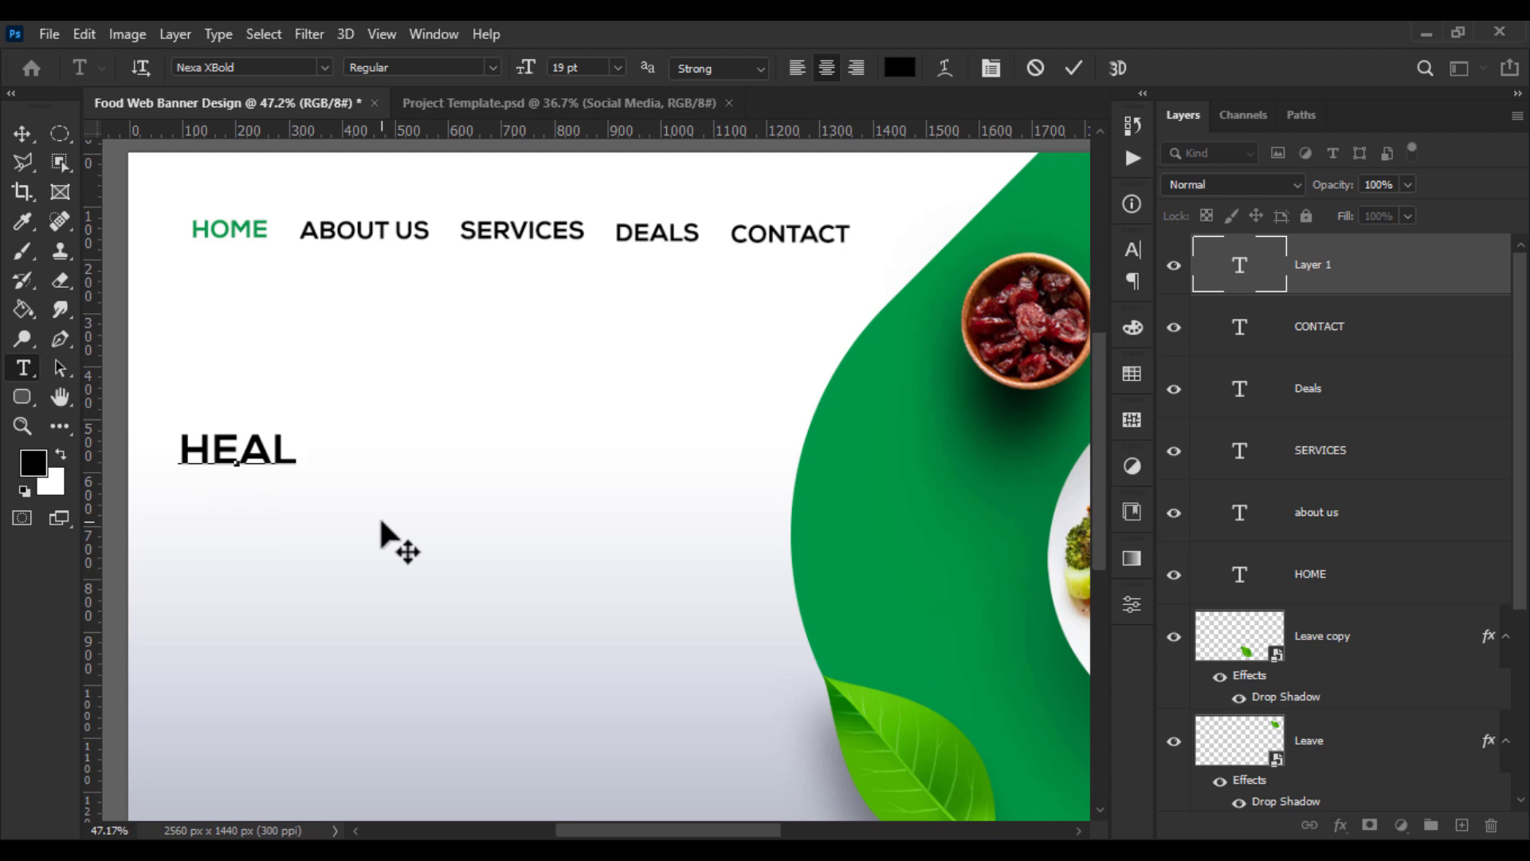
pyautogui.write('THY FOOD')
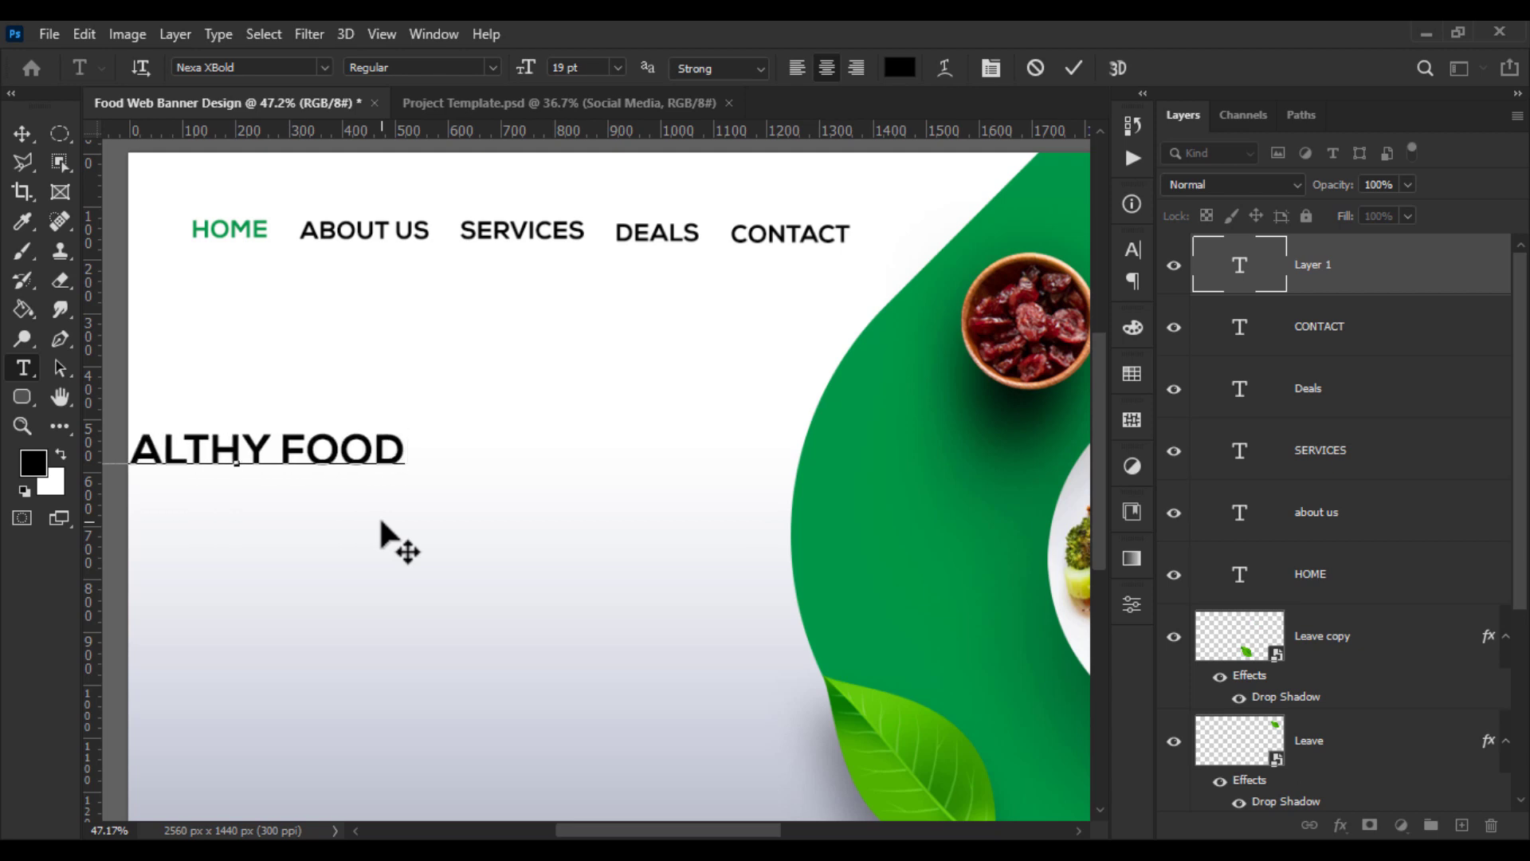
pyautogui.hotkey('ctrl', 'a')
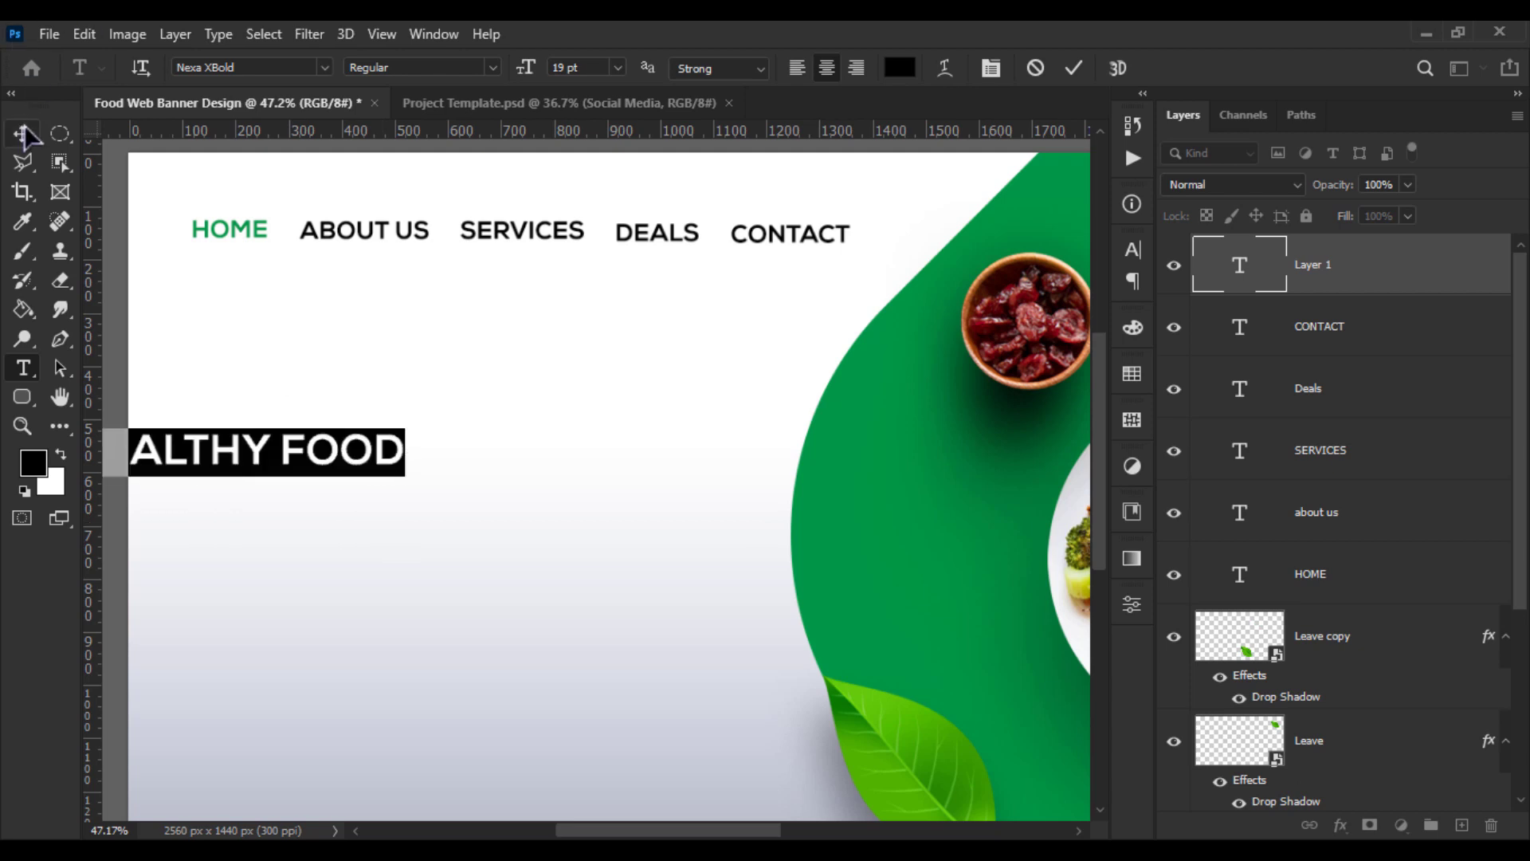
pyautogui.click(24, 135)
# Scale the HEALTHY FOOD heading to about 135% and move it below the menu, left-aligned with HOME
pyautogui.hotkey('ctrl', 't')
pyautogui.moveTo(408, 449); pyautogui.dragTo(526, 464)
pyautogui.moveTo(443, 459)
pyautogui.mouseDown()
pyautogui.moveTo(513, 449)
pyautogui.moveTo(575, 400)
pyautogui.mouseUp()
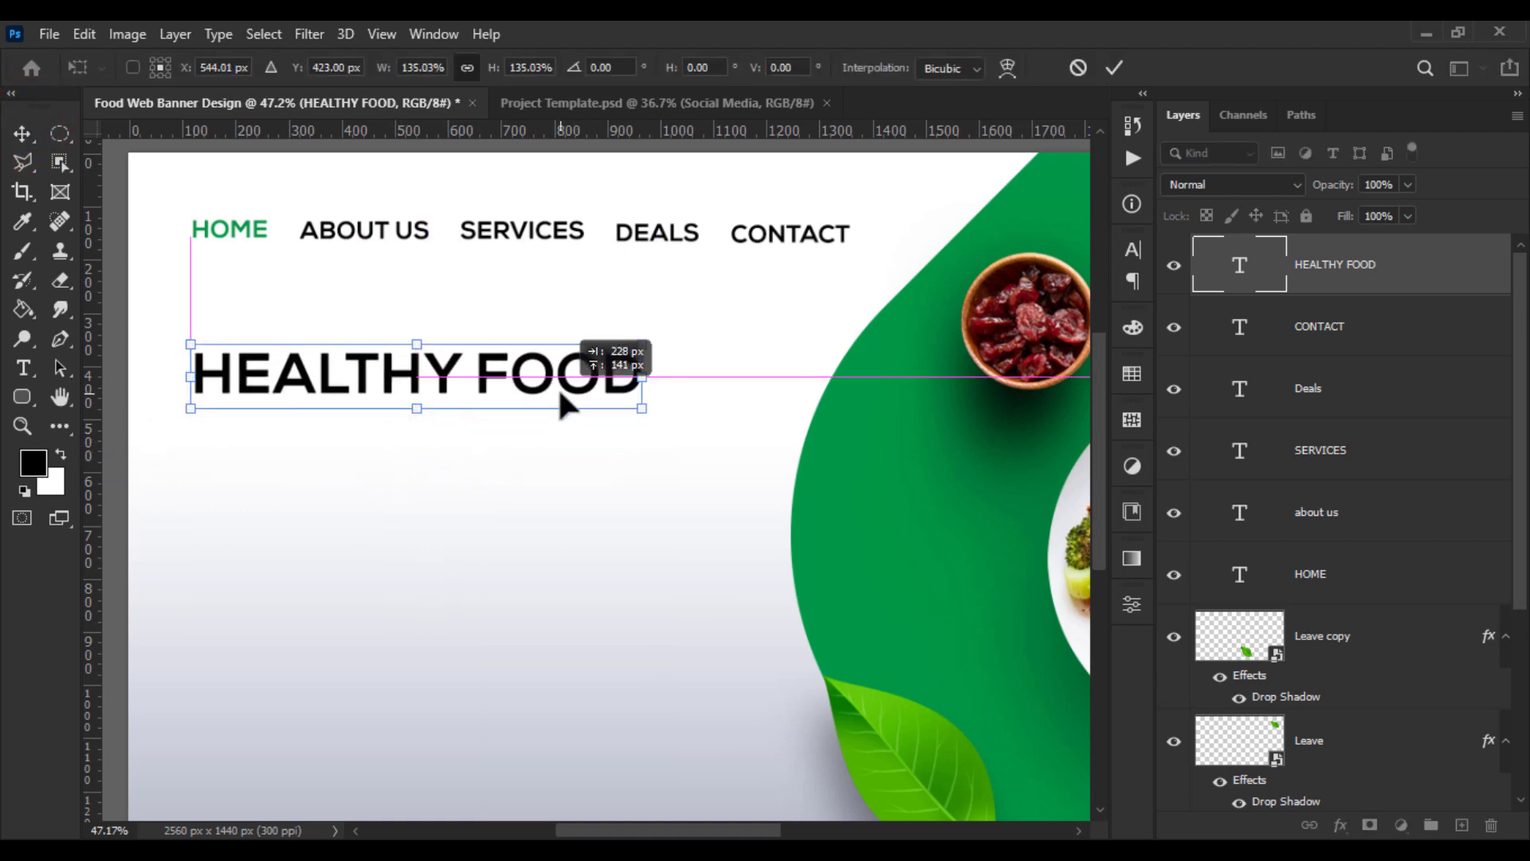
pyautogui.press('Return')
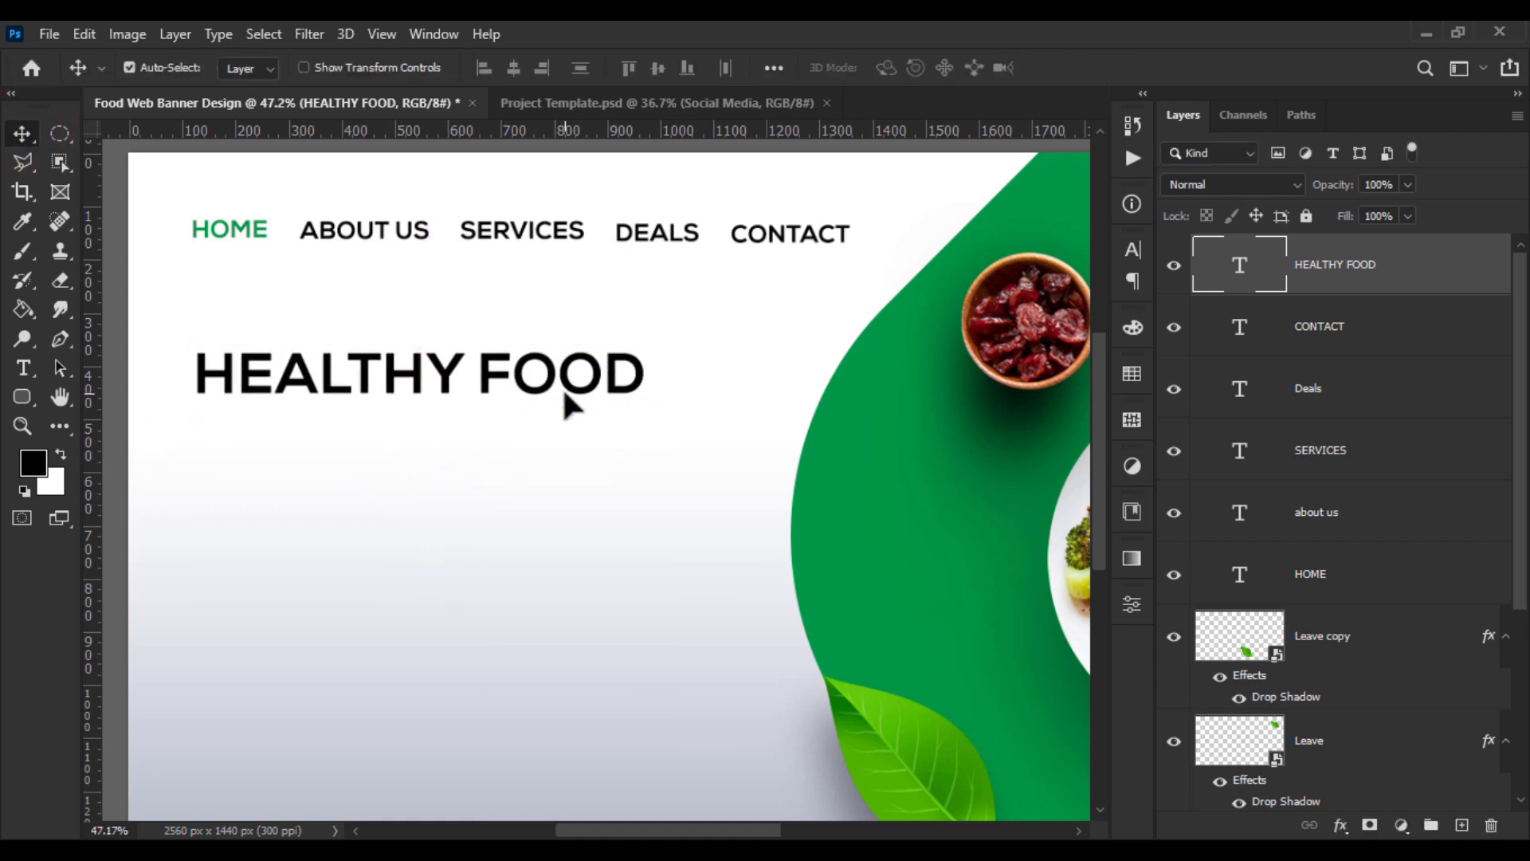
# Add a comma to the end of the HEALTHY FOOD heading
pyautogui.click(22, 339)
pyautogui.click(23, 367)
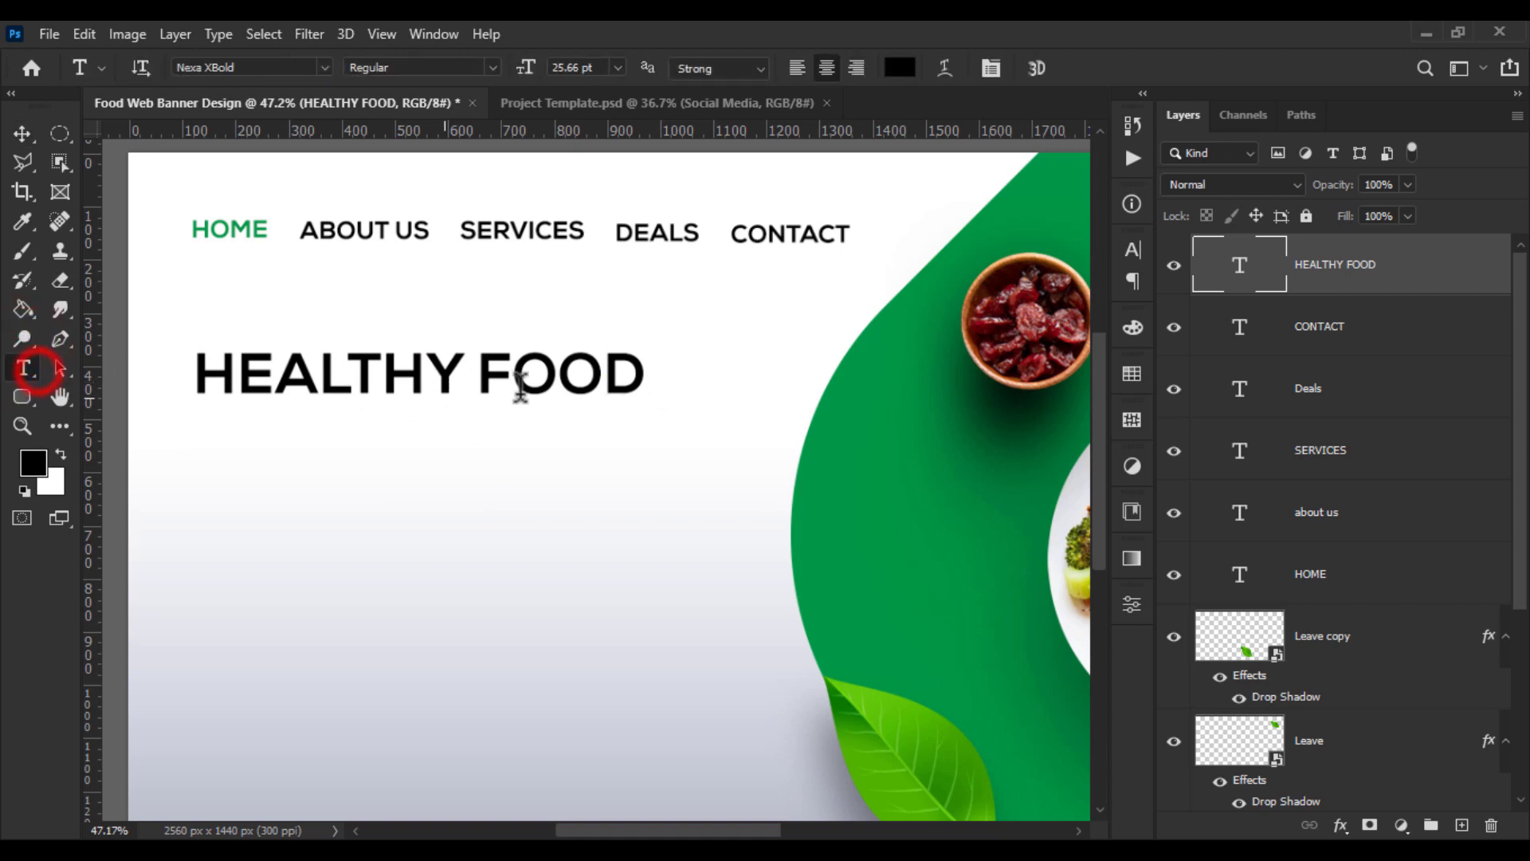
pyautogui.click(637, 372)
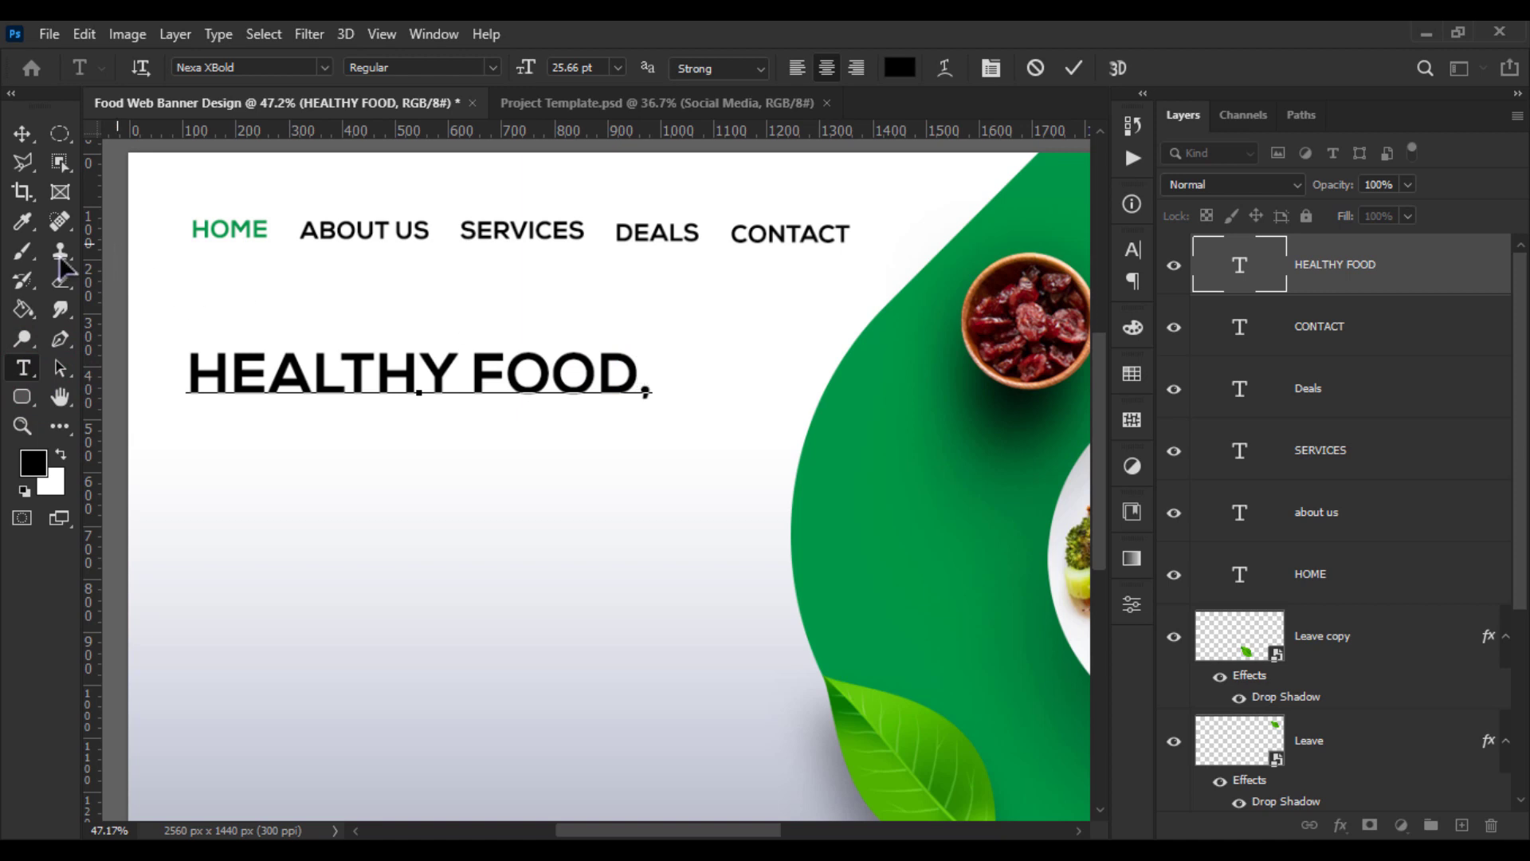
pyautogui.click(22, 133)
# Add a second heading line "HEALTHY LIFE." in 19 pt Nexa XBold in the blank area below HEALTHY FOOD
pyautogui.click(24, 368)
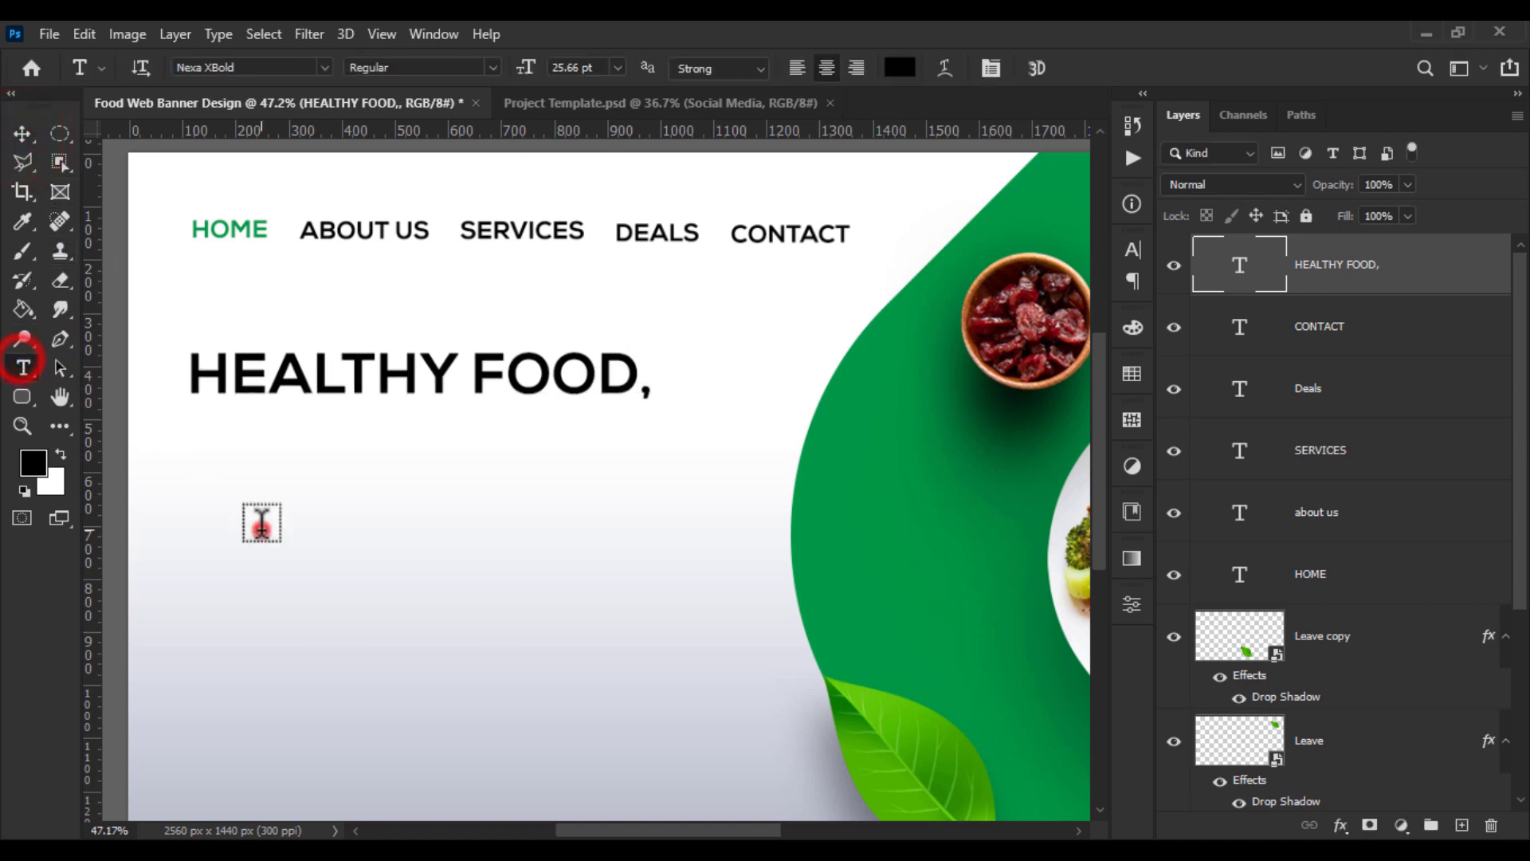
pyautogui.click(260, 522)
pyautogui.write('HEAL')
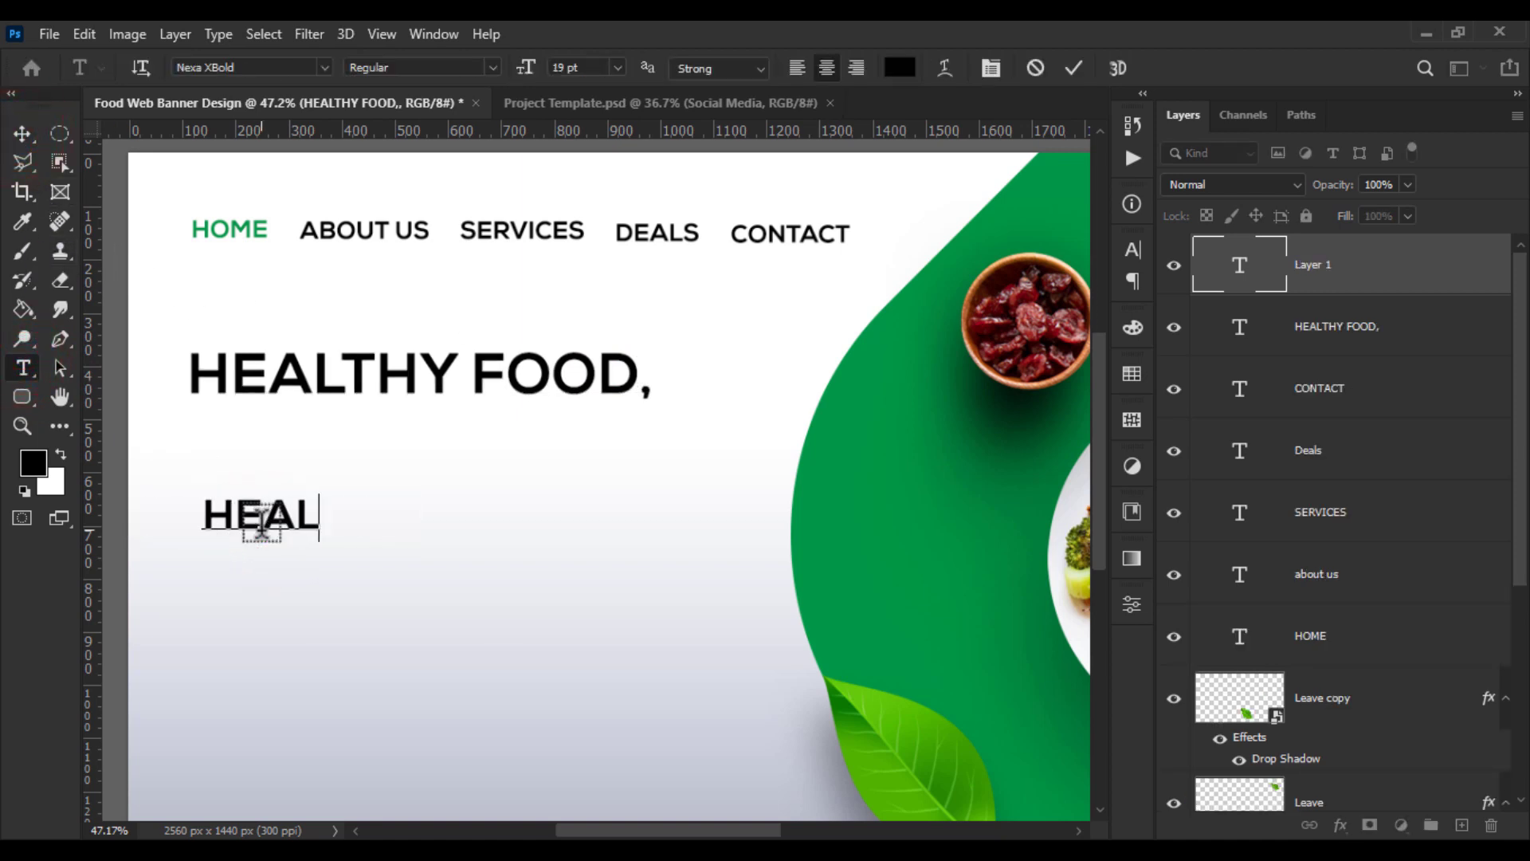
pyautogui.write('THY ')
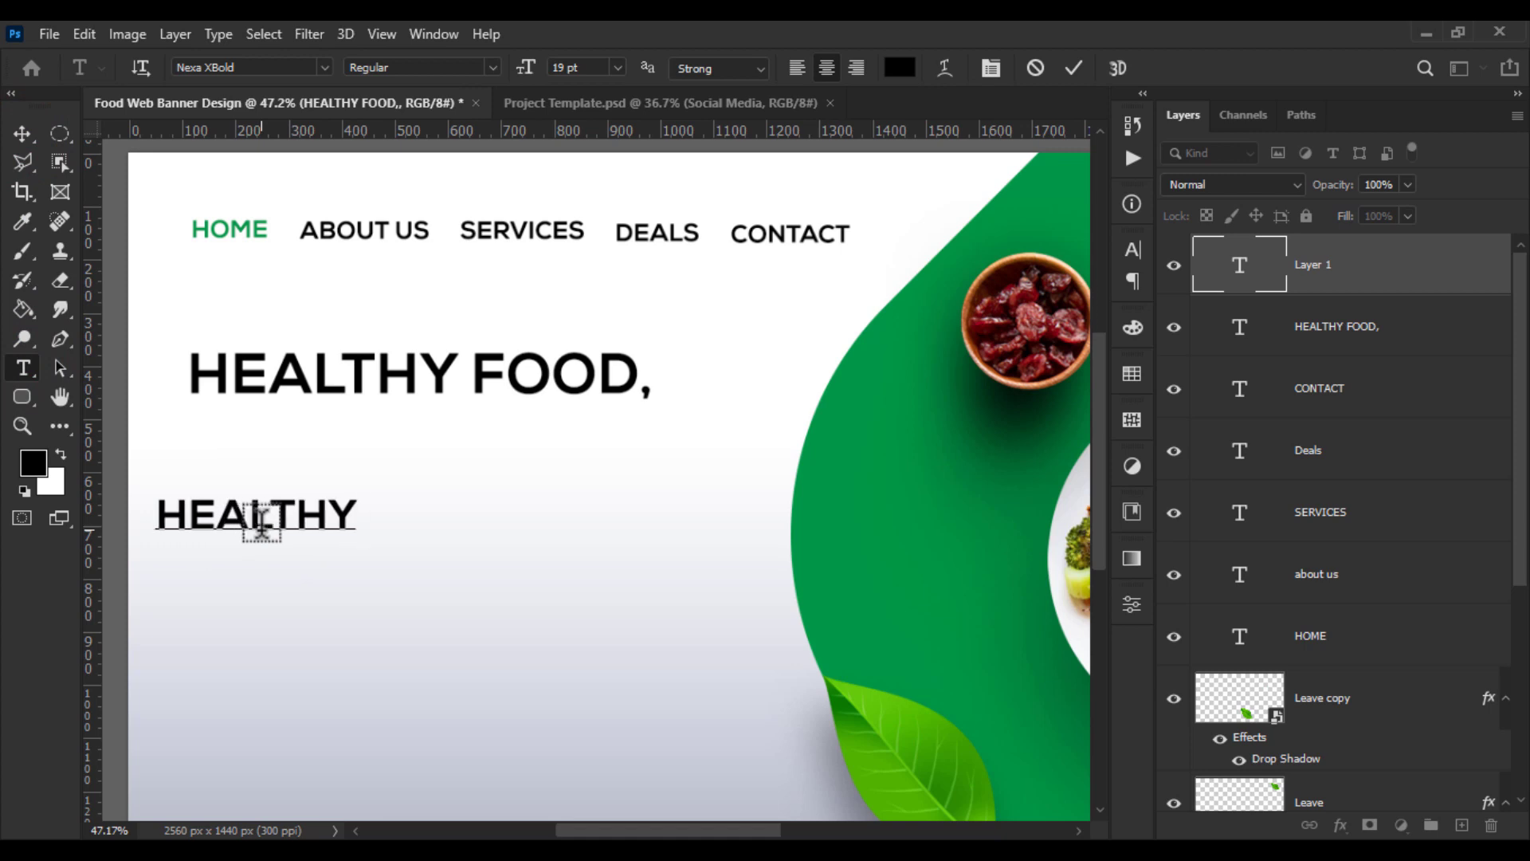
pyautogui.write('LIFE')
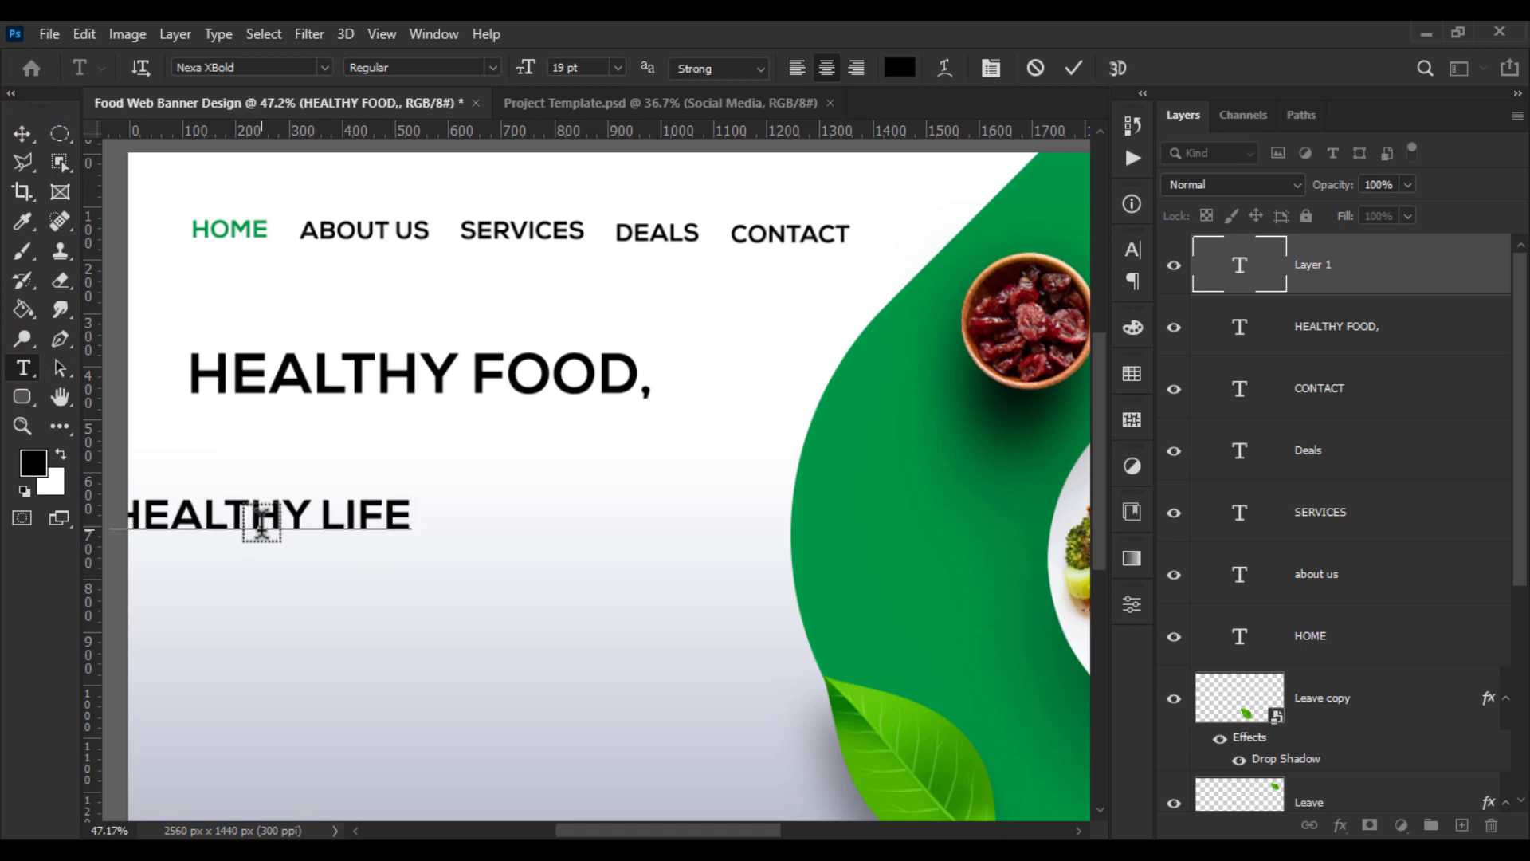
pyautogui.write('.')
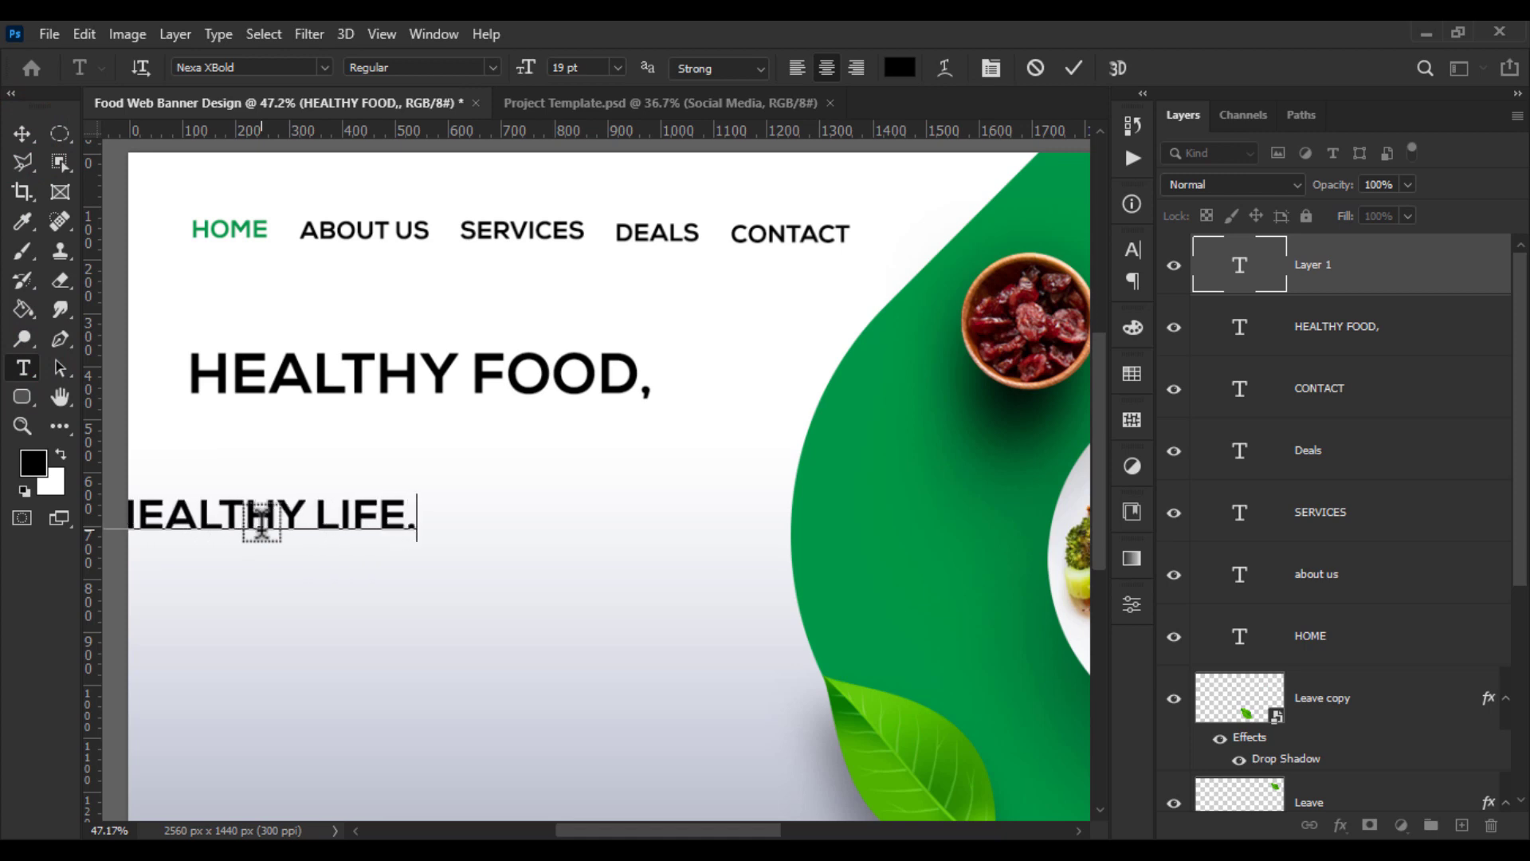
# Scale HEALTHY LIFE. to about 147% and place it directly under the HEALTHY FOOD line at matching width
pyautogui.click(22, 133)
pyautogui.moveTo(342, 512)
pyautogui.mouseDown()
pyautogui.moveTo(437, 456)
pyautogui.moveTo(643, 455)
pyautogui.mouseUp()
pyautogui.press('ctrl')
pyautogui.hotkey('ctrl', 't')
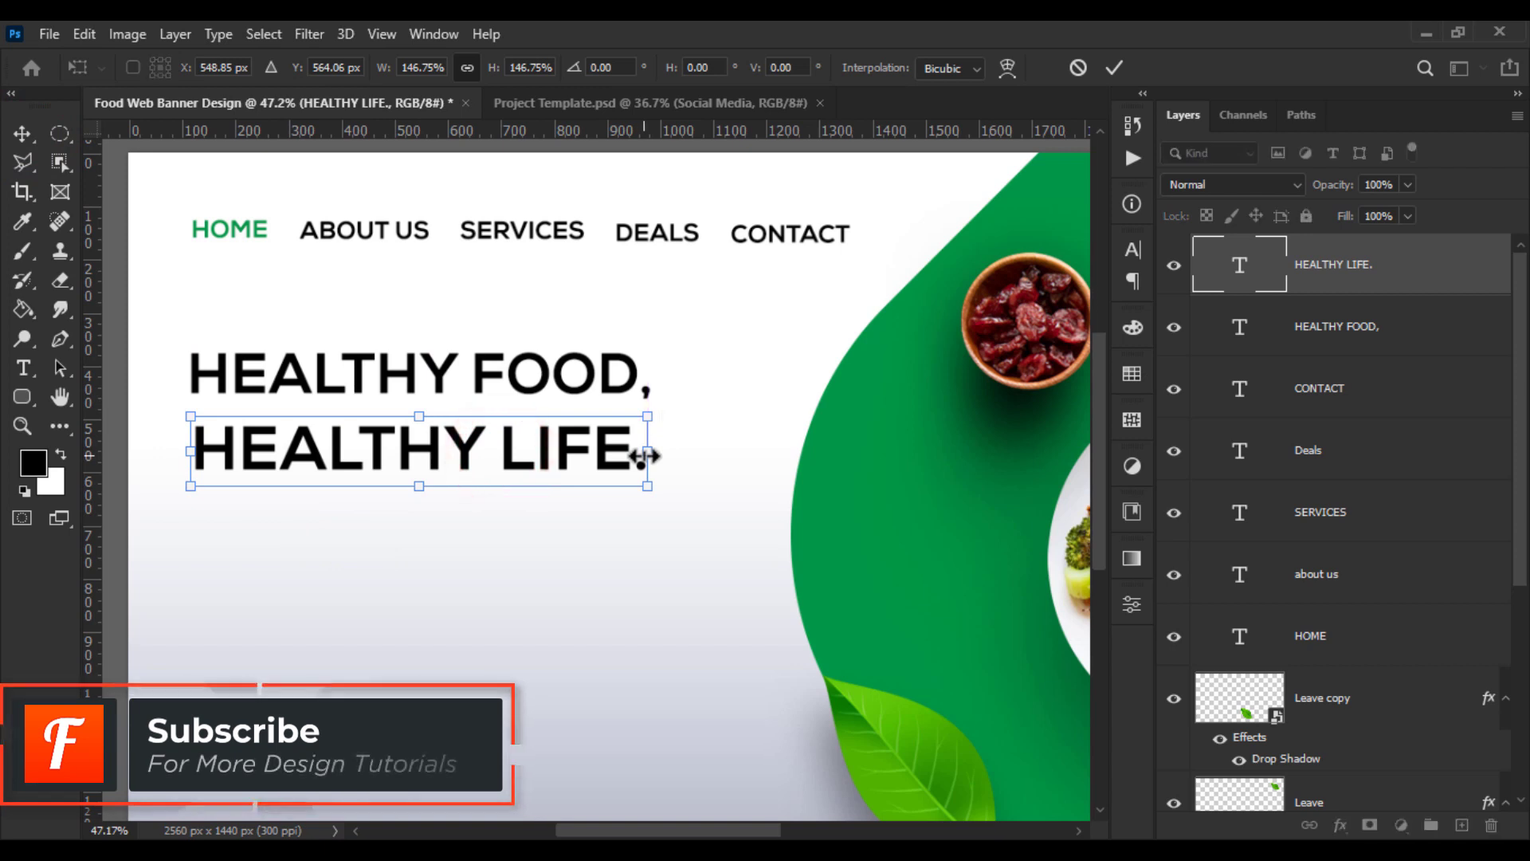
pyautogui.press('Return')
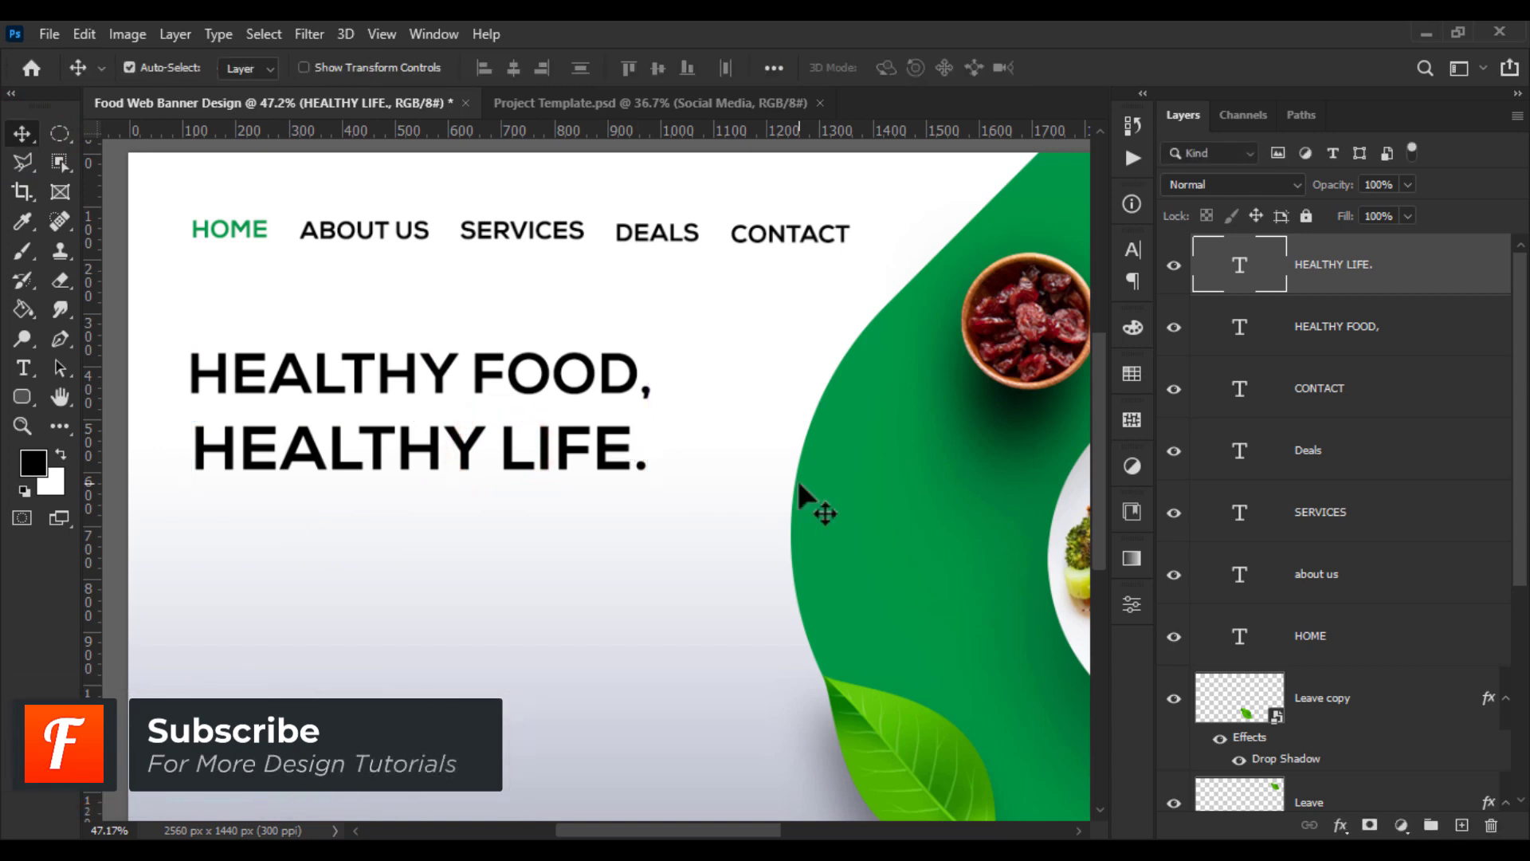
# Set the font of the HEALTHY FOOD line to Nexa Book
pyautogui.click(31, 368)
pyautogui.click(299, 365)
pyautogui.hotkey('ctrl', 'a')
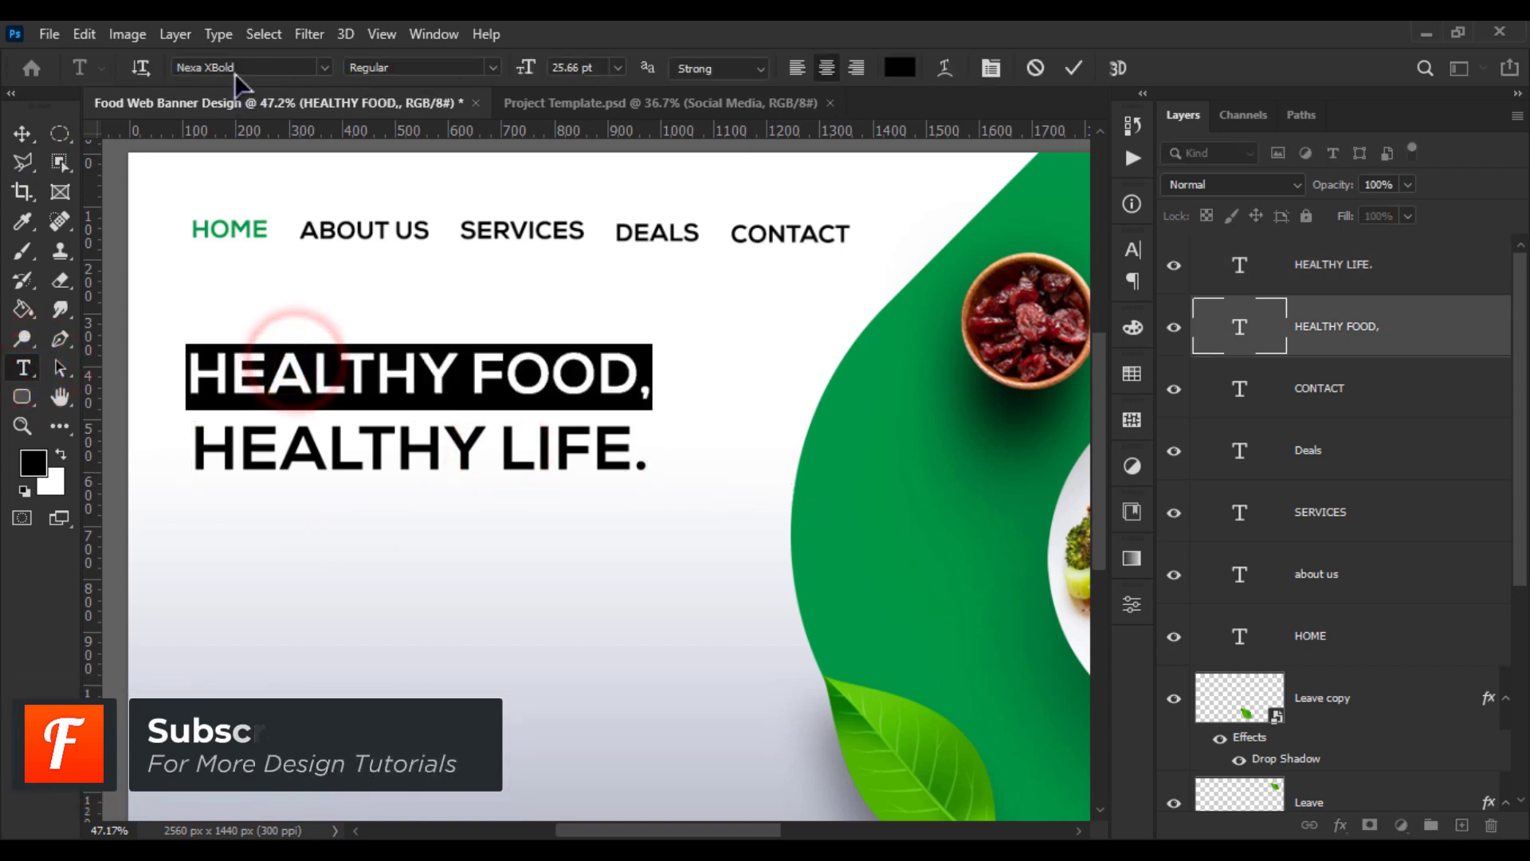
pyautogui.click(238, 66)
pyautogui.write('NEXA')
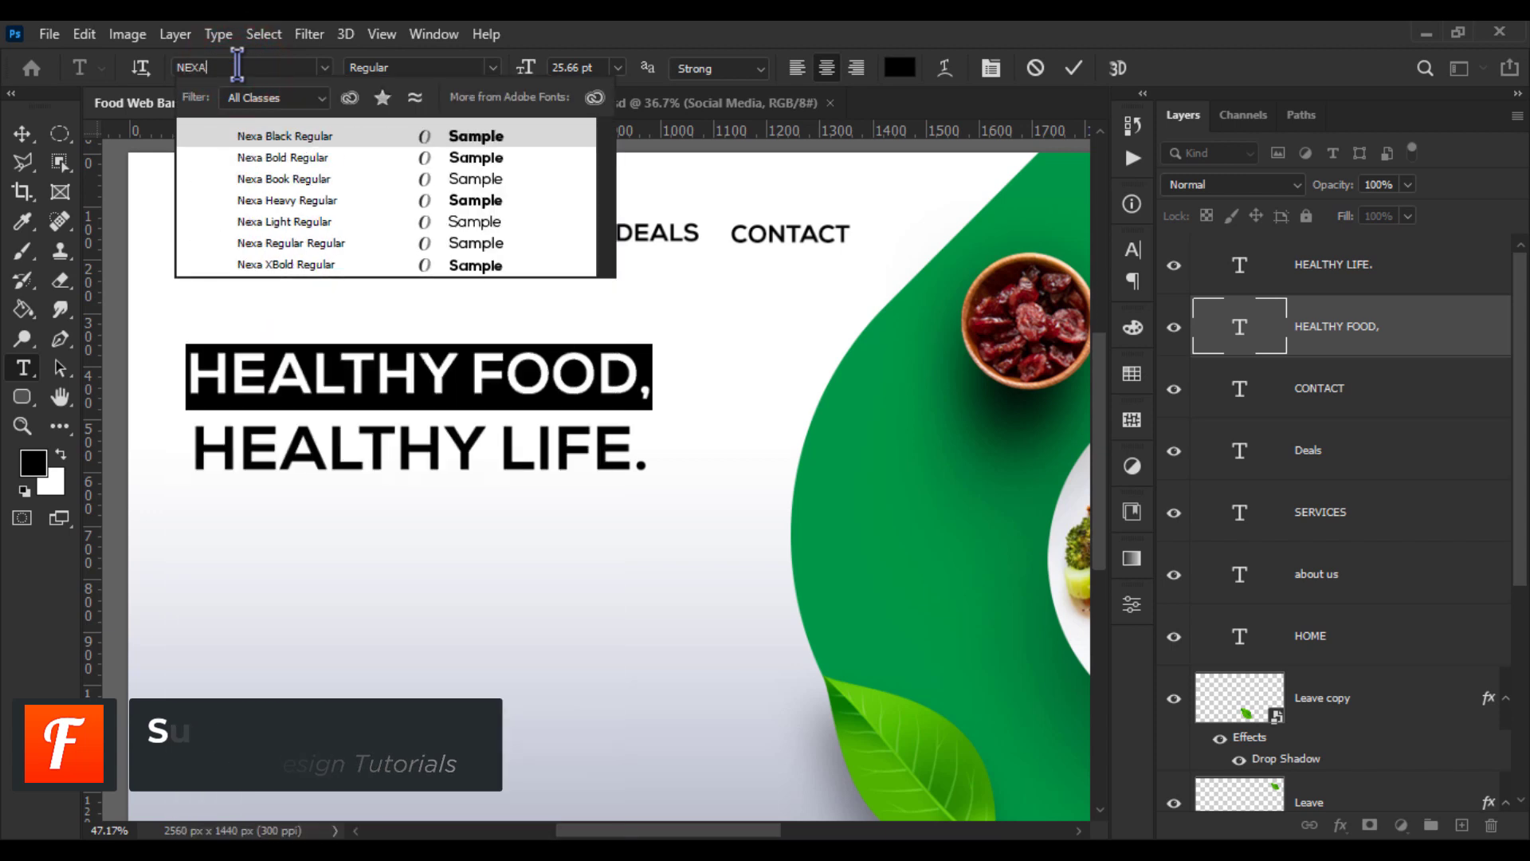
pyautogui.click(365, 180)
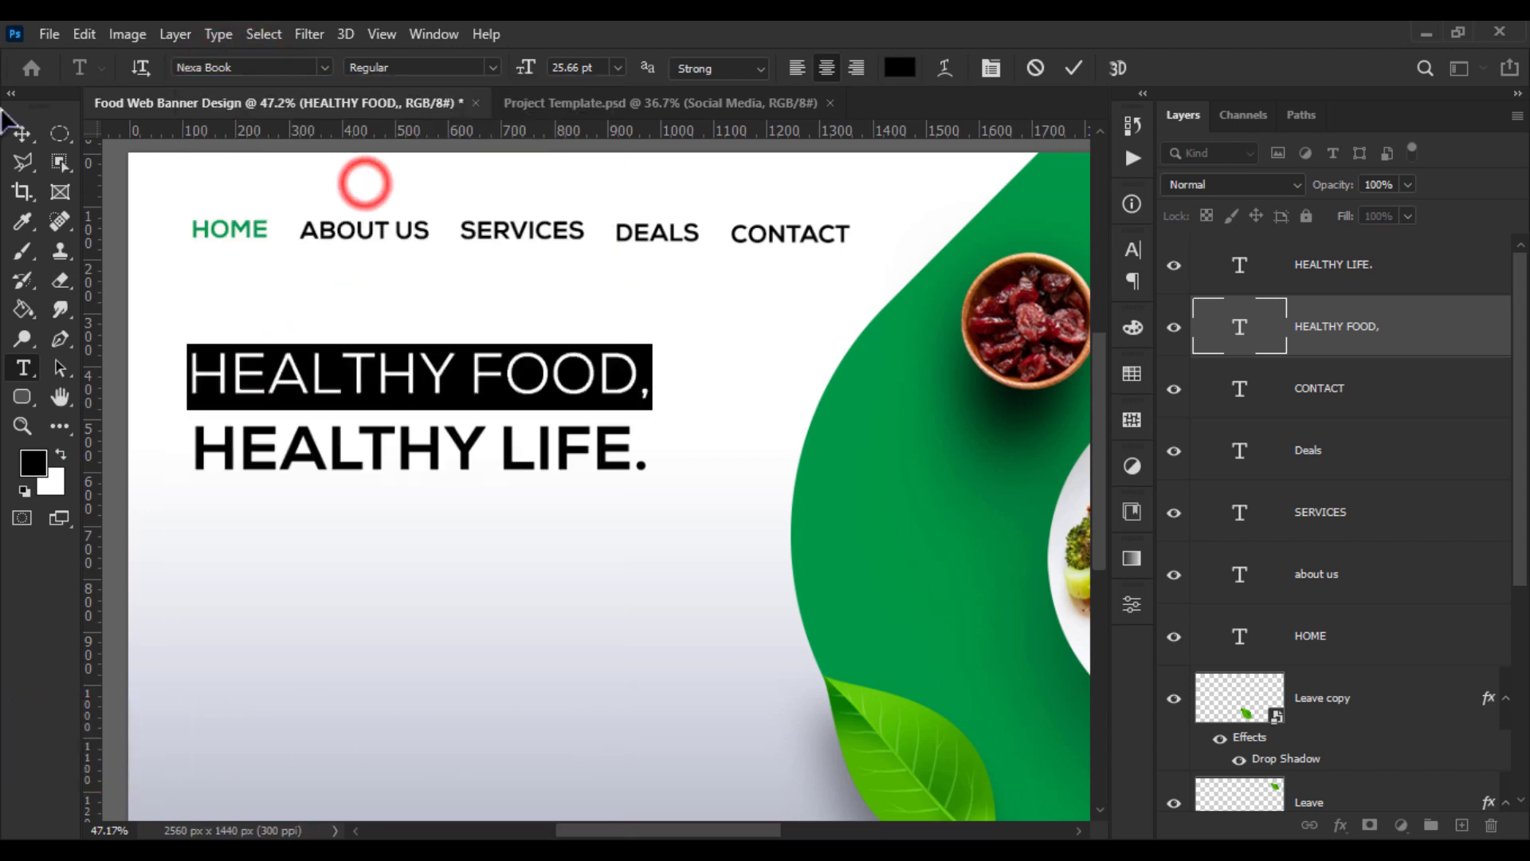
pyautogui.click(23, 133)
pyautogui.click(22, 162)
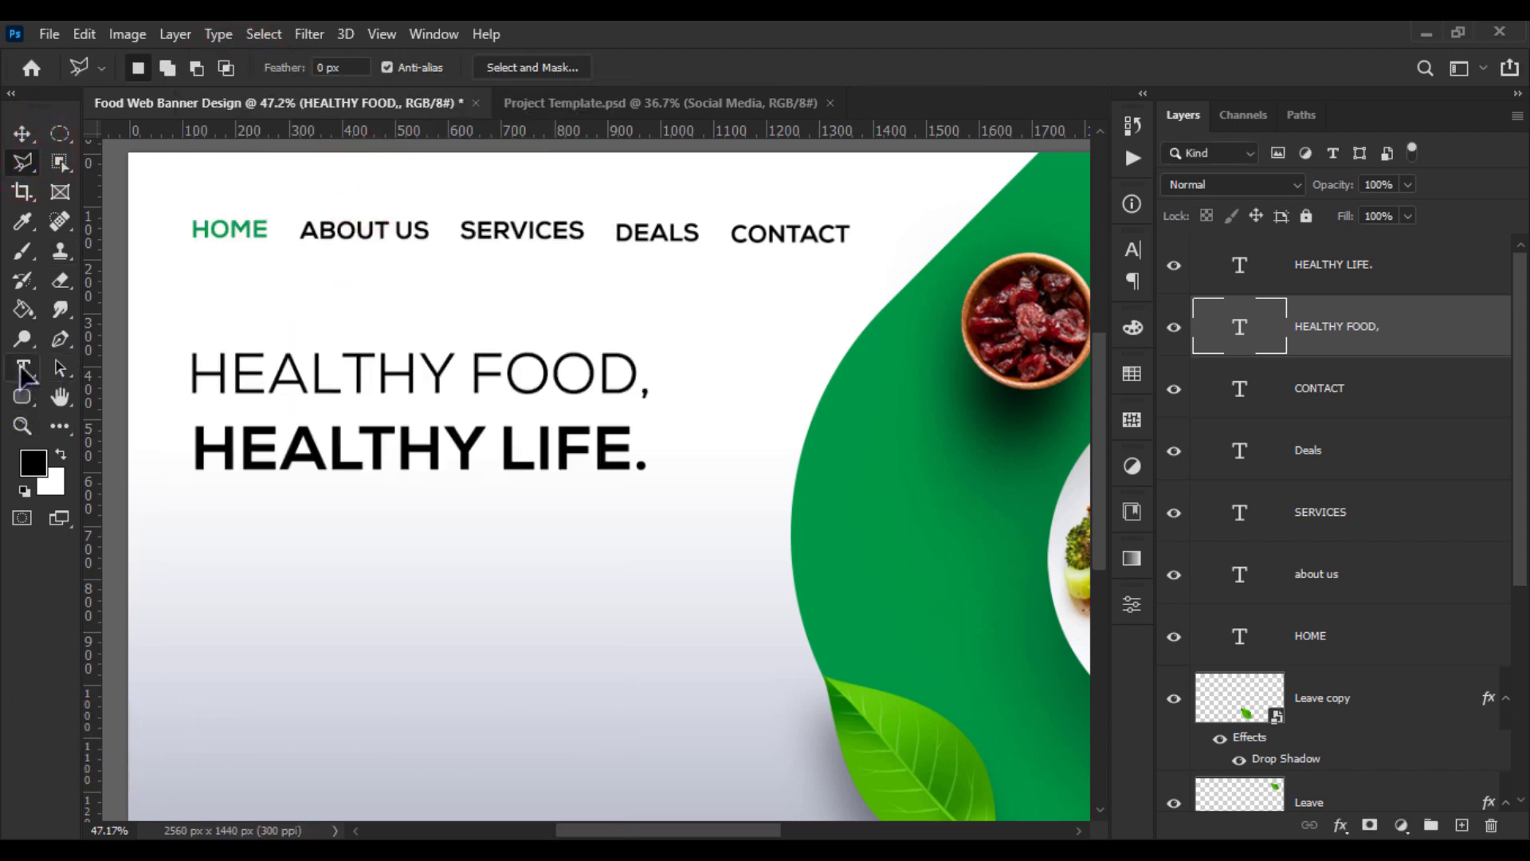
# Set the font of the HEALTHY LIFE. line to Nexa Black and move it slightly closer to the line above
pyautogui.click(23, 369)
pyautogui.tripleClick(390, 444)
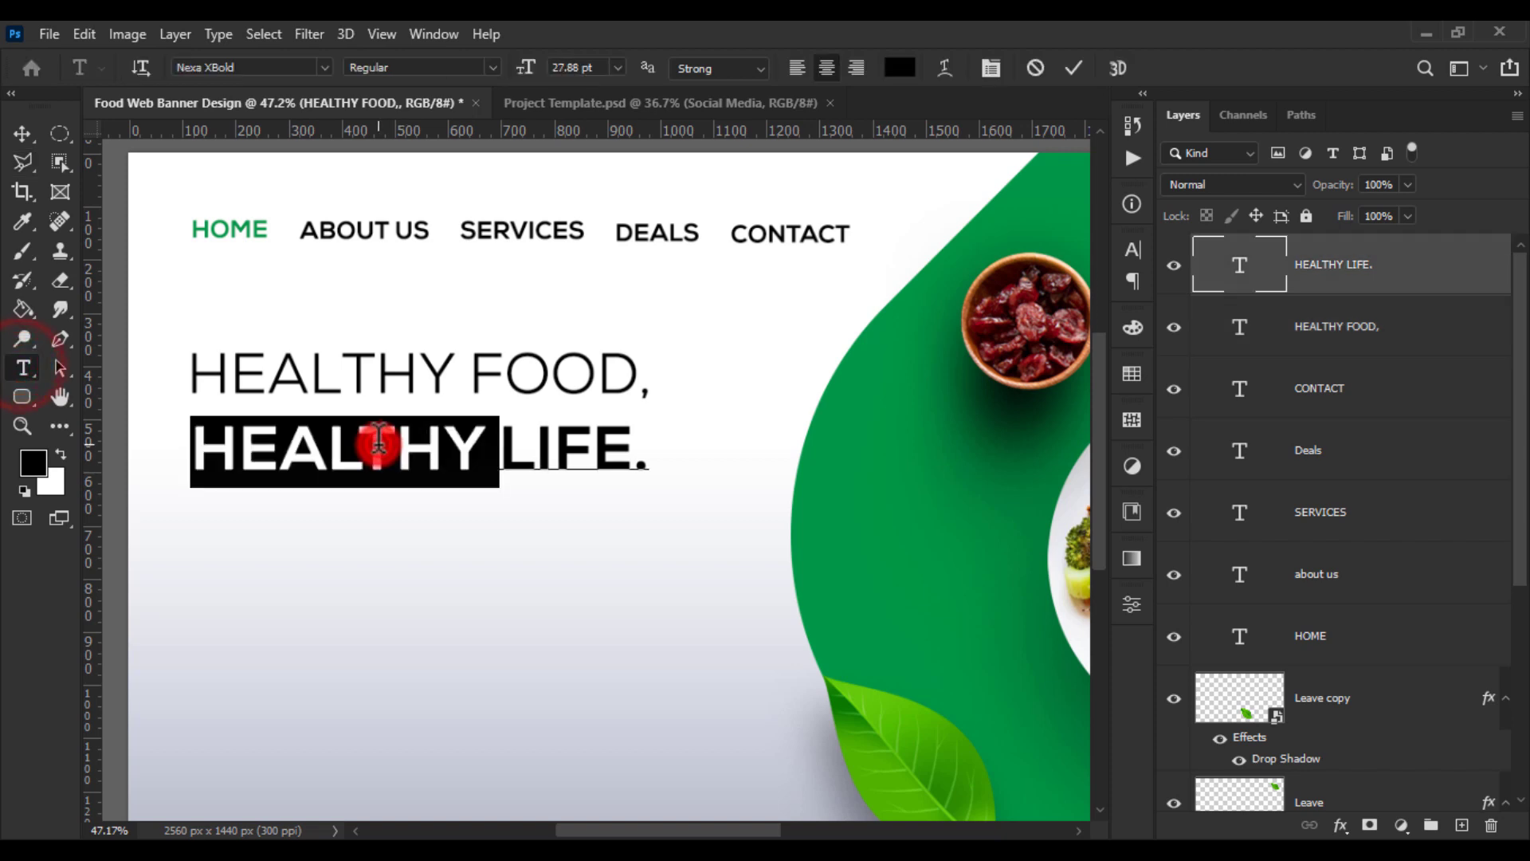
pyautogui.click(261, 68)
pyautogui.write('nexa')
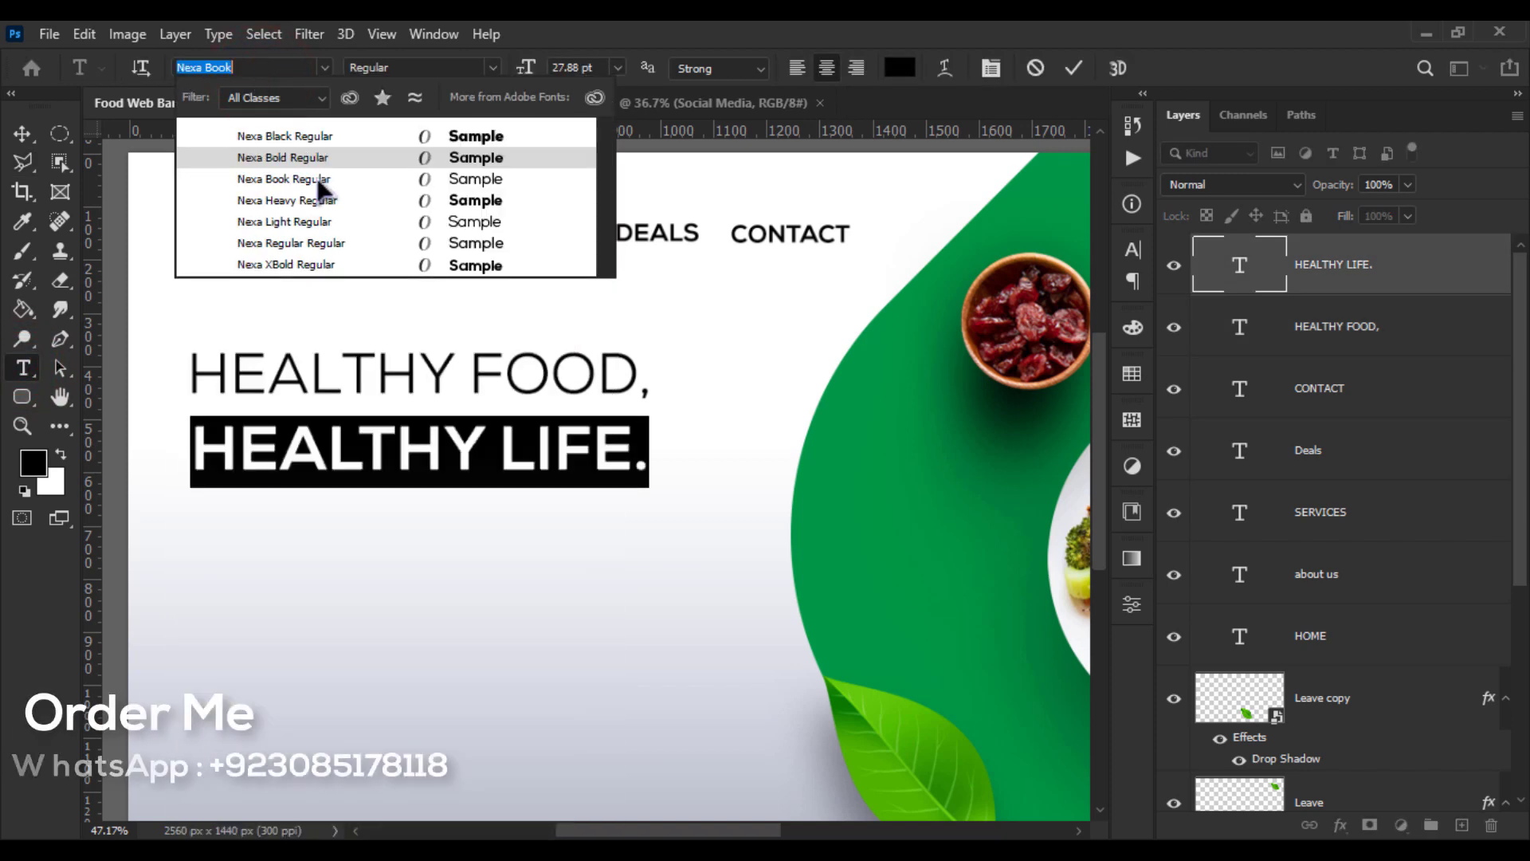
pyautogui.click(350, 138)
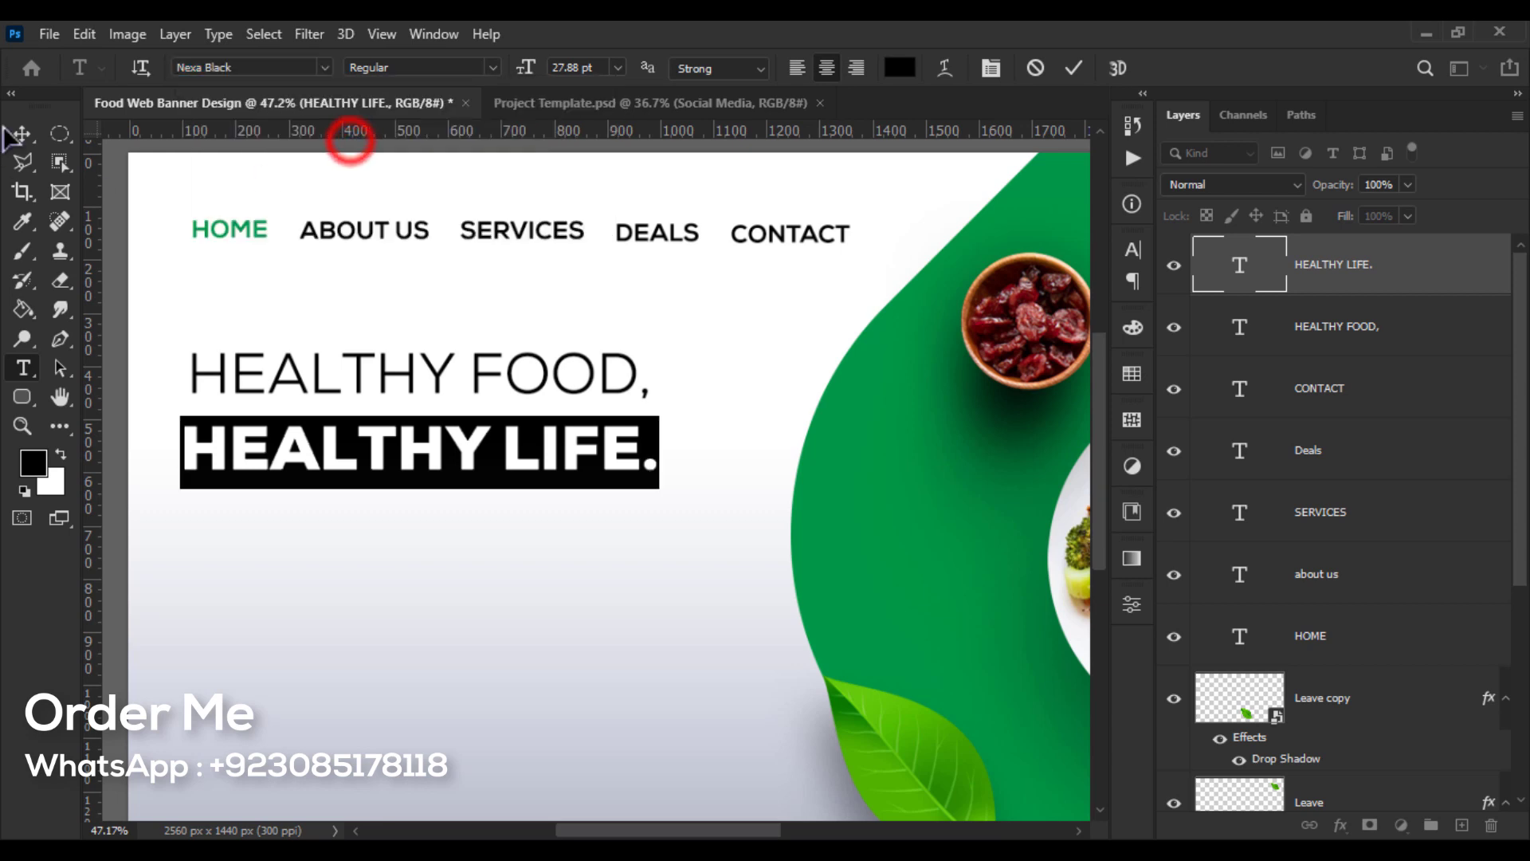
pyautogui.click(23, 134)
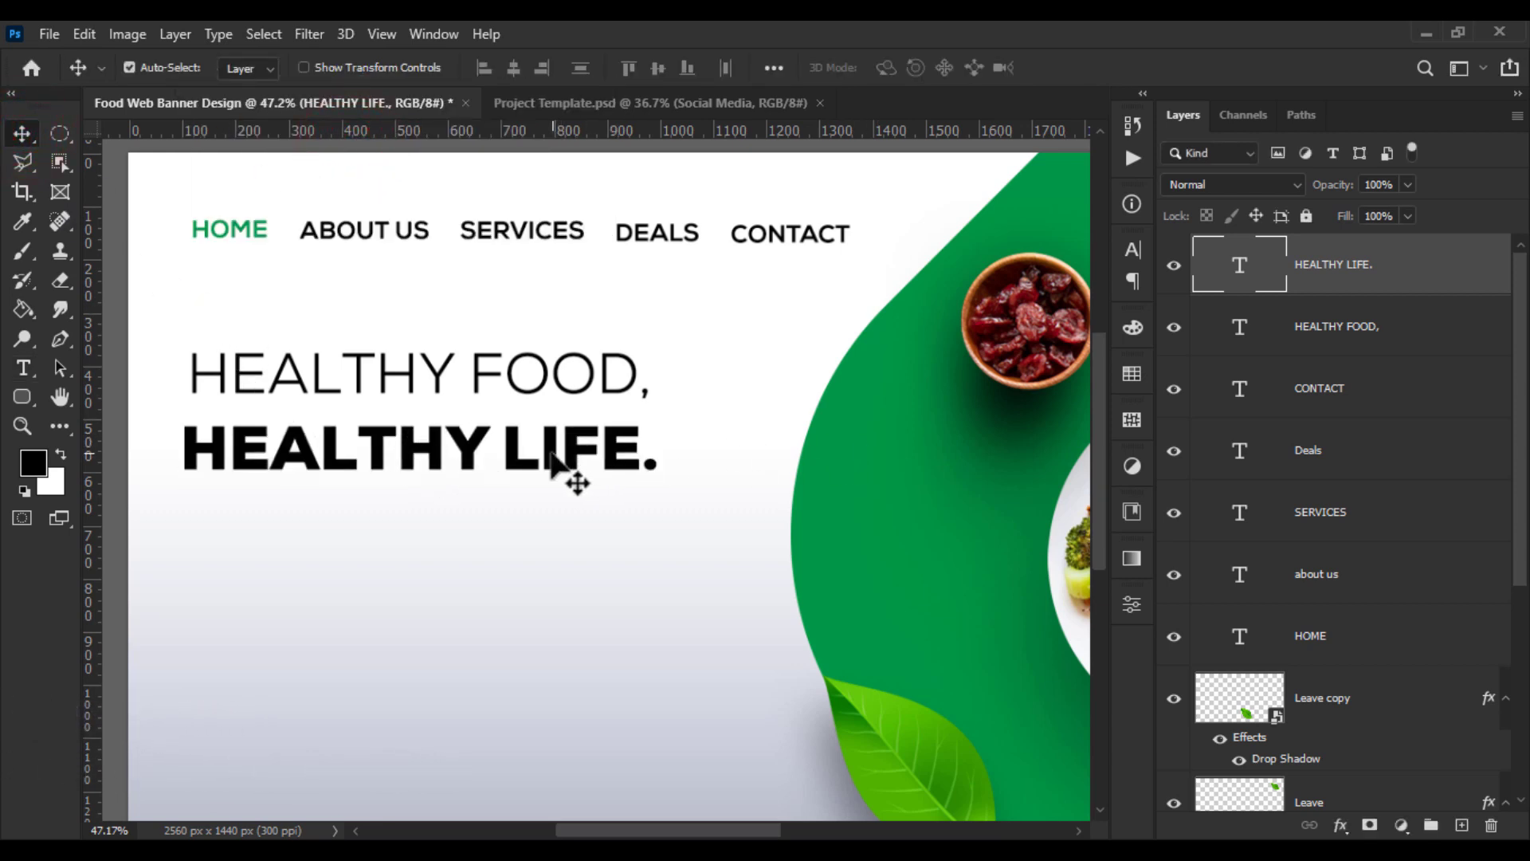
pyautogui.moveTo(551, 453); pyautogui.dragTo(550, 443)
# Group the five menu text layers, CONTACT through HOME, and name the group bAR
pyautogui.click(1325, 390)
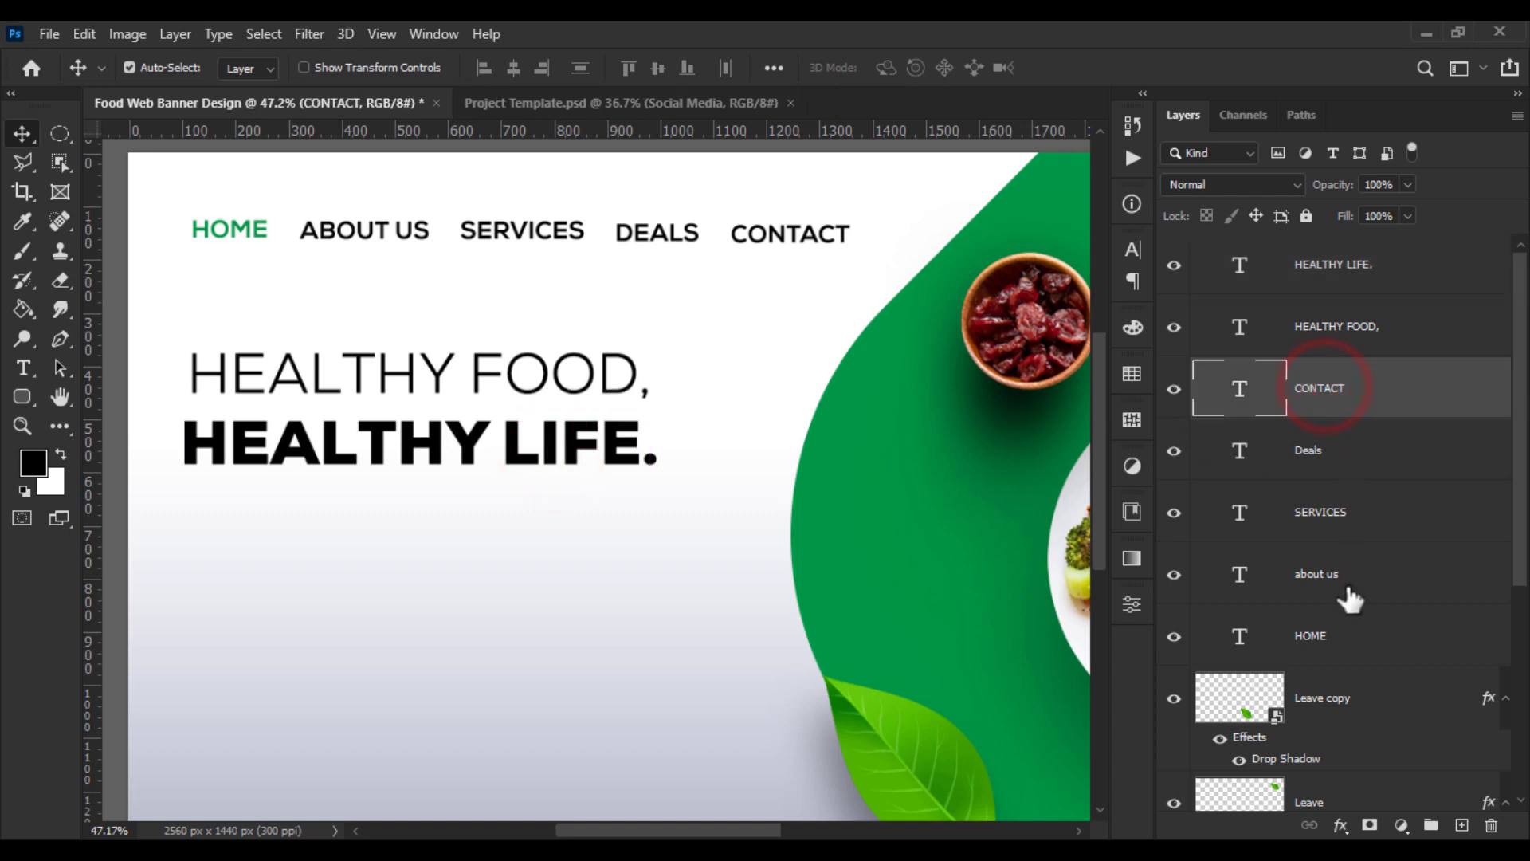
pyautogui.keyDown('shift'); pyautogui.click(1341, 627); pyautogui.keyUp('shift')
pyautogui.click(1431, 824)
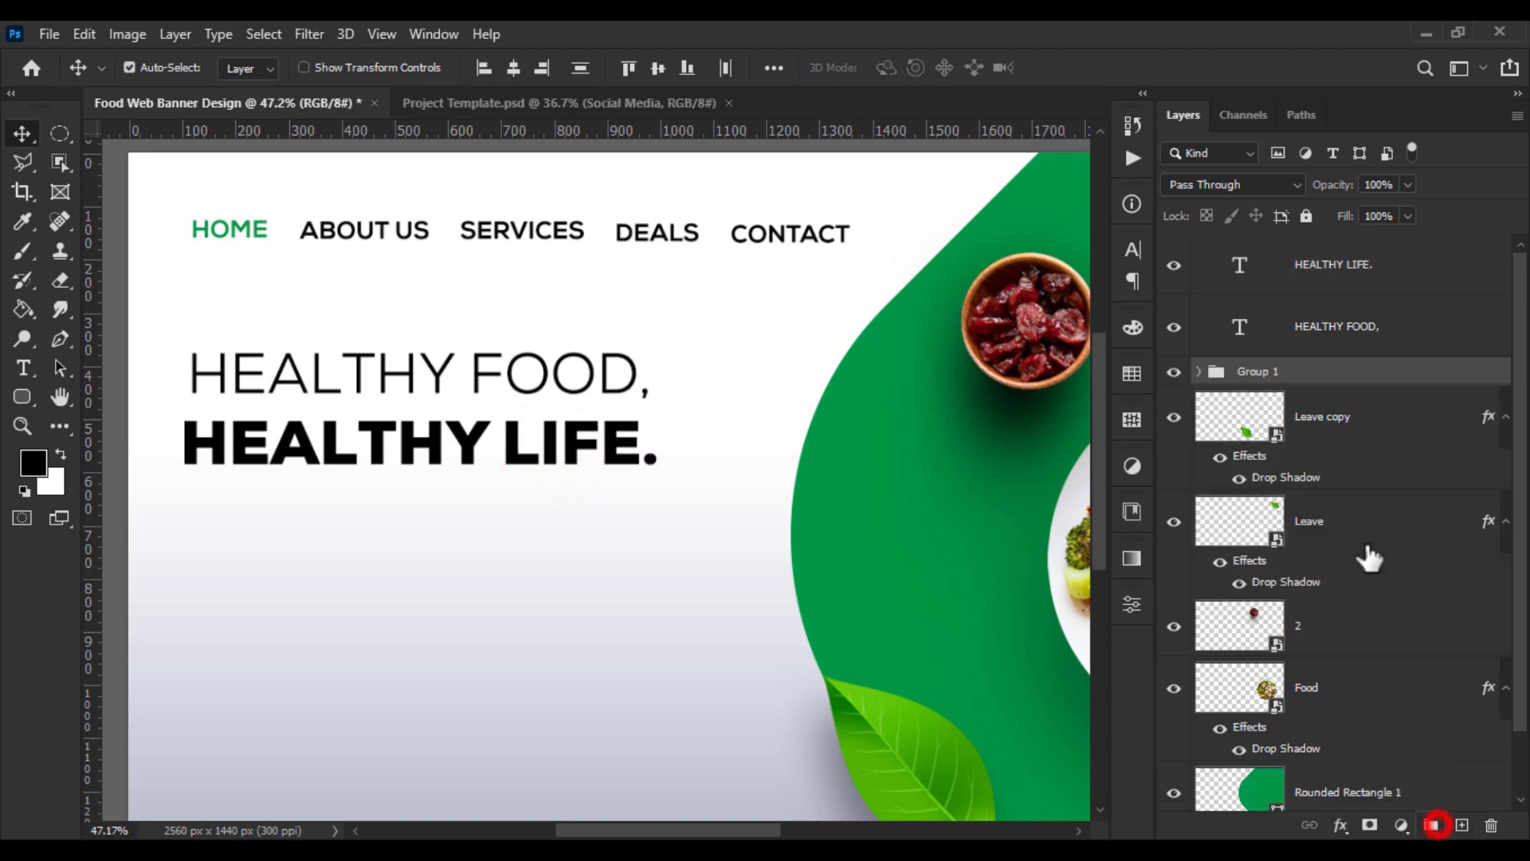
pyautogui.doubleClick(1259, 371)
pyautogui.write('b')
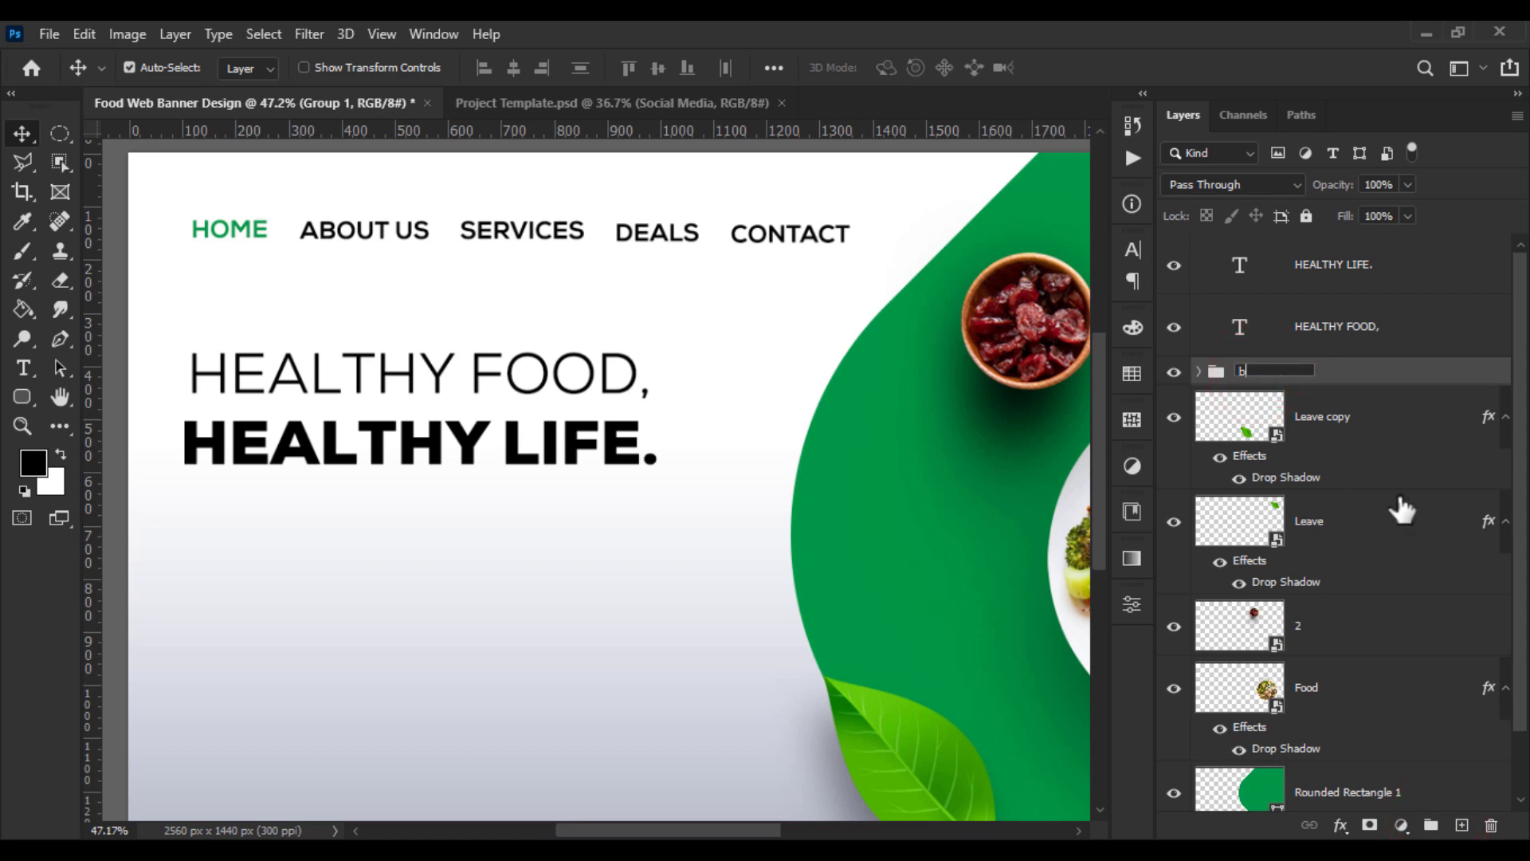
pyautogui.write('AR')
pyautogui.press('Return')
# Left-align both heading lines with the bAR menu group and shift all three slightly down and inward from the banner's edge
pyautogui.keyDown('shift'); pyautogui.click(1346, 273); pyautogui.keyUp('shift')
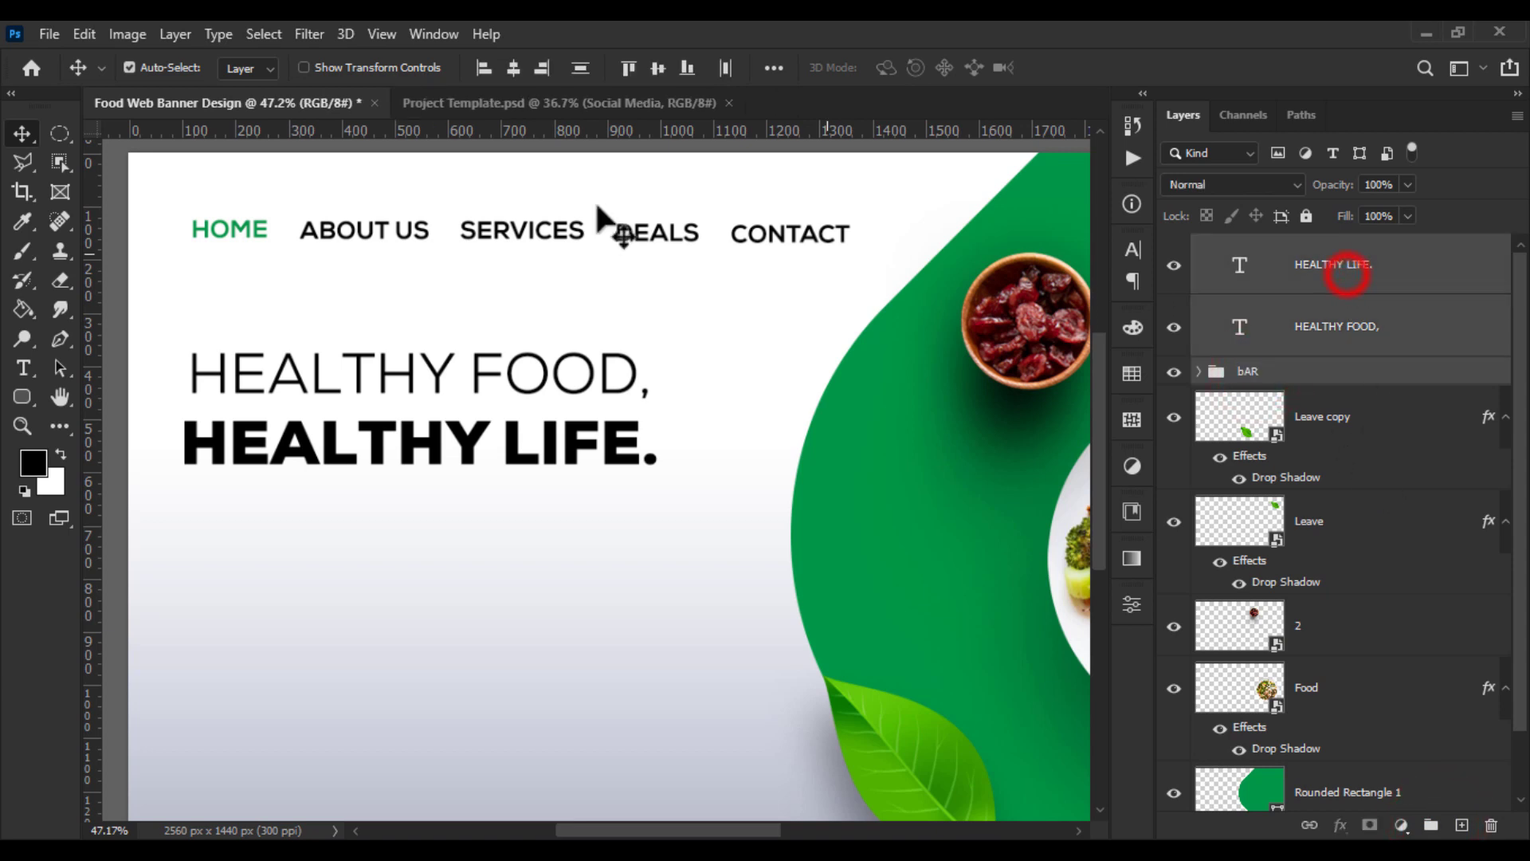
pyautogui.click(482, 64)
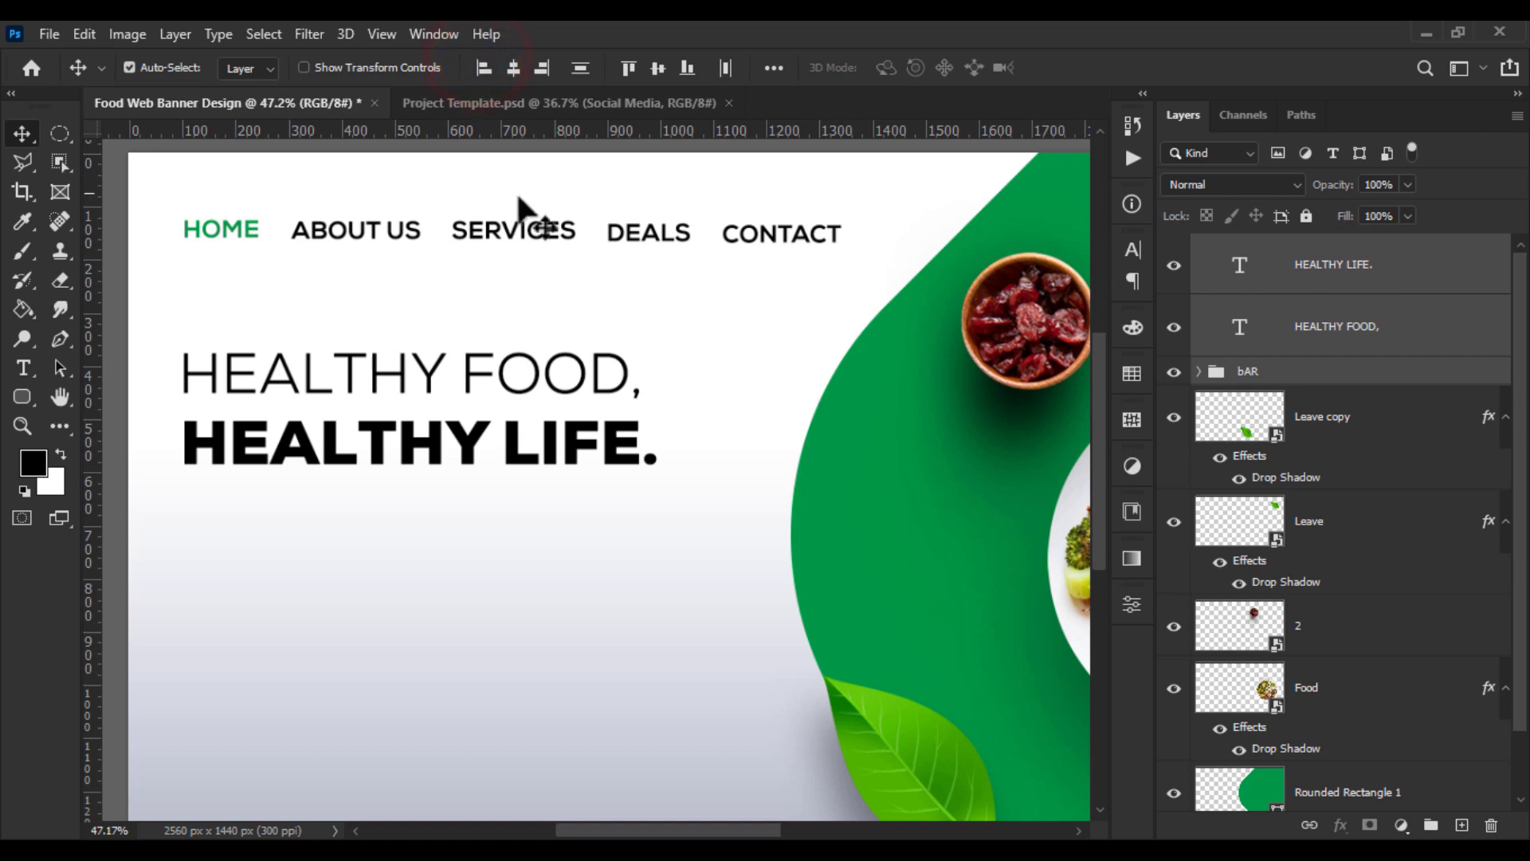
pyautogui.hotkey('ctrl', 't')
pyautogui.moveTo(422, 279); pyautogui.dragTo(444, 308)
pyautogui.press('Return')
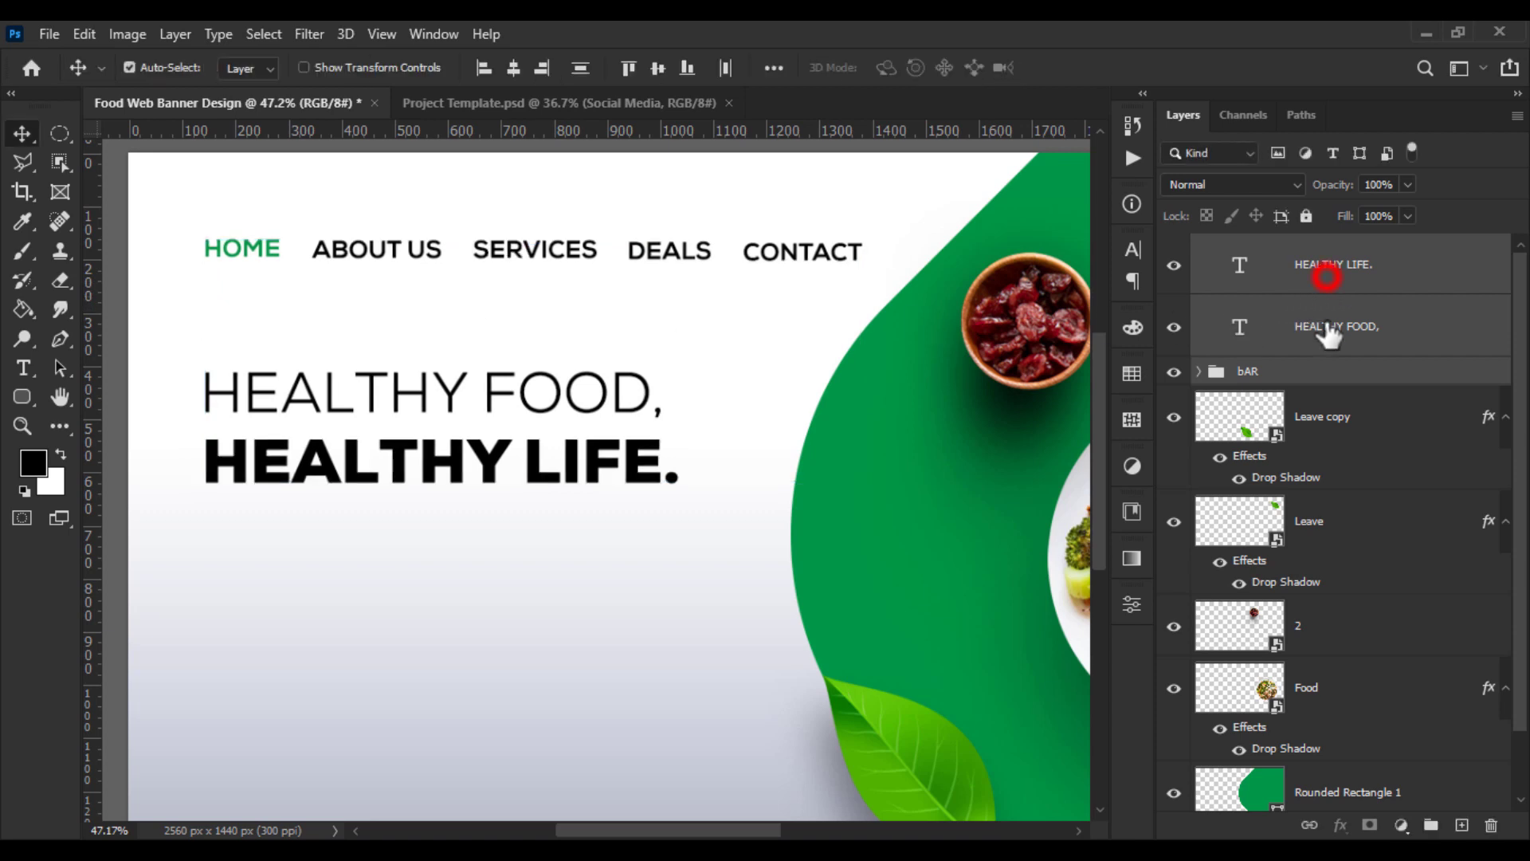
# Move the two heading lines together slightly up, closer to the menu
pyautogui.hotkey('ctrl', 't')
pyautogui.moveTo(590, 434); pyautogui.dragTo(588, 410)
pyautogui.press('Return')
# Recolor the word LIFE in the heading to green 009645, sampled from the green shape
pyautogui.click(23, 367)
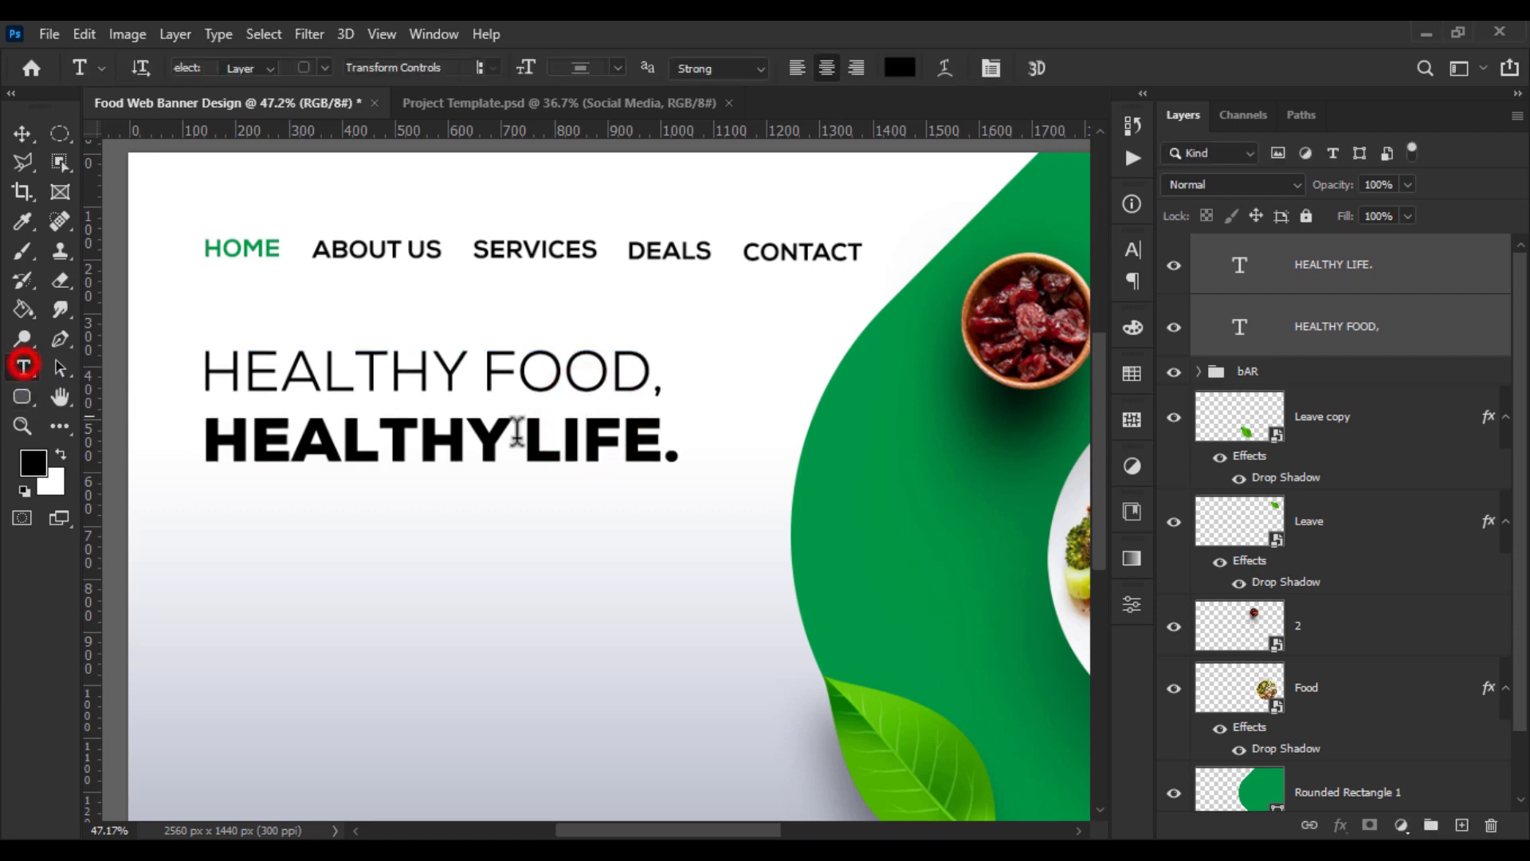
pyautogui.doubleClick(608, 438)
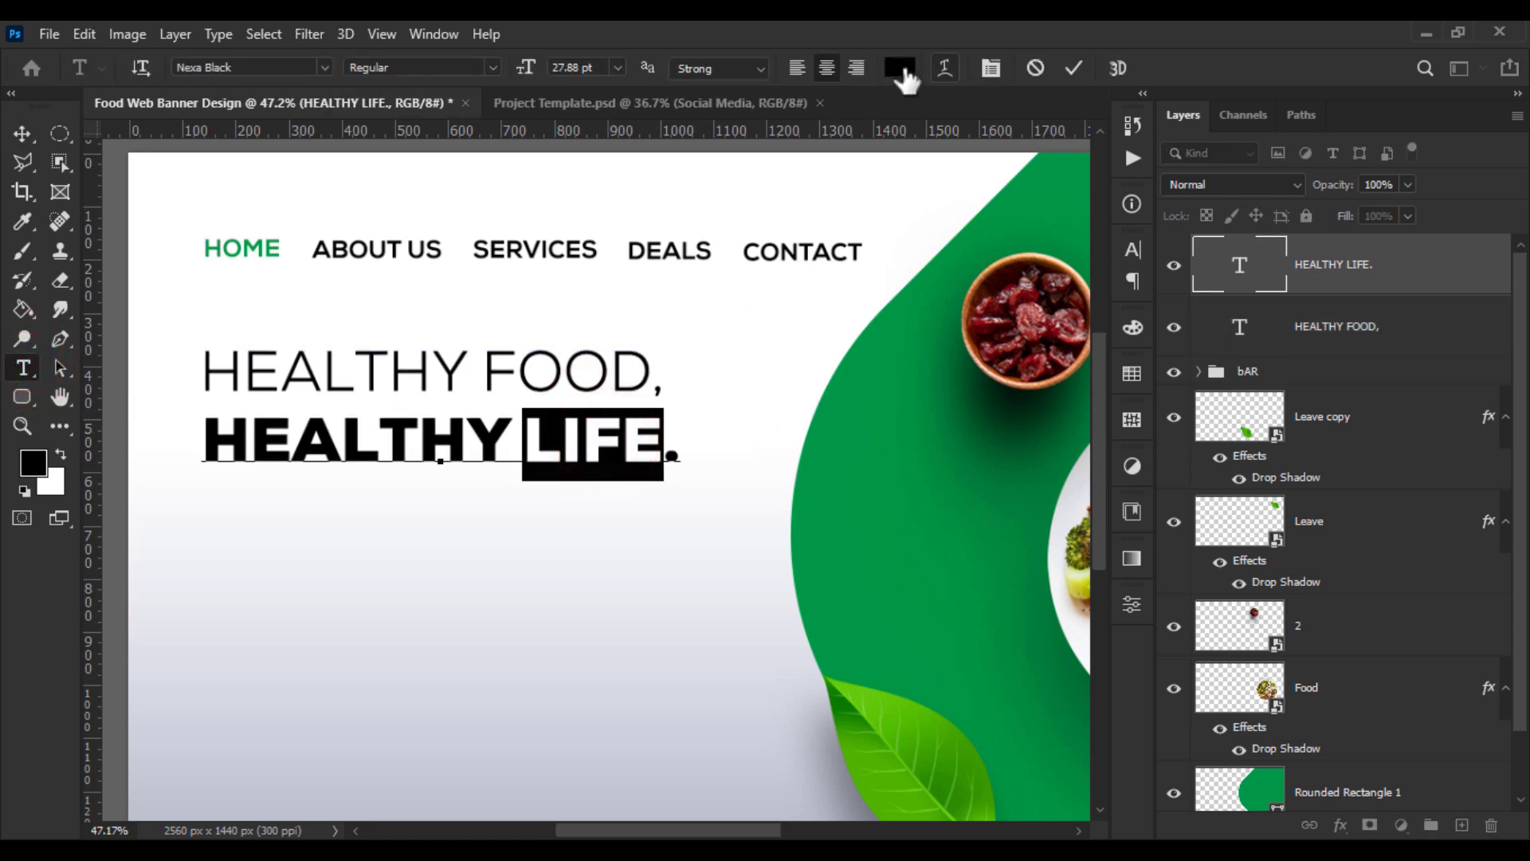
pyautogui.click(900, 67)
pyautogui.click(887, 431)
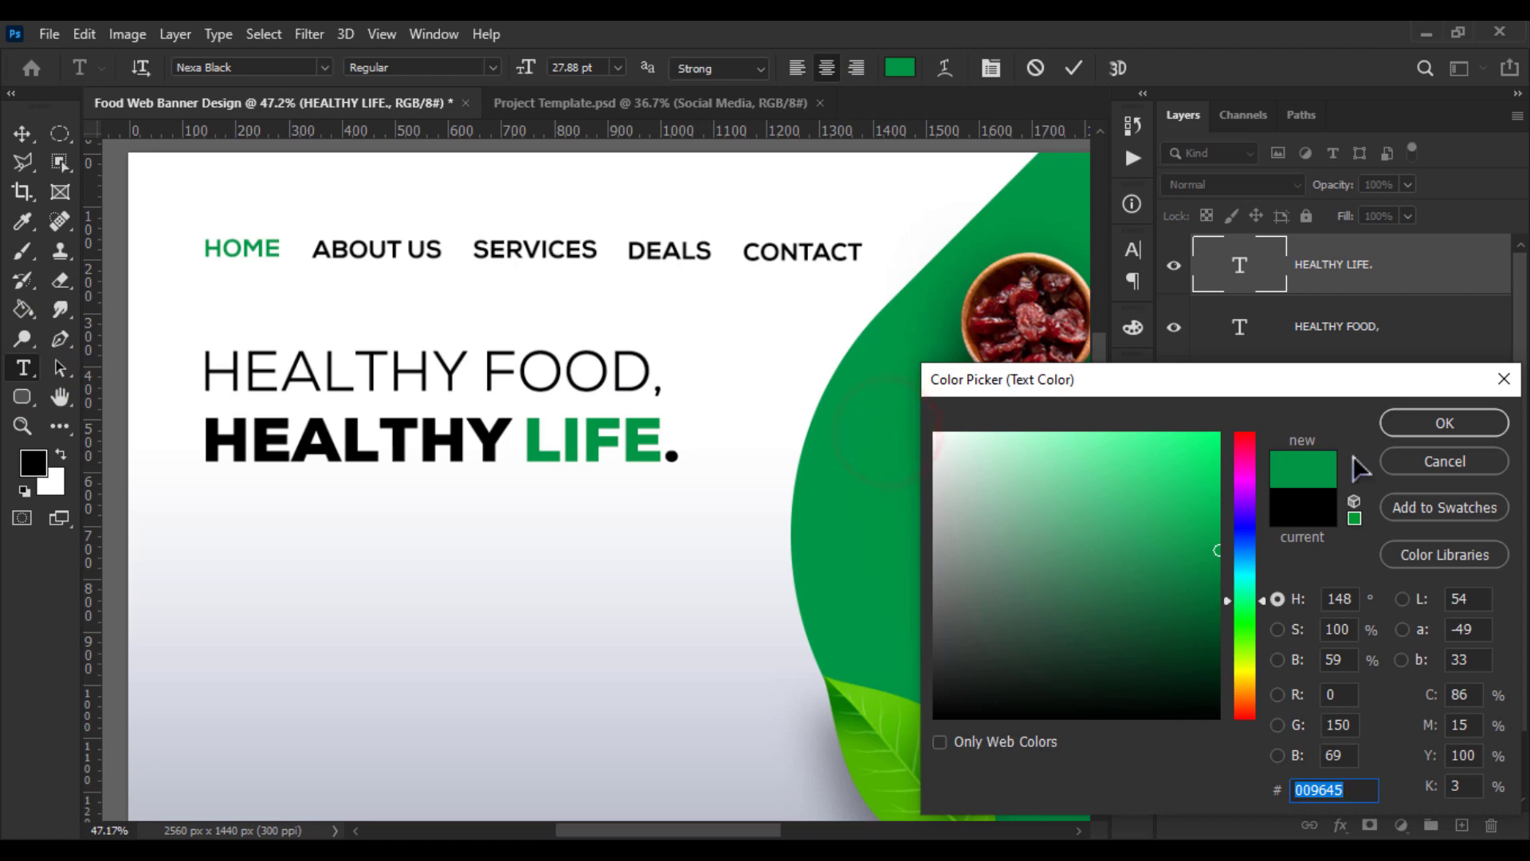
pyautogui.click(1445, 428)
pyautogui.click(22, 132)
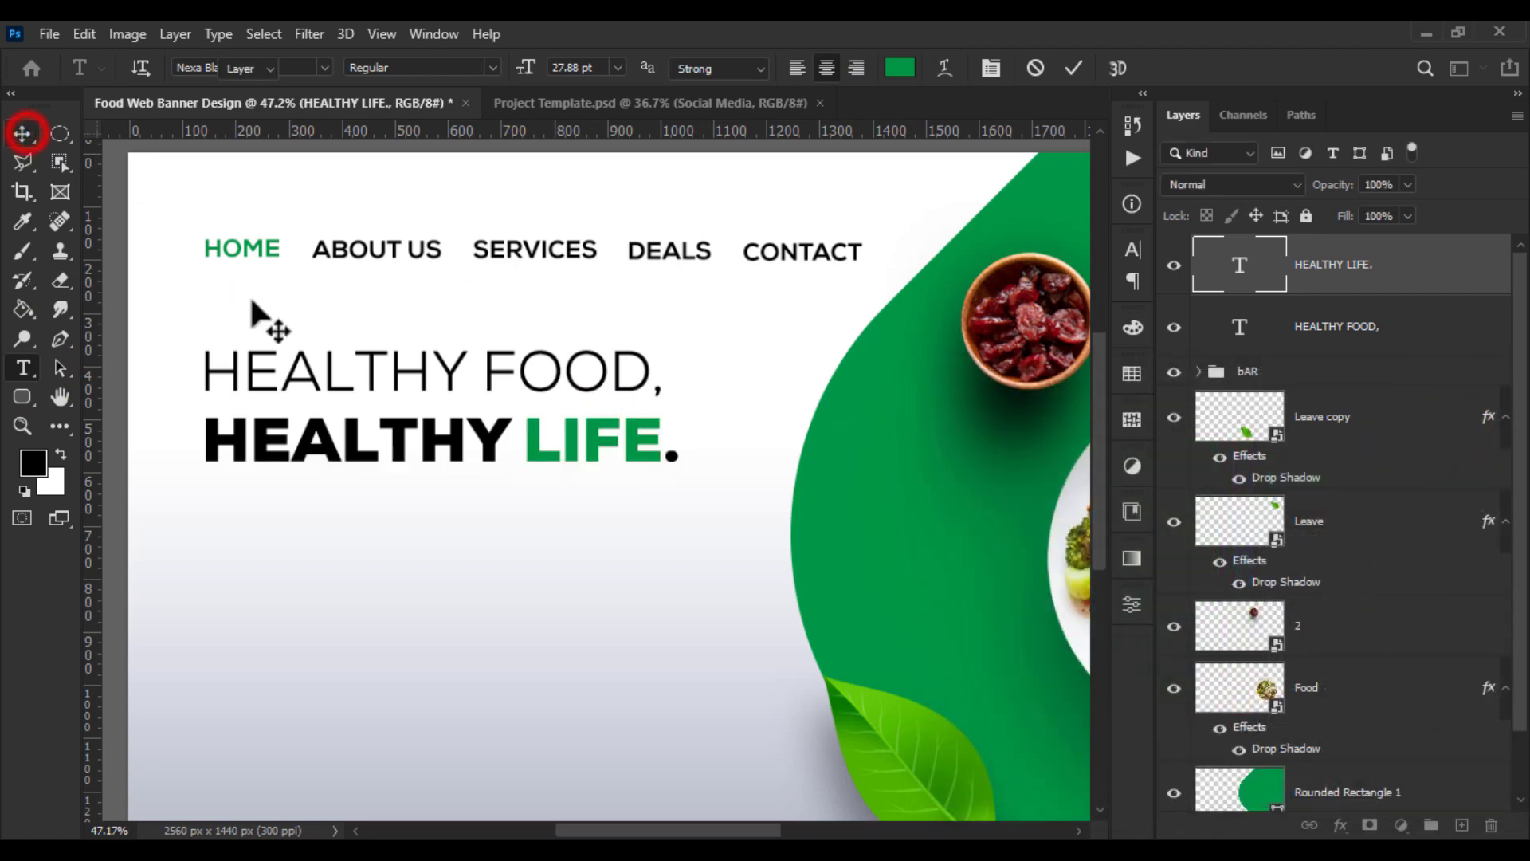
pyautogui.scroll(-2, 303, 326)
pyautogui.scroll(-1, 295, 311)
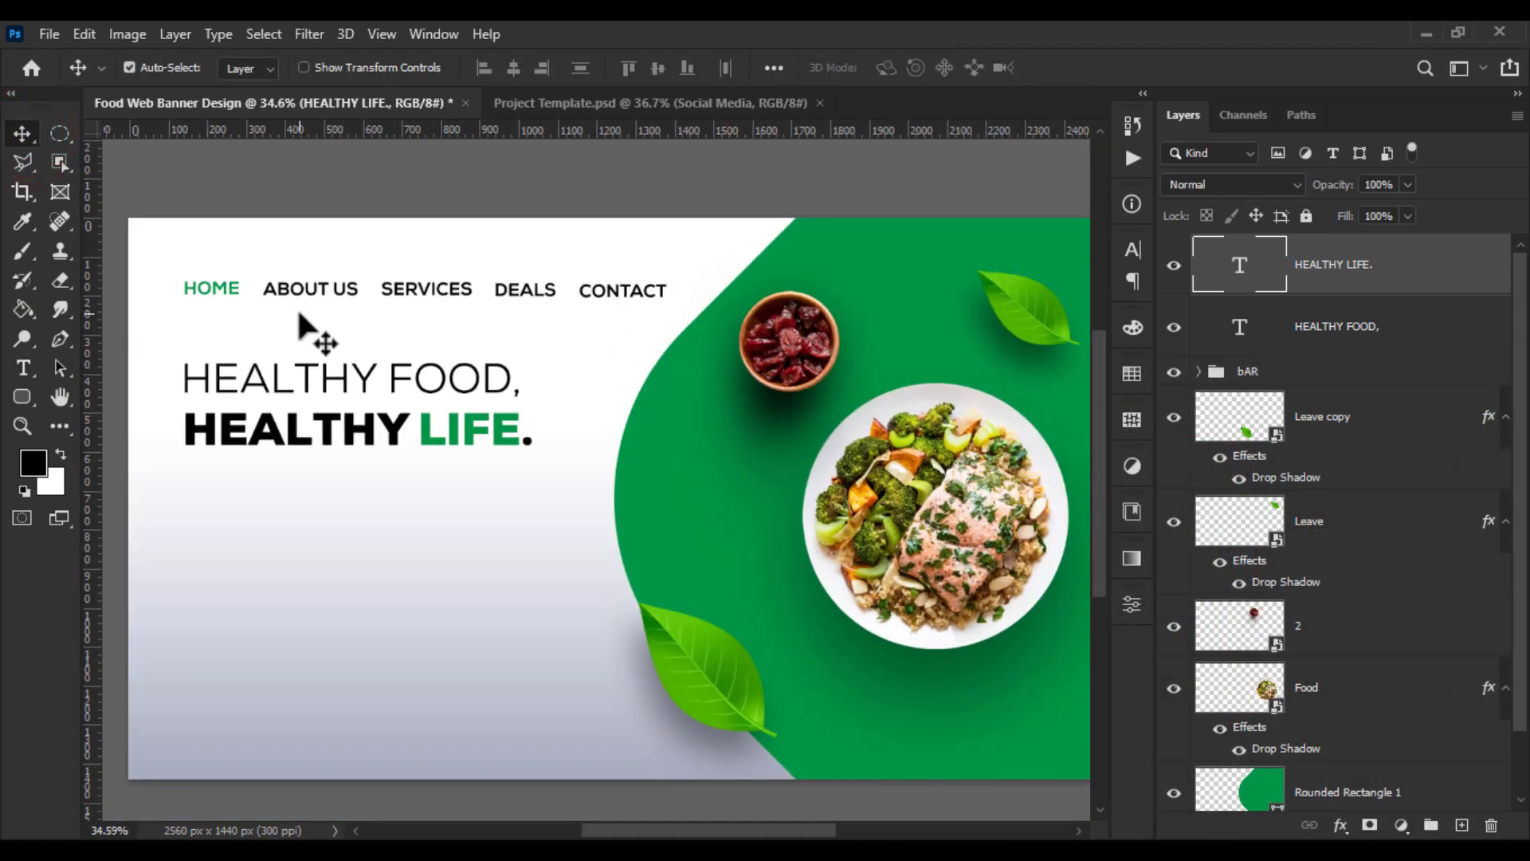
pyautogui.scroll(3, 239, 375)
pyautogui.click(23, 369)
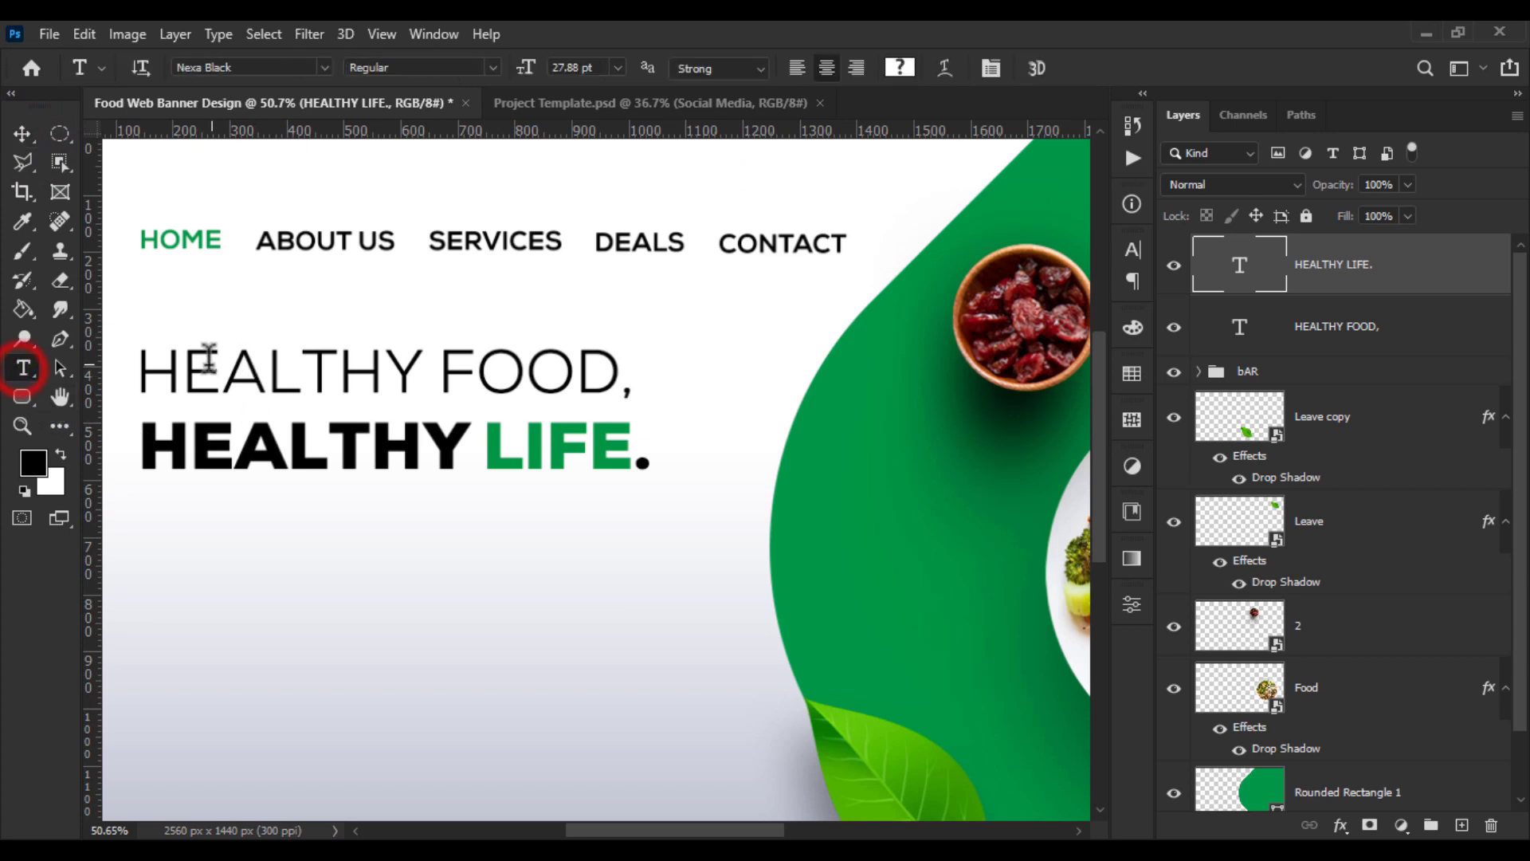
pyautogui.moveTo(208, 356); pyautogui.dragTo(693, 355)
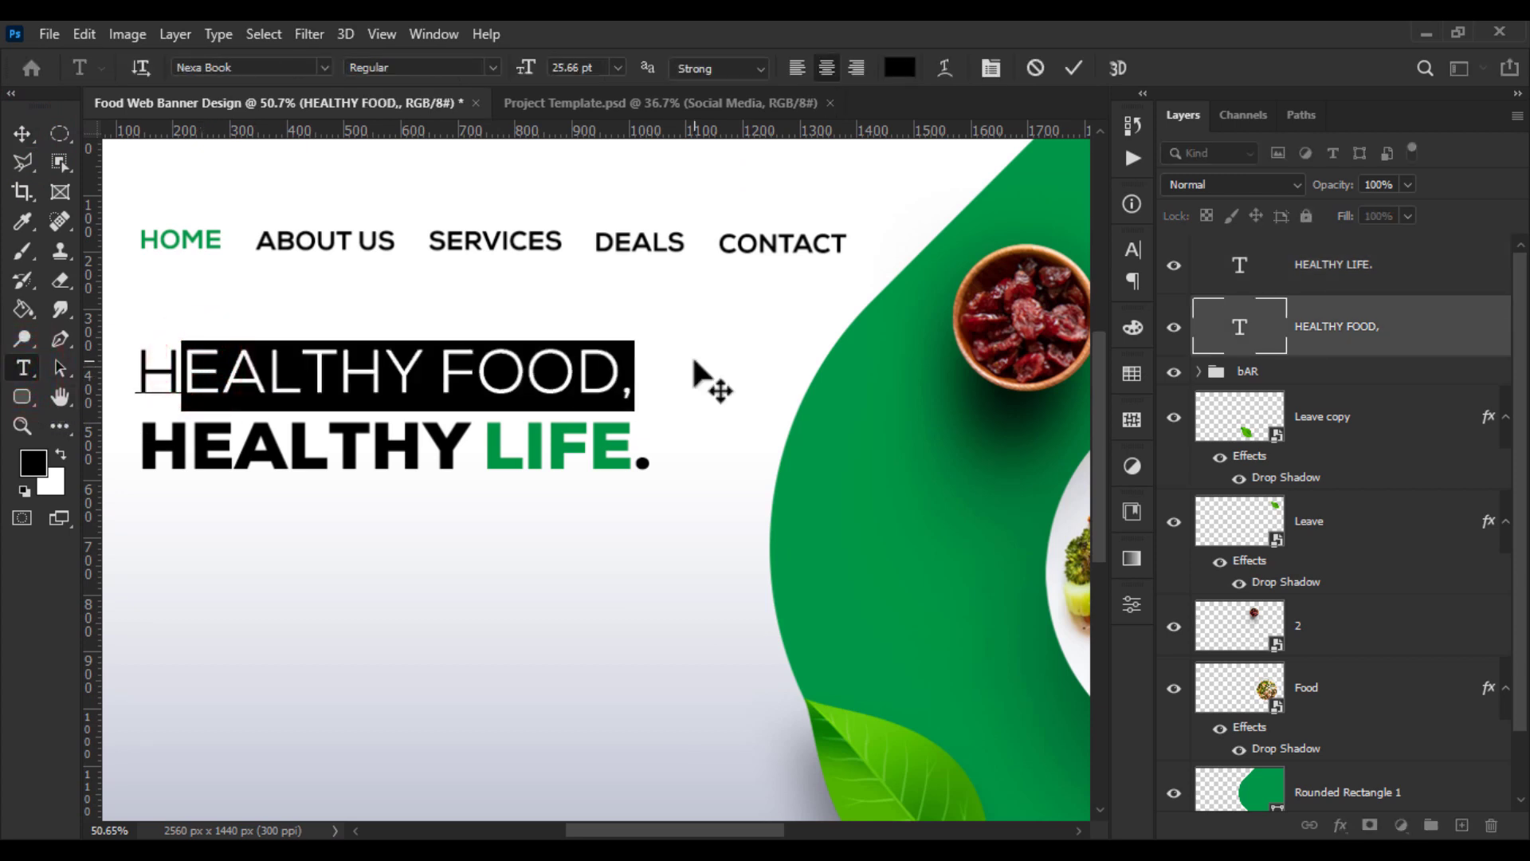
pyautogui.write('EAD')
pyautogui.press('BackSpace')
pyautogui.press('BackSpace')
pyautogui.press('BackSpace')
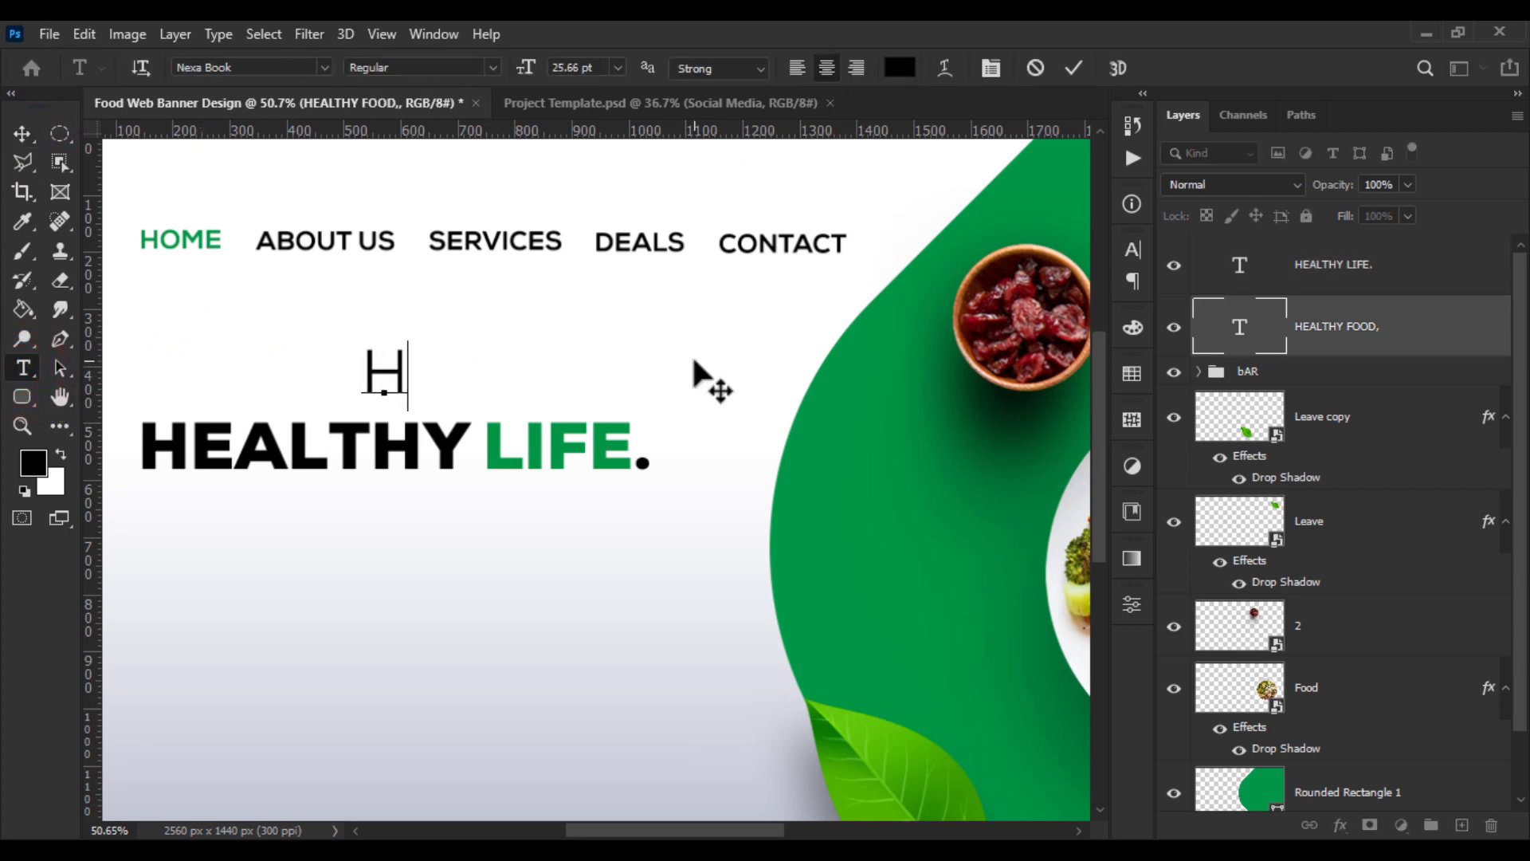
pyautogui.write('E')
pyautogui.hotkey('ctrl', 'z')
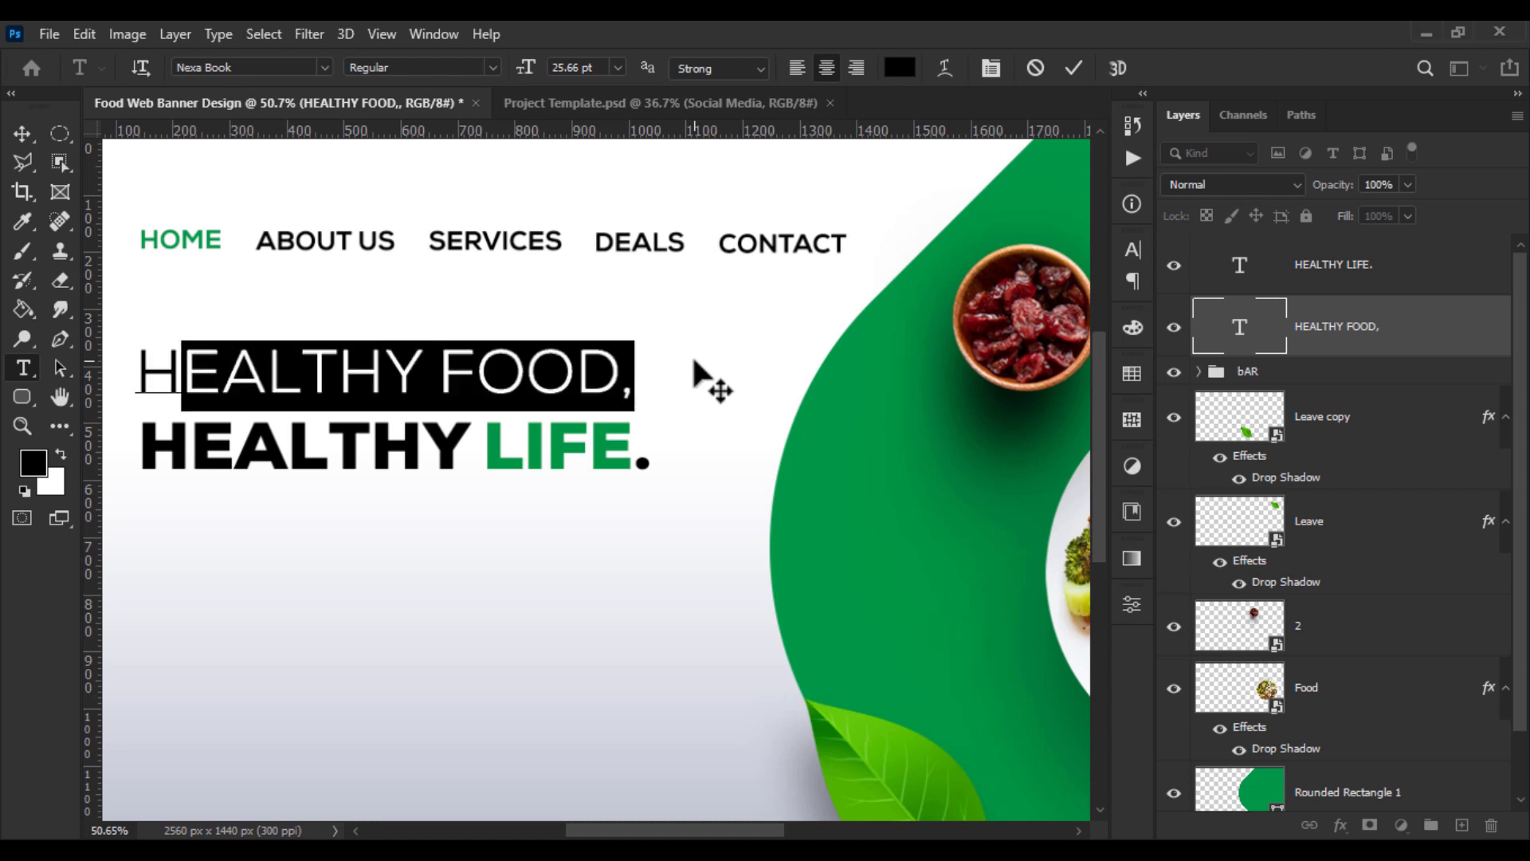
# Turn off All Caps for the first heading line and retype its first word as Healthy
pyautogui.hotkey('ctrl', 'a')
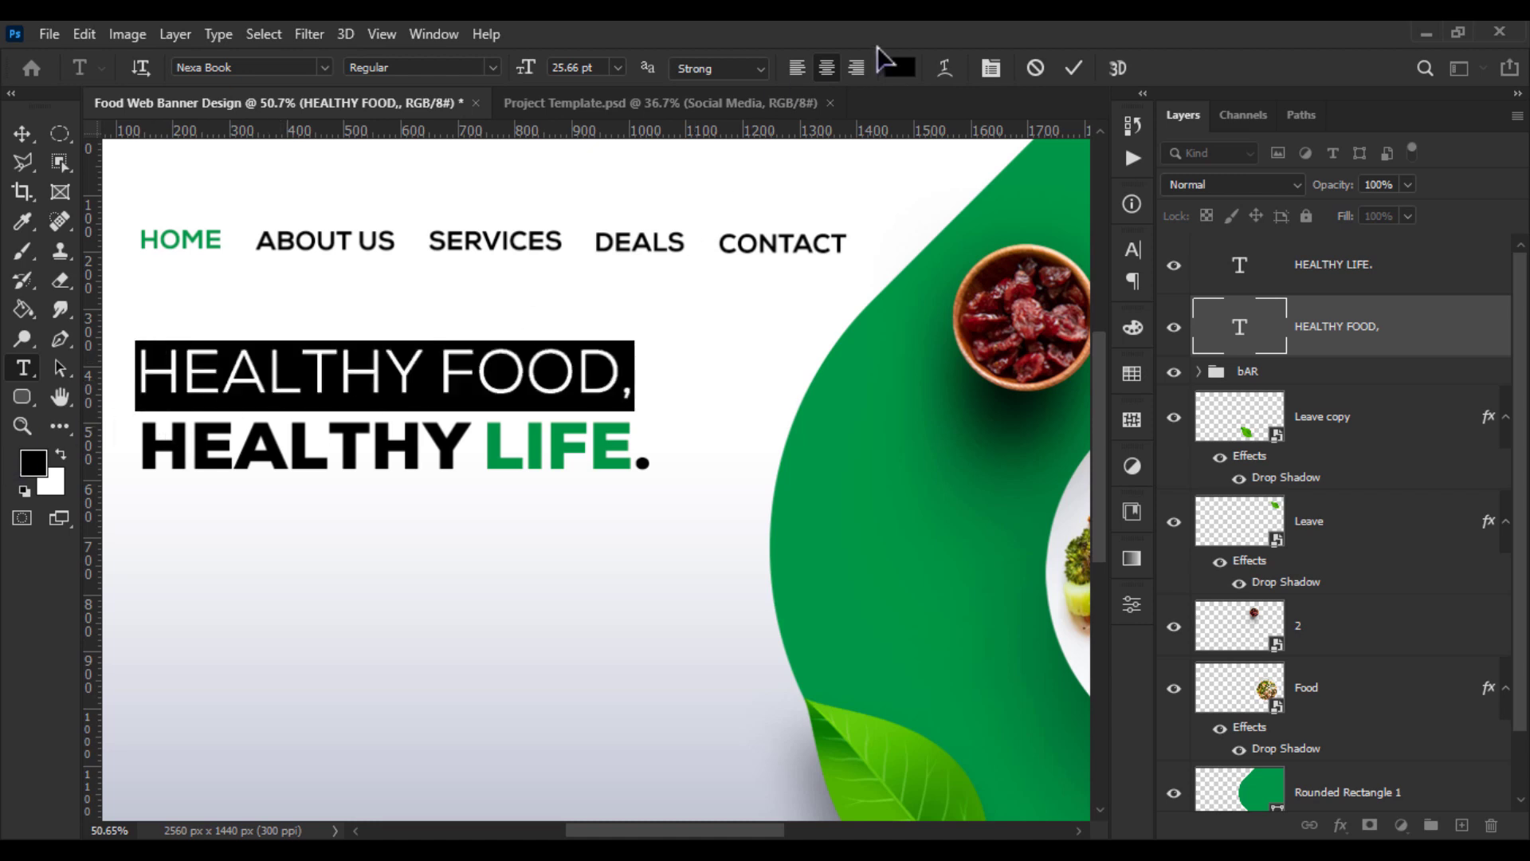
pyautogui.click(991, 69)
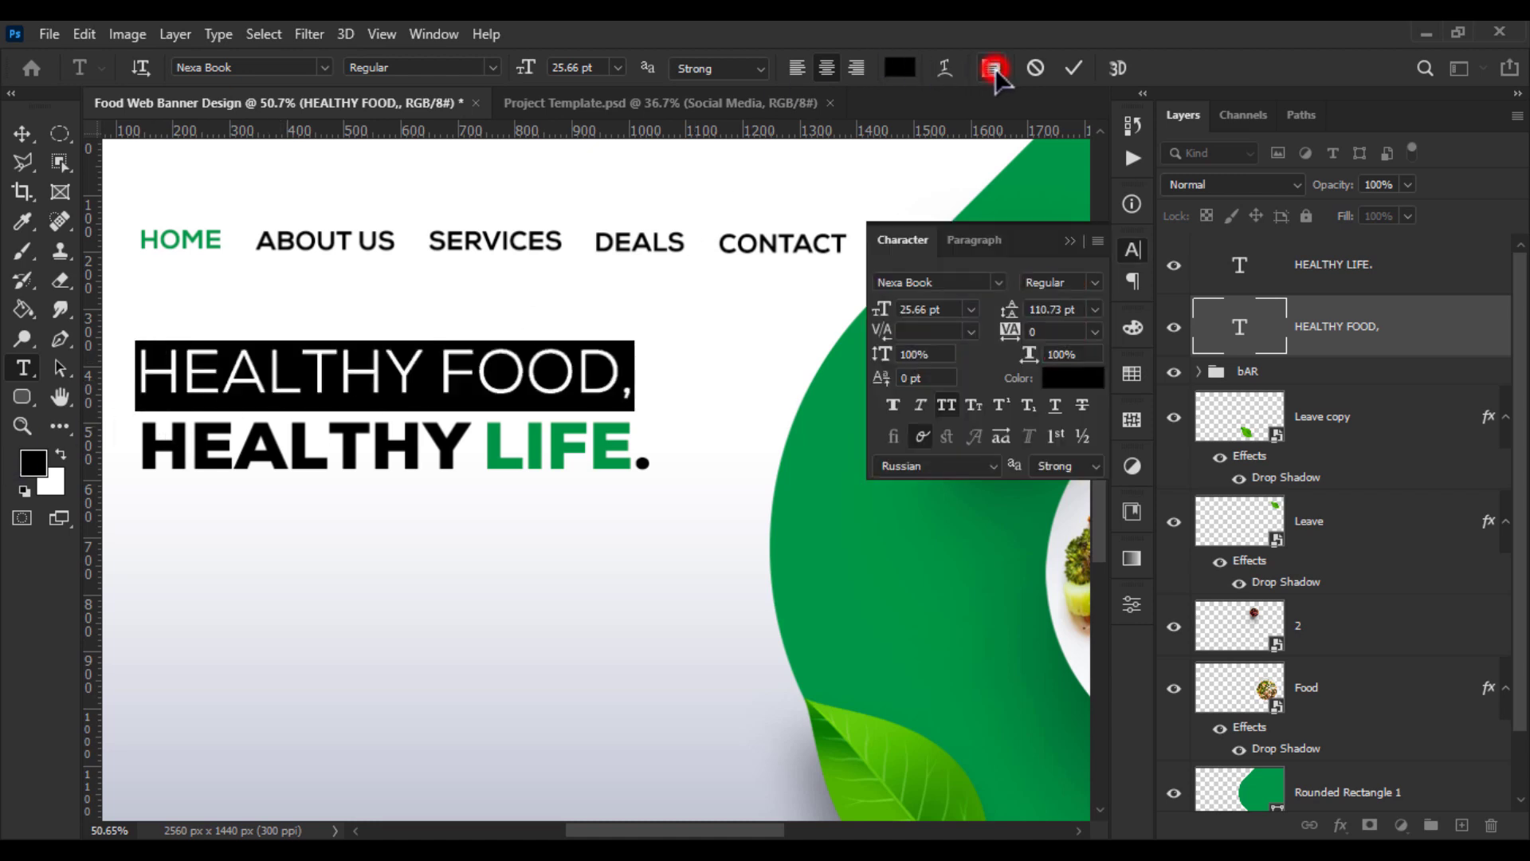
pyautogui.click(948, 401)
pyautogui.click(212, 366)
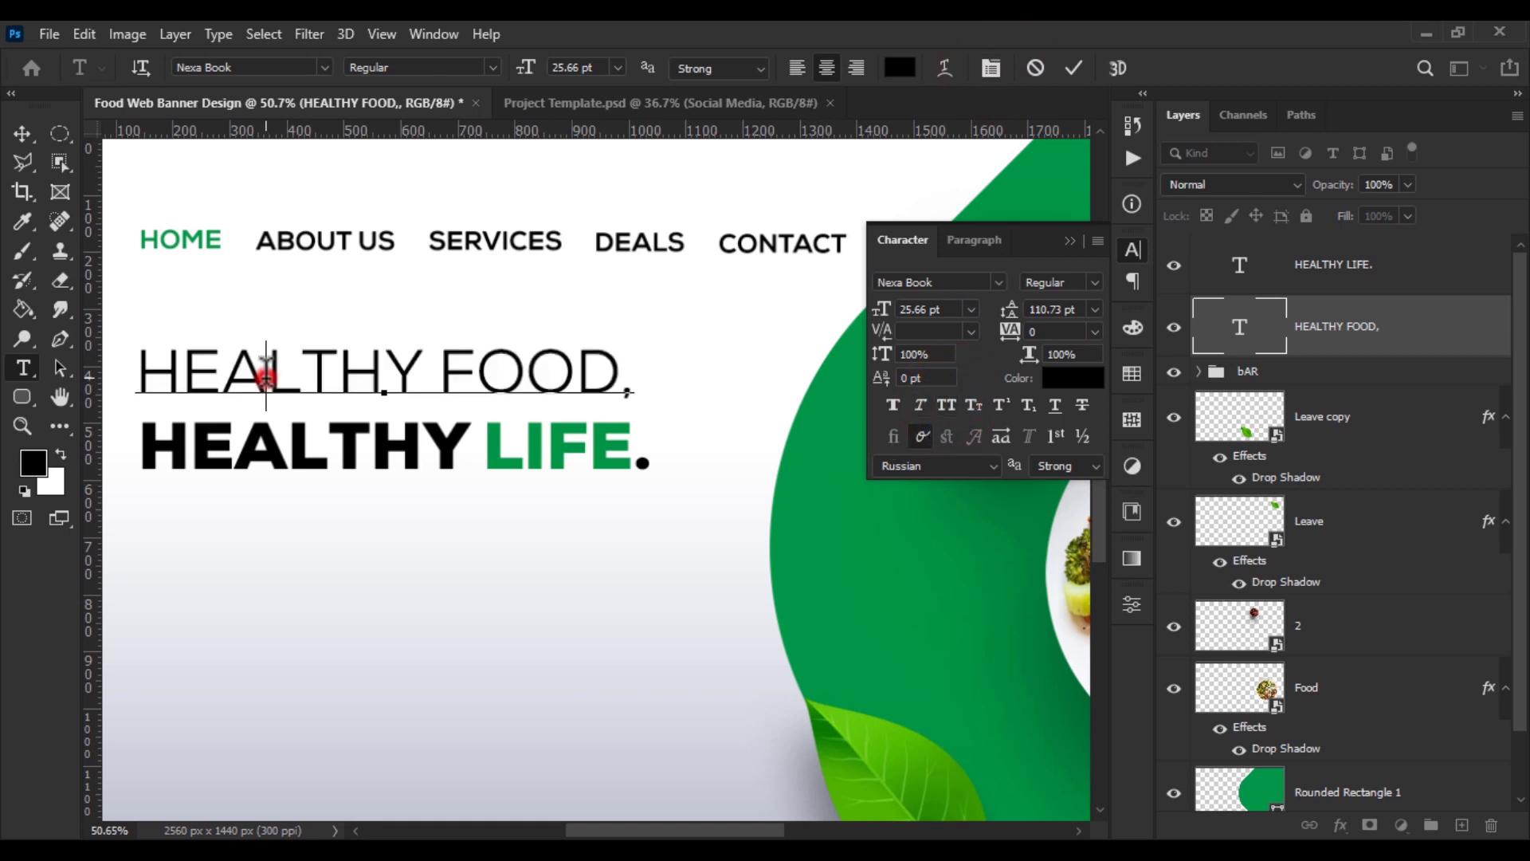
pyautogui.doubleClick(273, 366)
pyautogui.moveTo(188, 369); pyautogui.dragTo(420, 368)
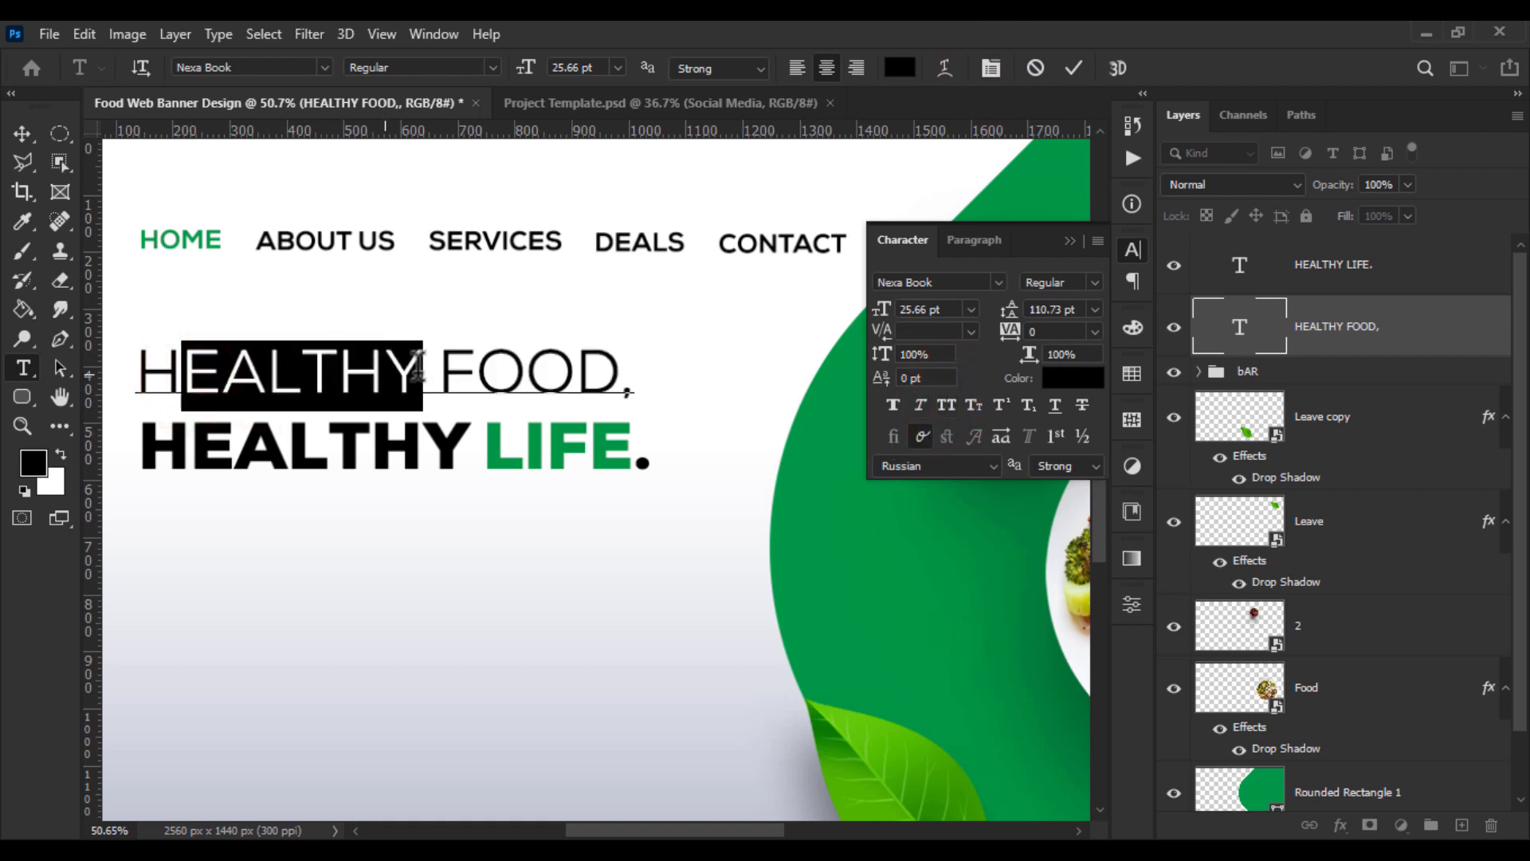
pyautogui.write('ea')
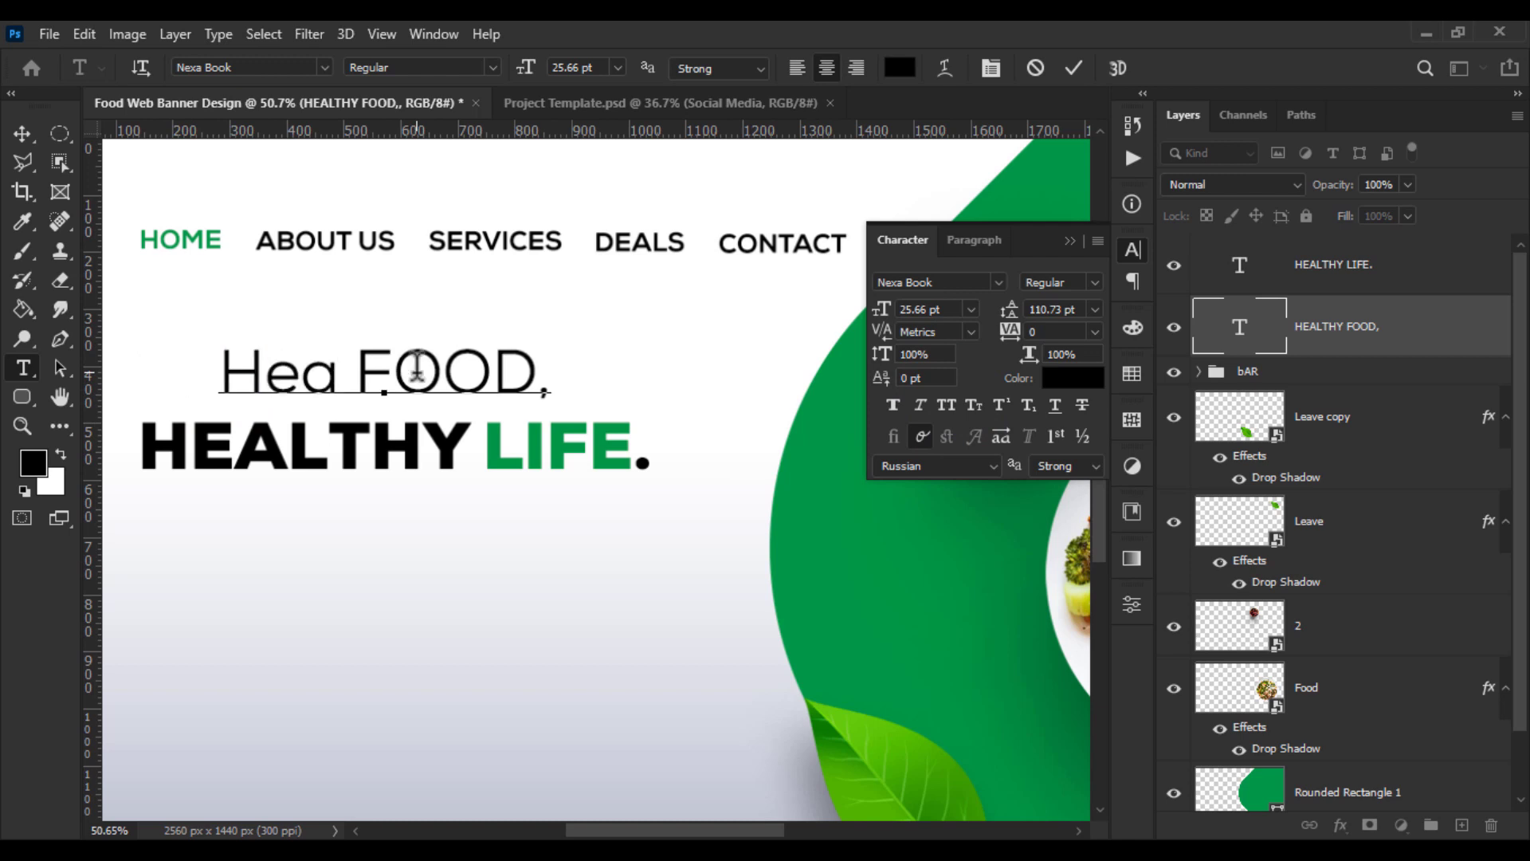
pyautogui.write('lyht')
pyautogui.press('BackSpace')
pyautogui.press('BackSpace')
pyautogui.press('BackSpace')
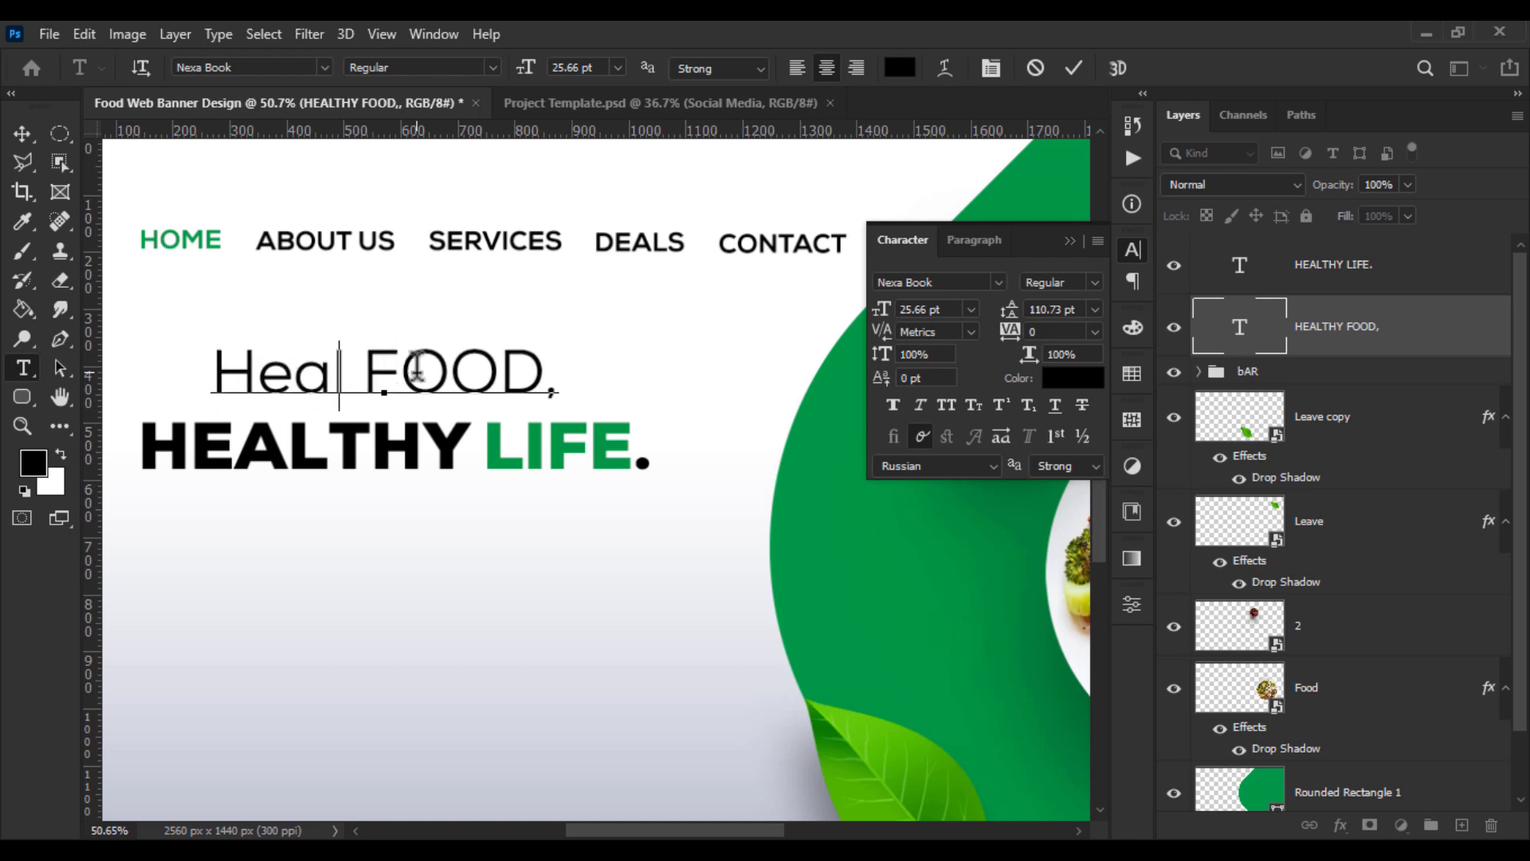
pyautogui.press('BackSpace')
pyautogui.write('lthy')
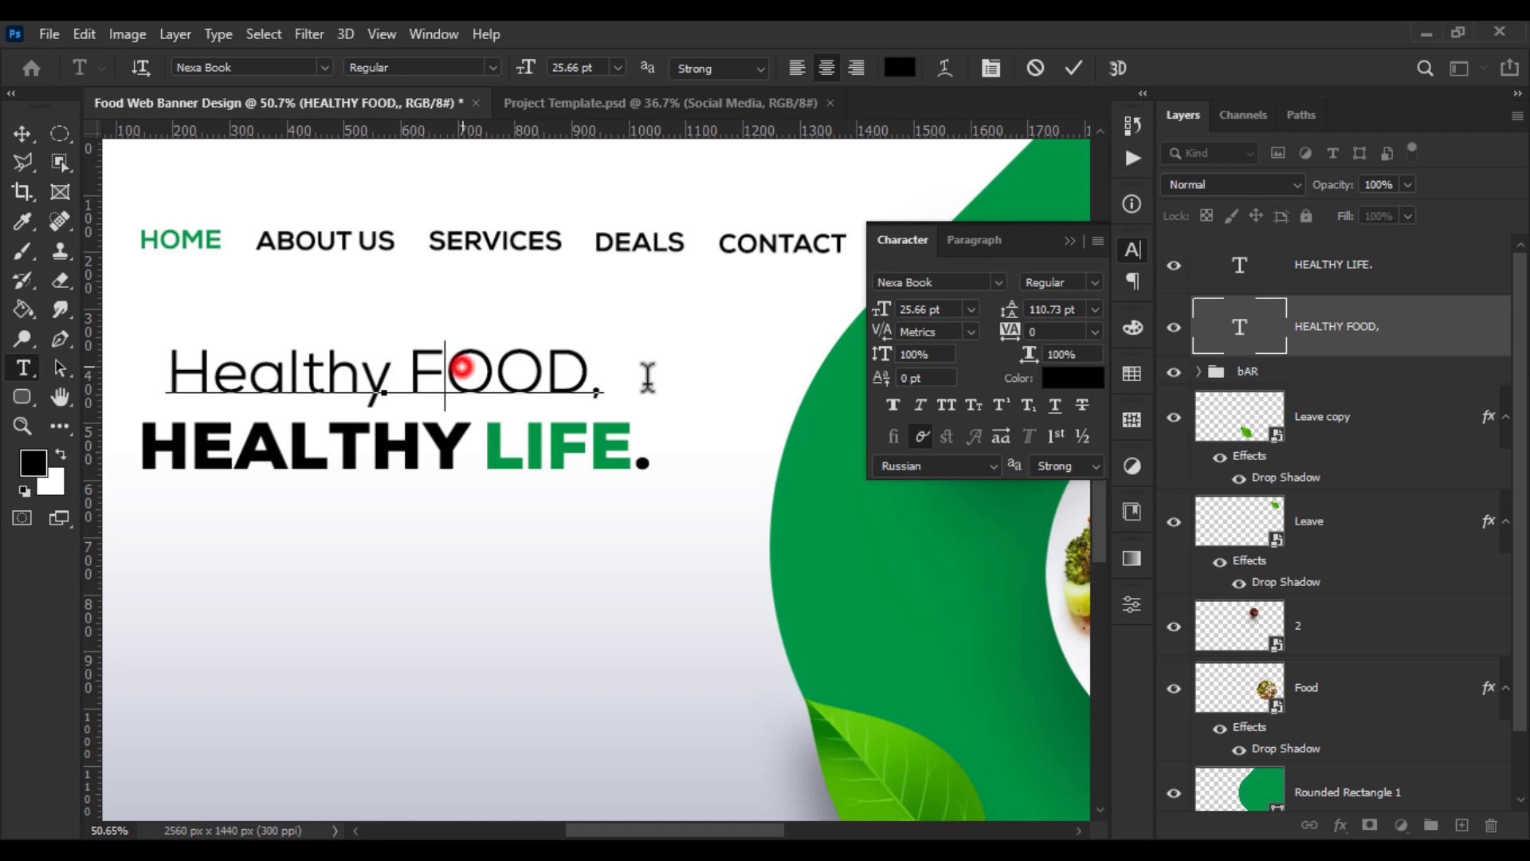
# Retype the second word of the first heading line in mixed case as Food, keeping its comma
pyautogui.moveTo(461, 369); pyautogui.dragTo(707, 387)
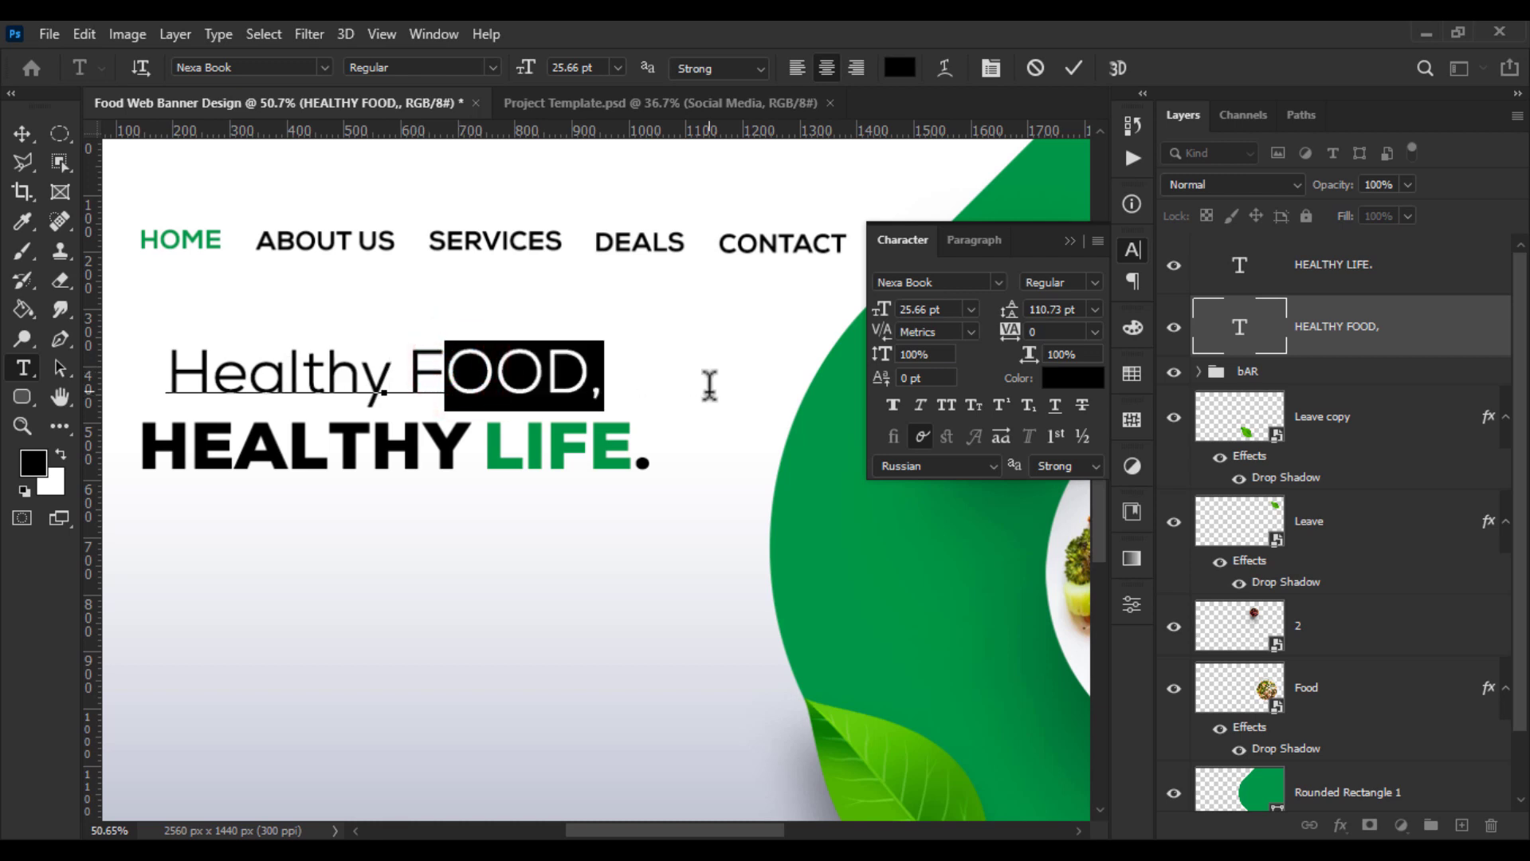
pyautogui.press('Right')
pyautogui.press('BackSpace')
pyautogui.press('BackSpace')
pyautogui.press('BackSpace')
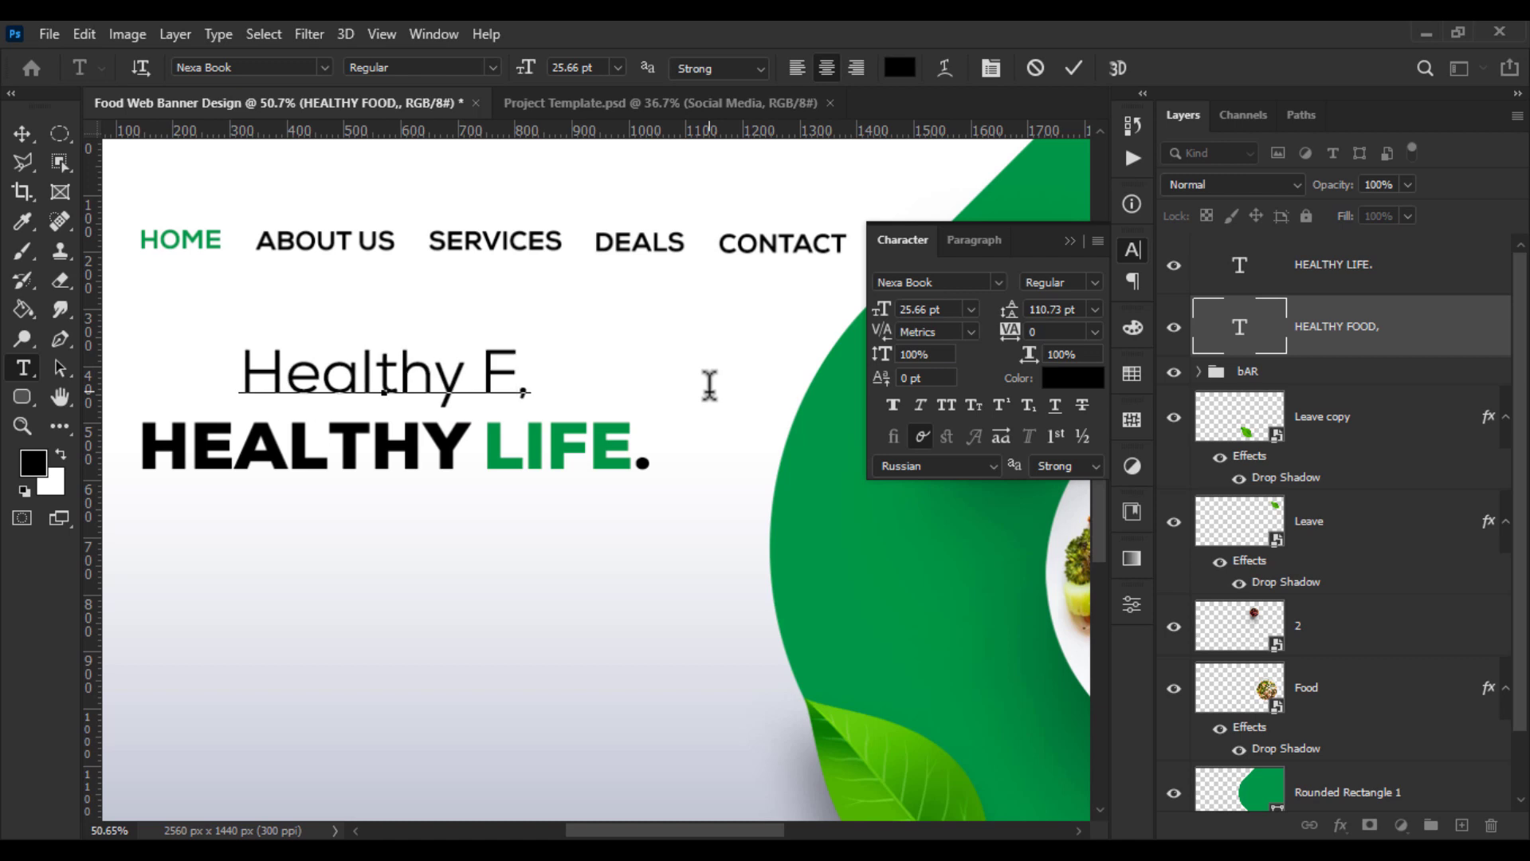
pyautogui.write('ood')
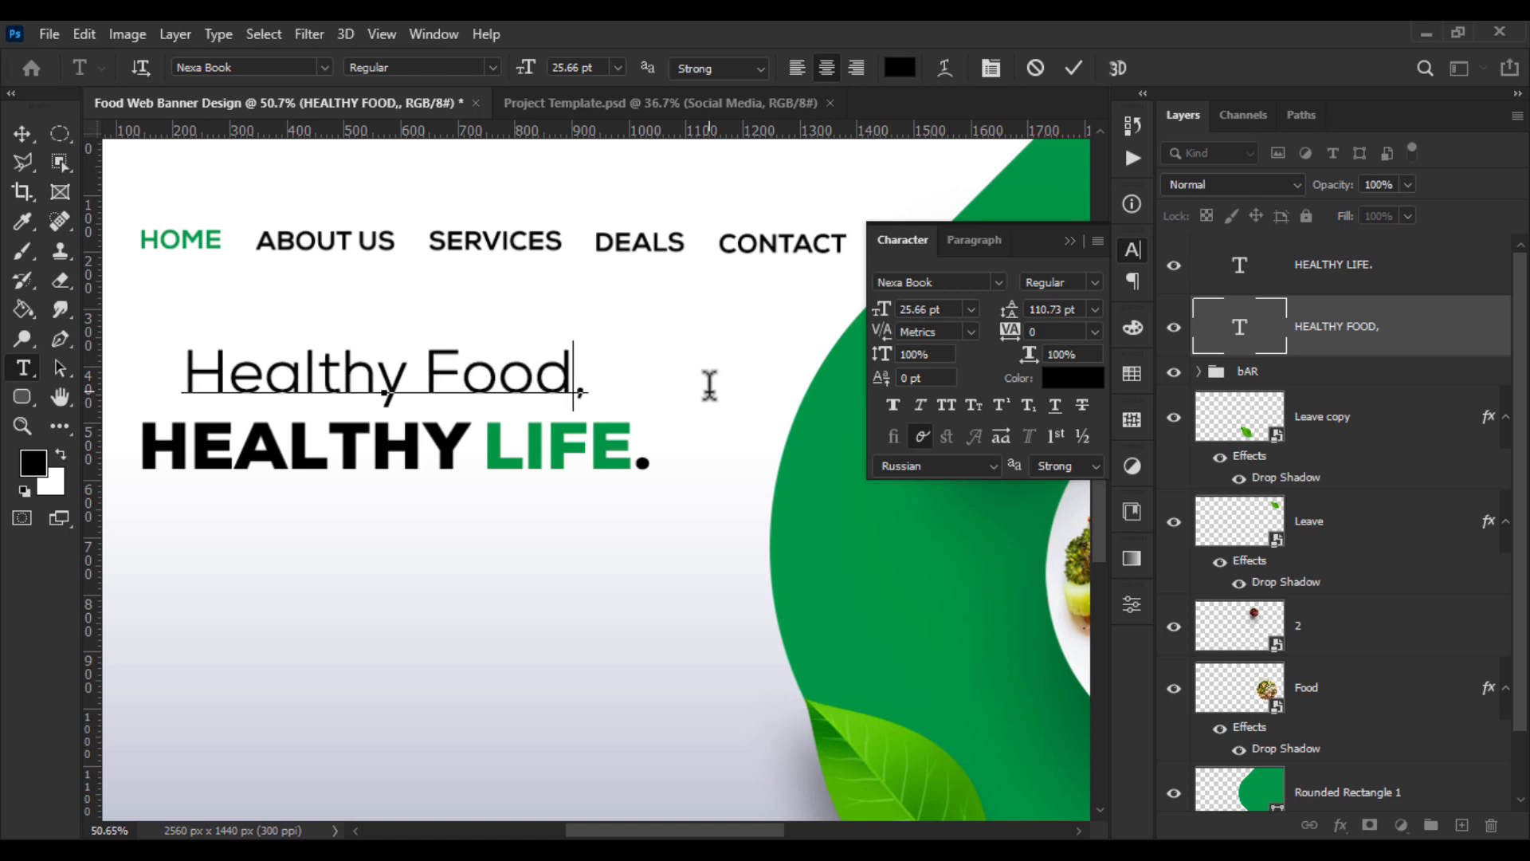
pyautogui.click(19, 121)
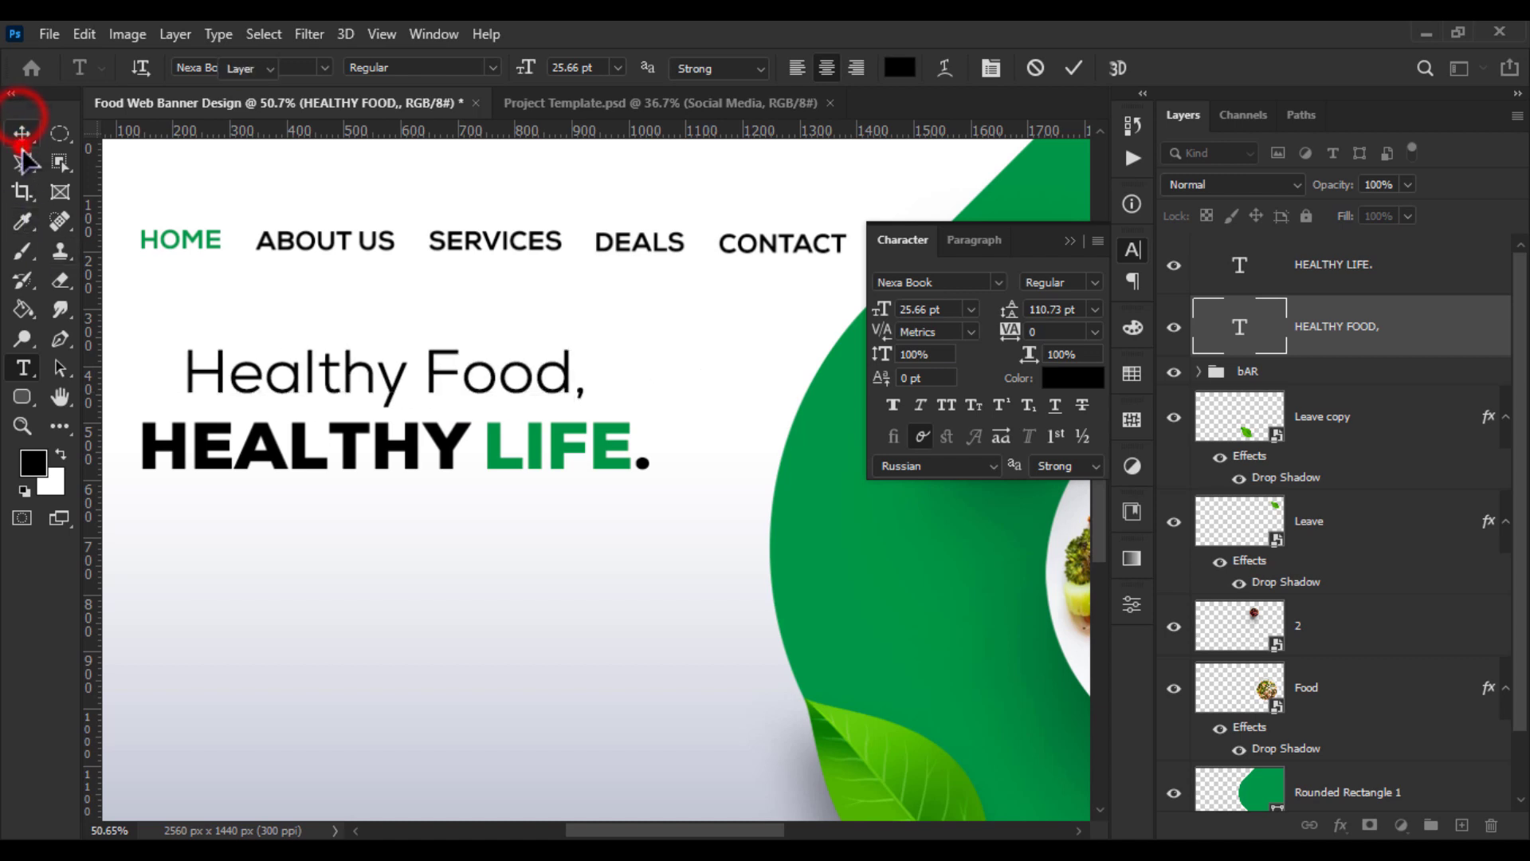
# Delete the letters EALTHY after the H in the second heading line
pyautogui.click(23, 367)
pyautogui.moveTo(191, 434)
pyautogui.mouseDown()
pyautogui.moveTo(466, 453)
pyautogui.moveTo(438, 455)
pyautogui.mouseUp()
pyautogui.write('EA')
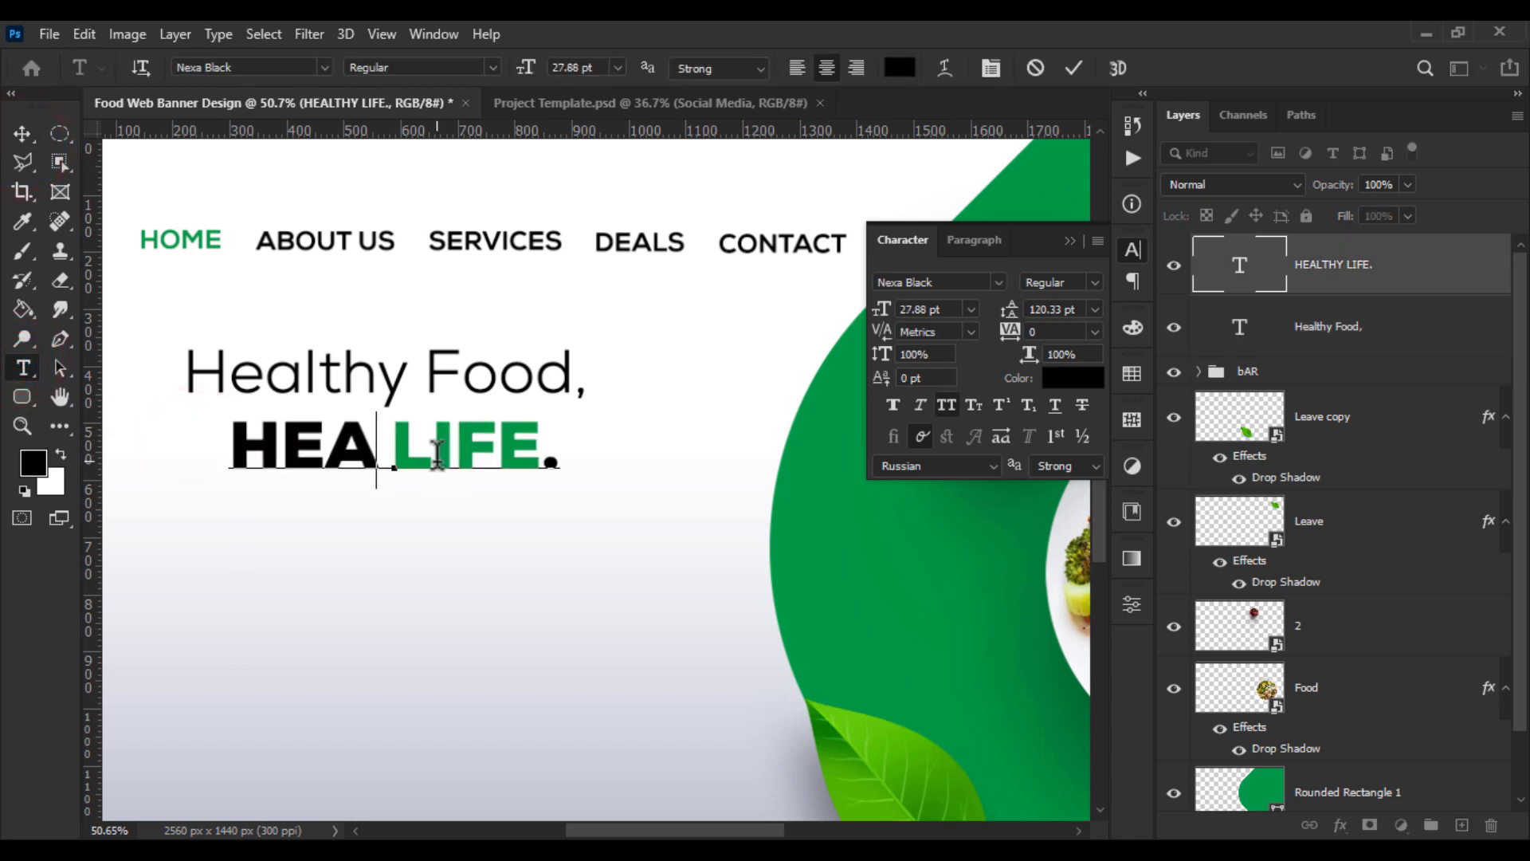
pyautogui.write('L')
pyautogui.press('BackSpace')
pyautogui.press('BackSpace')
pyautogui.press('BackSpace')
pyautogui.write('EA')
pyautogui.hotkey('ctrl', 'a')
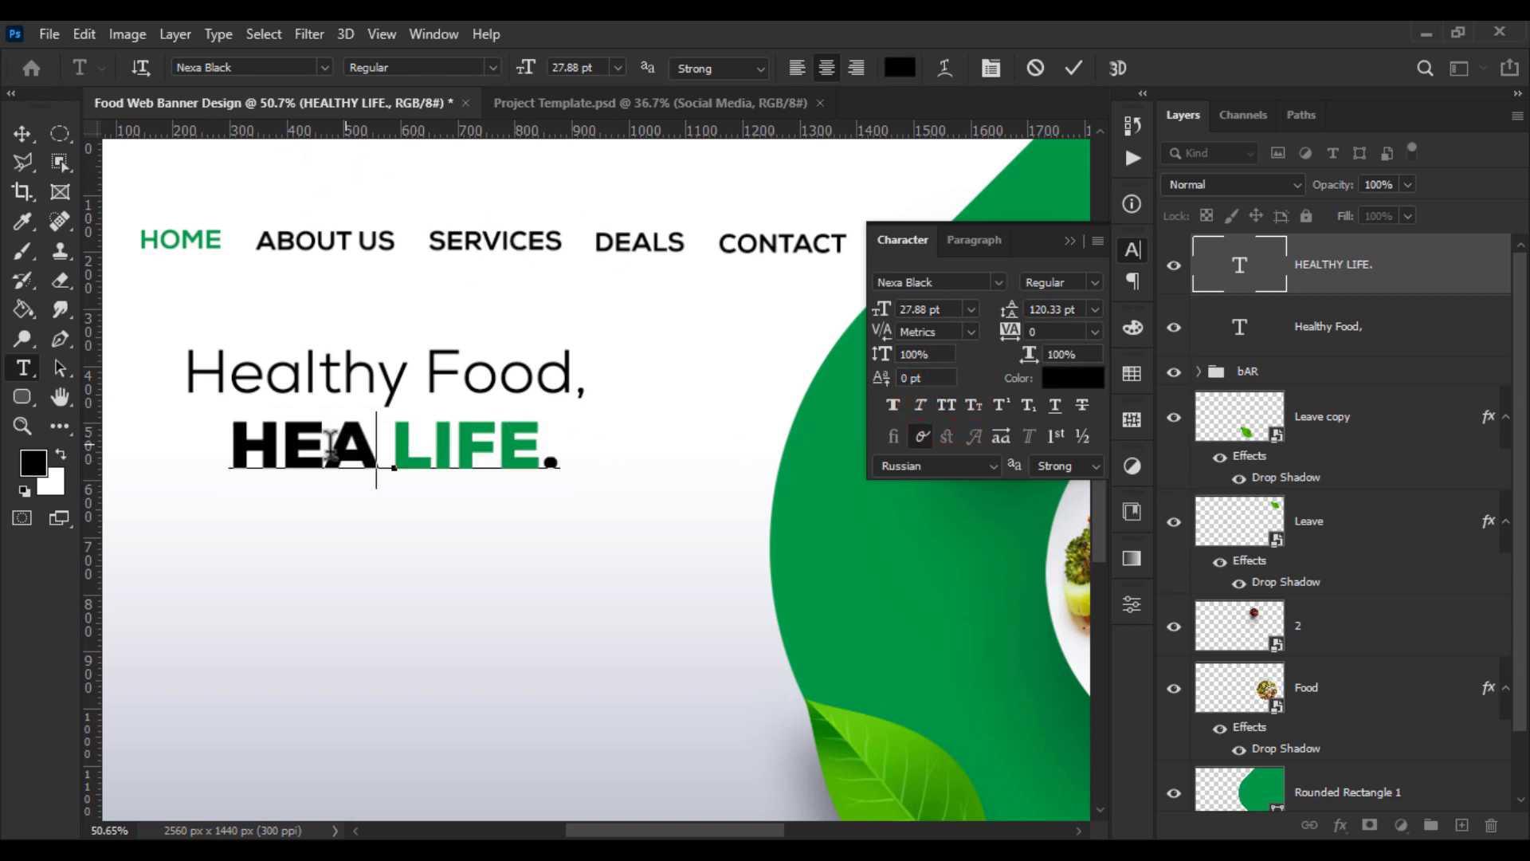
pyautogui.moveTo(291, 445); pyautogui.dragTo(351, 428)
pyautogui.write('E')
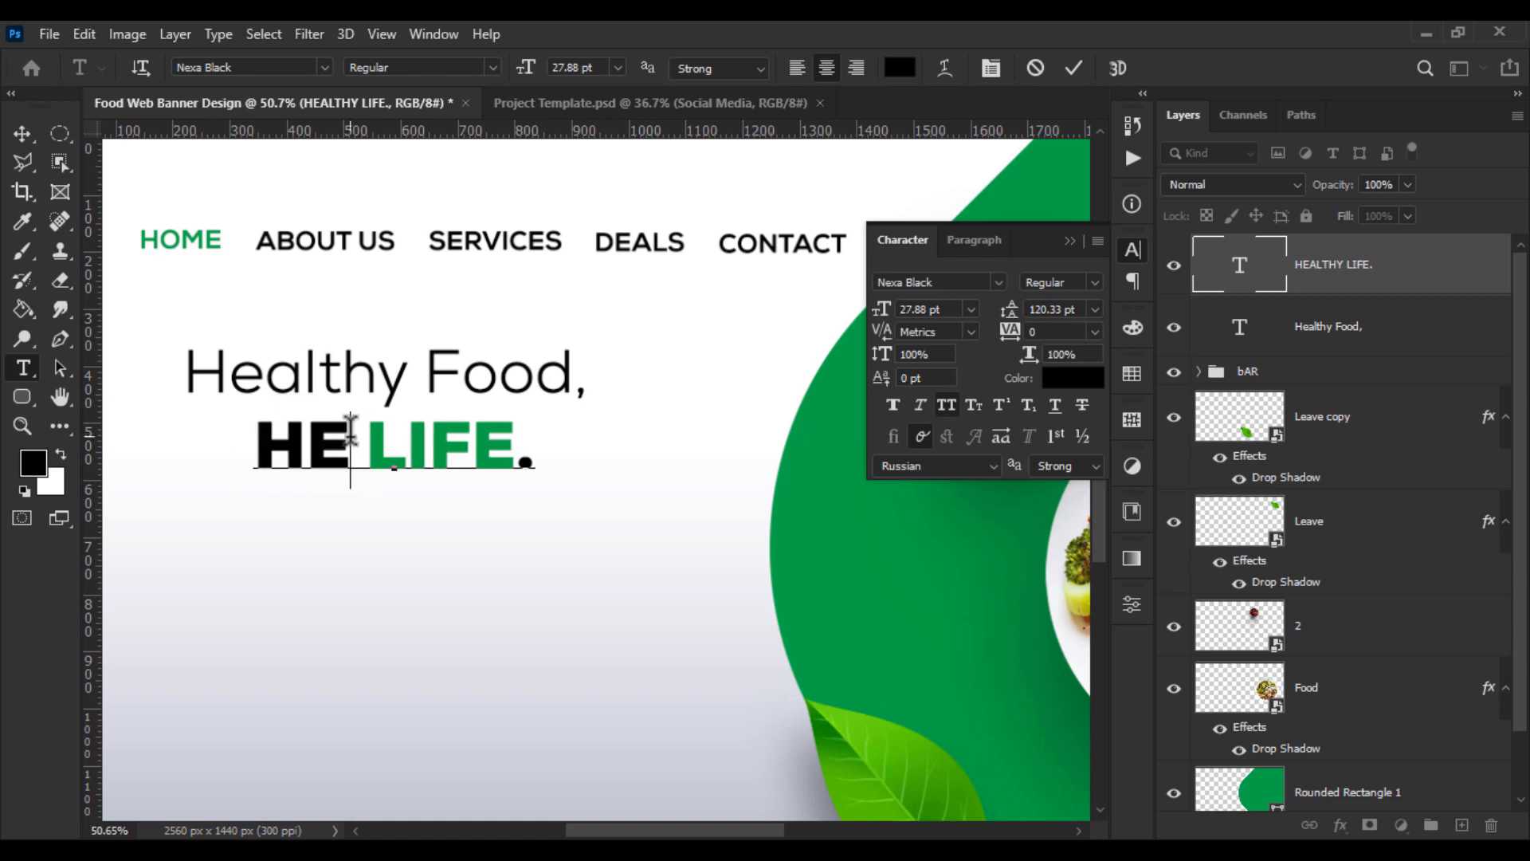
pyautogui.write('A')
pyautogui.press('BackSpace')
pyautogui.press('BackSpace')
pyautogui.write('EA')
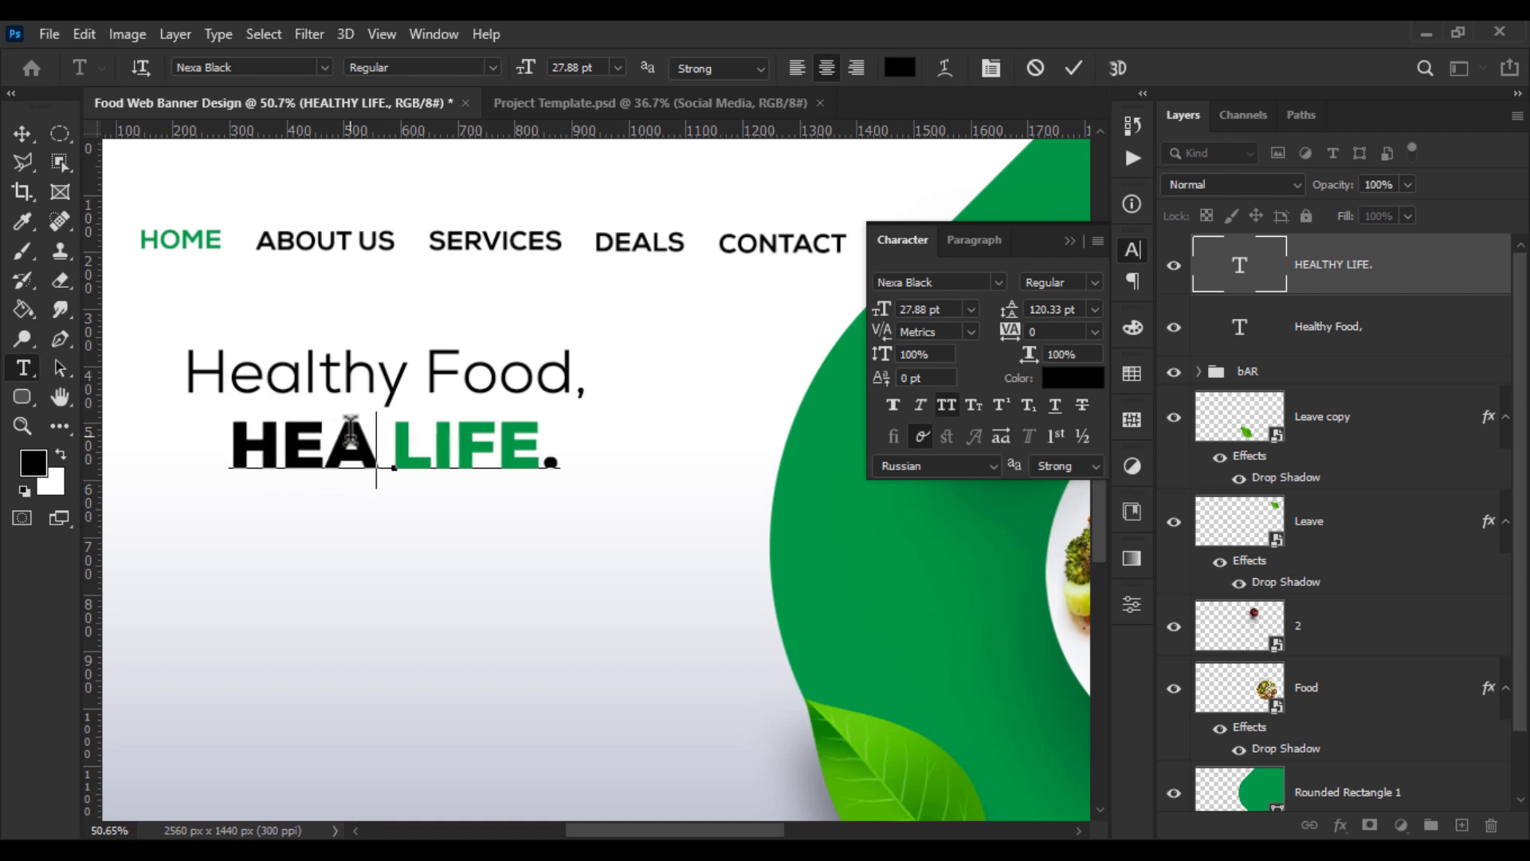
pyautogui.press('BackSpace')
pyautogui.press('BackSpace')
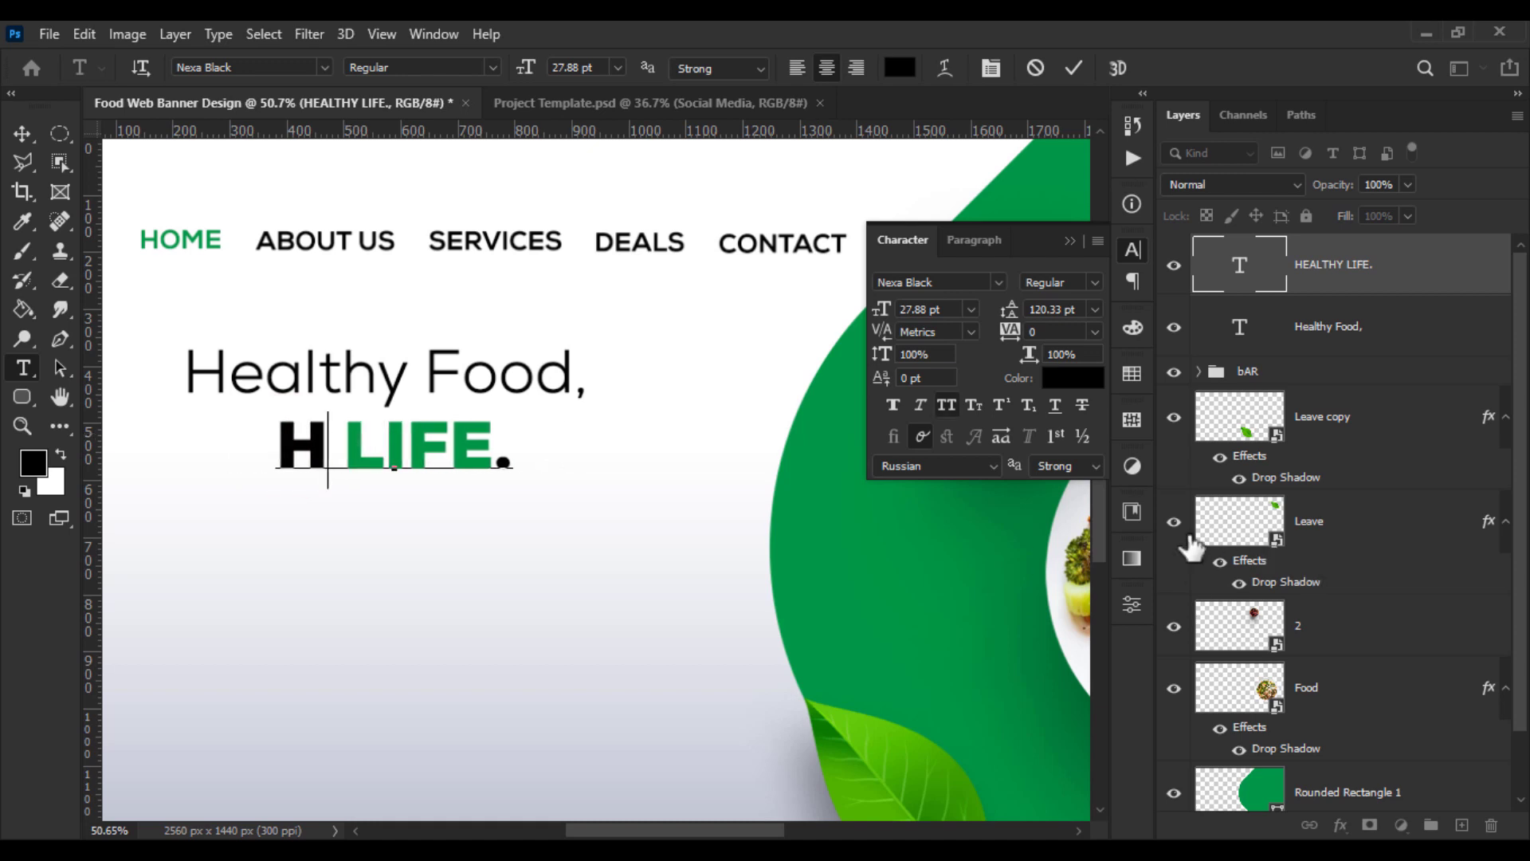
# Turn off All Caps for the second heading line and complete its first word as Healthy
pyautogui.hotkey('ctrl', 'a')
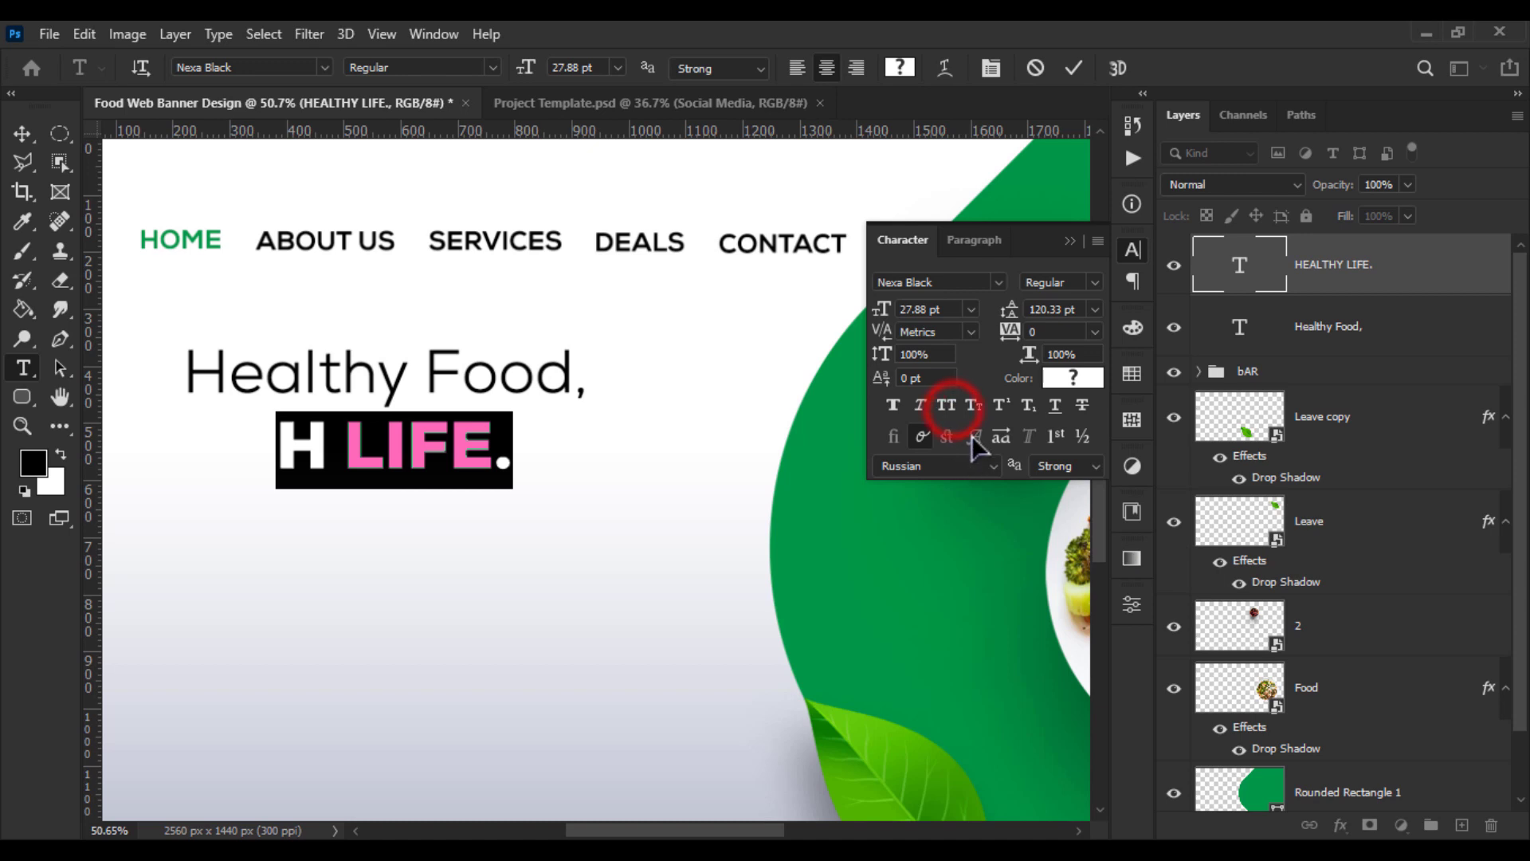
pyautogui.click(310, 444)
pyautogui.write('ea')
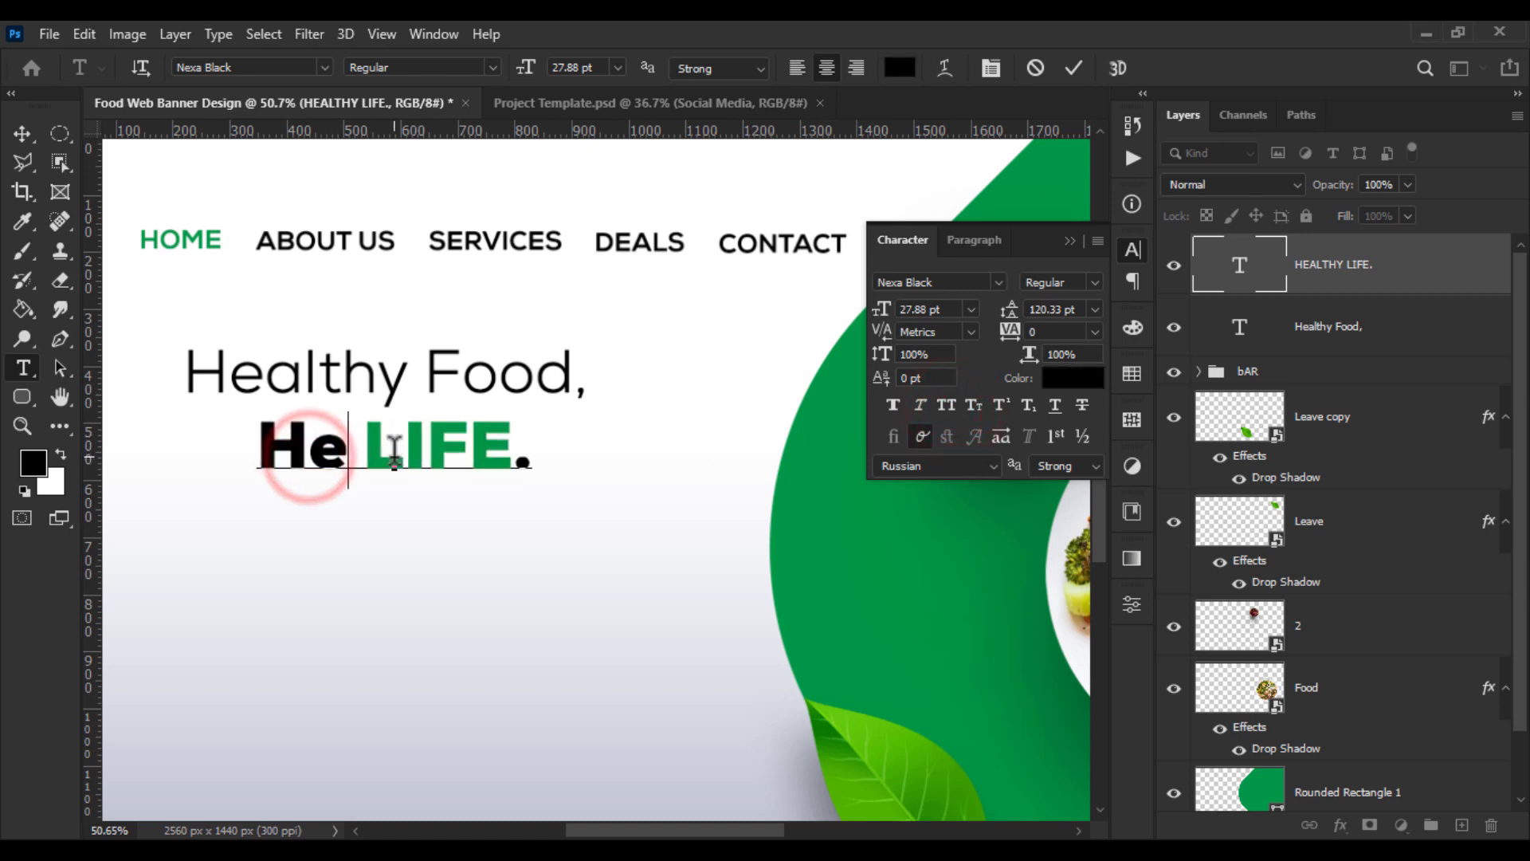
pyautogui.write('lthy')
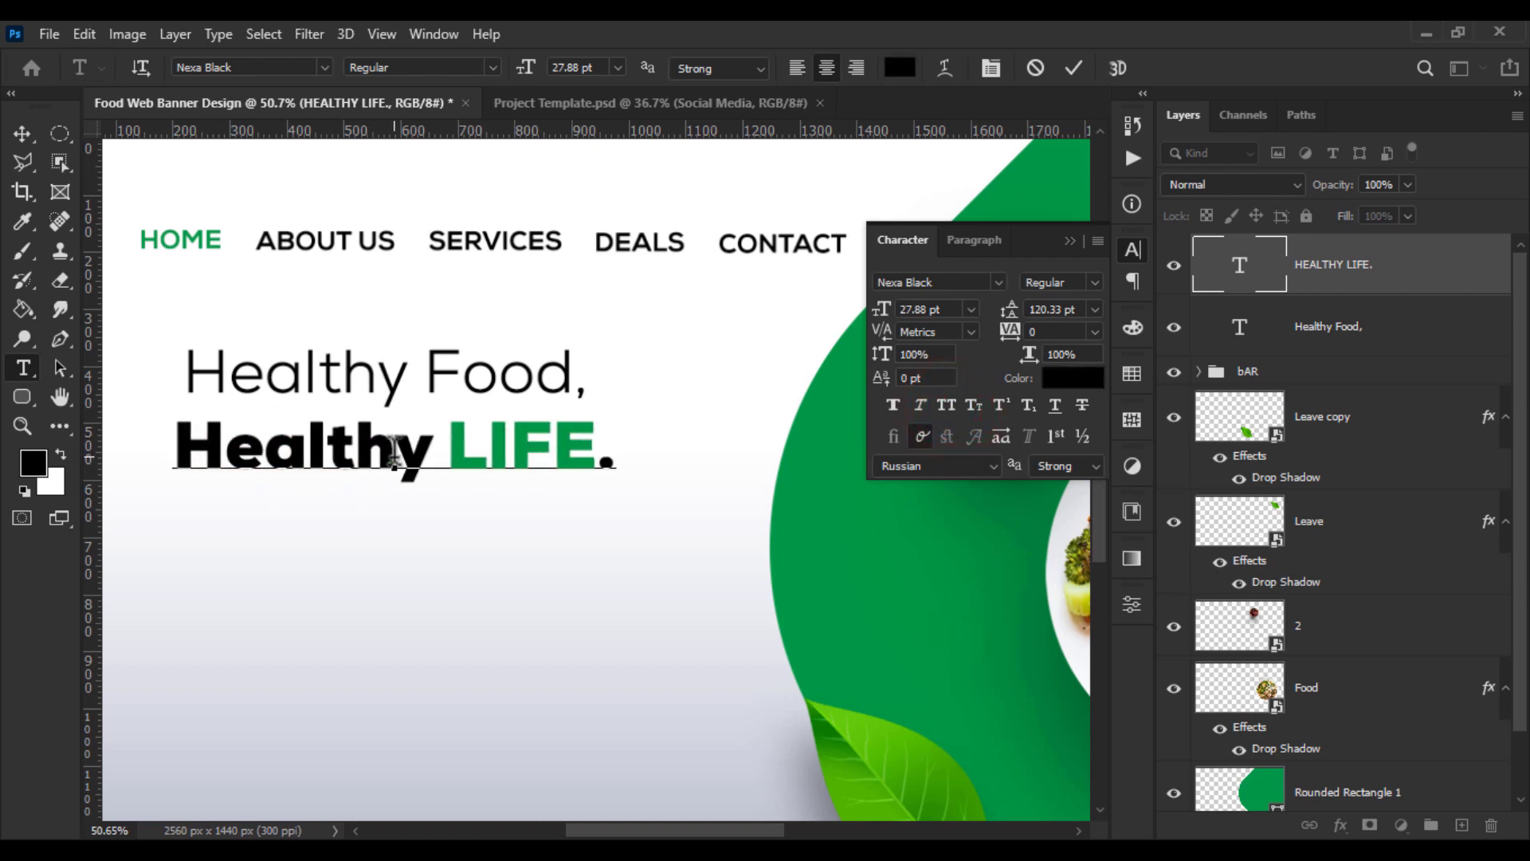
# Retype the green word LIFE in mixed case as Life and commit the text
pyautogui.moveTo(488, 450); pyautogui.dragTo(580, 442)
pyautogui.write('ife')
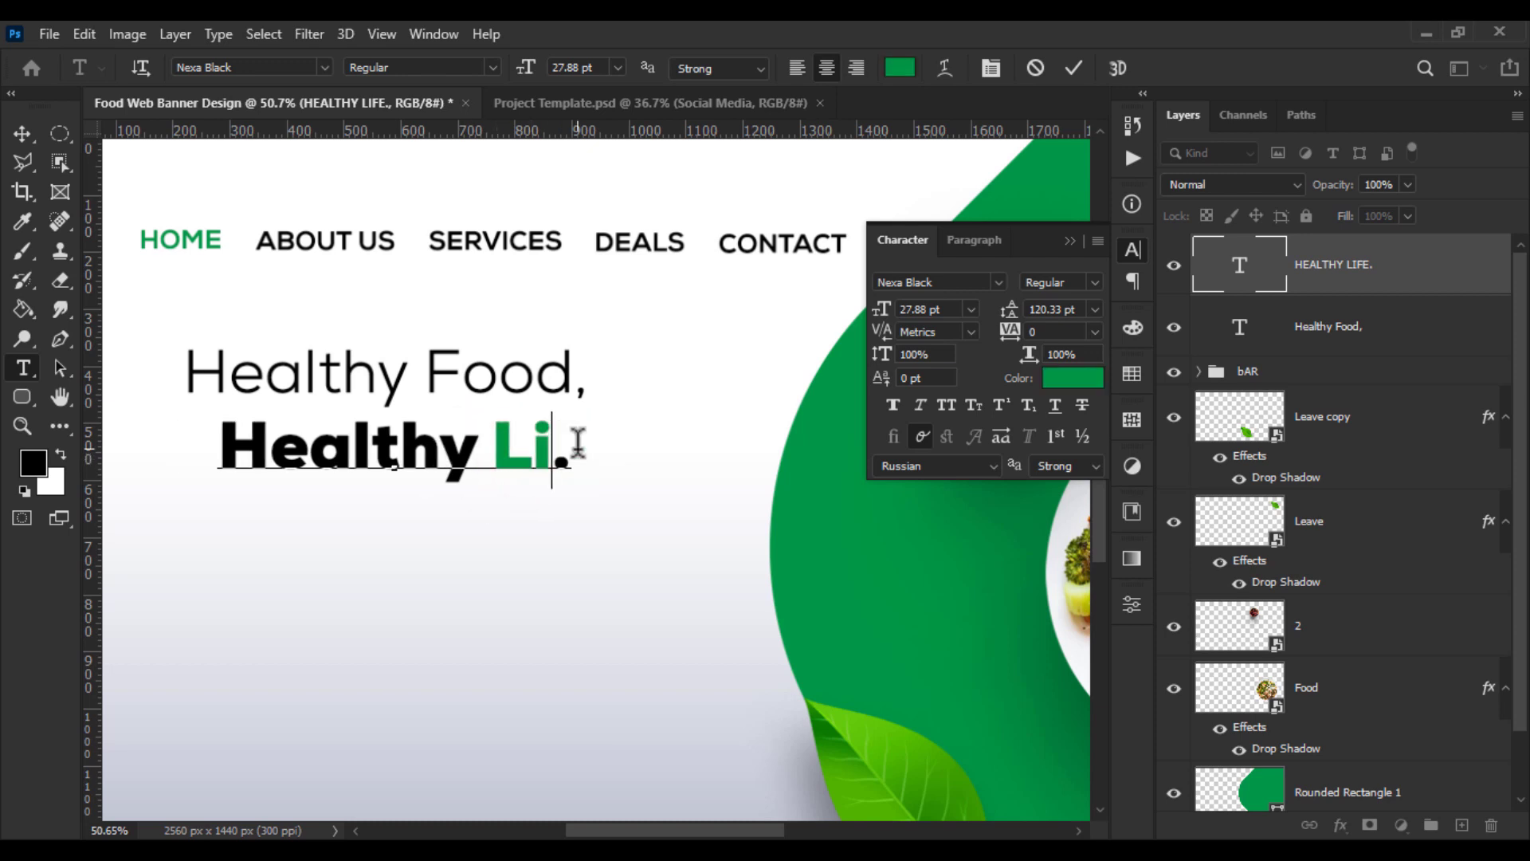
pyautogui.click(25, 136)
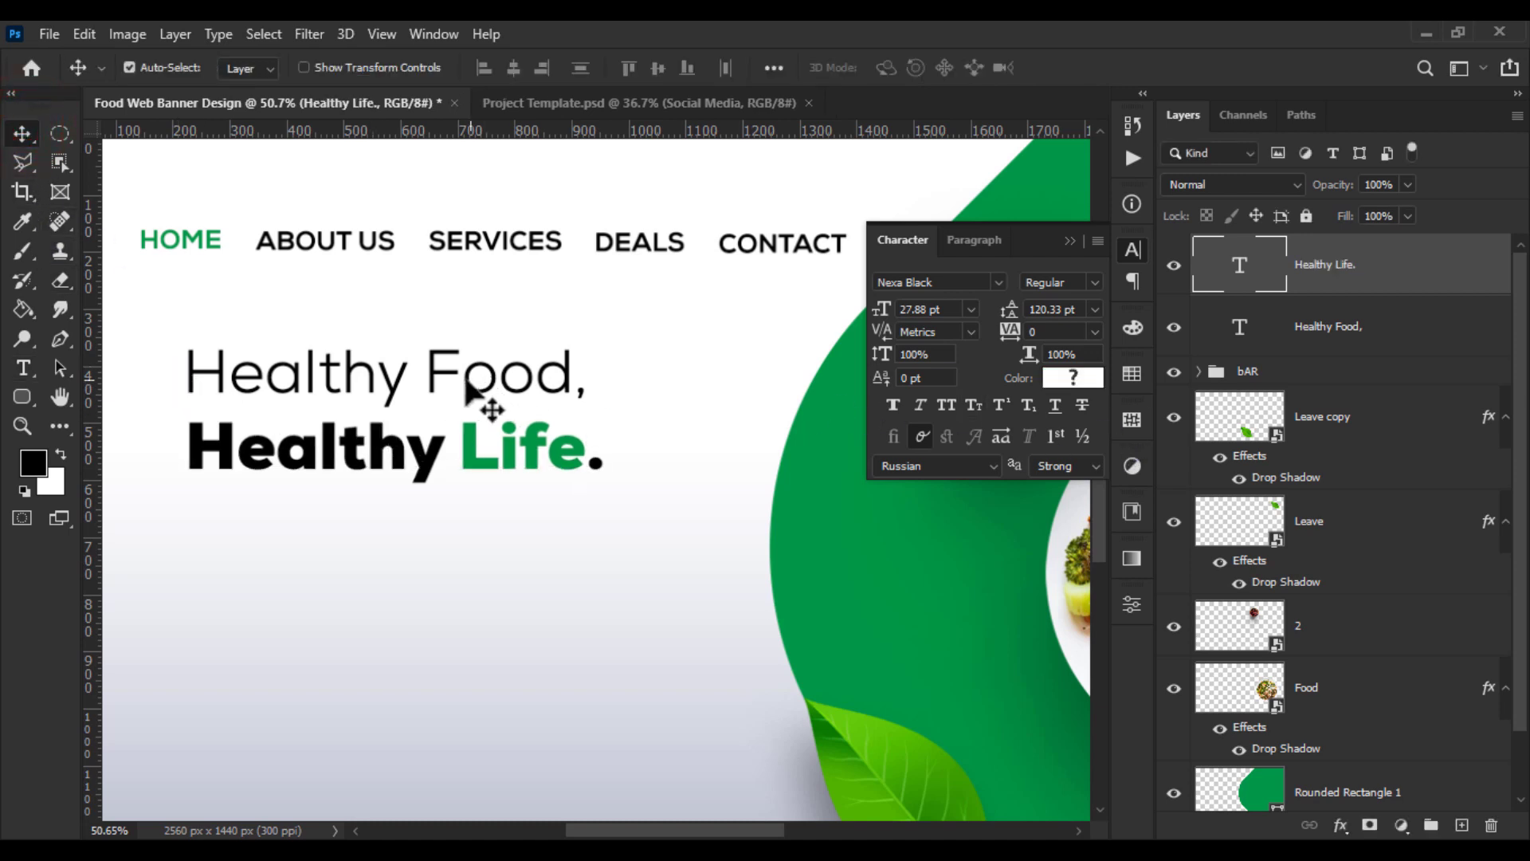
# Left-align the Healthy Life. and Healthy Food, layers with the bAR menu group
pyautogui.hotkey('ctrl', 't')
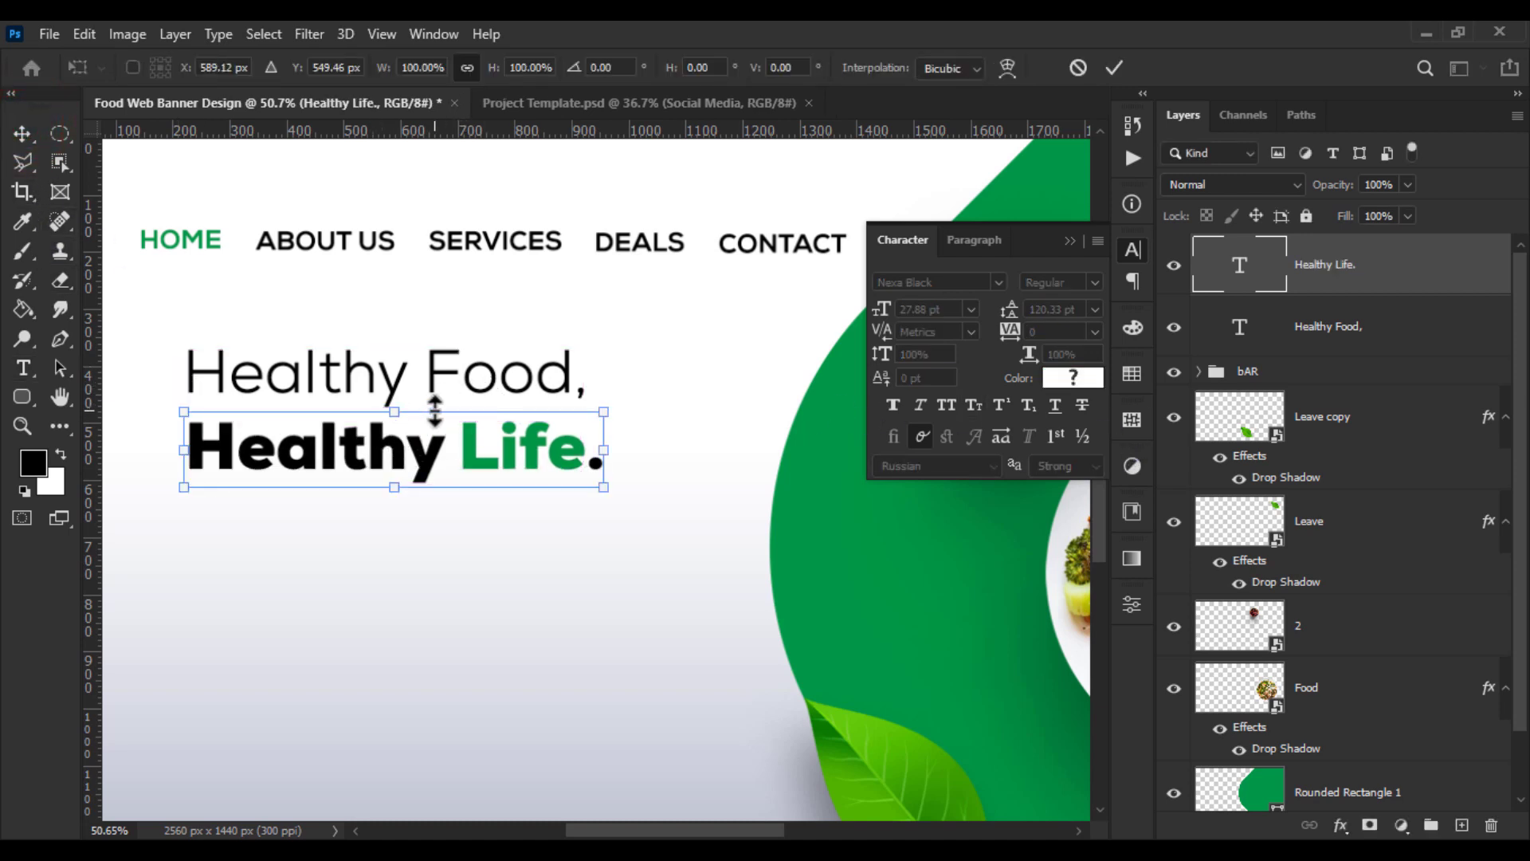
pyautogui.press('Return')
pyautogui.keyDown('shift'); pyautogui.click(1391, 324); pyautogui.keyUp('shift')
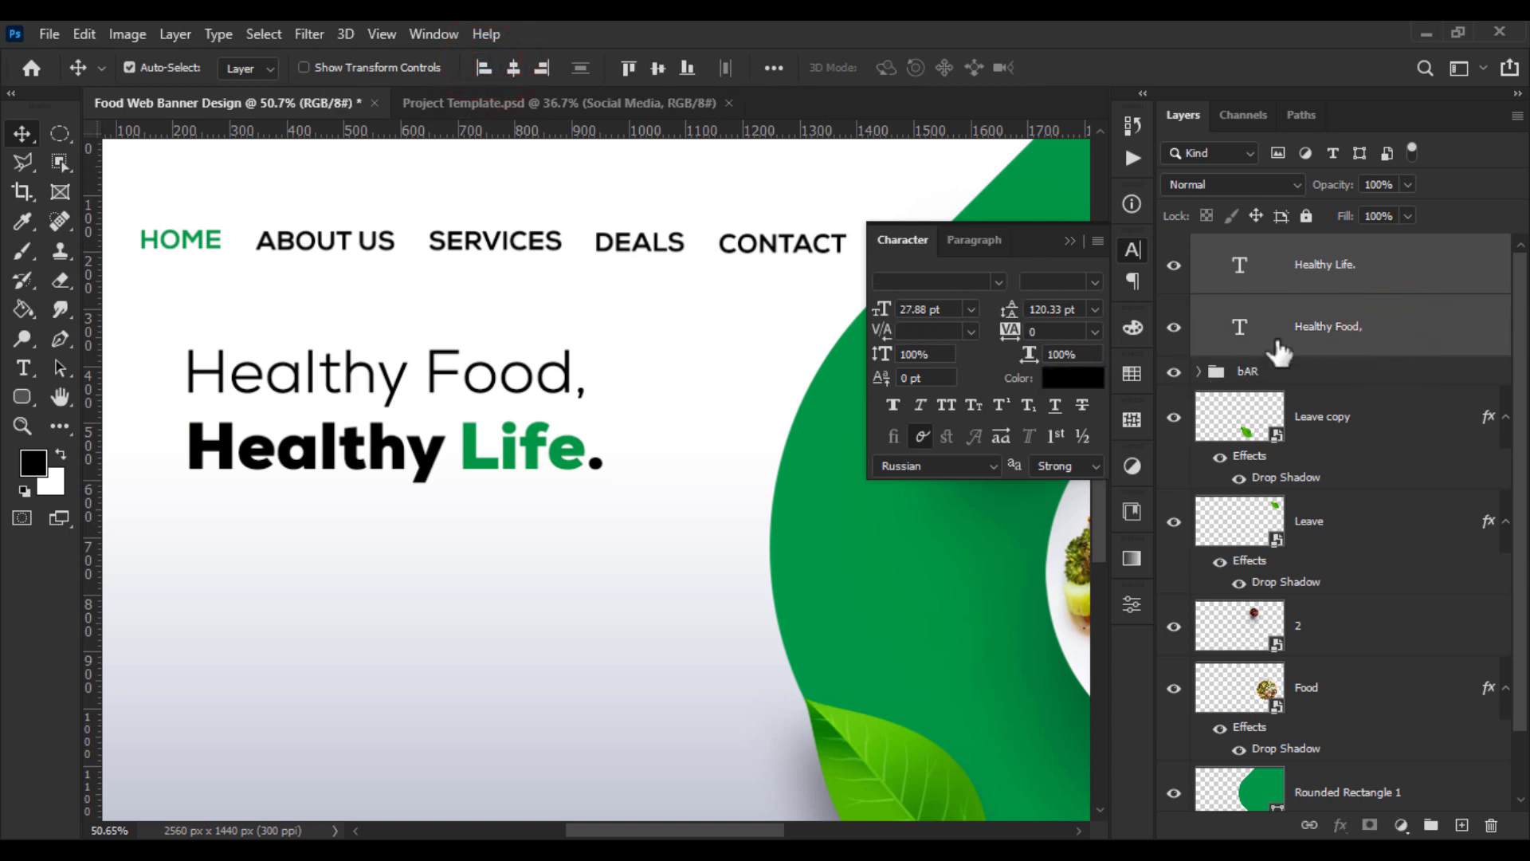
pyautogui.keyDown('ctrl'); pyautogui.click(1270, 369); pyautogui.keyUp('ctrl')
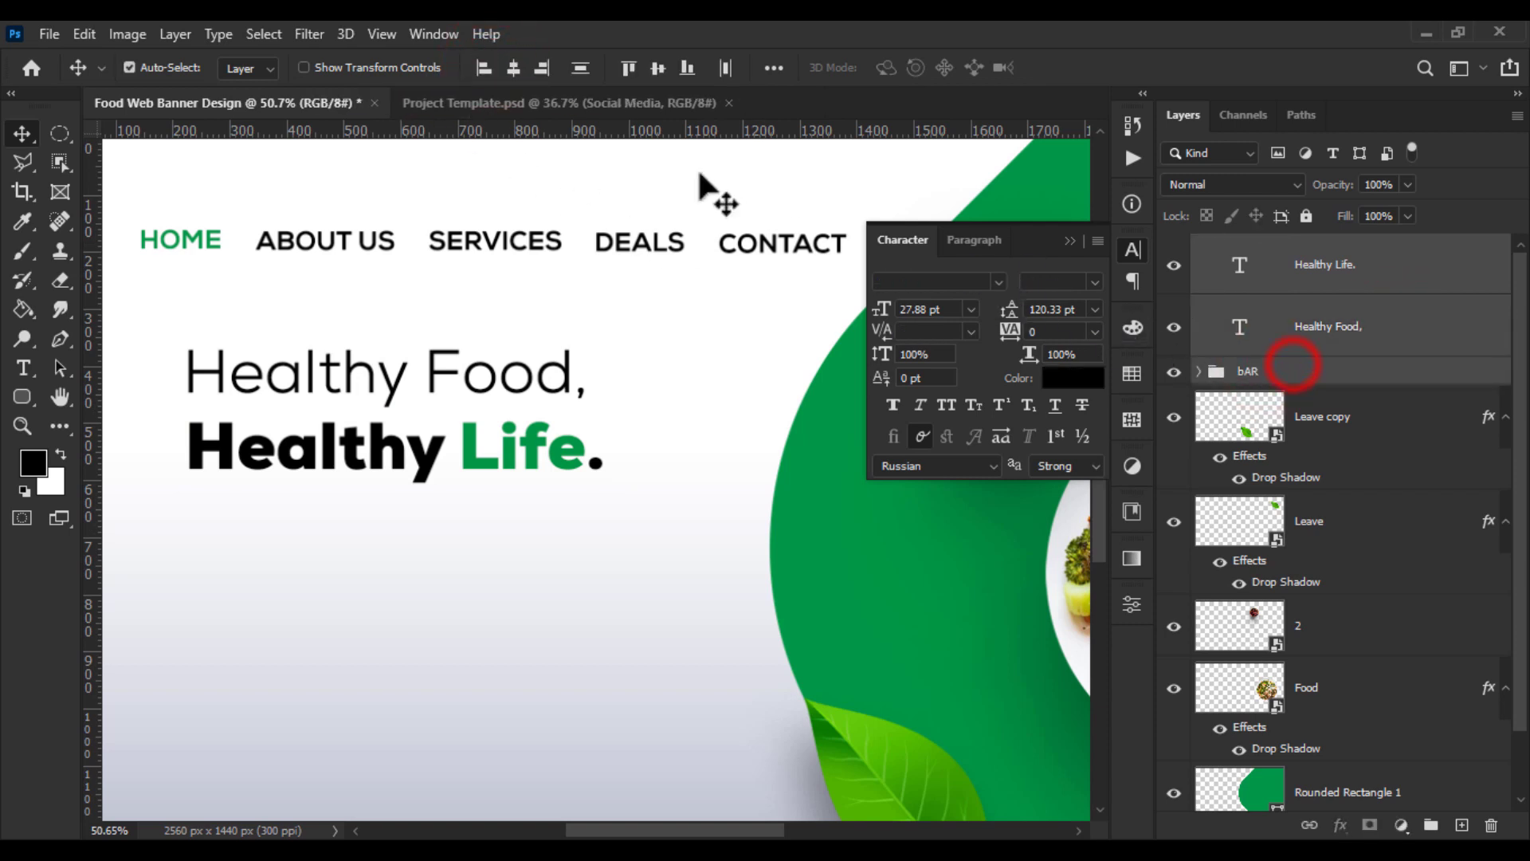
pyautogui.click(493, 67)
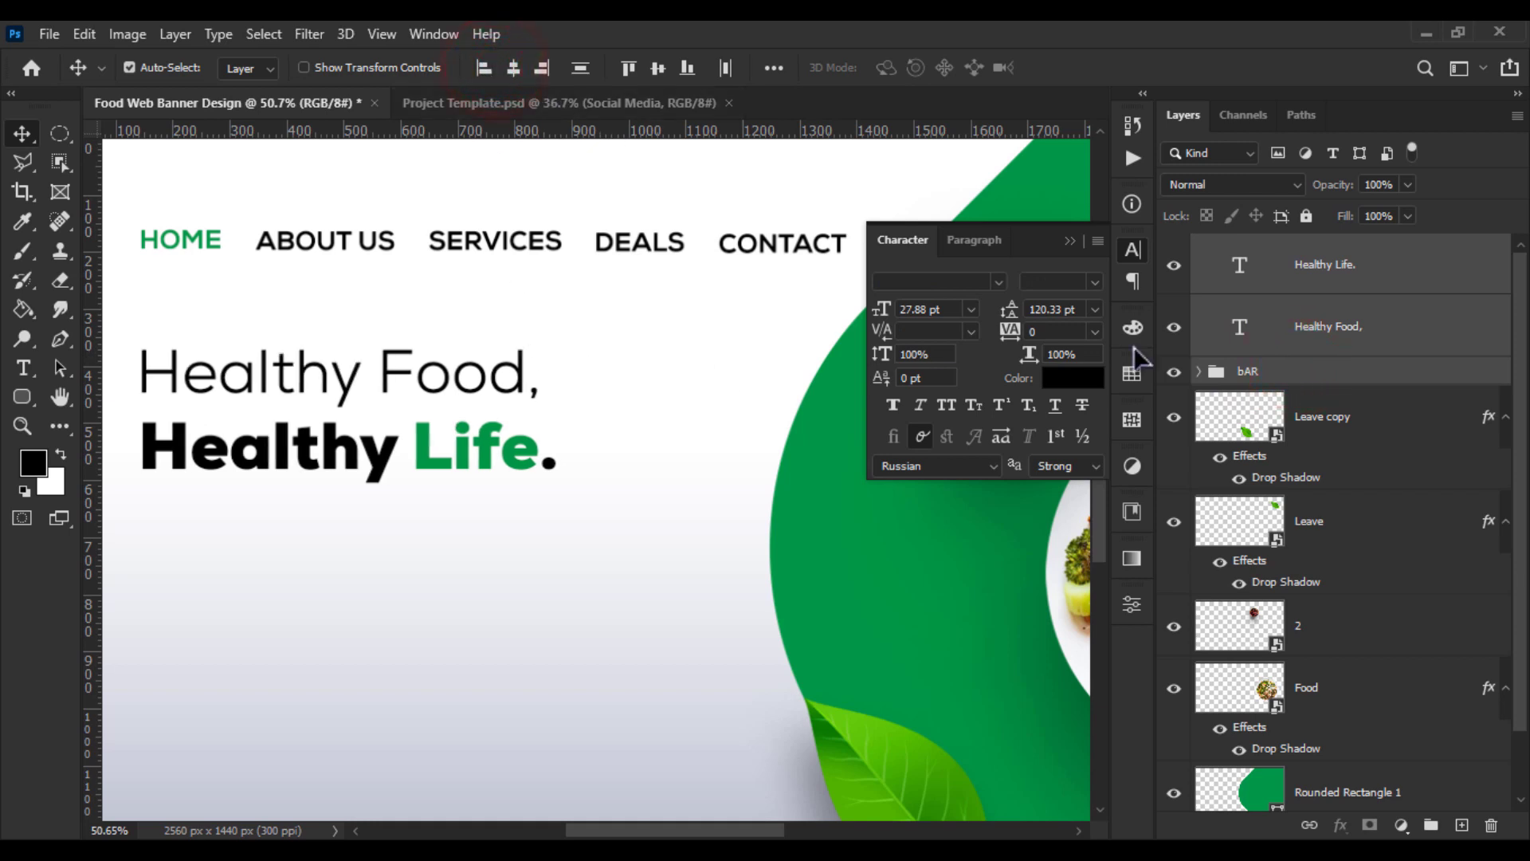
# Scale both heading lines up together to about 122.61%, keeping their left edge in place
pyautogui.click(1314, 275)
pyautogui.keyDown('shift'); pyautogui.click(1327, 331); pyautogui.keyUp('shift')
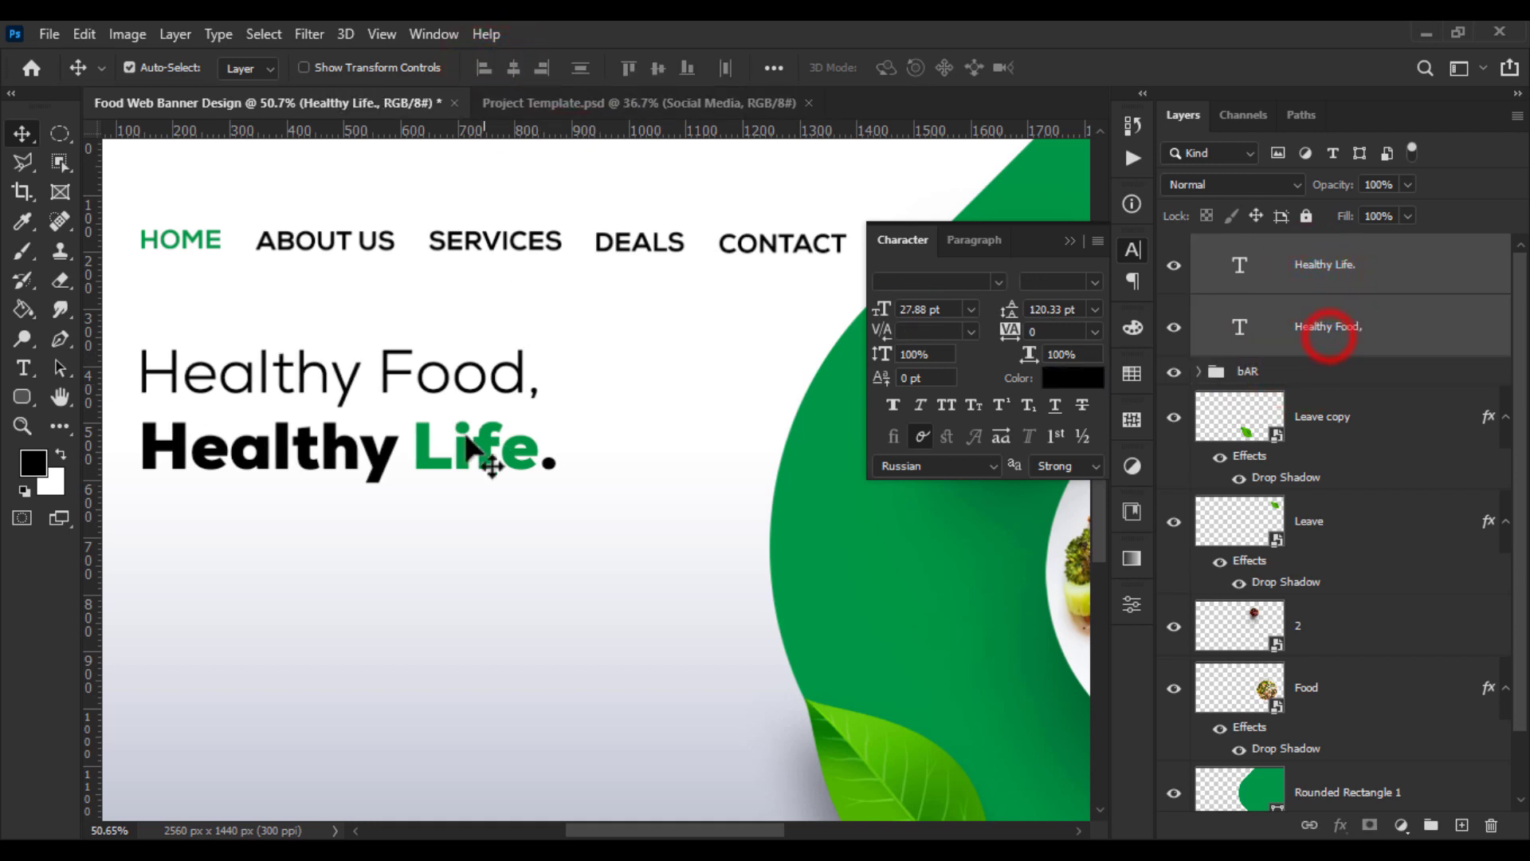
pyautogui.hotkey('ctrl', 't')
pyautogui.moveTo(549, 410); pyautogui.dragTo(641, 408)
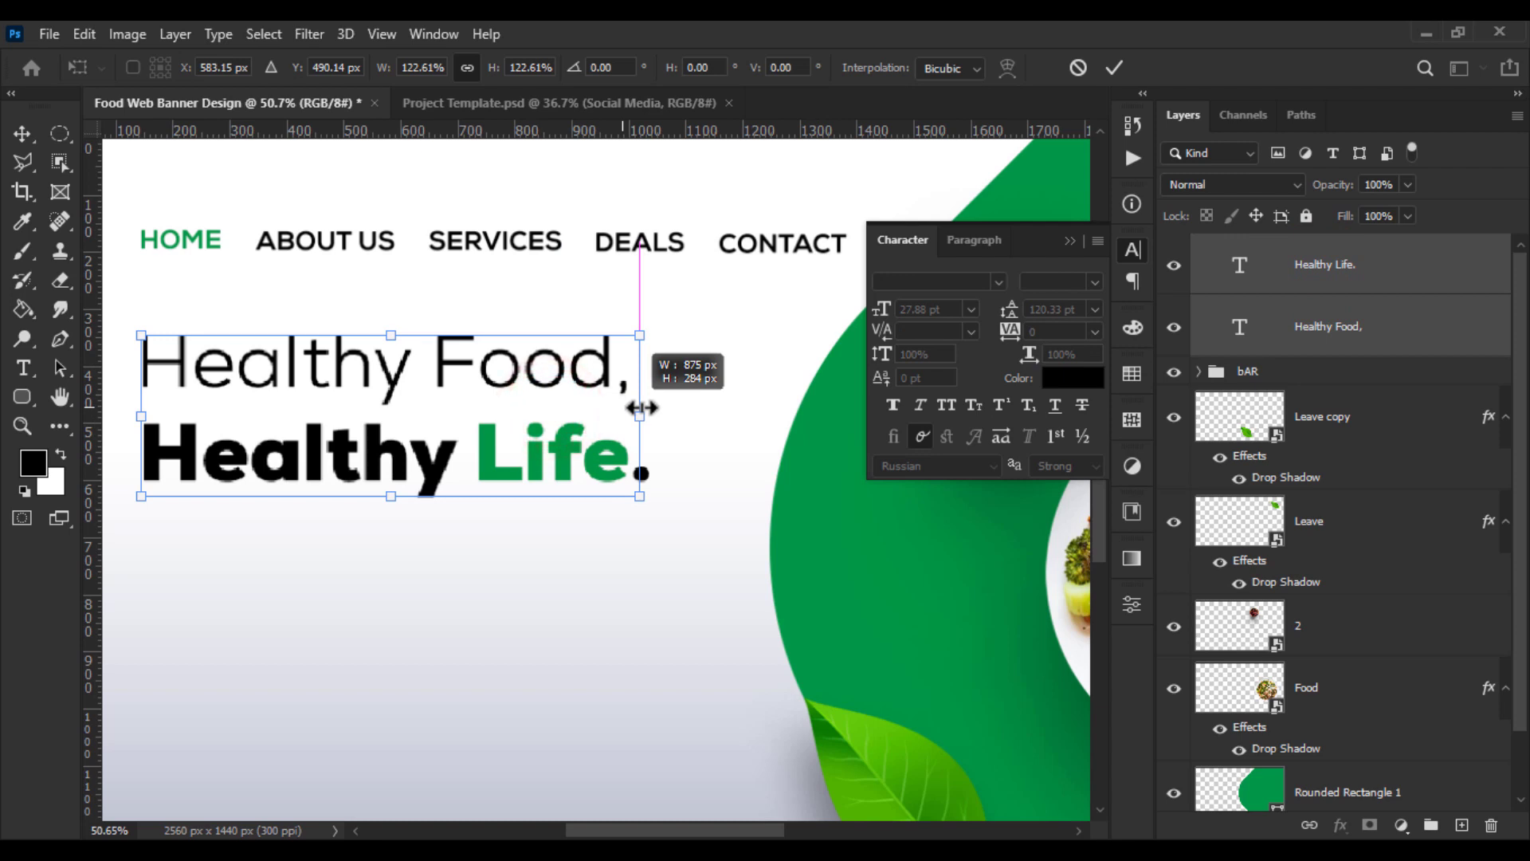
pyautogui.press('Return')
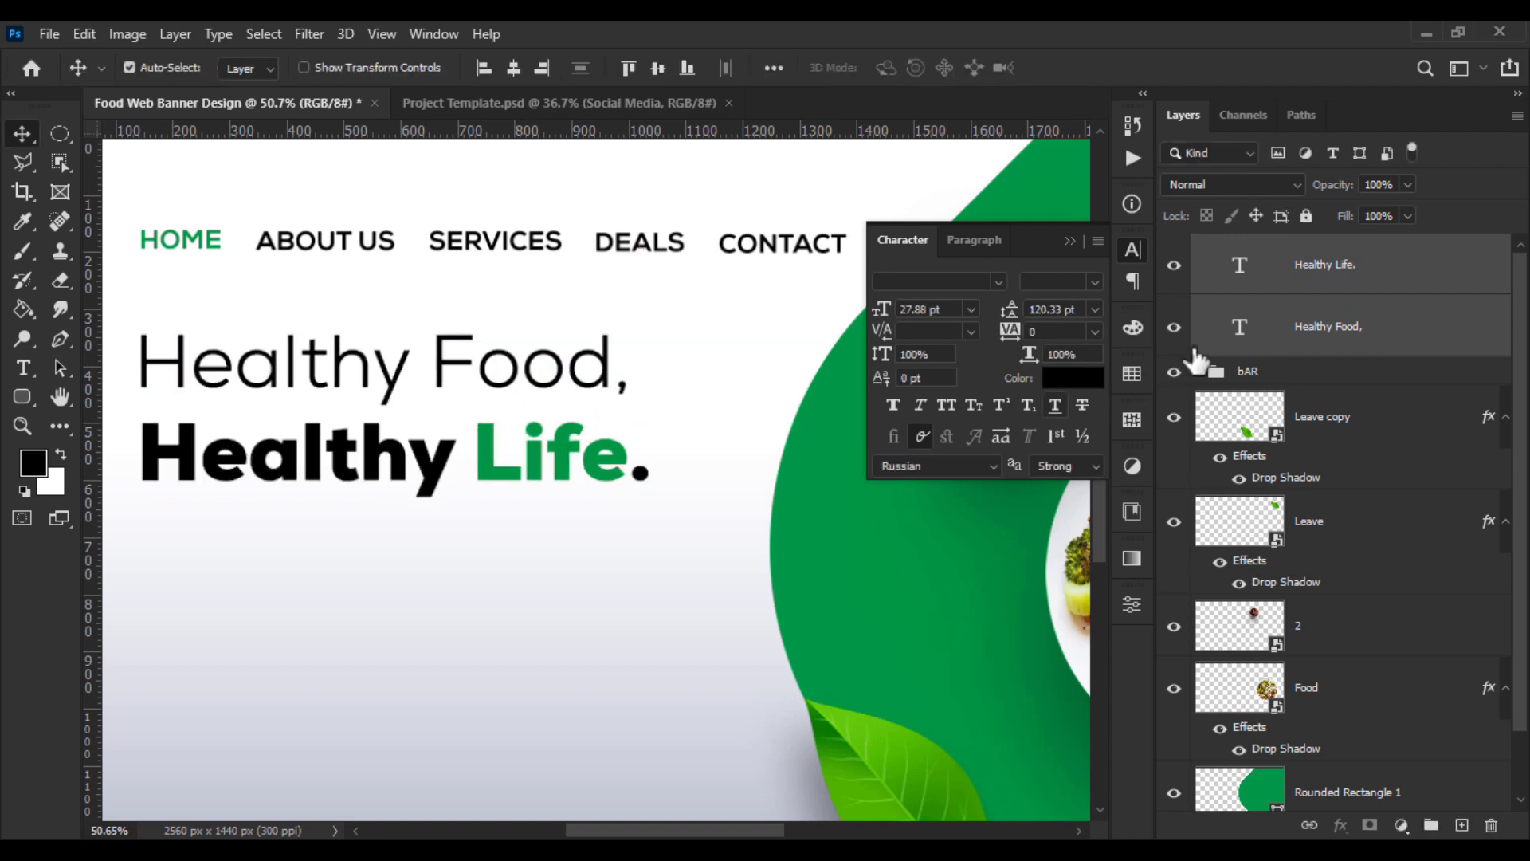
# Scale the Healthy Life. line down to about 32.45 pt, roughly matching the width of Healthy Food, above it
pyautogui.click(1336, 320)
pyautogui.hotkey('ctrl', 't')
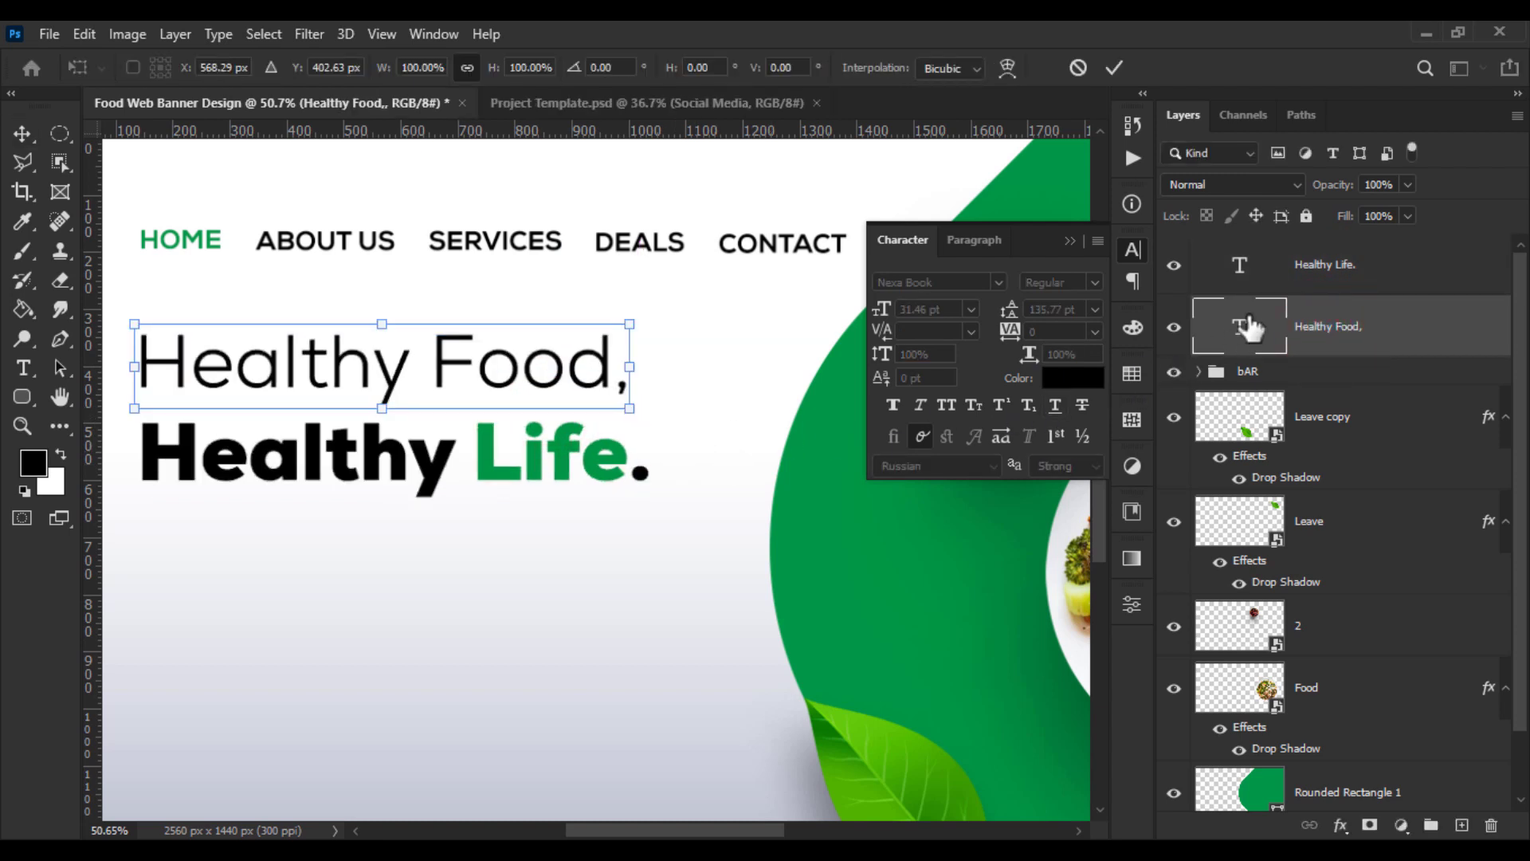
pyautogui.click(1295, 289)
pyautogui.hotkey('ctrl', 't')
pyautogui.moveTo(647, 464); pyautogui.dragTo(624, 467)
pyautogui.press('Return')
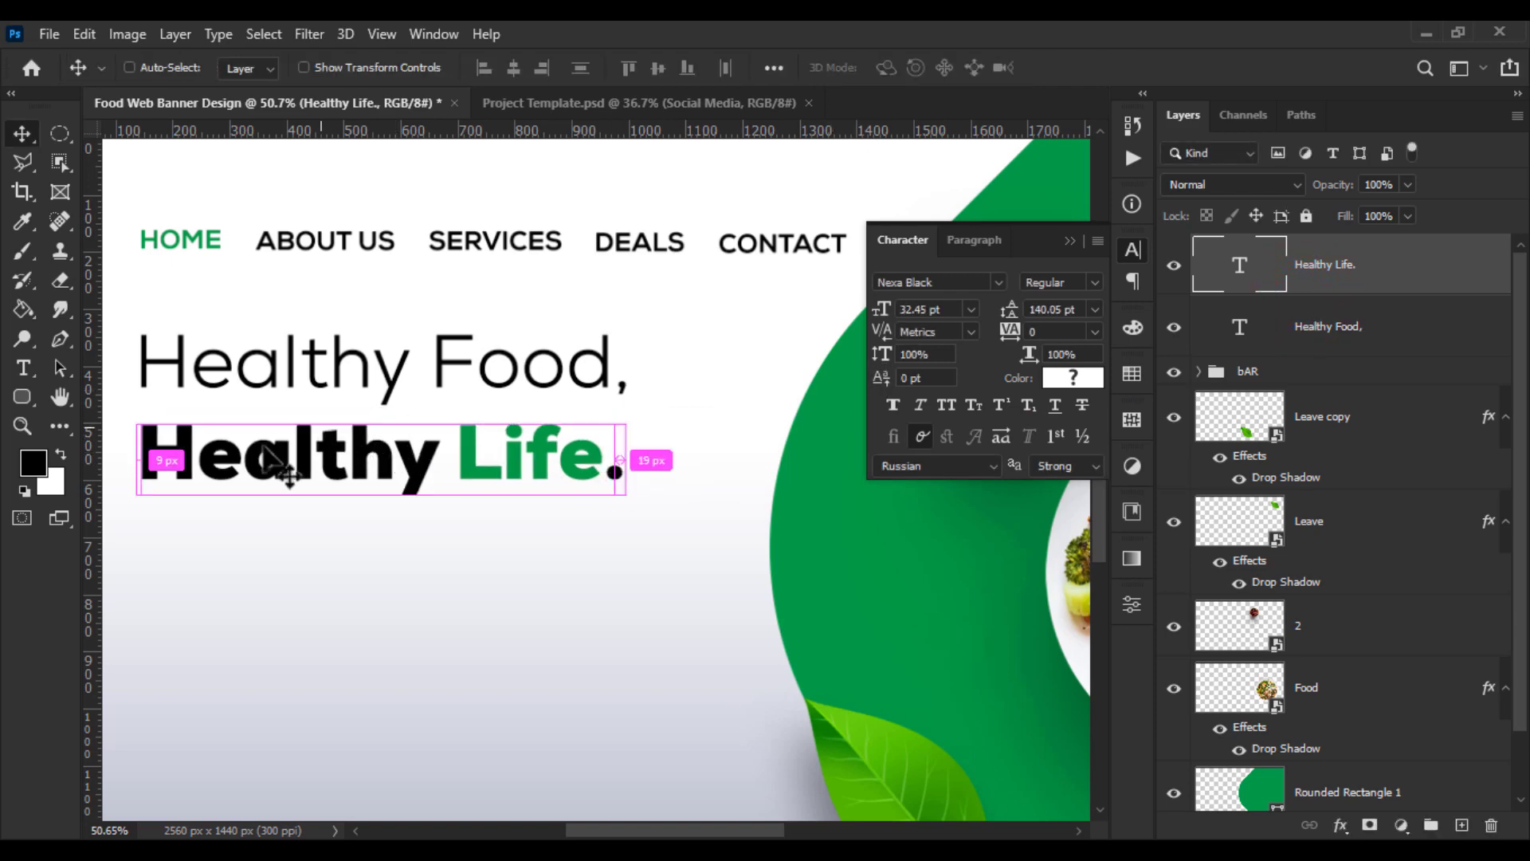
pyautogui.hotkey('ctrl', 't')
pyautogui.scroll(5, 176, 467)
pyautogui.press('Return')
# Move both heading lines together slightly down, away from the navigation menu
pyautogui.scroll(-7, 192, 475)
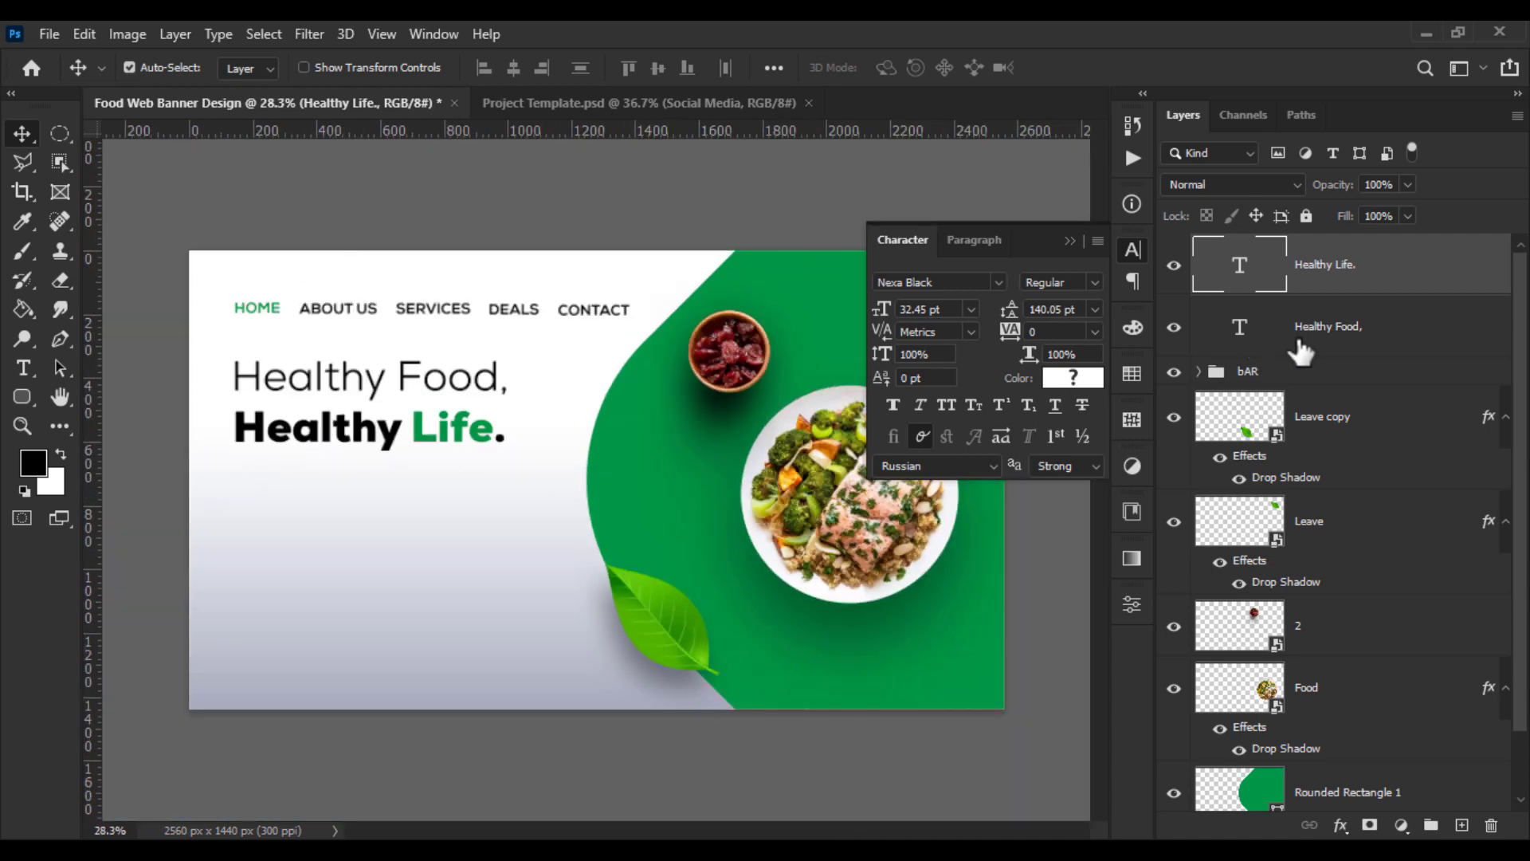
pyautogui.keyDown('shift'); pyautogui.click(1302, 327); pyautogui.keyUp('shift')
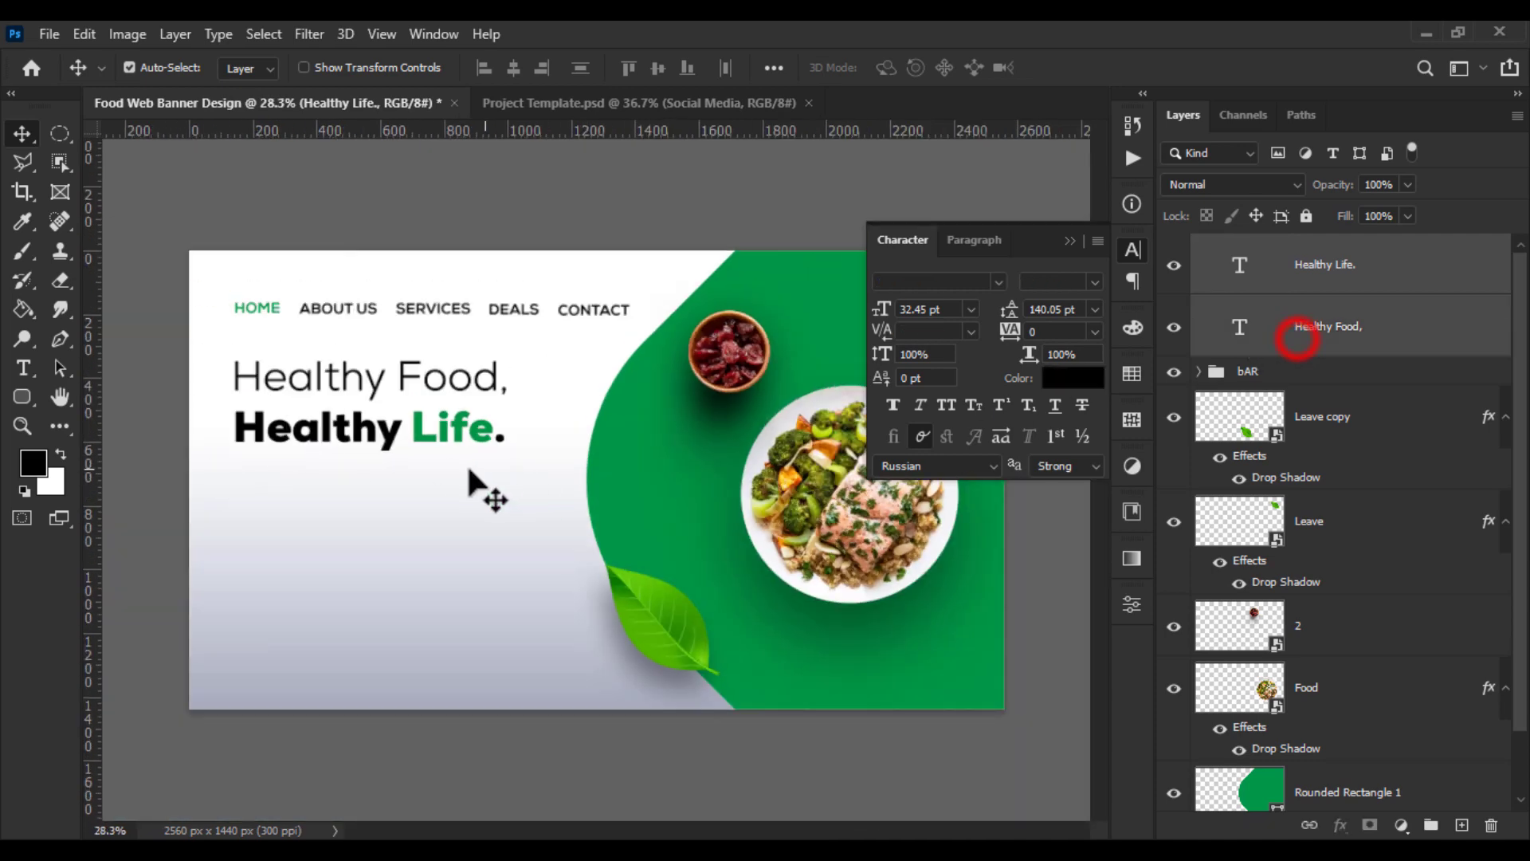
pyautogui.hotkey('ctrl', 't')
pyautogui.moveTo(377, 398); pyautogui.dragTo(381, 424)
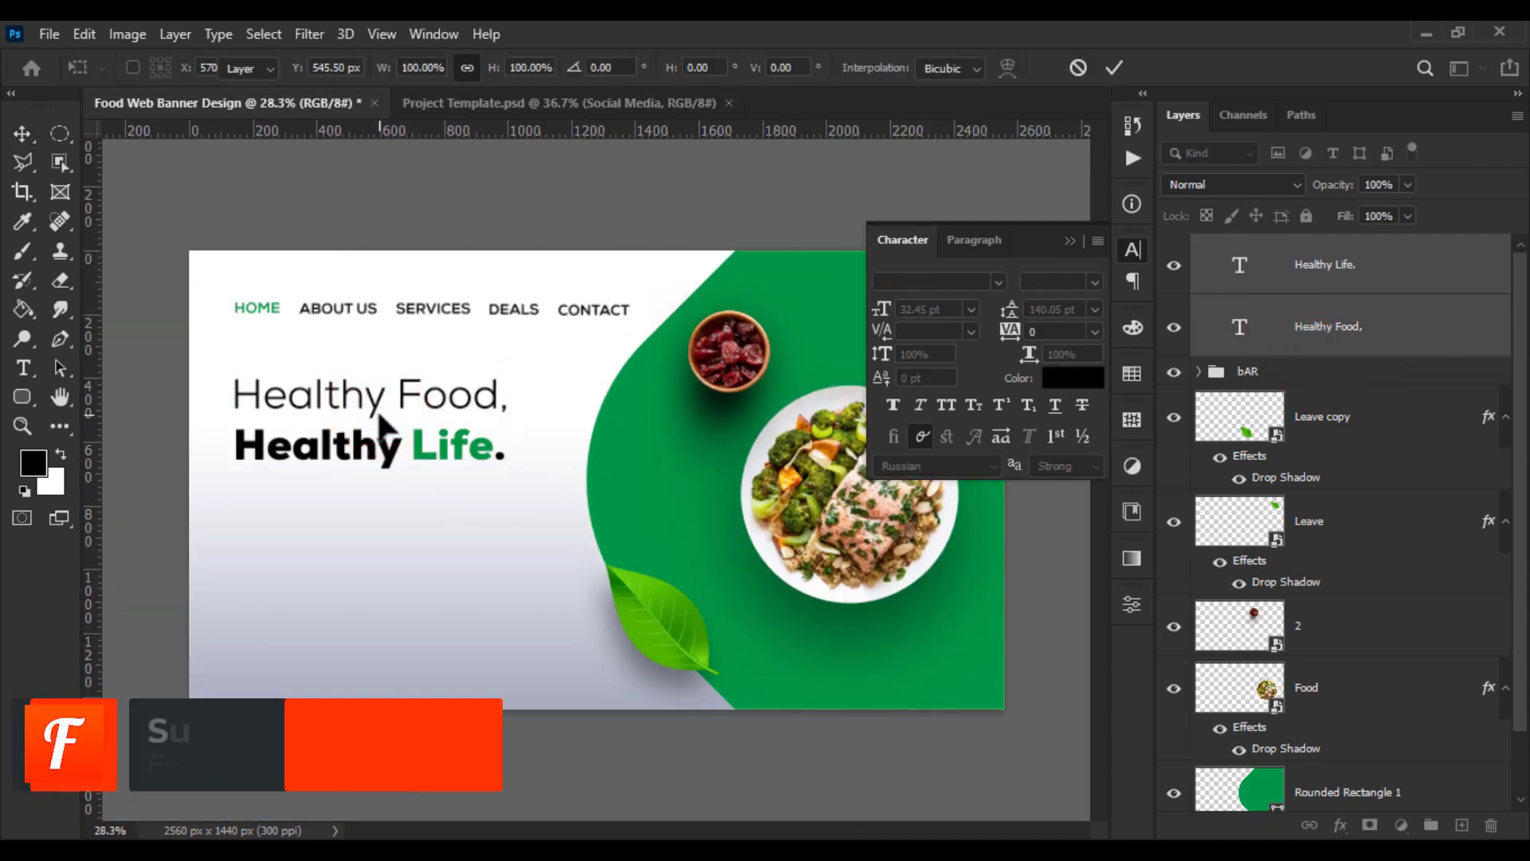
pyautogui.press('Return')
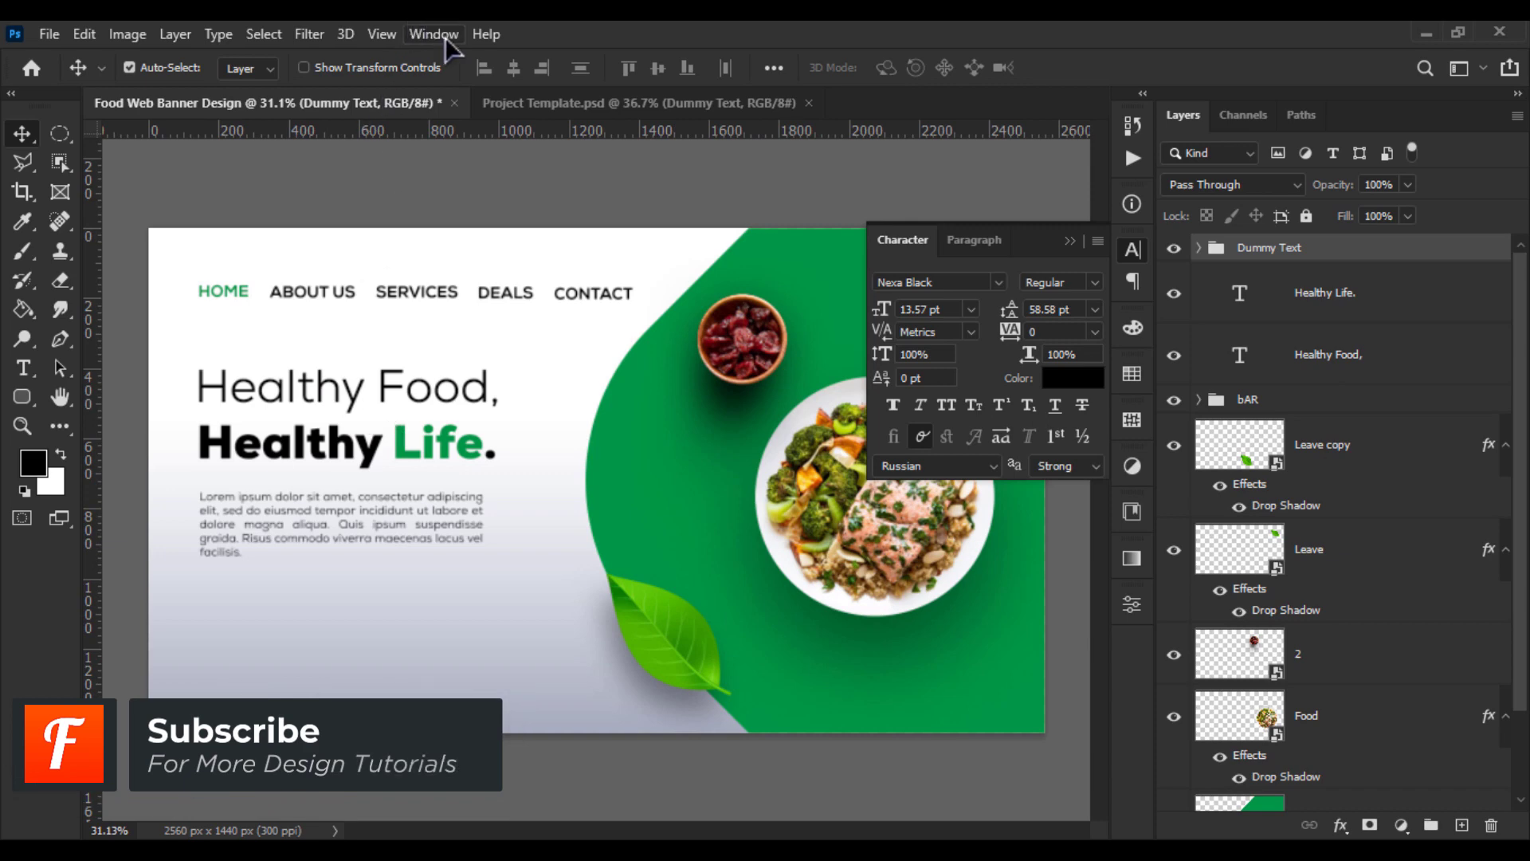
# Copy the Social Media, Order and Web groups from Project Template.psd into the Food Web Banner Design document
pyautogui.click(544, 104)
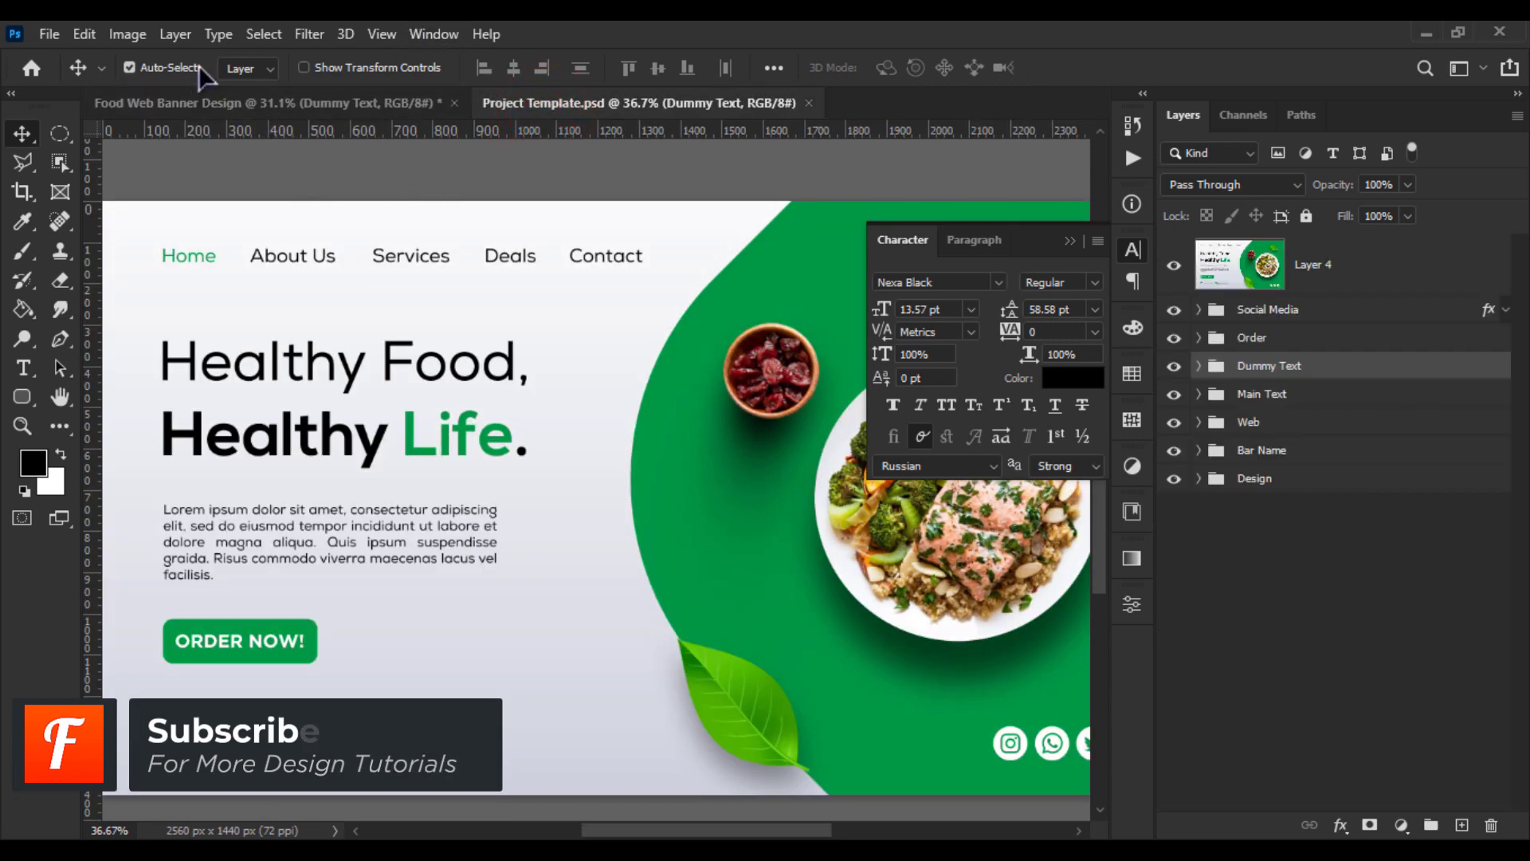
pyautogui.click(217, 102)
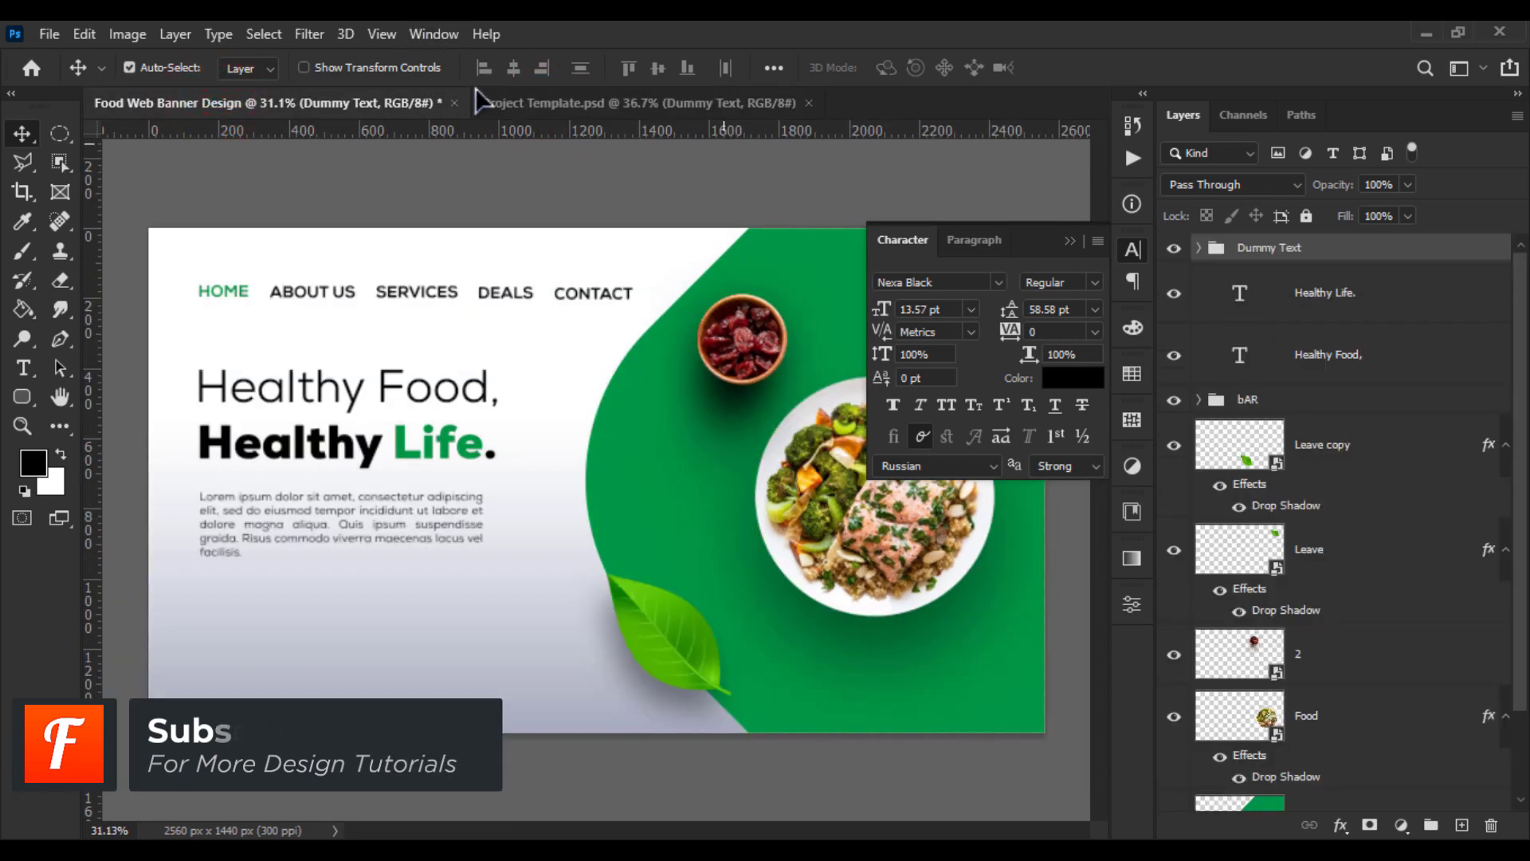
pyautogui.click(507, 99)
pyautogui.click(1280, 336)
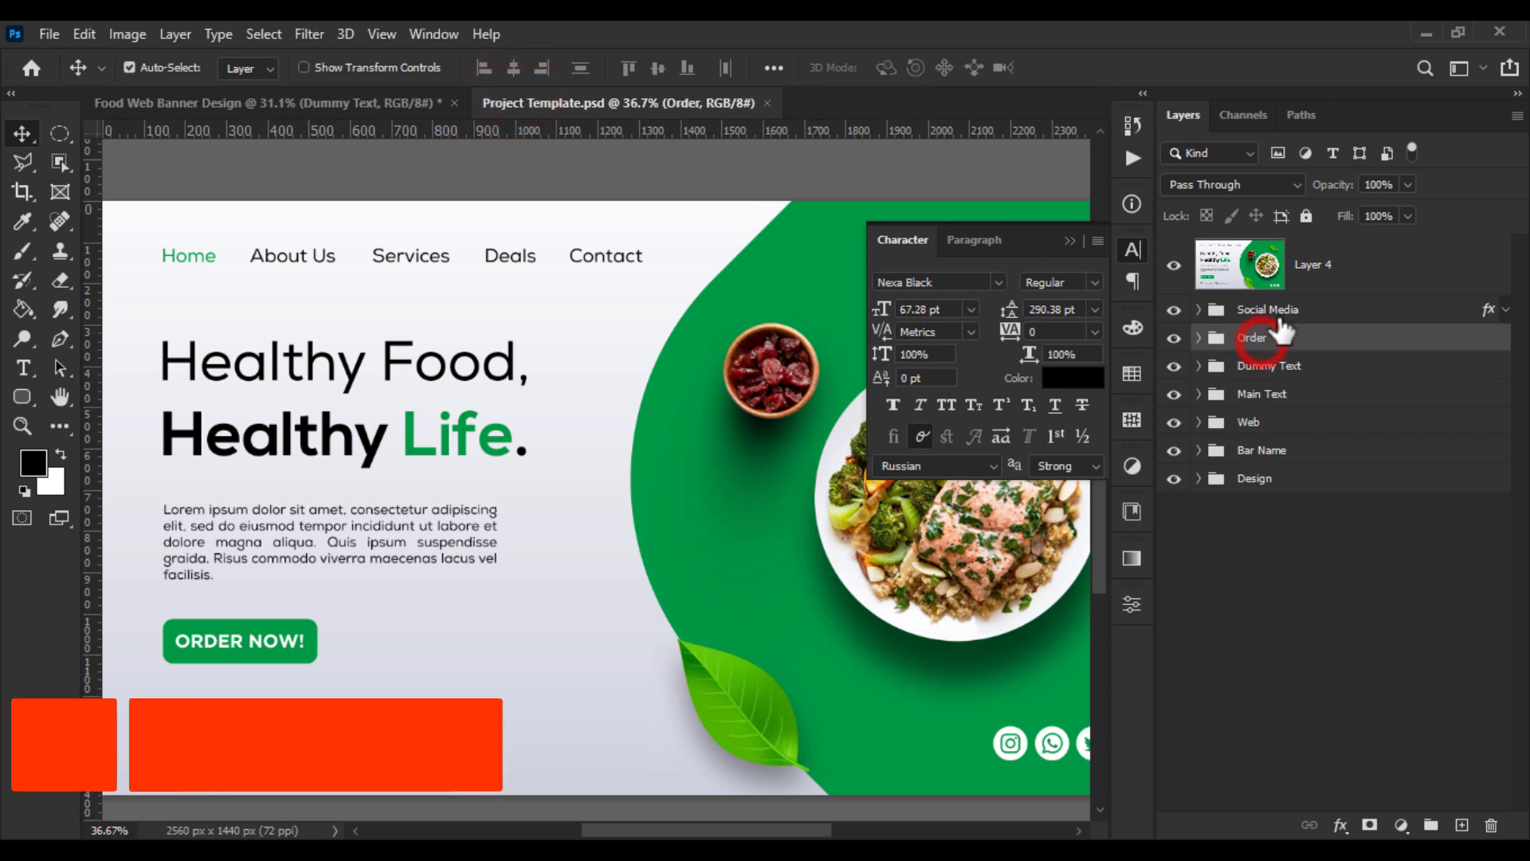
pyautogui.keyDown('shift'); pyautogui.click(1271, 313); pyautogui.keyUp('shift')
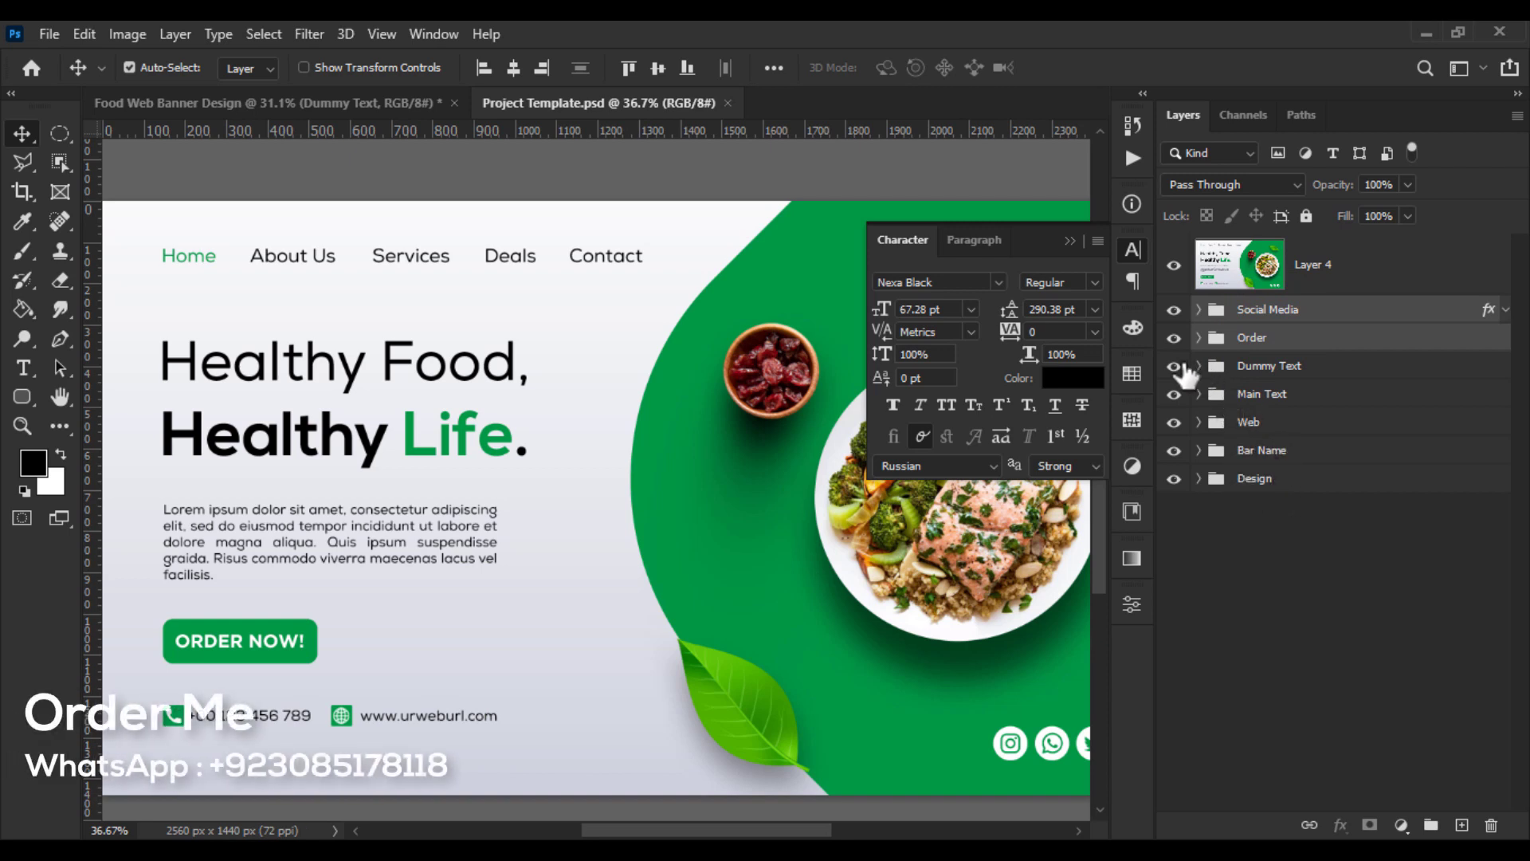
pyautogui.keyDown('ctrl'); pyautogui.click(1254, 422); pyautogui.keyUp('ctrl')
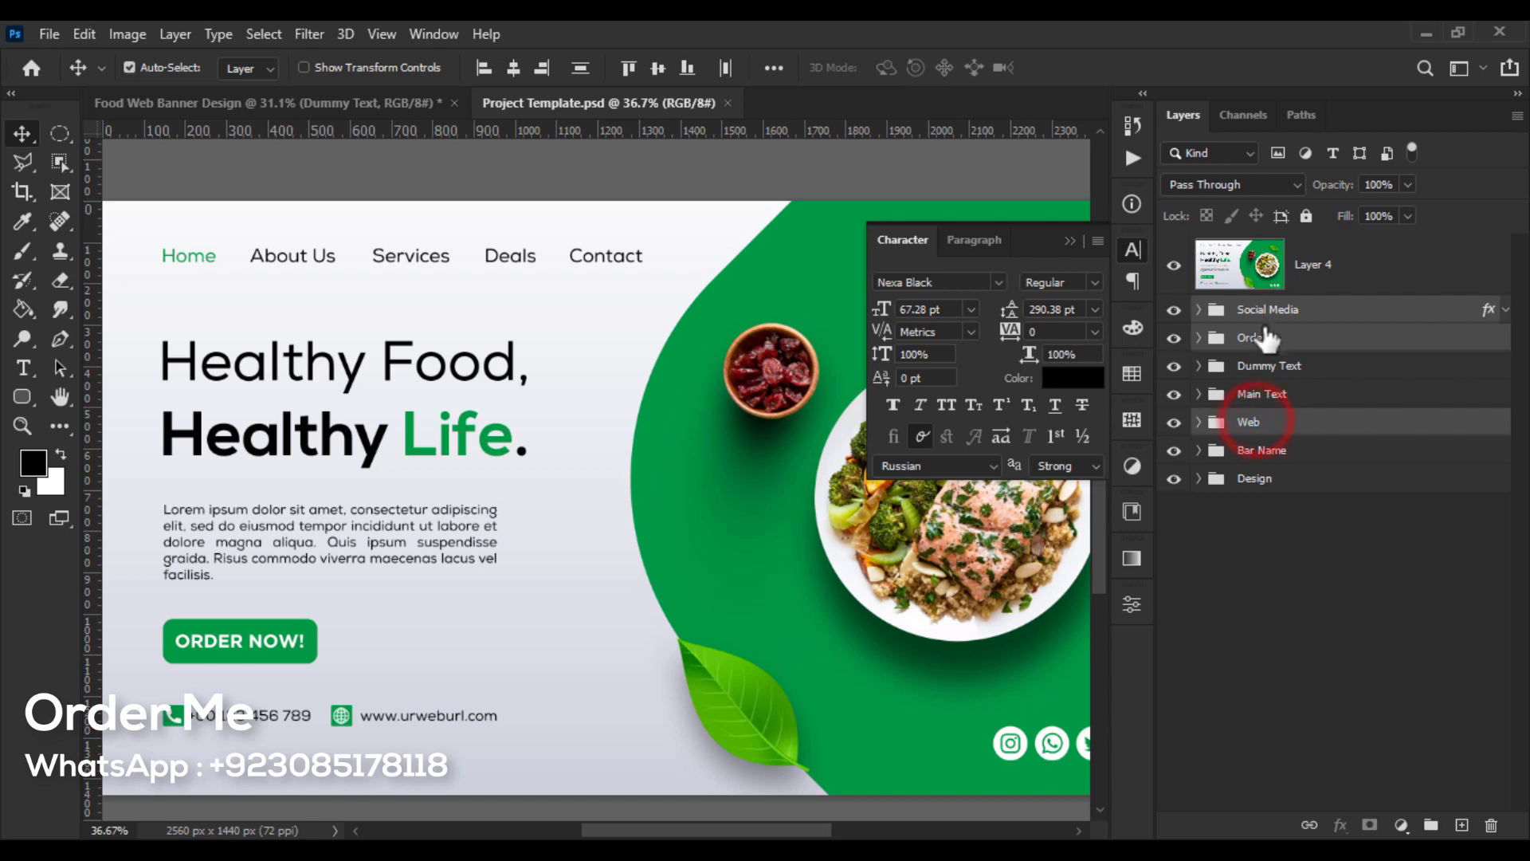
pyautogui.moveTo(1270, 314); pyautogui.dragTo(413, 518)
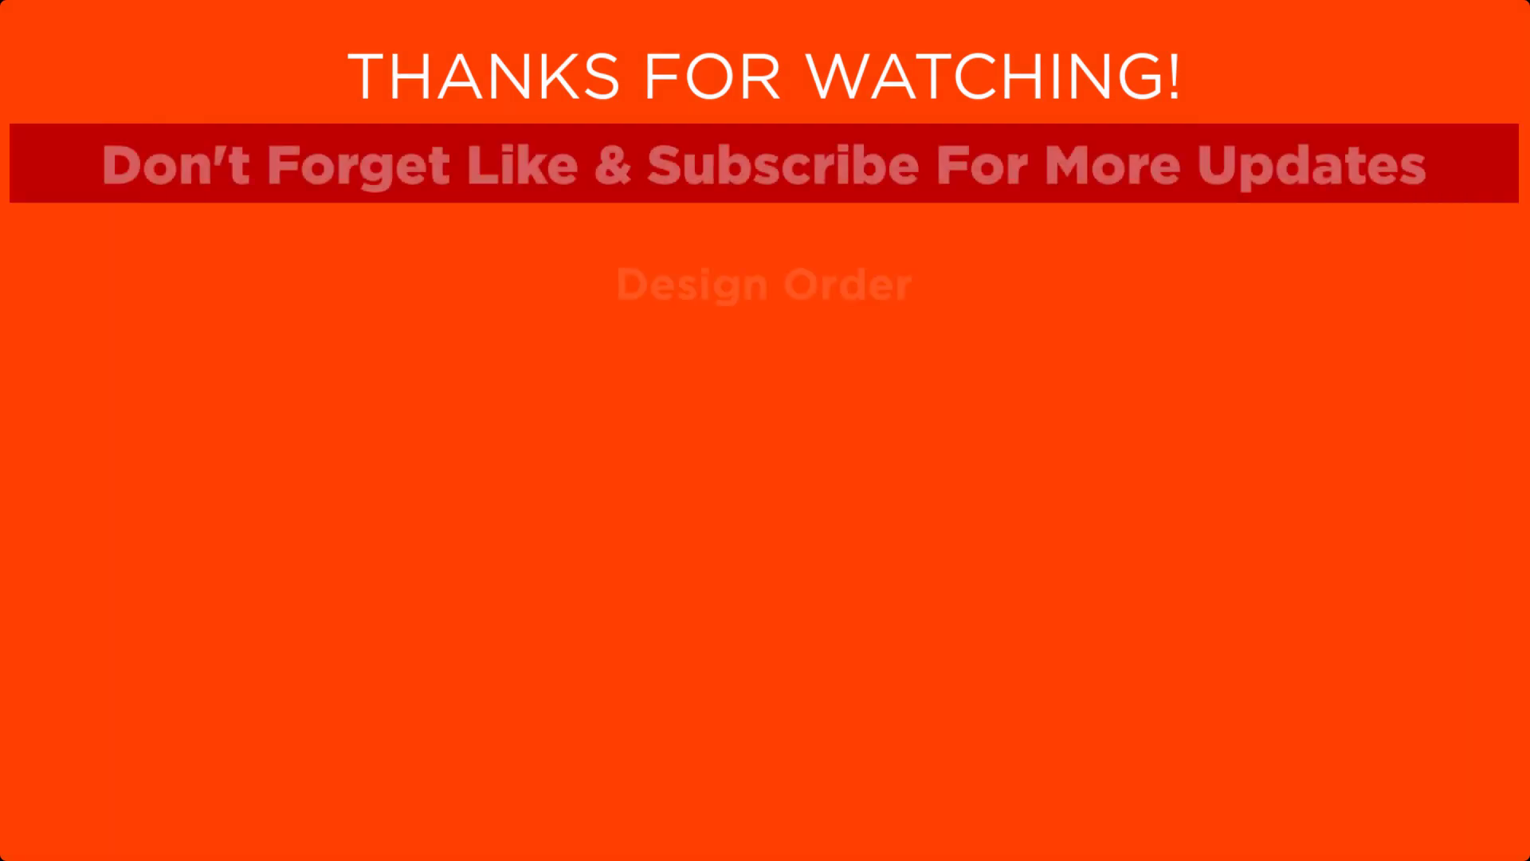